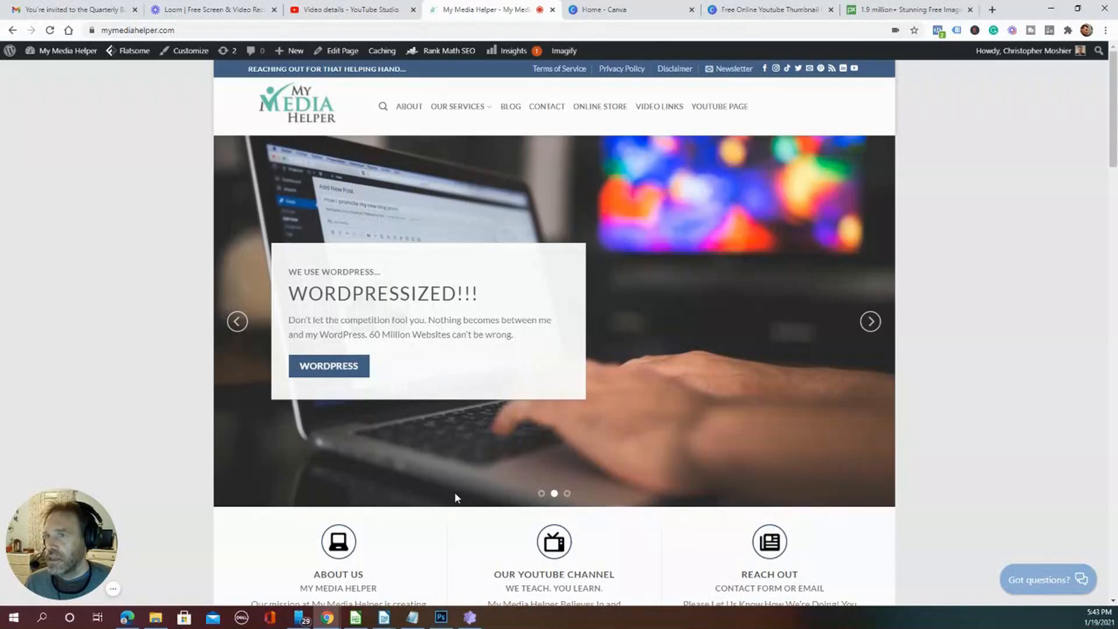
Switch to Canva's YouTube thumbnail page and review its description and the instructions for making a YouTube thumbnail
click(618, 10)
click(748, 12)
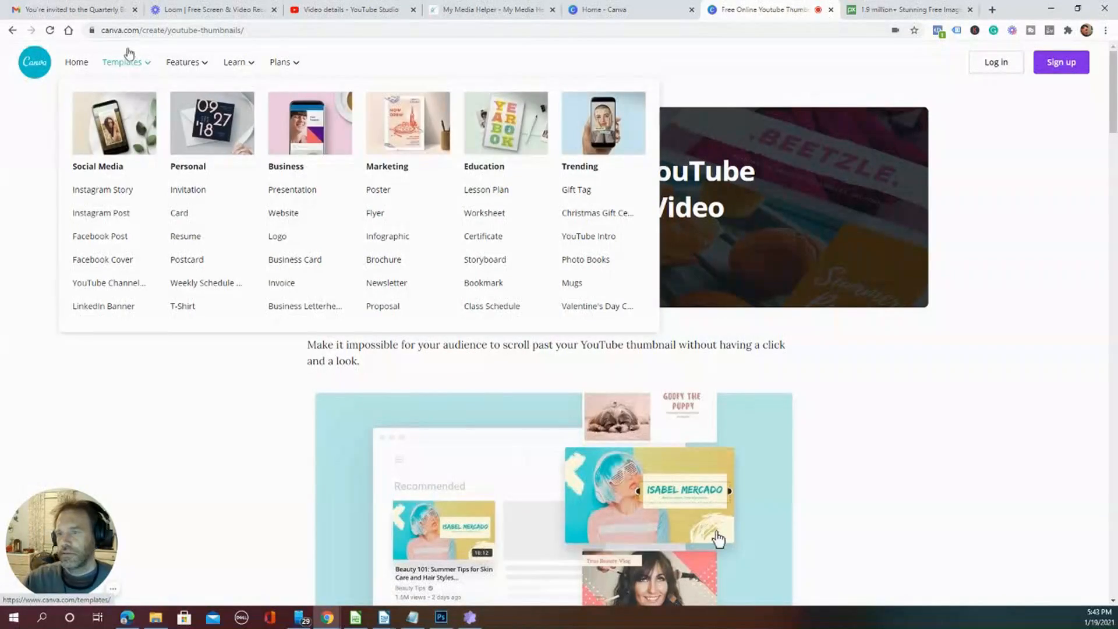
scroll(1042, 397, down, 2)
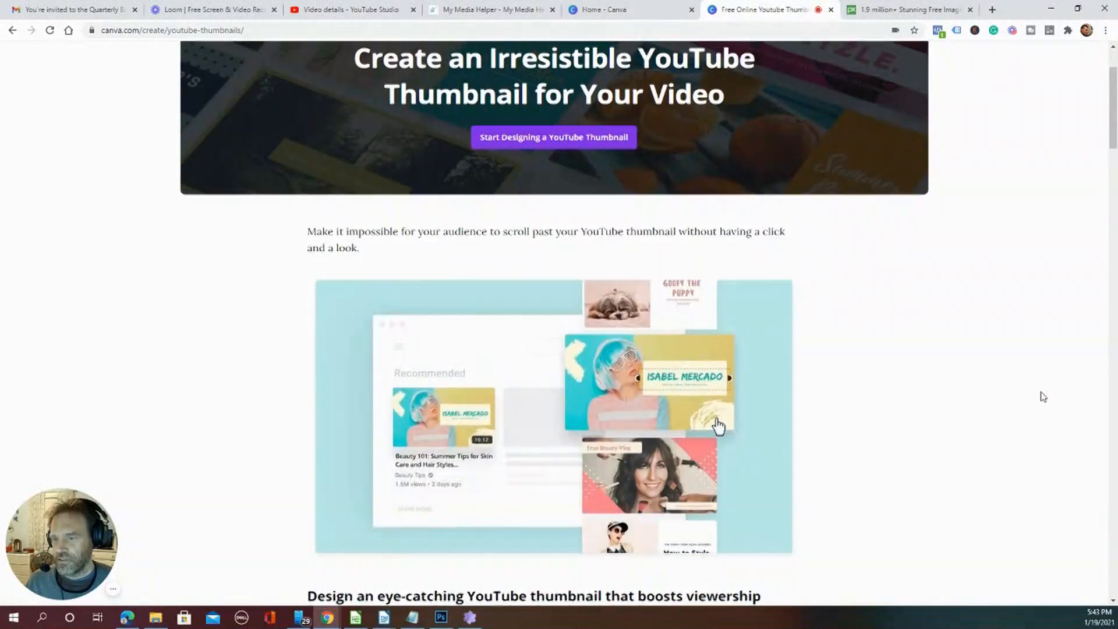
scroll(1044, 395, up, 2)
click(263, 32)
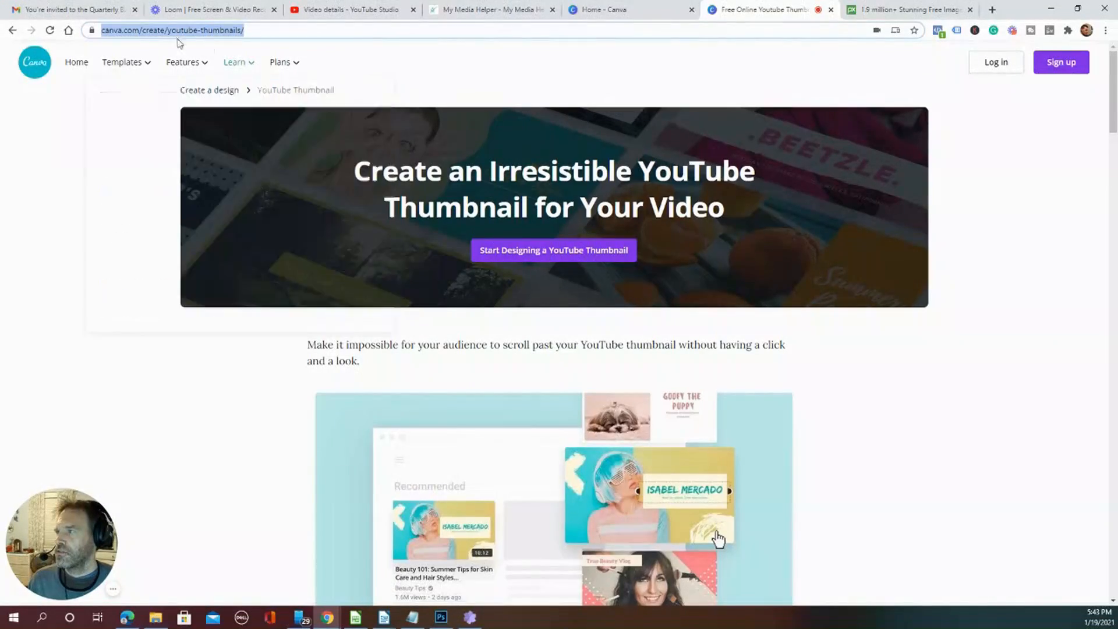
scroll(896, 375, down, 2)
scroll(896, 375, down, 8)
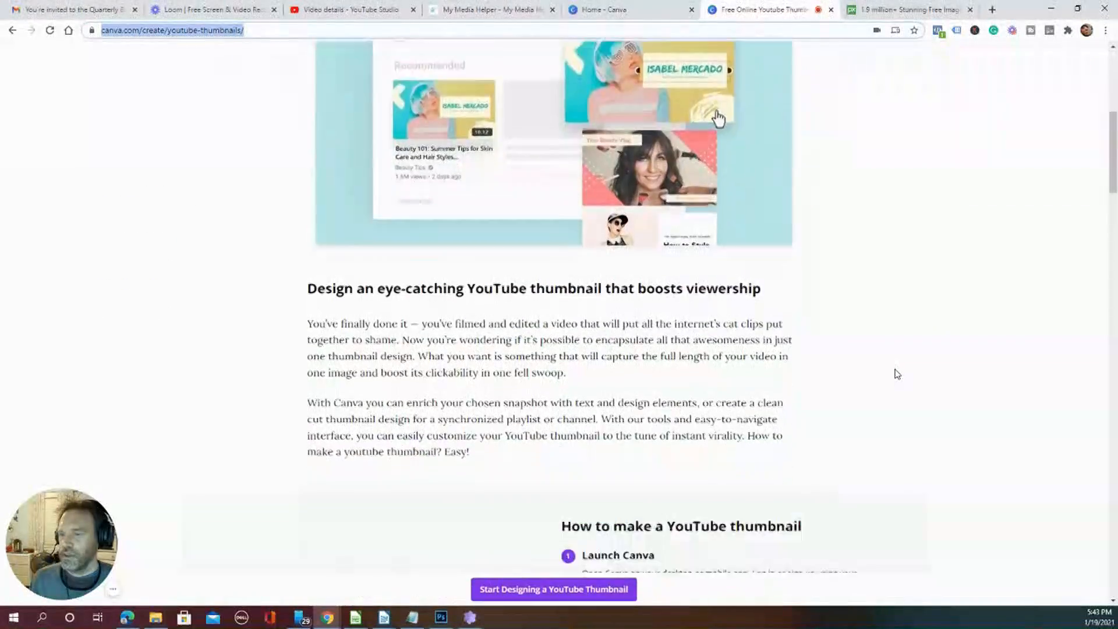
scroll(897, 374, down, 5)
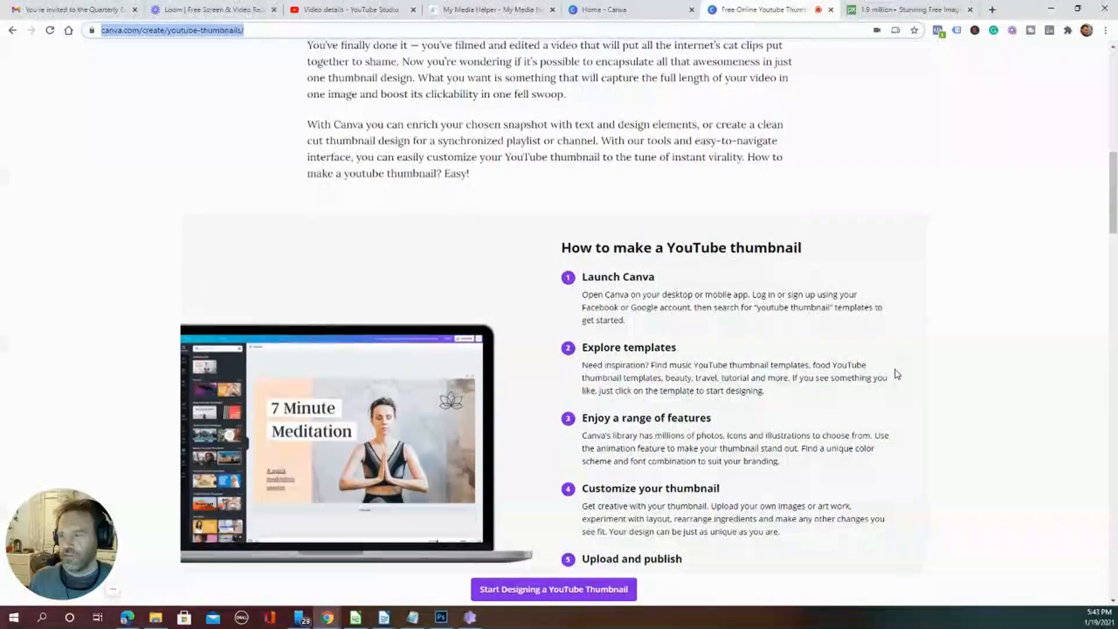
scroll(897, 374, down, 18)
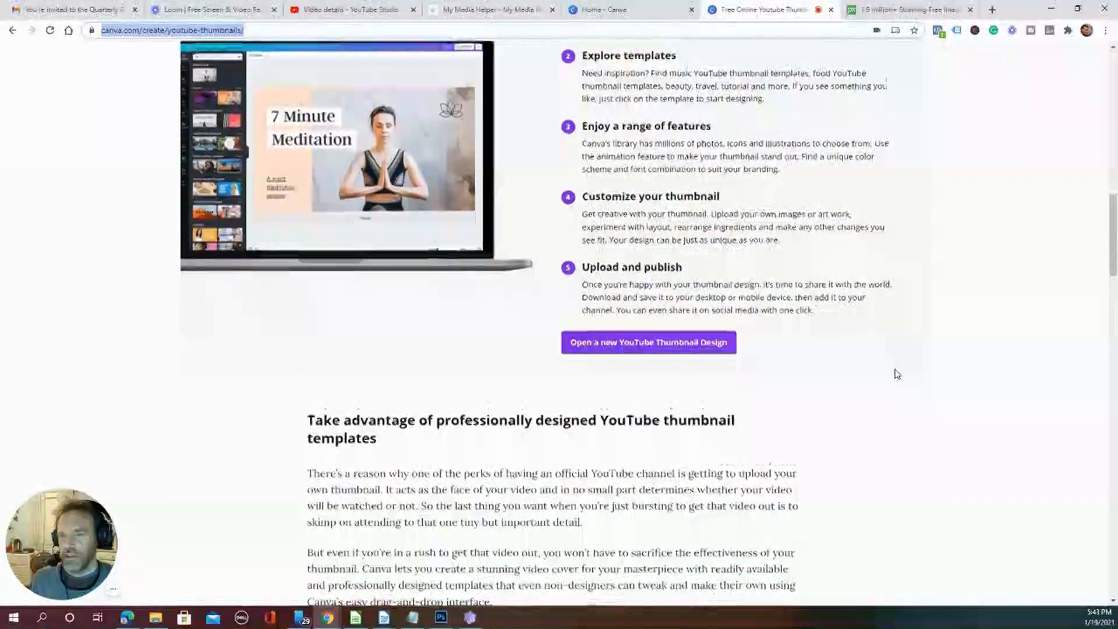
scroll(896, 373, down, 4)
Open a new YouTube Thumbnail design from the how-to section of the page
scroll(893, 375, up, 20)
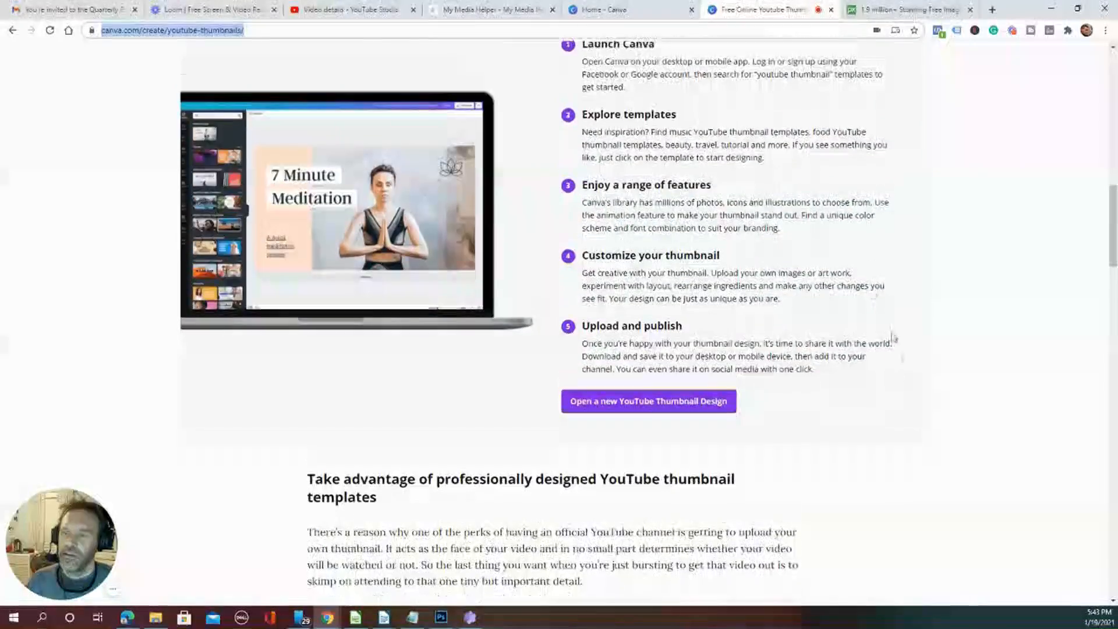
click(622, 407)
click(621, 408)
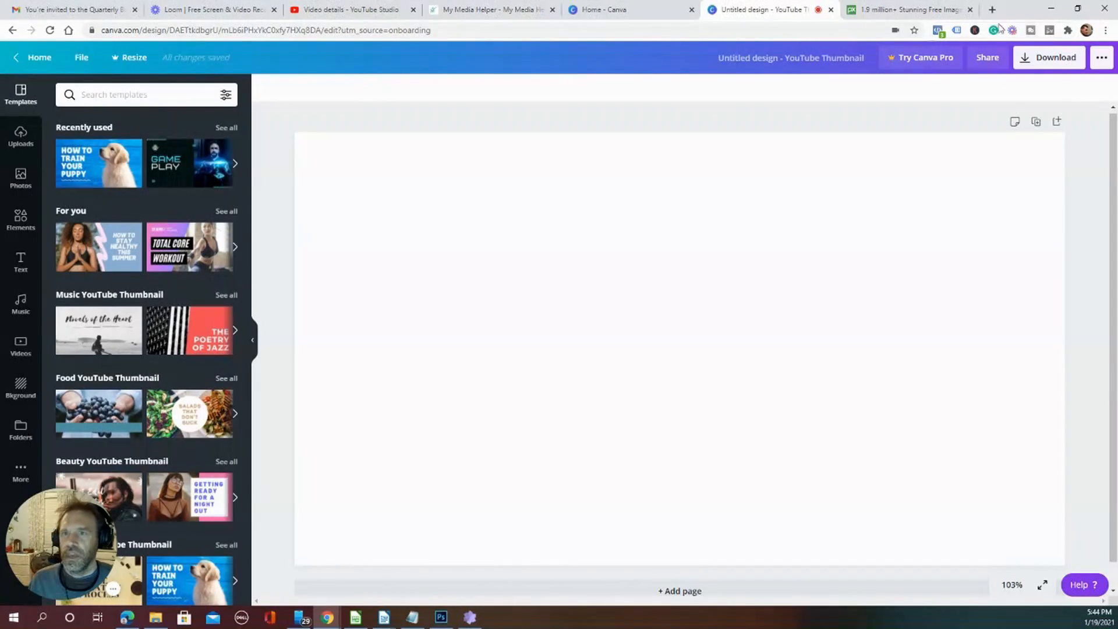
Review the Canva home page with its web address, design types and existing designs, and return to the blank thumbnail design
click(609, 12)
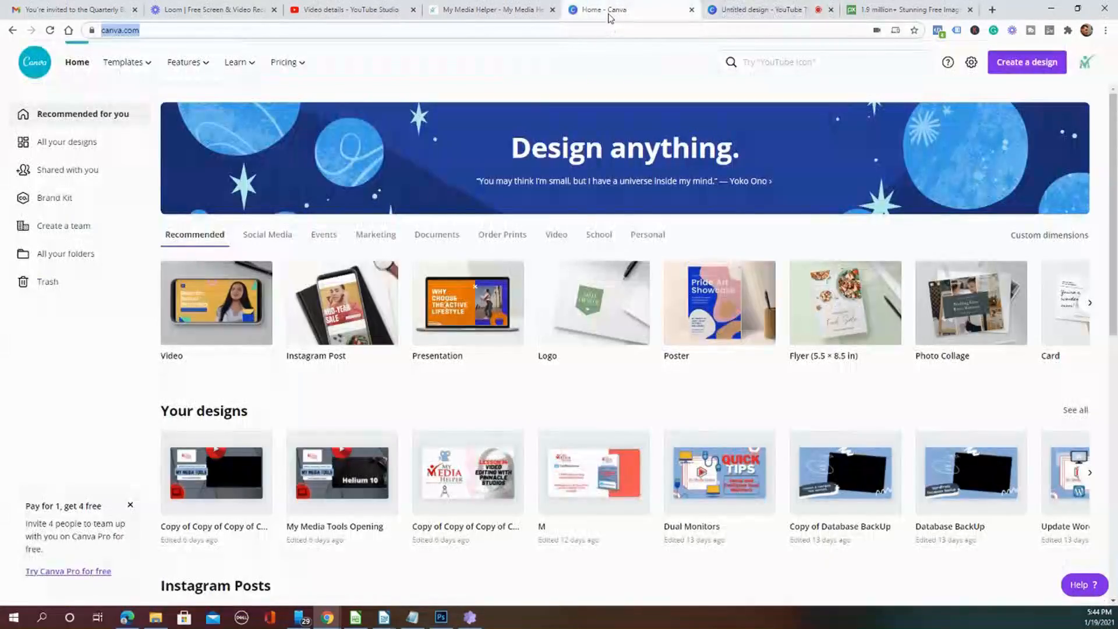
click(150, 32)
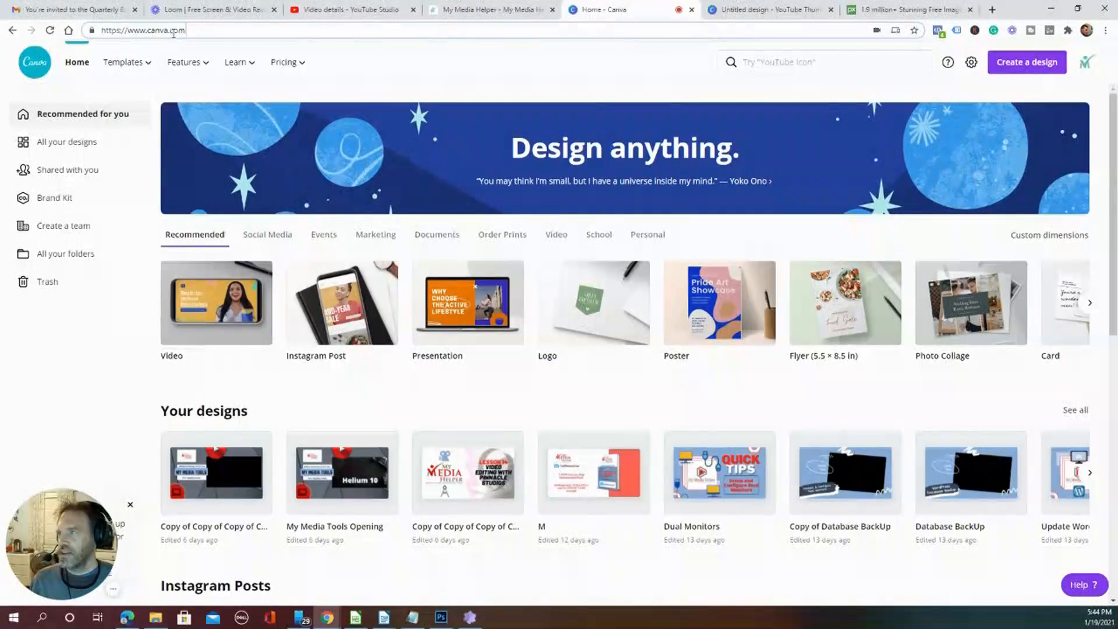
drag(191, 31, 100, 30)
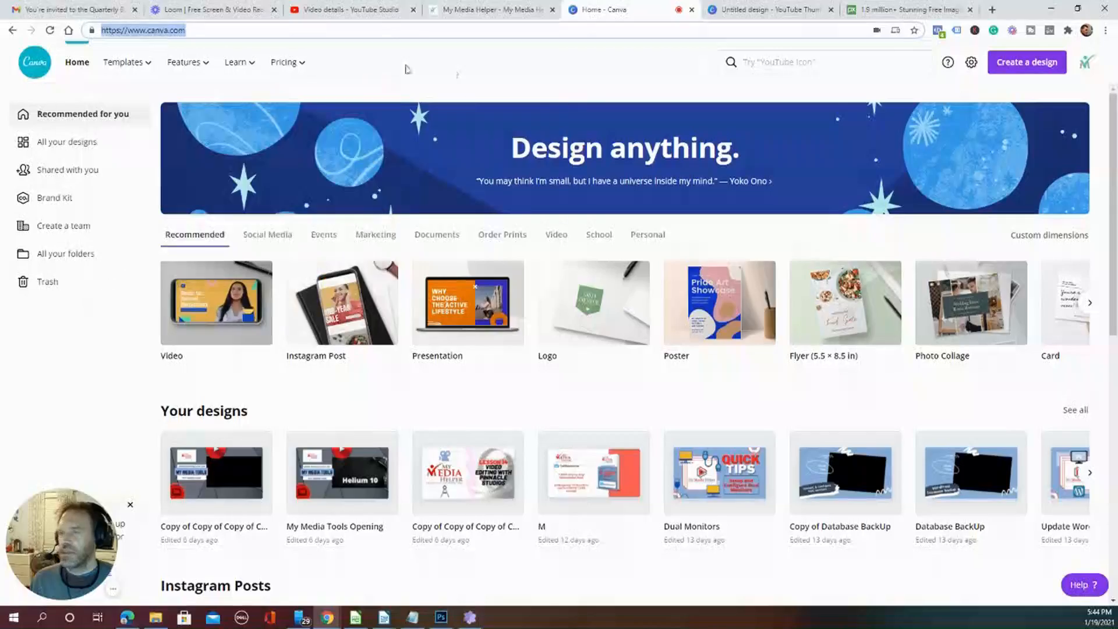
scroll(809, 495, down, 4)
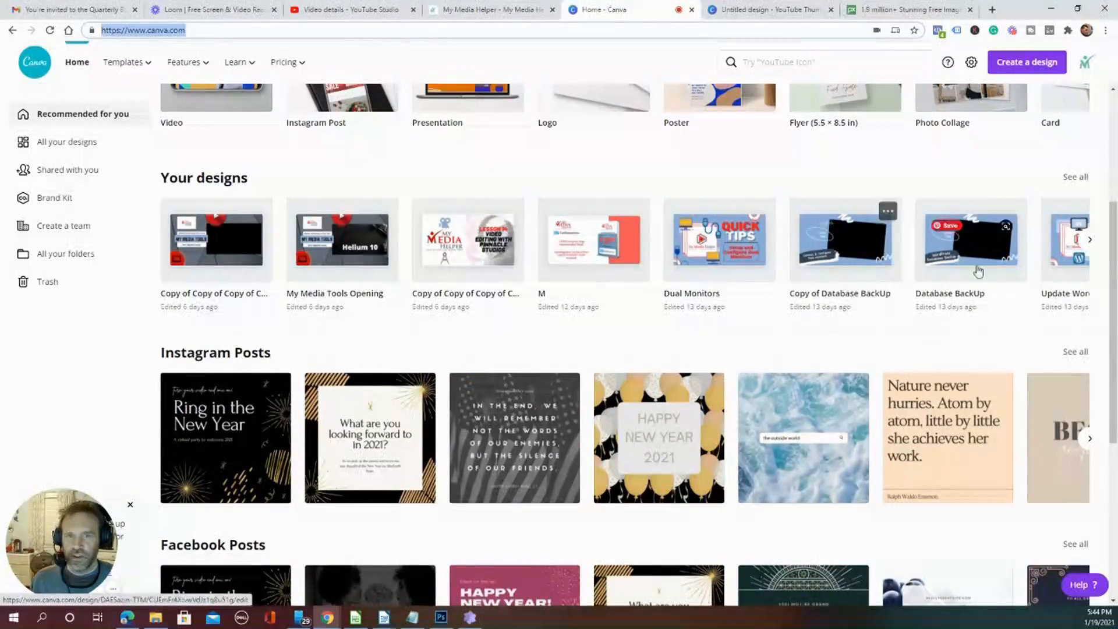
scroll(960, 314, up, 4)
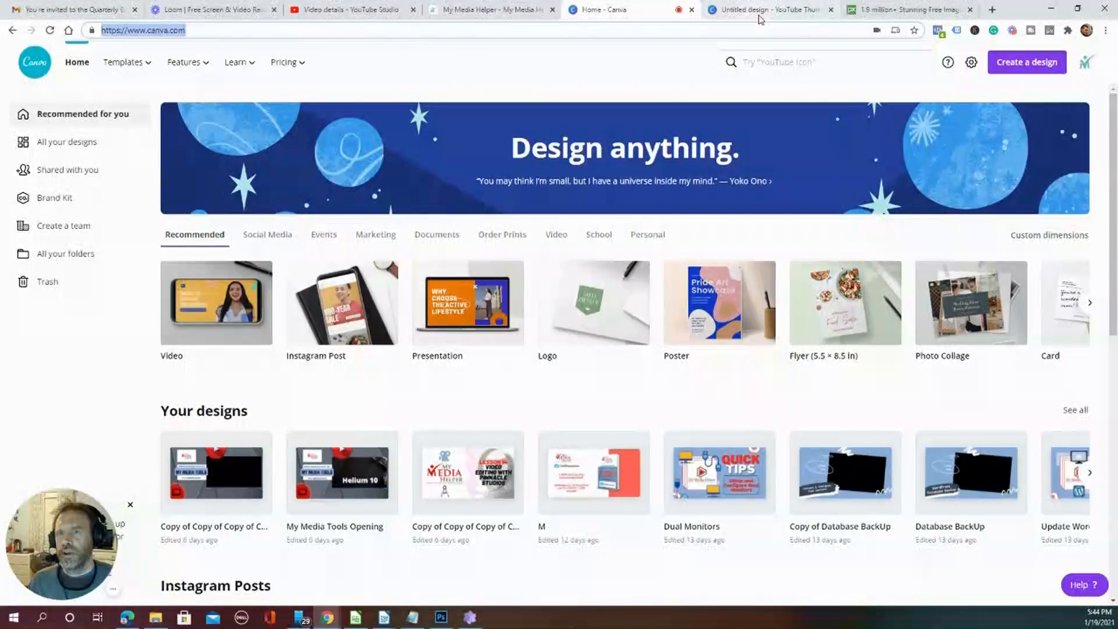
click(760, 10)
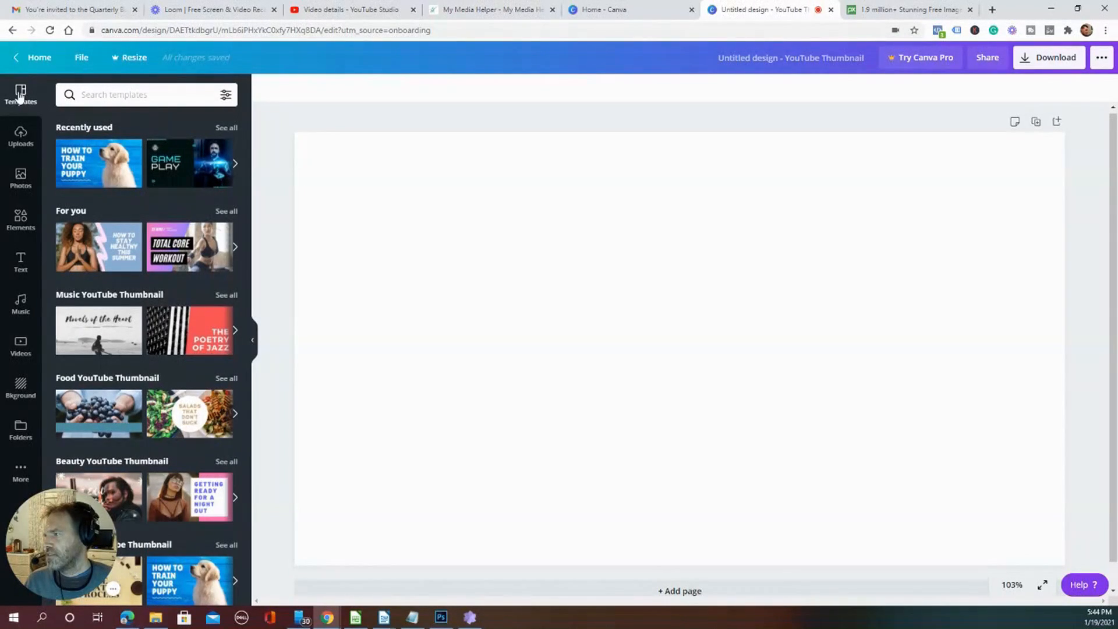
Try the Vegan Ingredients template on the blank thumbnail and undo it
scroll(93, 224, down, 5)
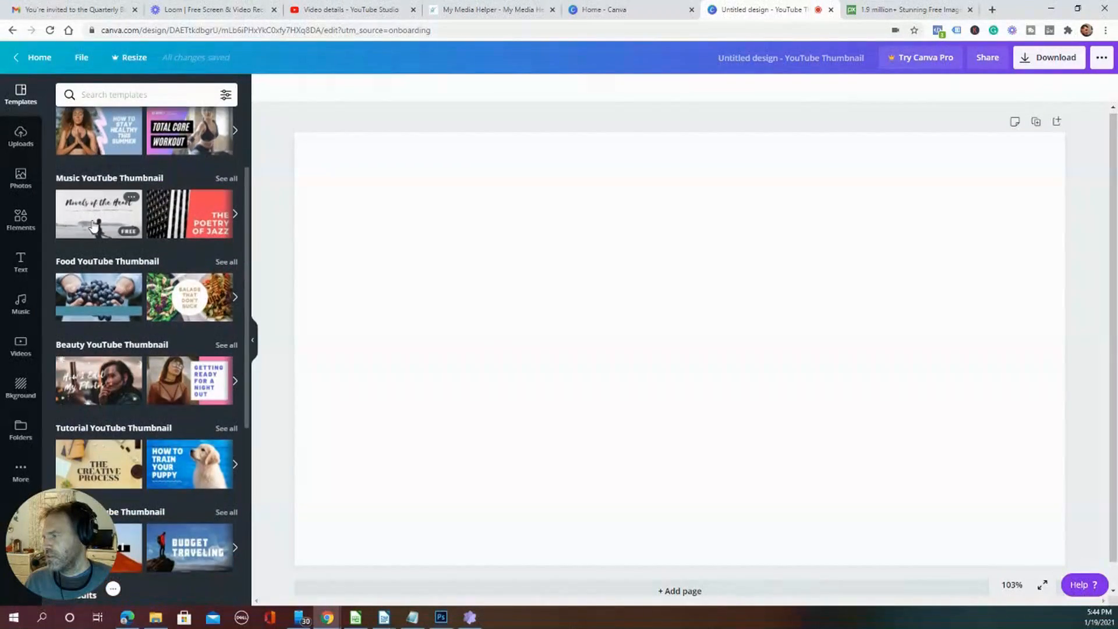
scroll(93, 225, down, 5)
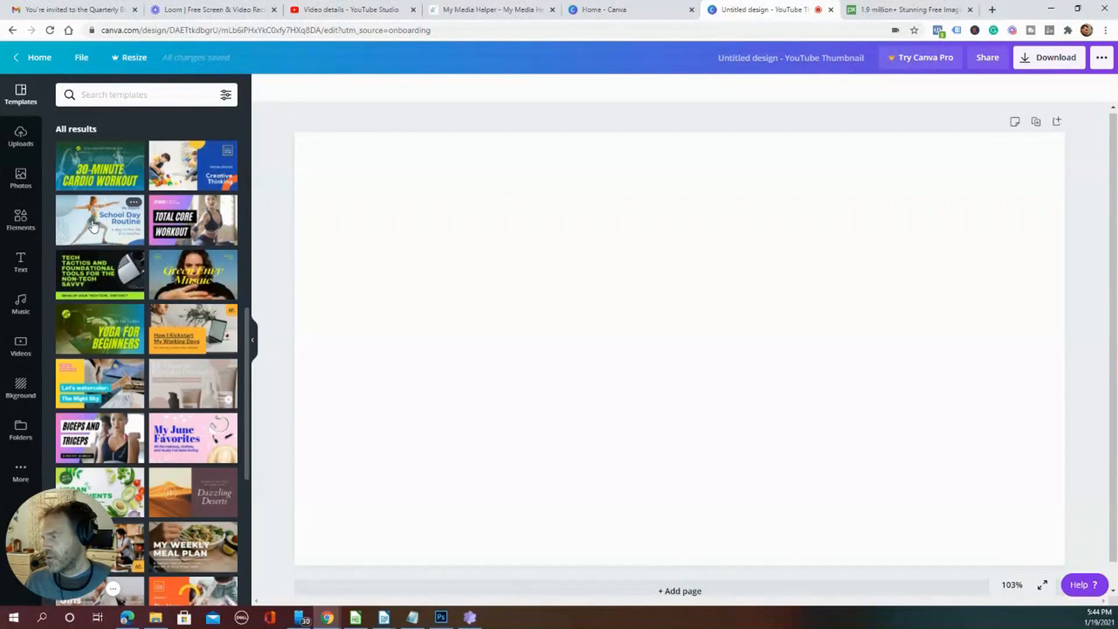
scroll(93, 226, down, 3)
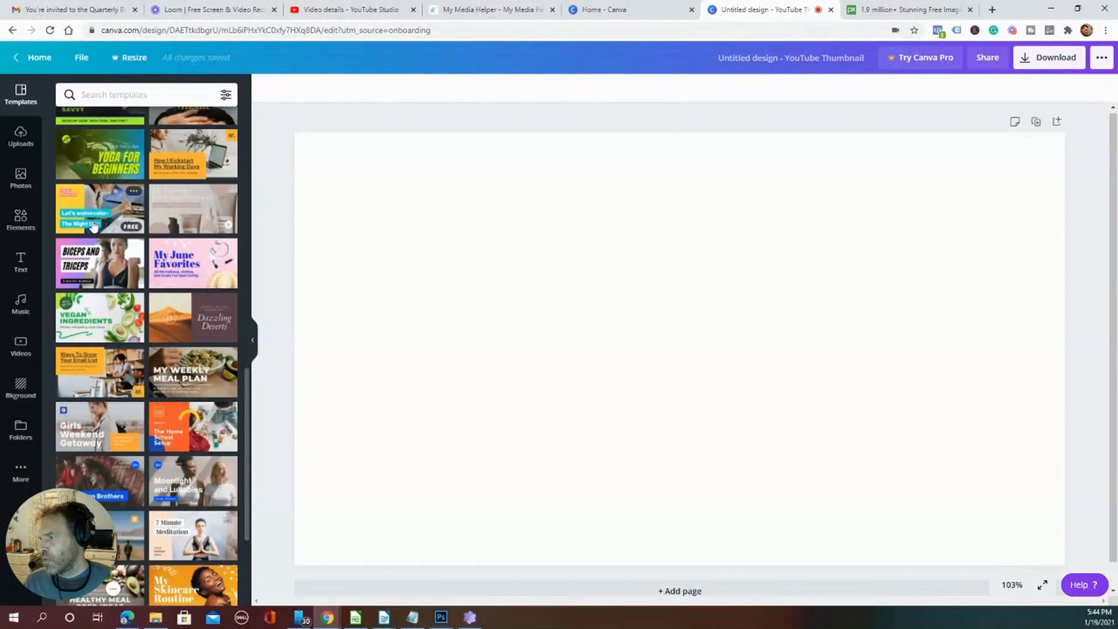
click(111, 313)
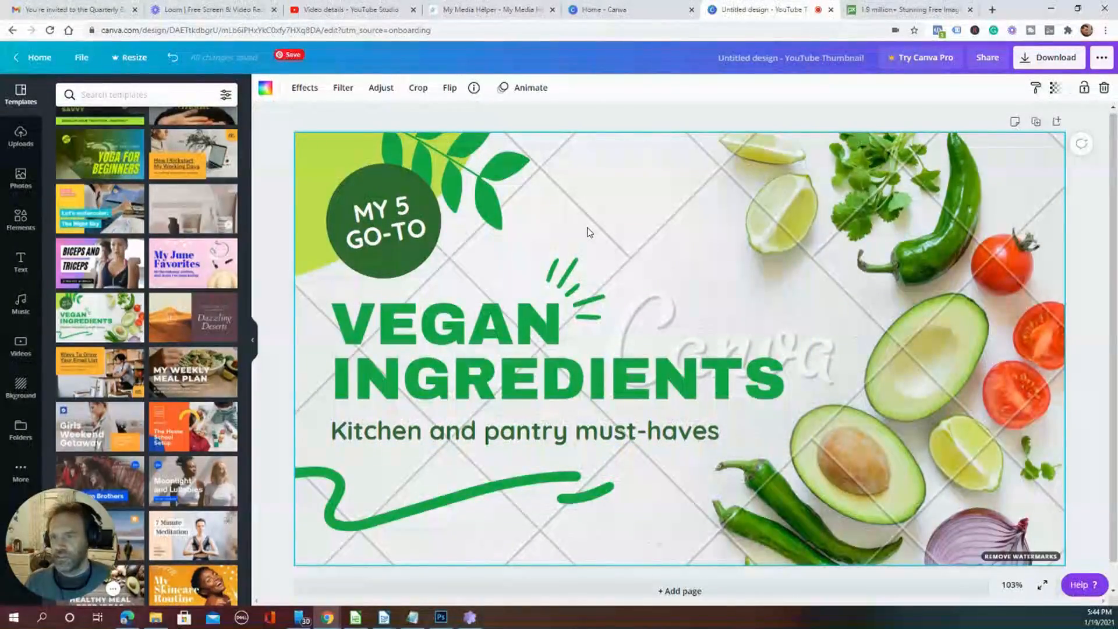
click(174, 59)
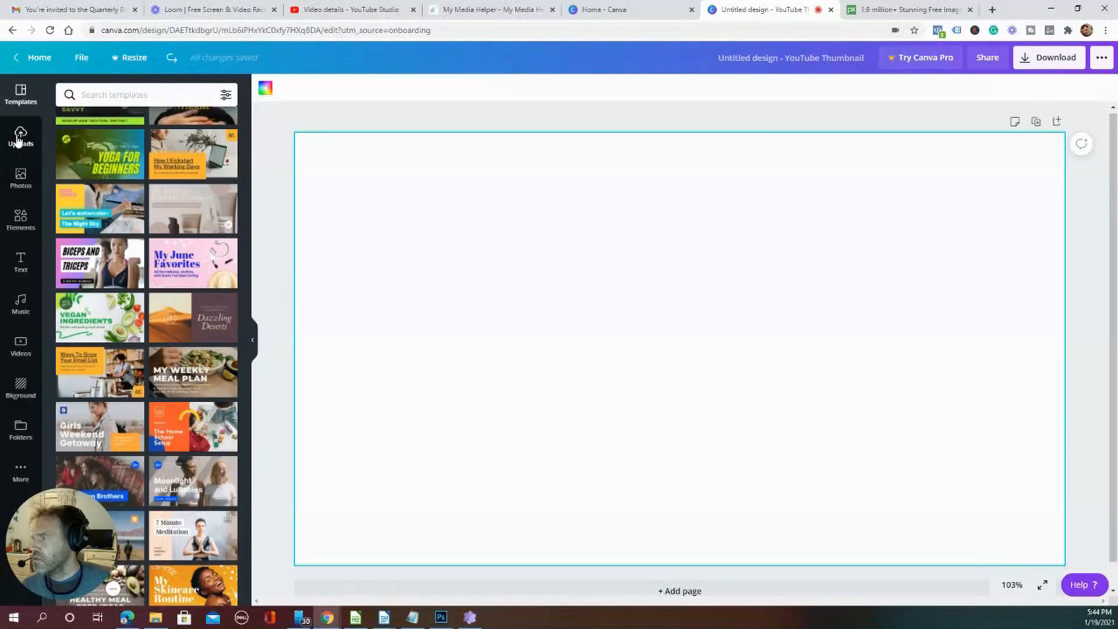
scroll(154, 183, up, 15)
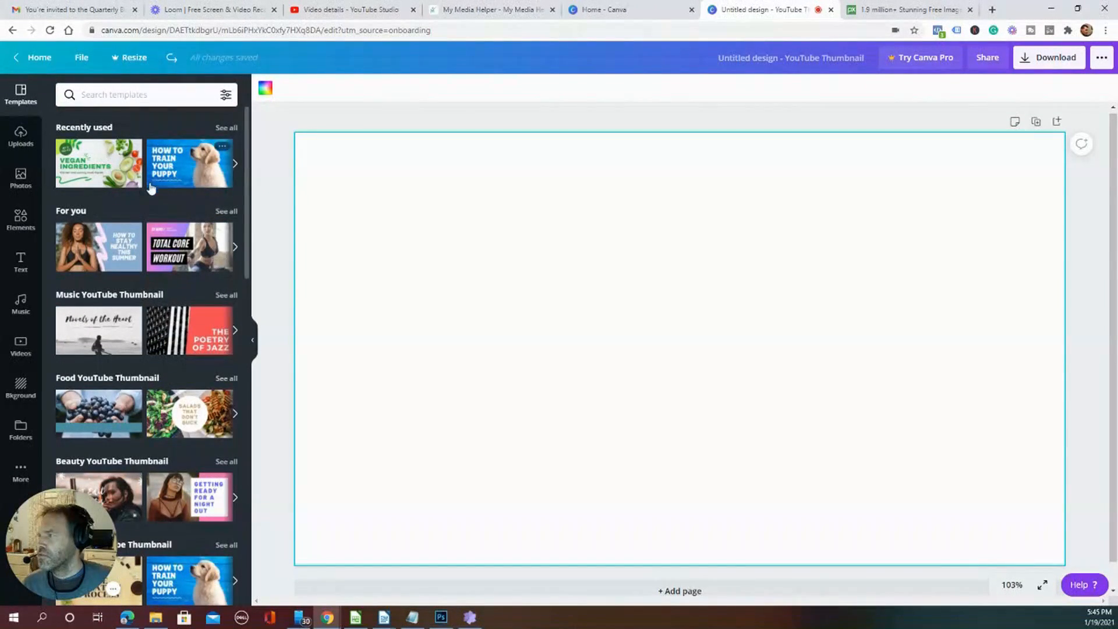
Upload the image the_river_wild from the device's My Media Helper folder to the uploaded images
click(19, 140)
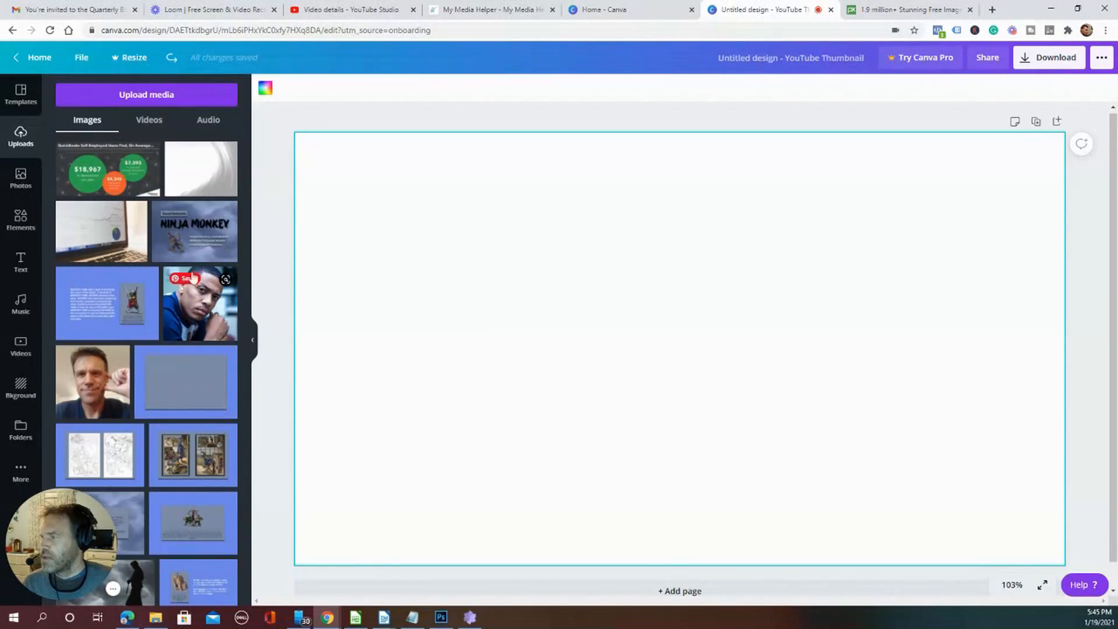
scroll(220, 487, down, 10)
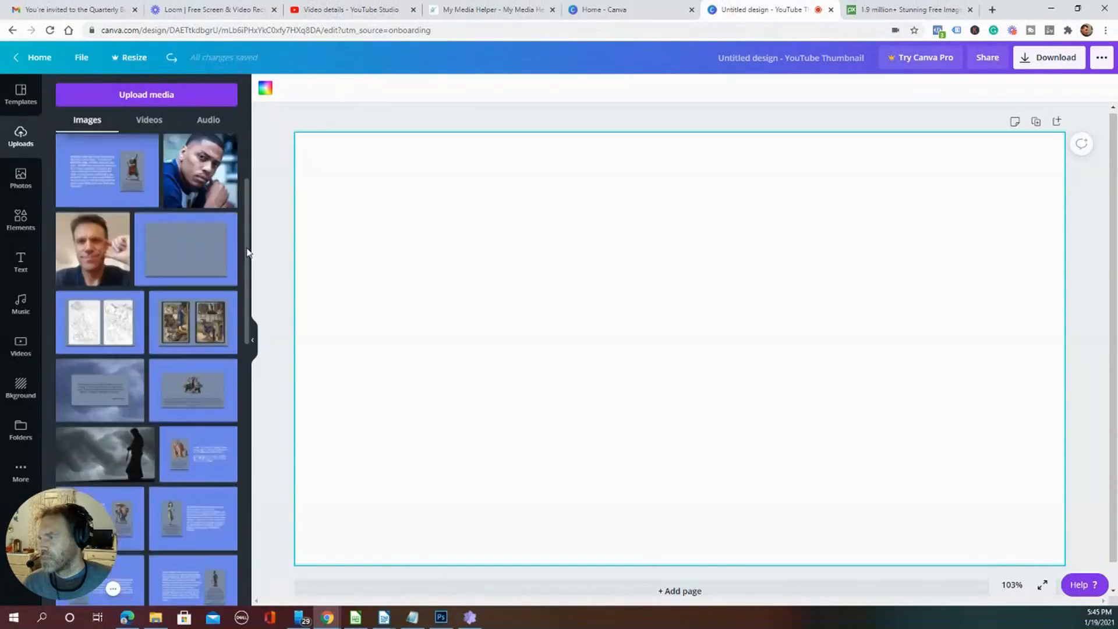
scroll(220, 487, down, 15)
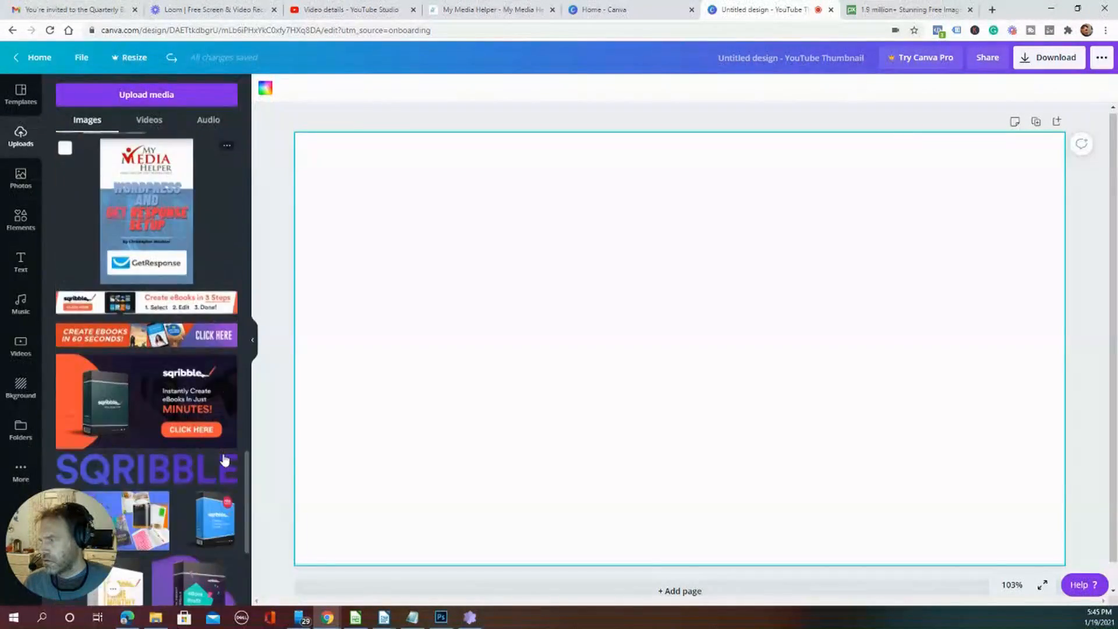
scroll(225, 458, down, 5)
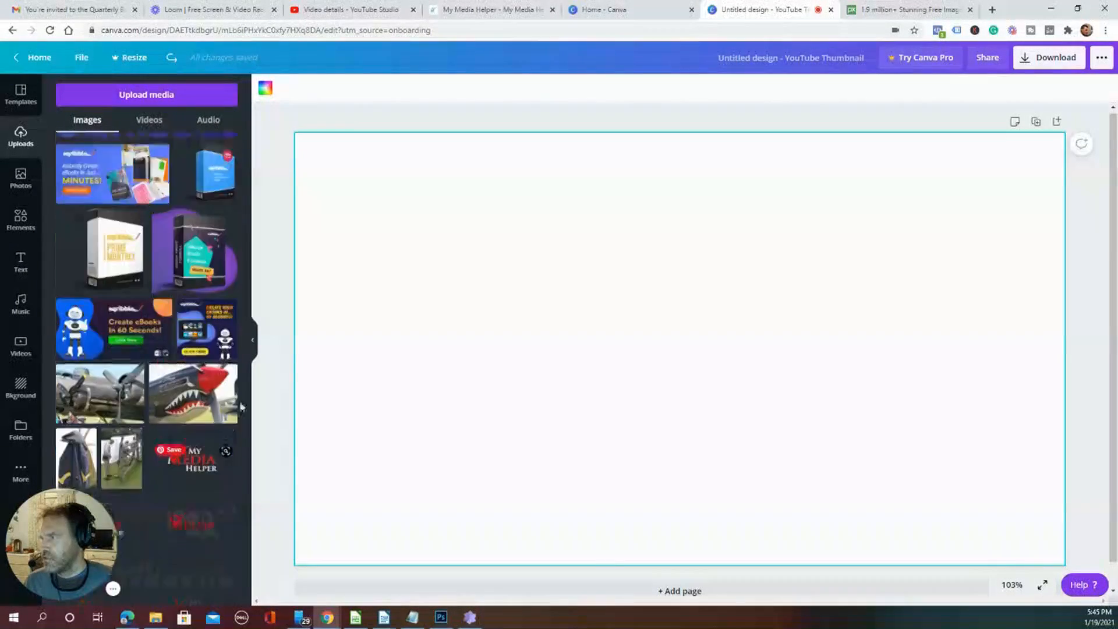
click(141, 98)
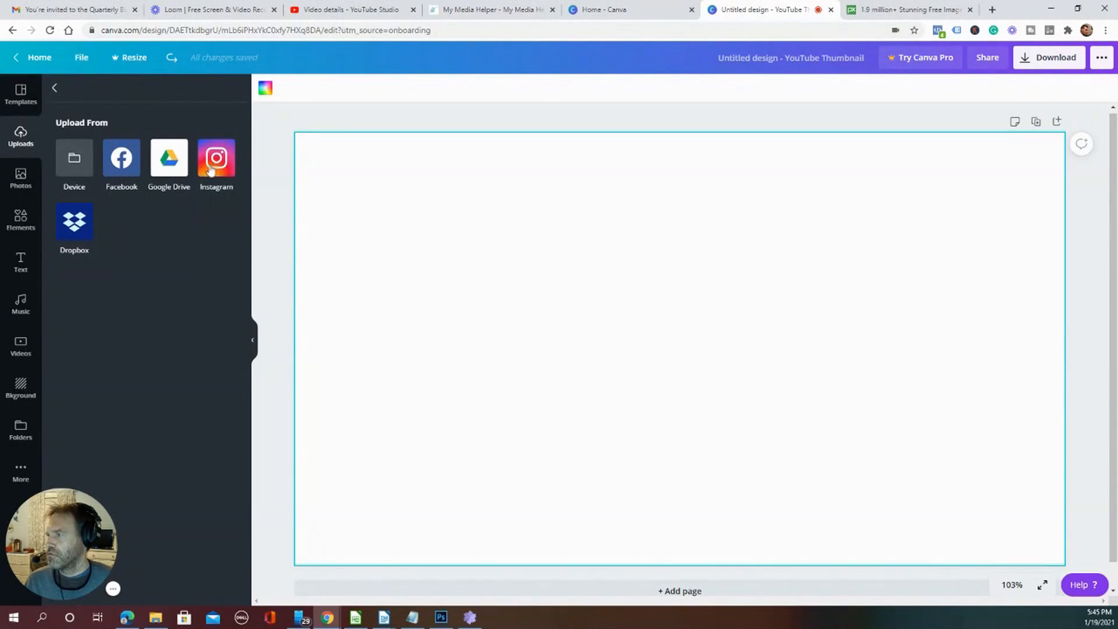
click(72, 167)
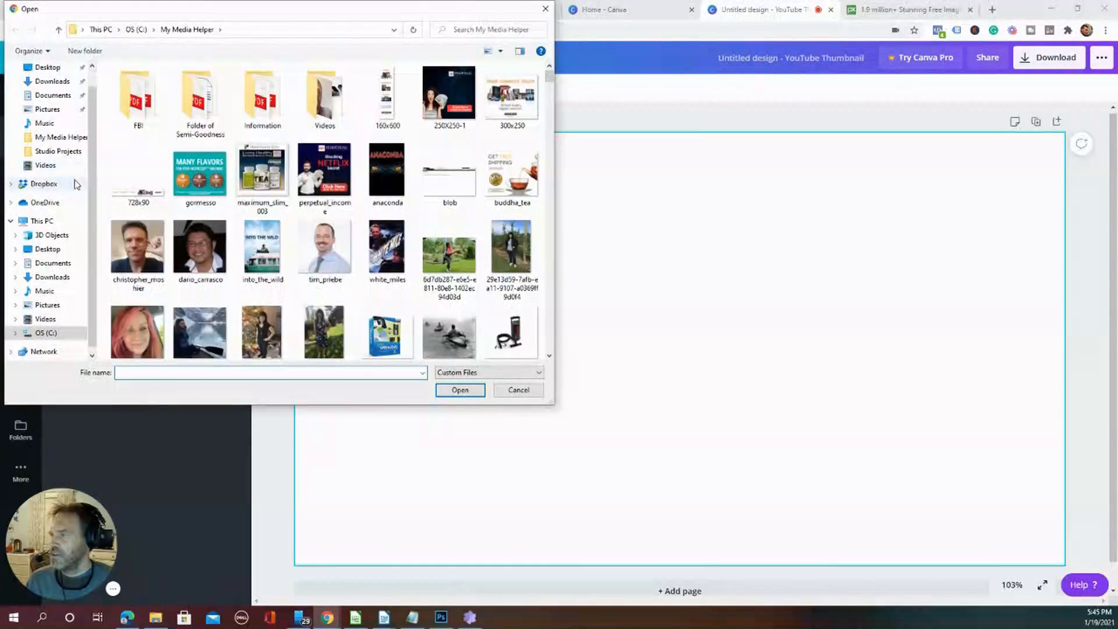
scroll(347, 262, down, 5)
scroll(346, 261, up, 3)
scroll(346, 262, down, 7)
scroll(346, 261, down, 15)
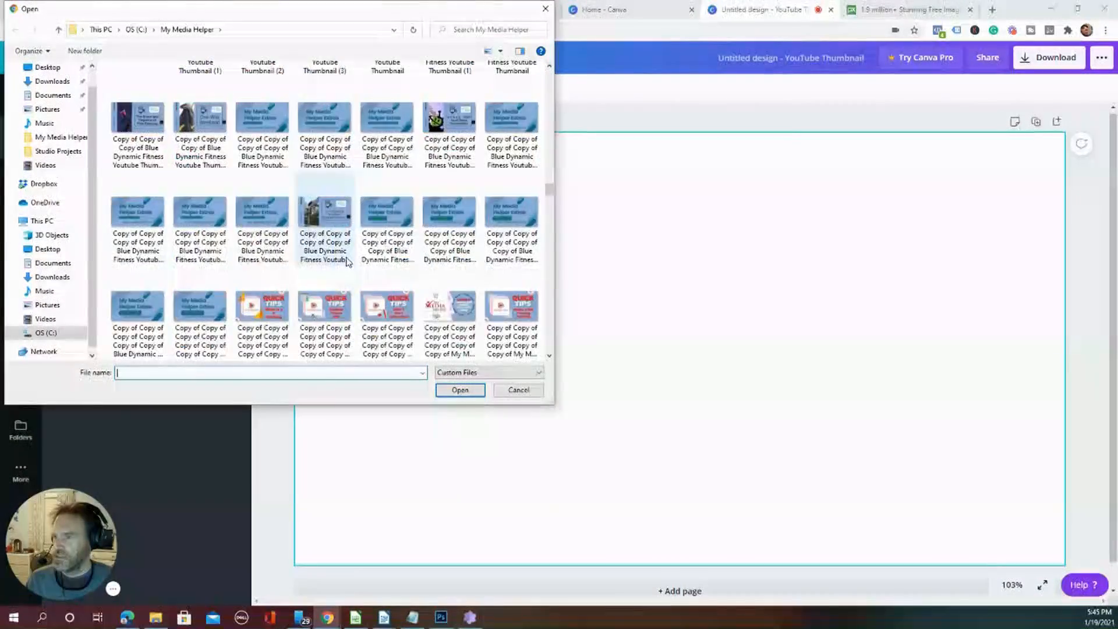
scroll(346, 262, down, 10)
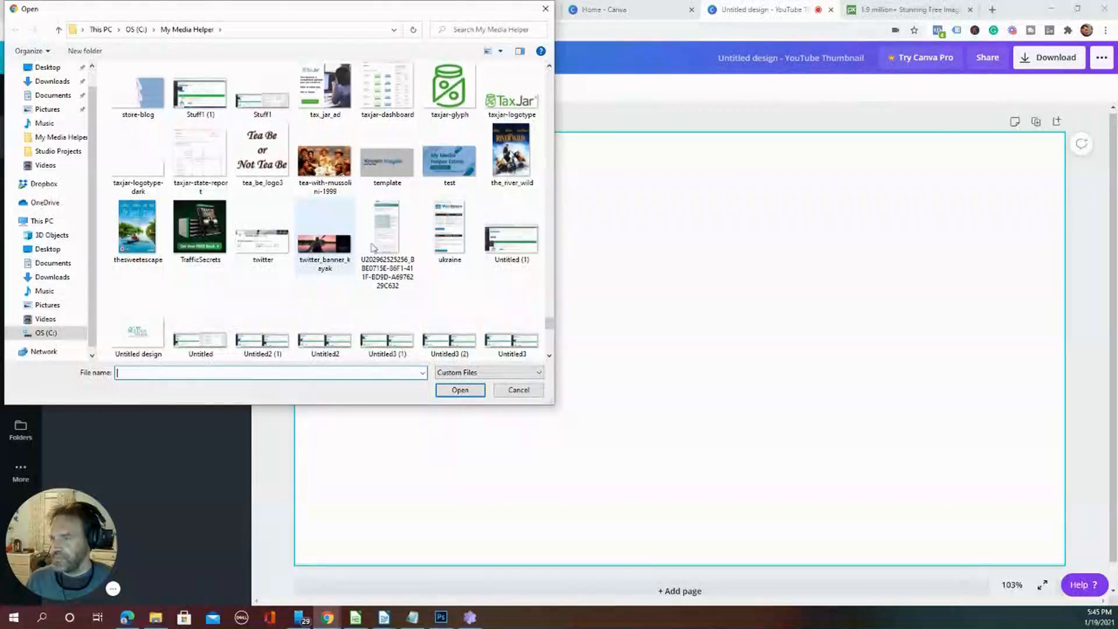
click(504, 160)
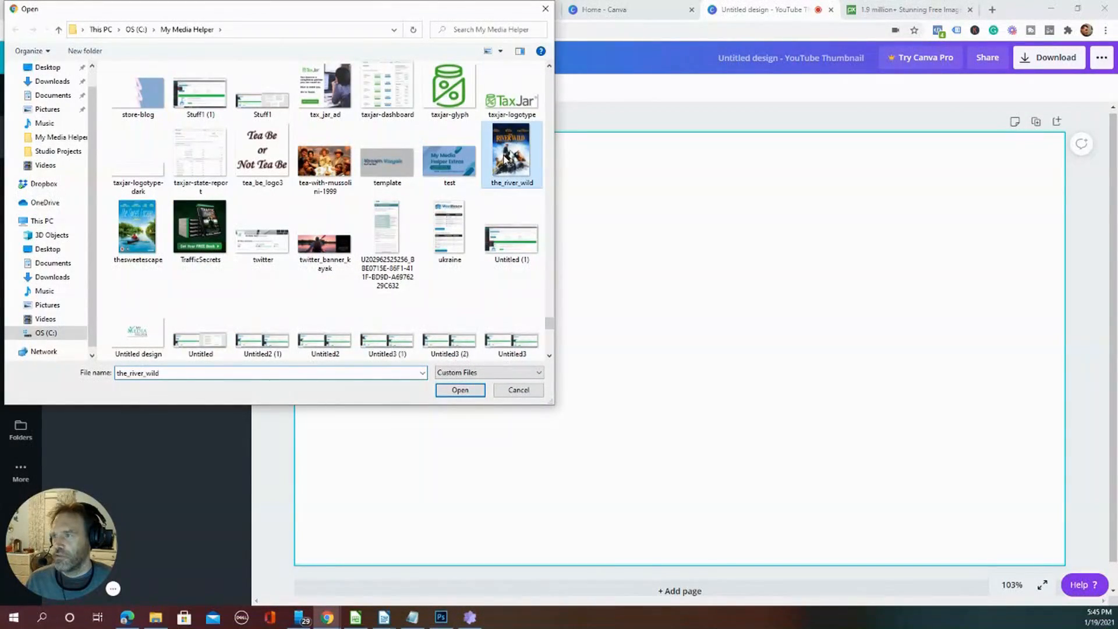
click(460, 390)
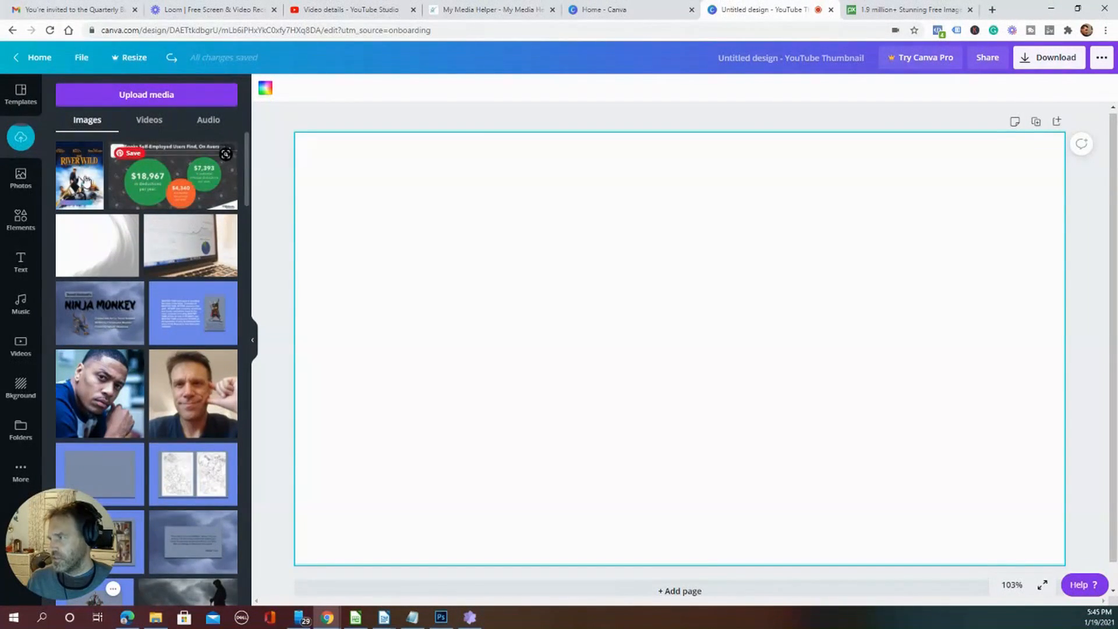
Place the uploaded River Wild poster on the blank page and position it in the left half
drag(91, 177, 375, 205)
drag(504, 281, 776, 251)
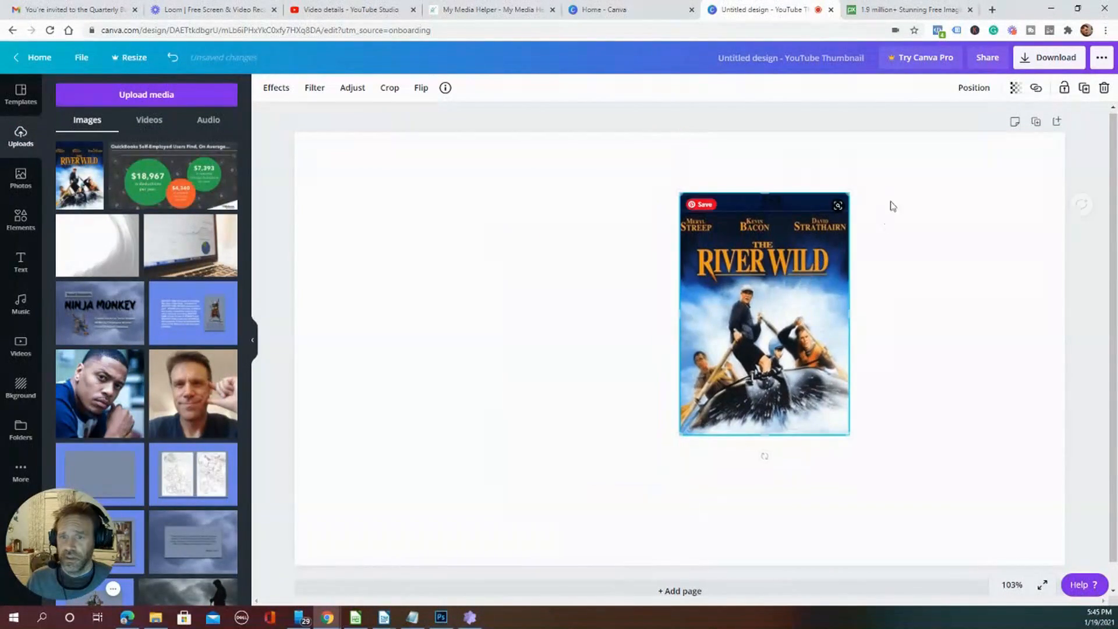
drag(847, 198, 522, 188)
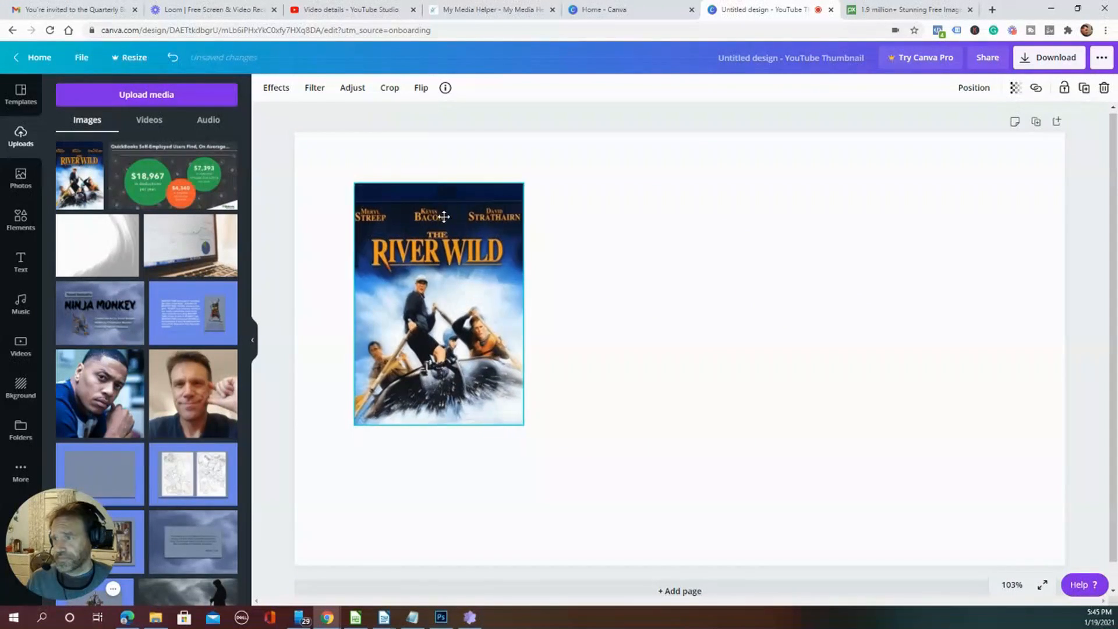
Shrink the River Wild poster from its upper-left corner and crop its top edge to just above the title
drag(355, 185, 386, 225)
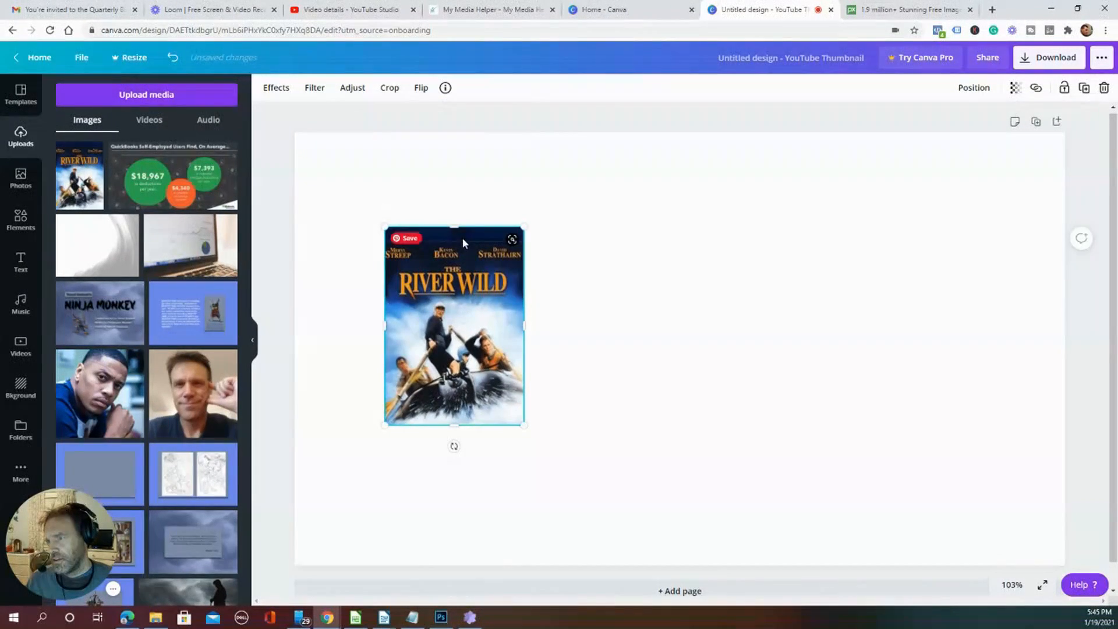
drag(454, 227, 452, 257)
Try readjusting the crop at the poster's bottom and top edges, and undo these adjustments
mouse_move(453, 427)
mouse_down()
mouse_move(478, 307)
mouse_move(452, 388)
mouse_move(454, 450)
mouse_move(460, 424)
mouse_up()
drag(454, 258, 458, 219)
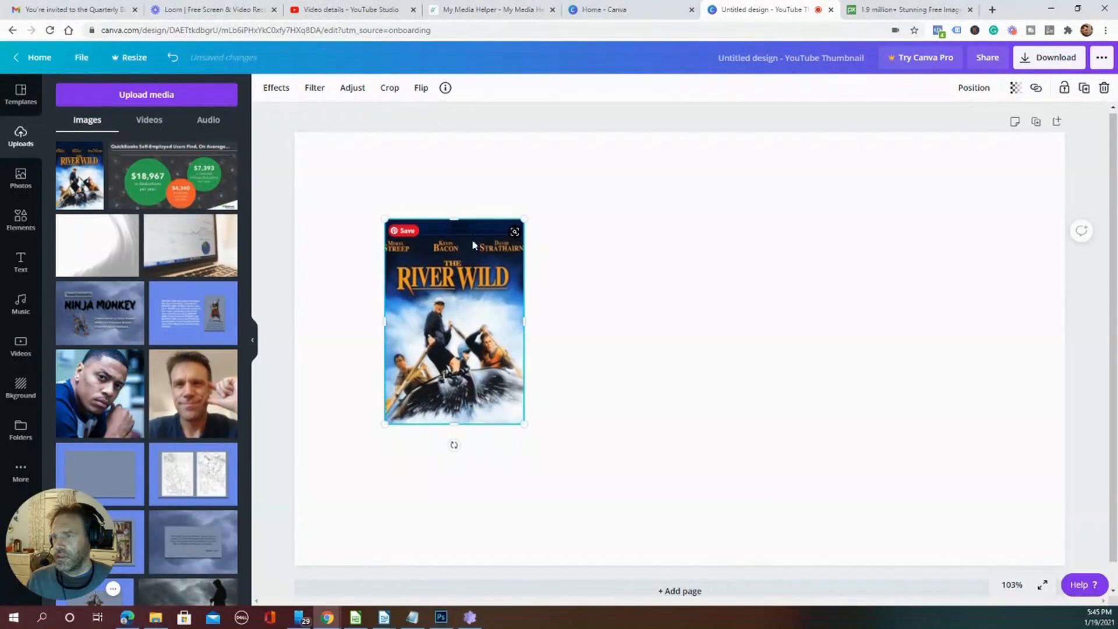
click(172, 58)
click(172, 58)
click(173, 58)
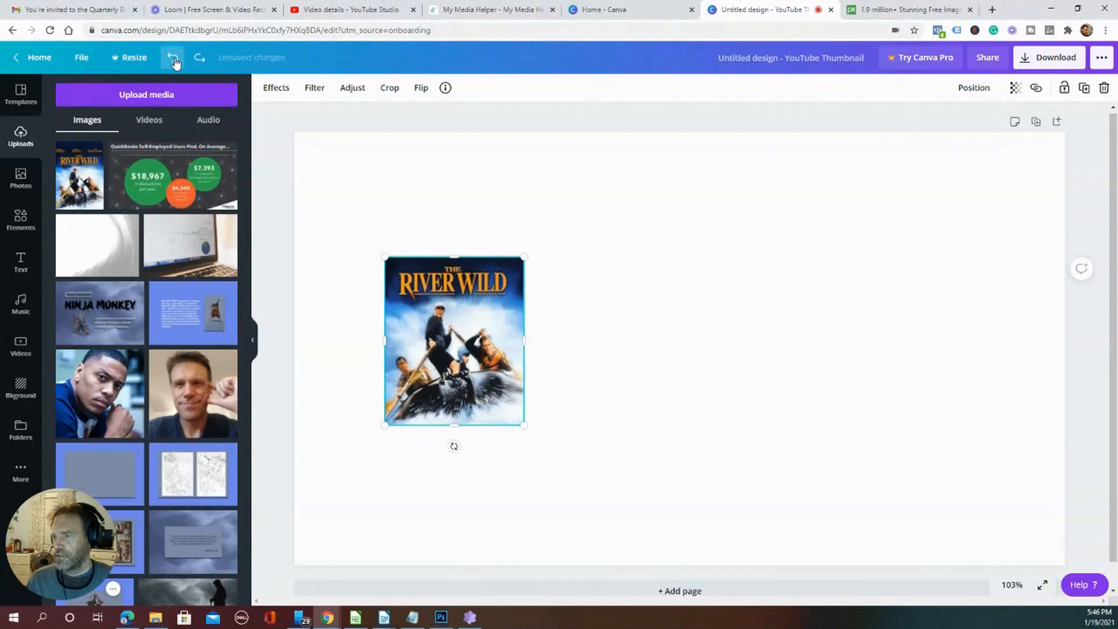
Undo the poster's top crop and corner shrink, try cropping its right and left sides, and undo both side crops
click(172, 57)
click(173, 57)
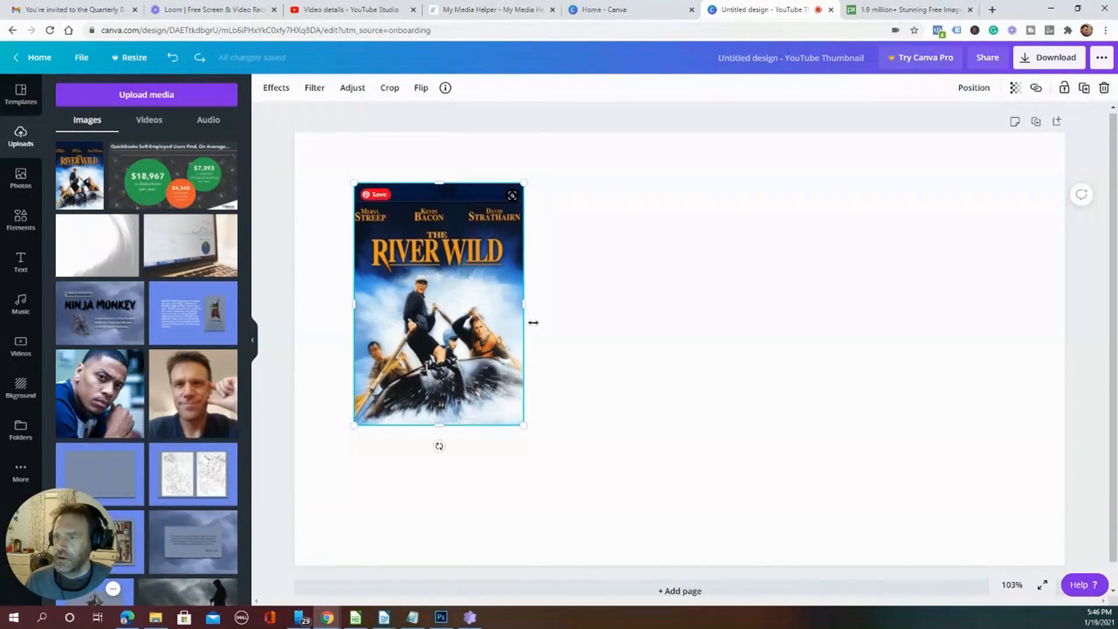
drag(523, 303, 486, 303)
drag(354, 305, 386, 308)
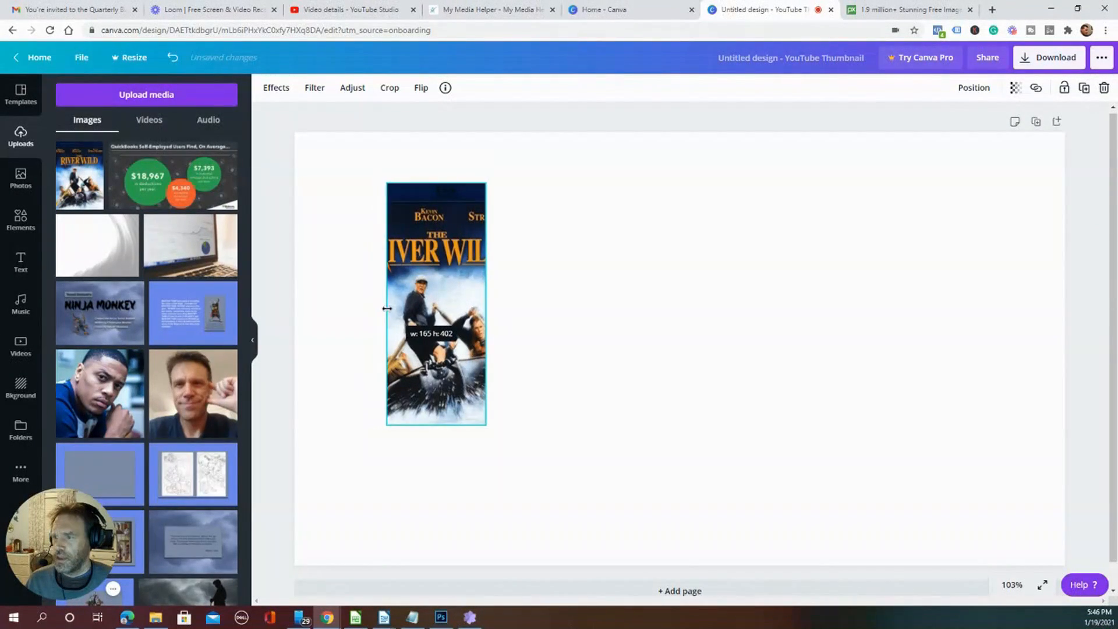
click(172, 57)
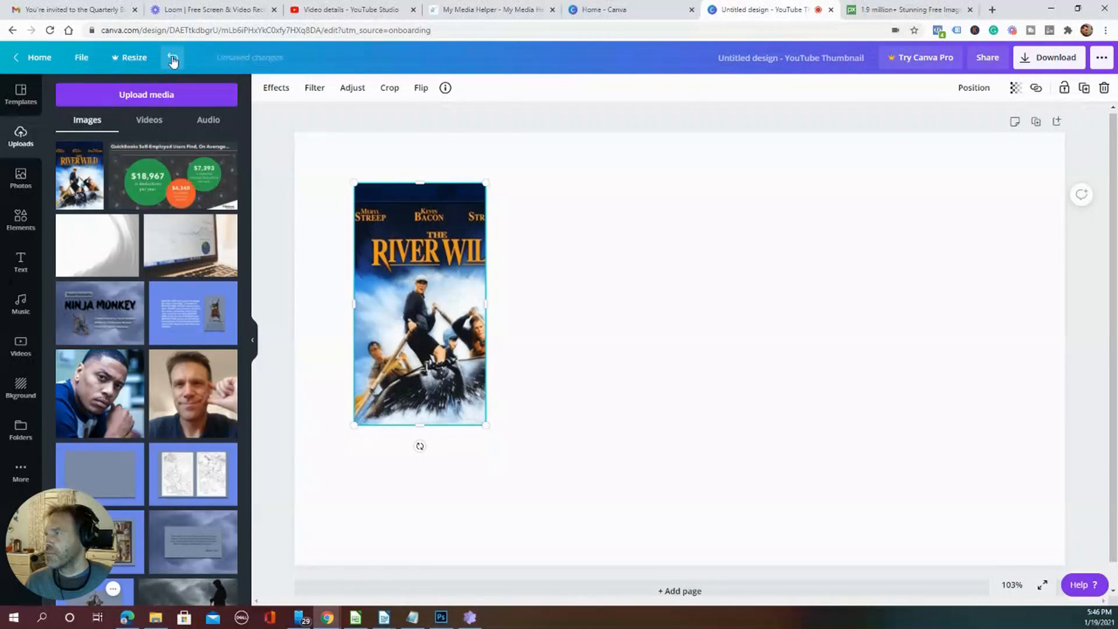
click(172, 57)
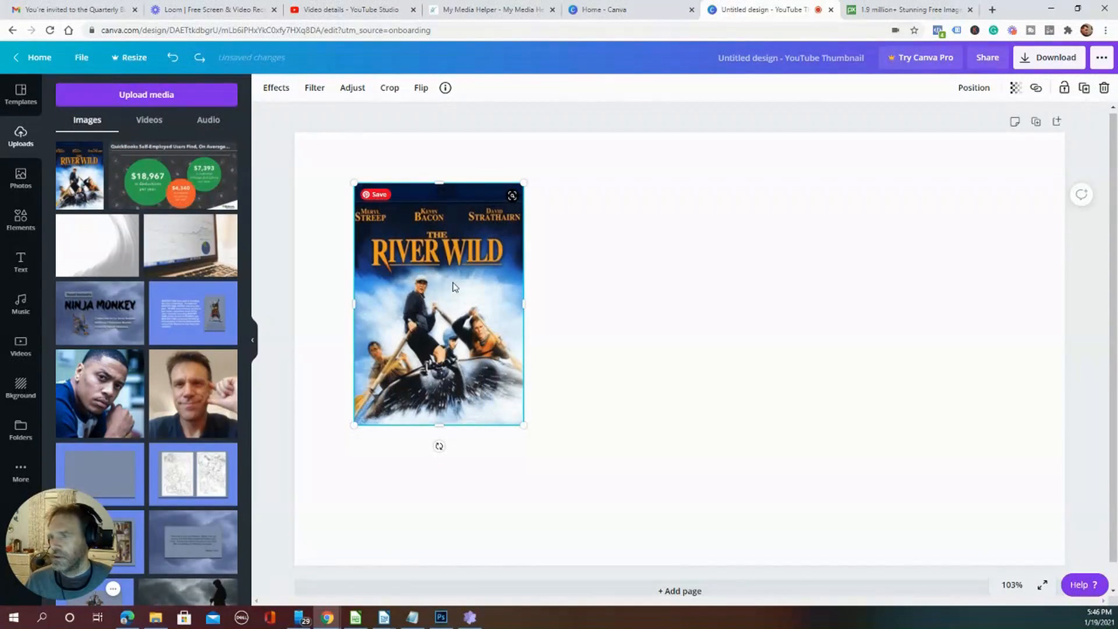
Delete the River Wild poster from the page and browse the trending stock photos
key(Delete)
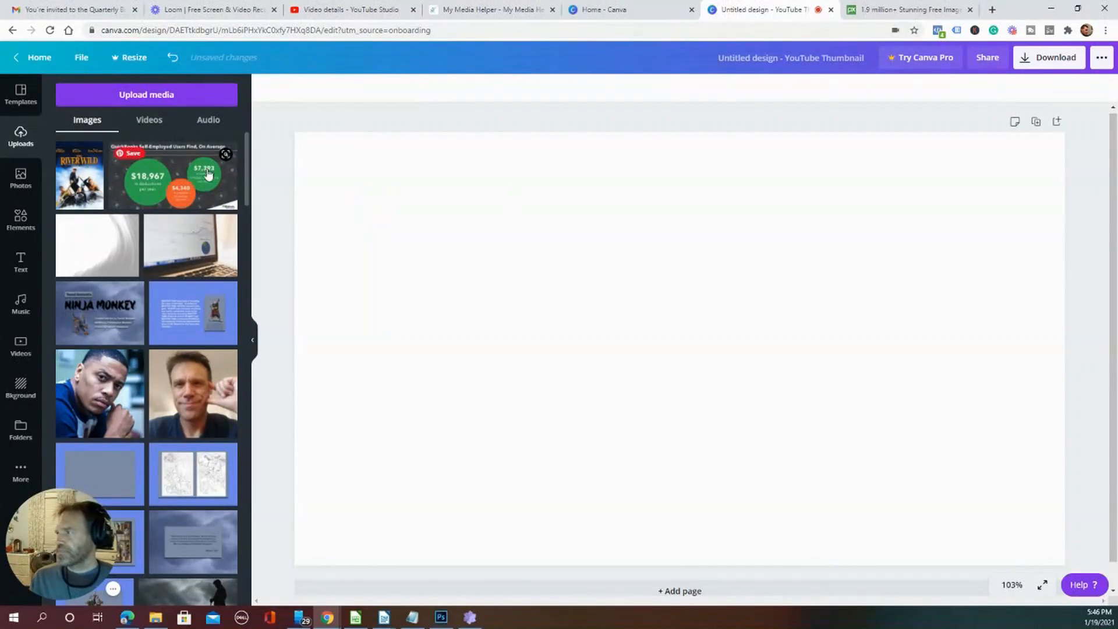
click(21, 176)
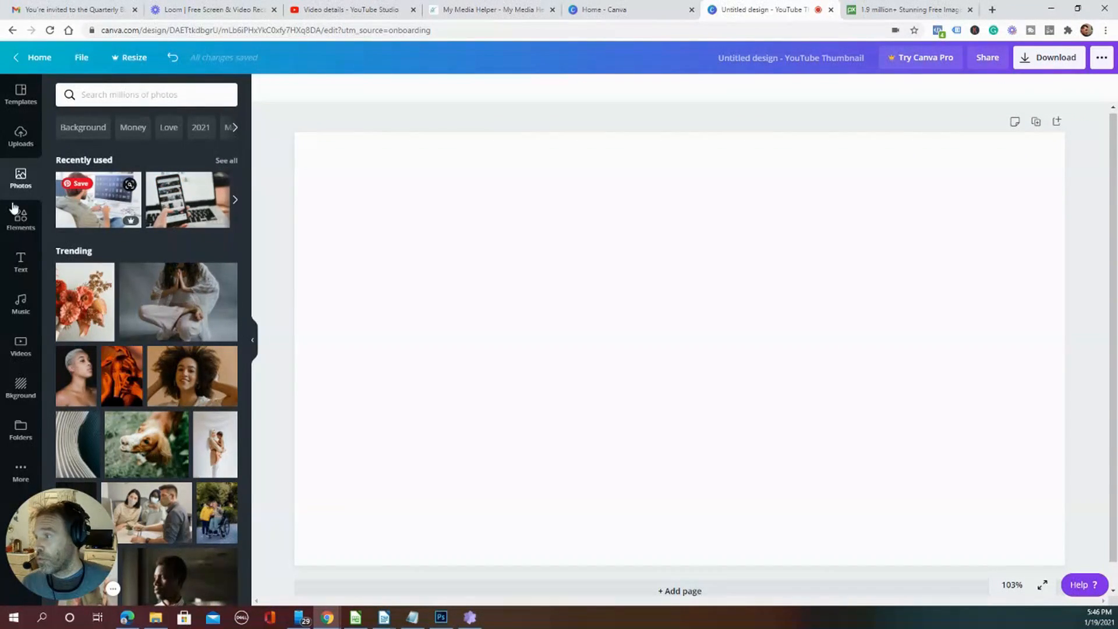
scroll(109, 325, down, 3)
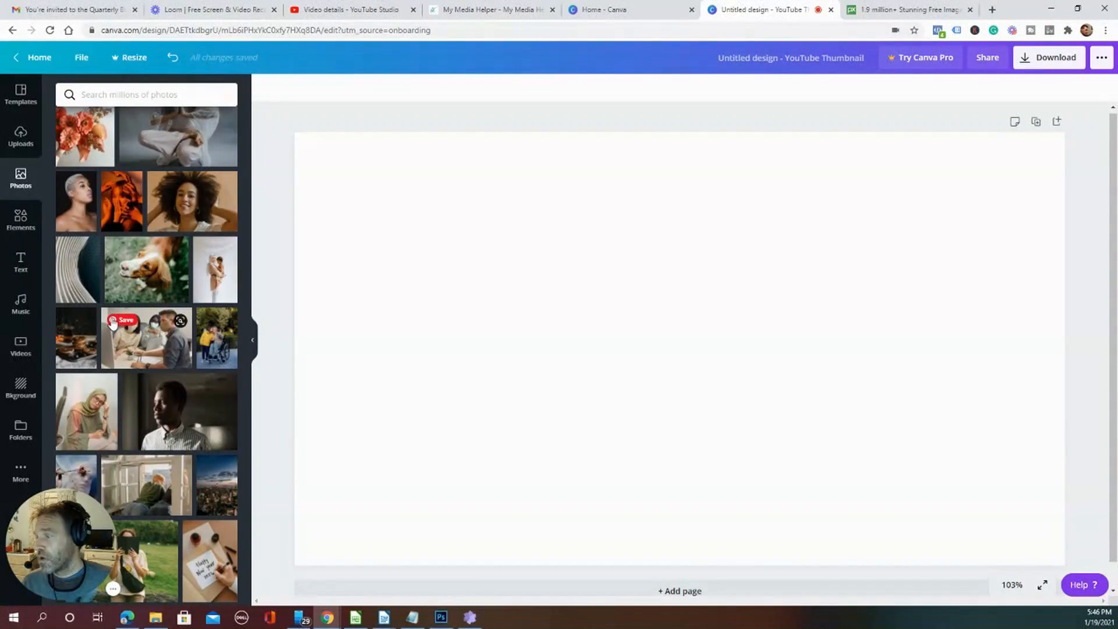
scroll(131, 178, up, 3)
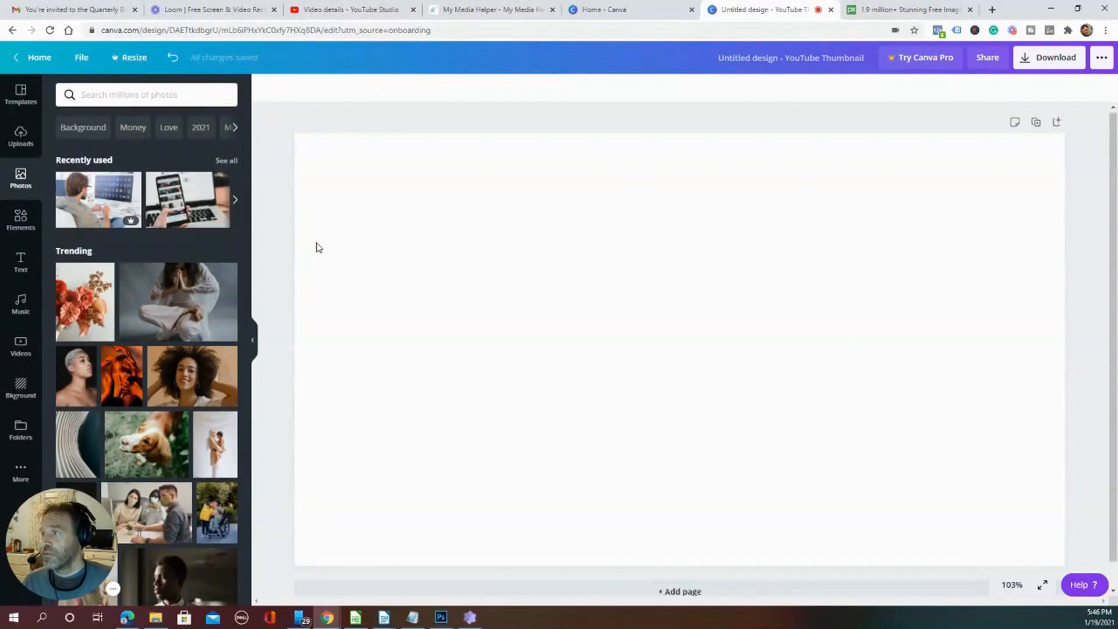
Switch to the Pixabay site and open the homepage photo of the brown-and-white dog lying in snow
click(919, 10)
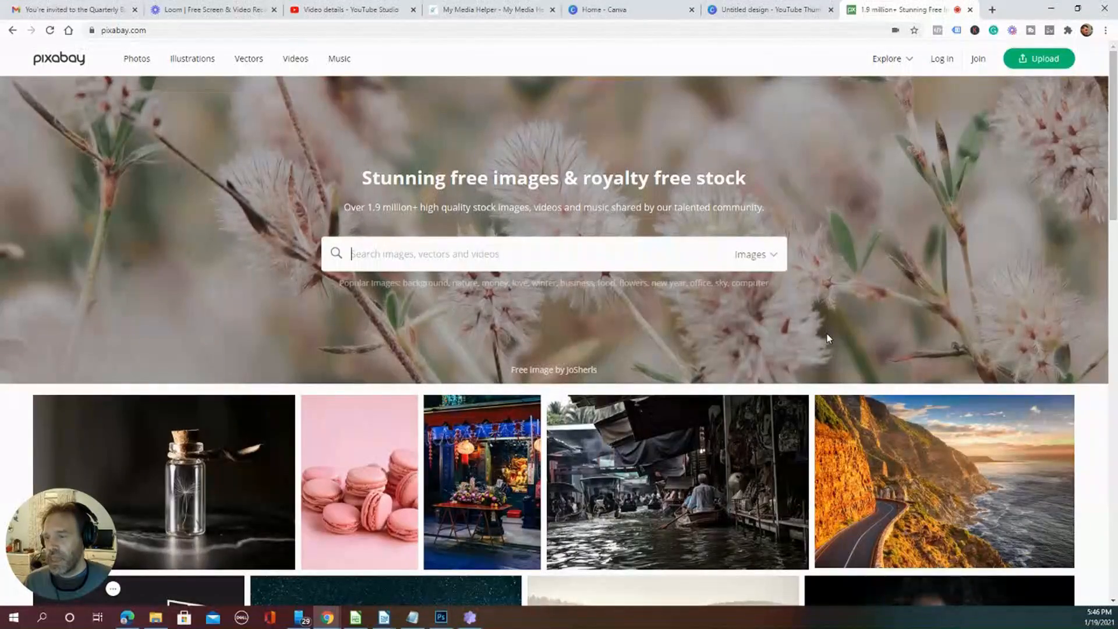
scroll(827, 338, down, 5)
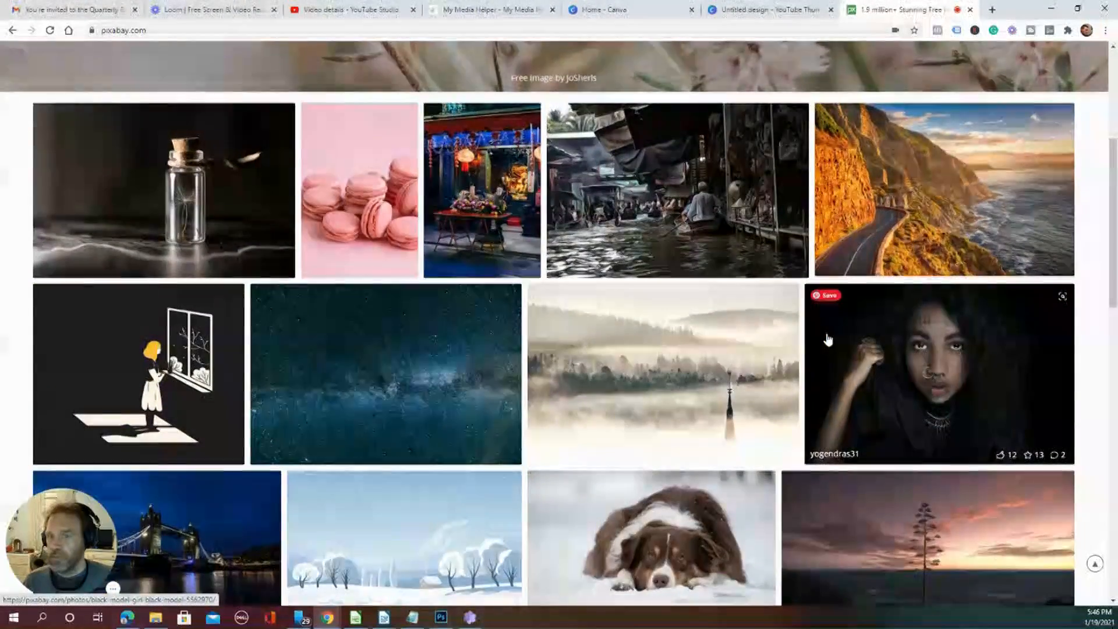
scroll(827, 339, down, 2)
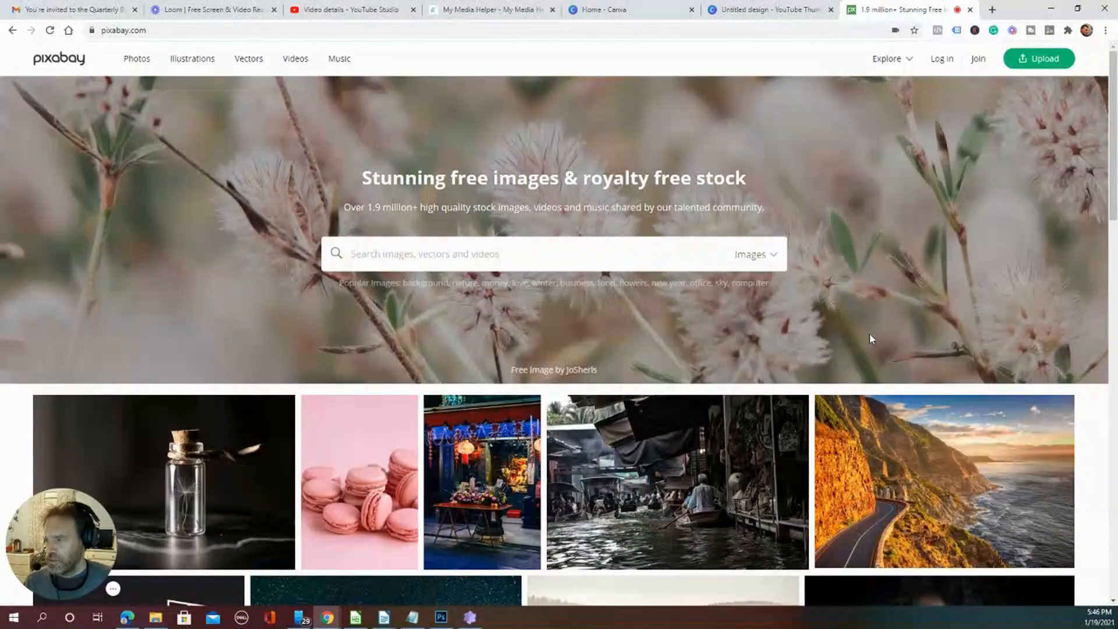
scroll(742, 358, down, 4)
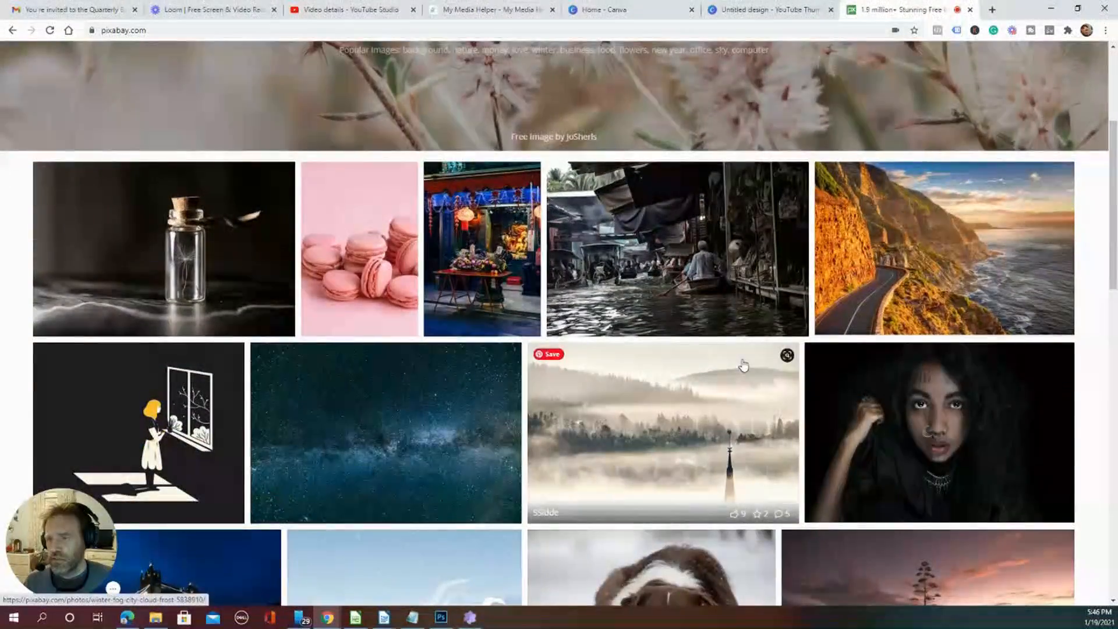
scroll(743, 365, down, 3)
scroll(640, 326, down, 3)
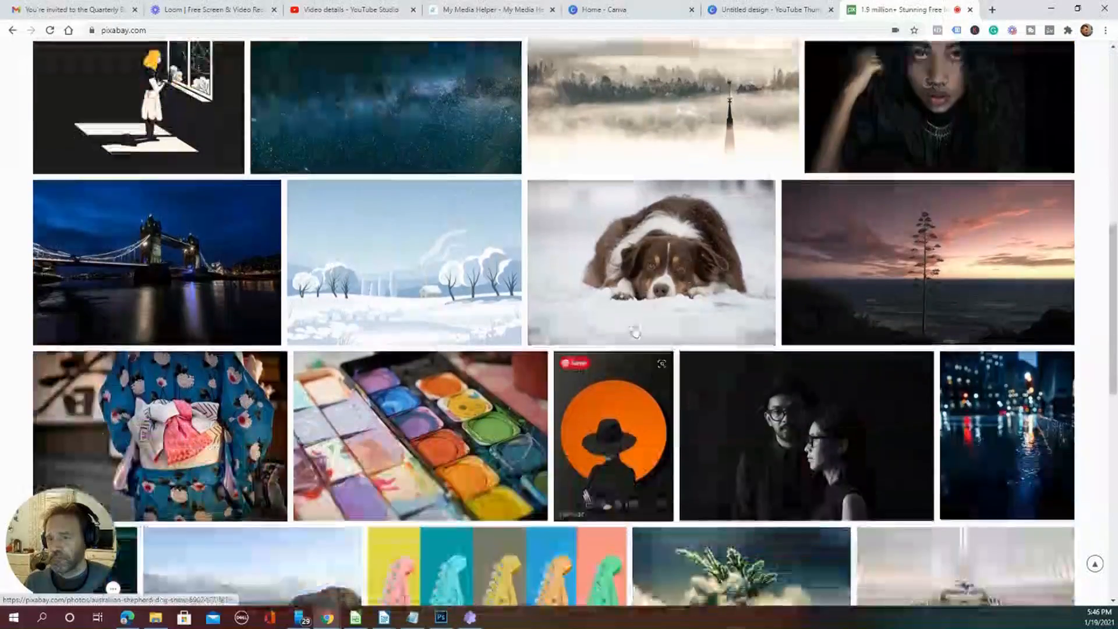
click(655, 283)
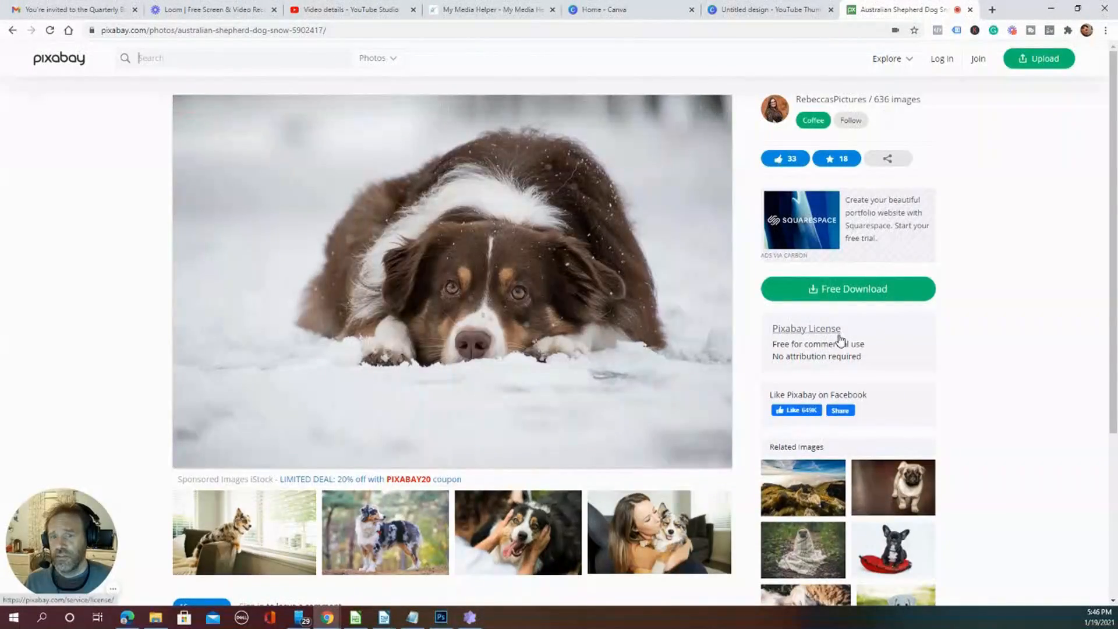
Download the dog photo as a 1920×1280 JPG, completing the captcha
click(836, 297)
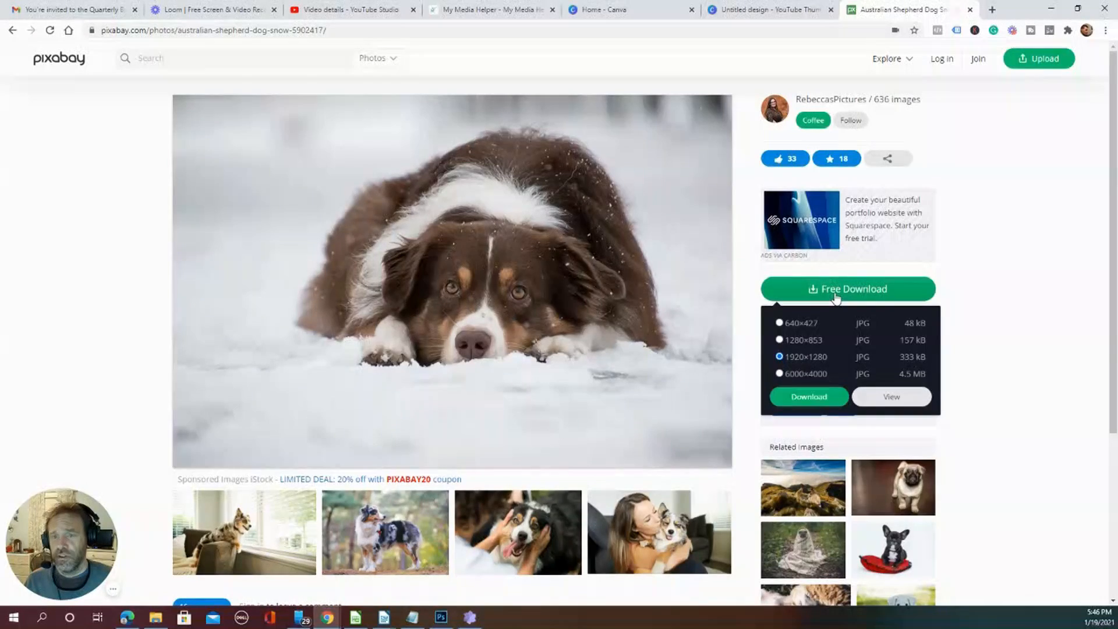
click(806, 397)
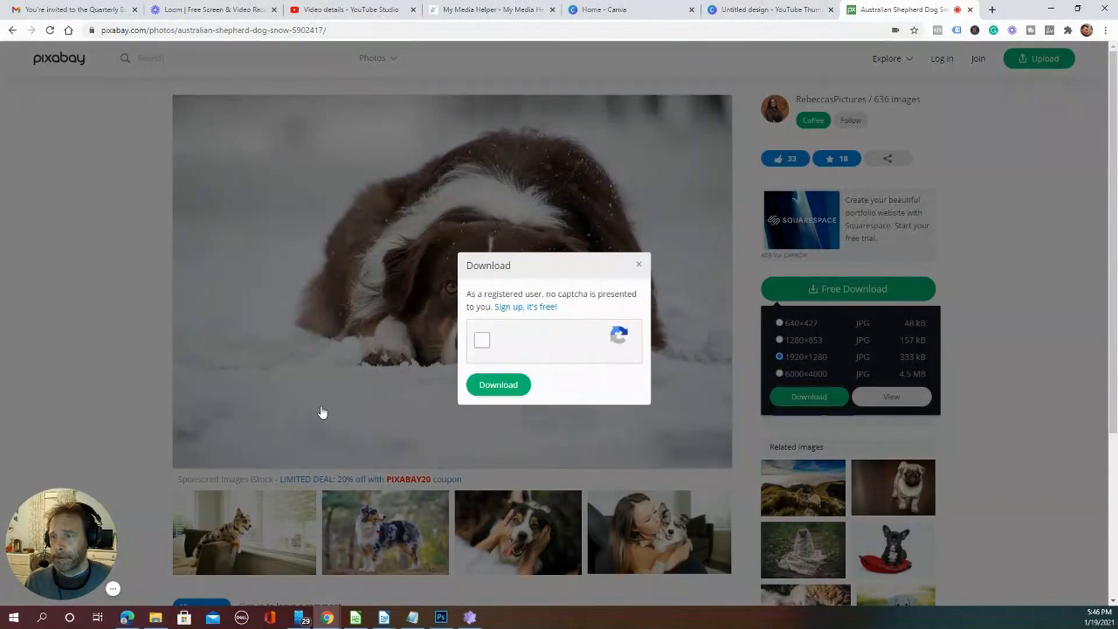
click(483, 340)
click(498, 389)
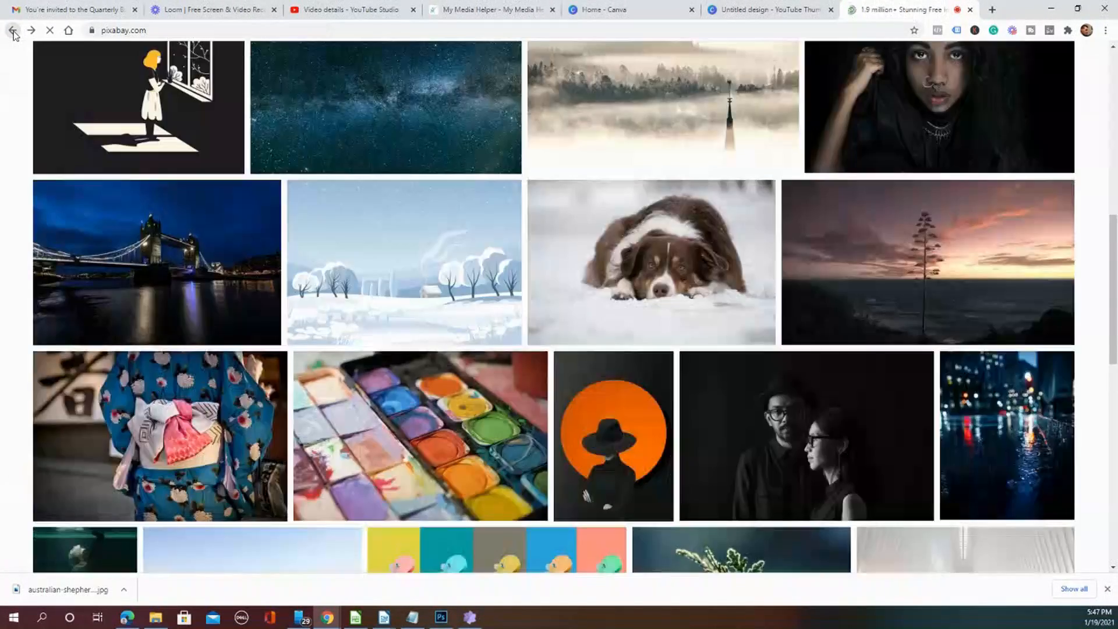
Return to the Pixabay homepage and search its images for "youtube thumbnail"
click(12, 31)
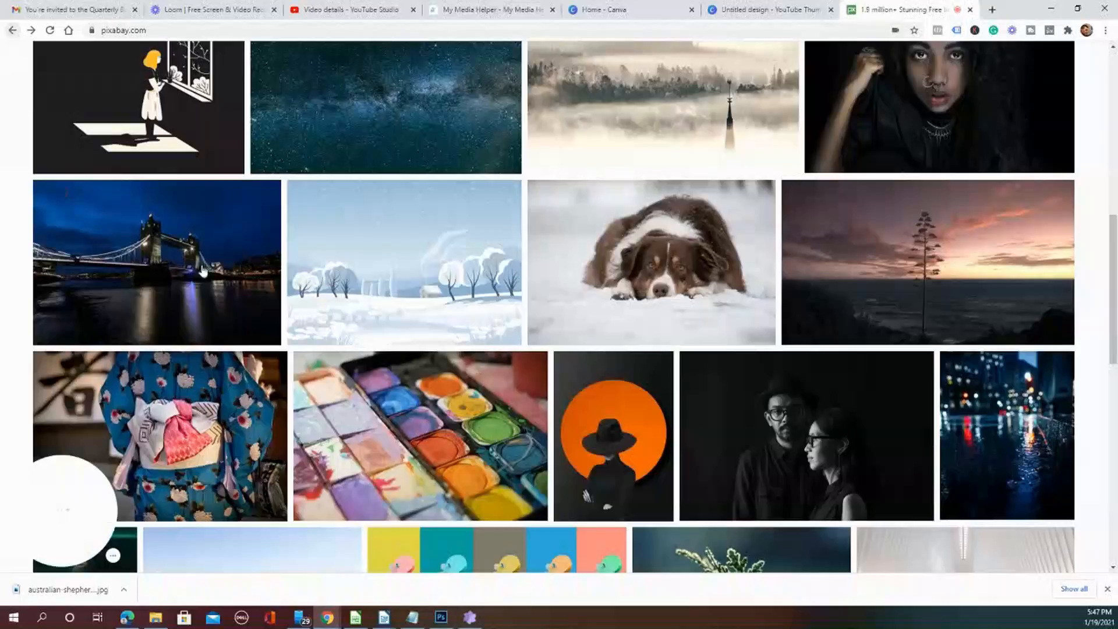
scroll(202, 270, up, 10)
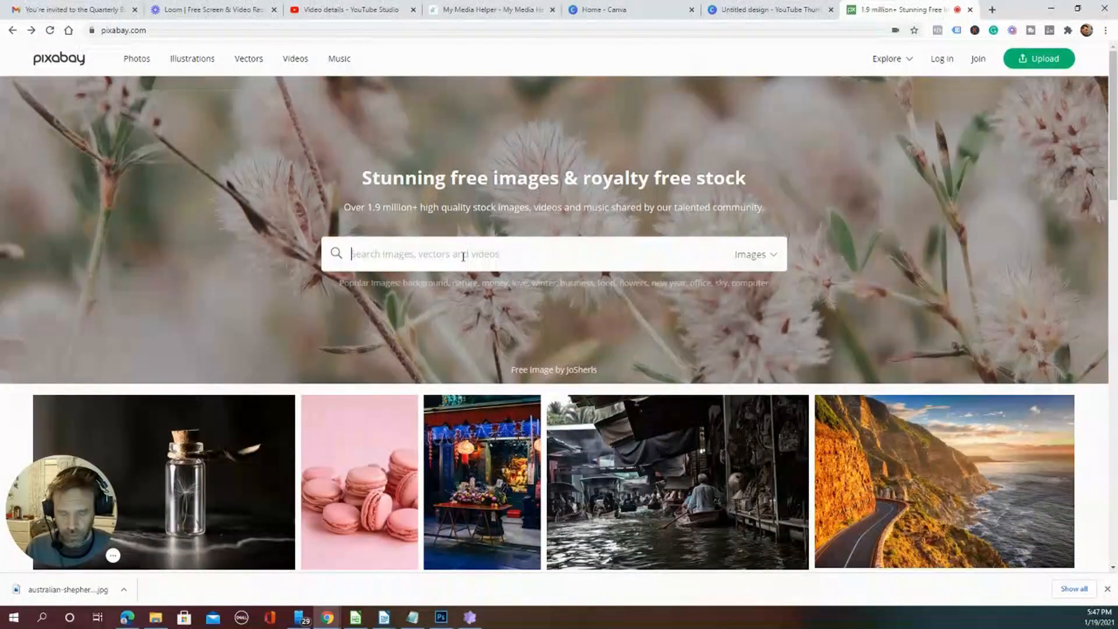
text(youtube thumbnail)
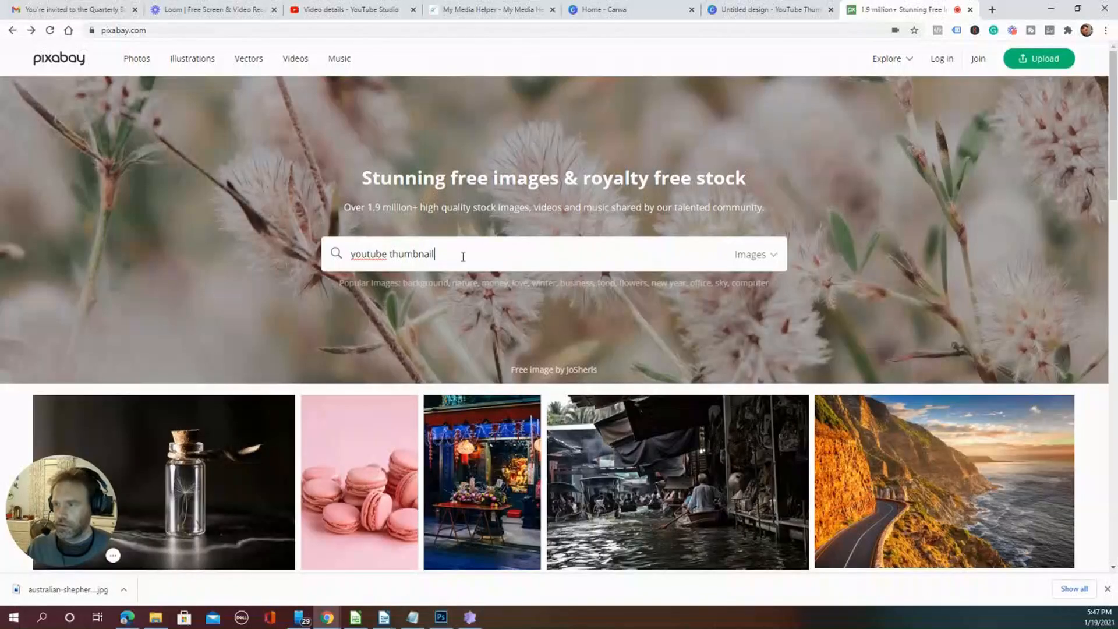
key(Return)
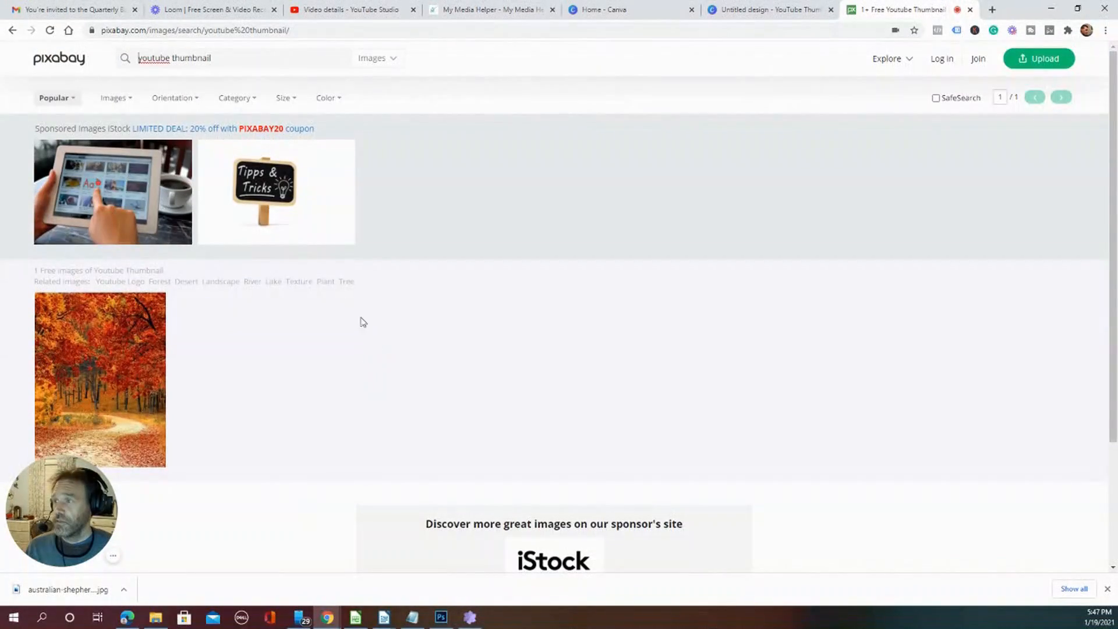
Search Pixabay's images for "kayaking" and open the photo of colorful kayaks lined up against a wall
click(14, 31)
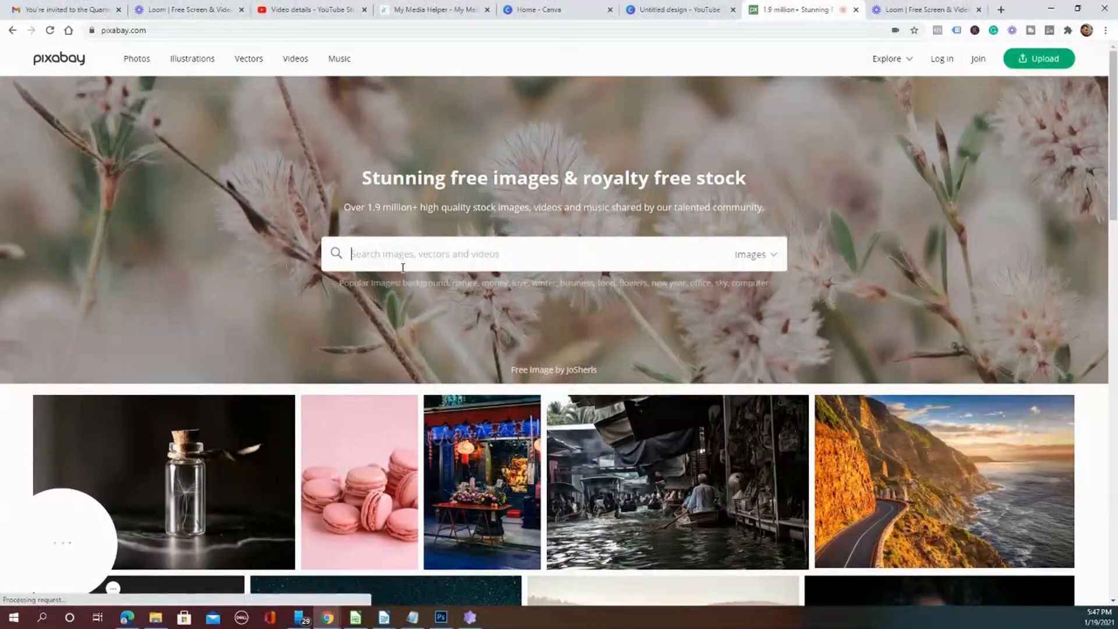
text(kayaking)
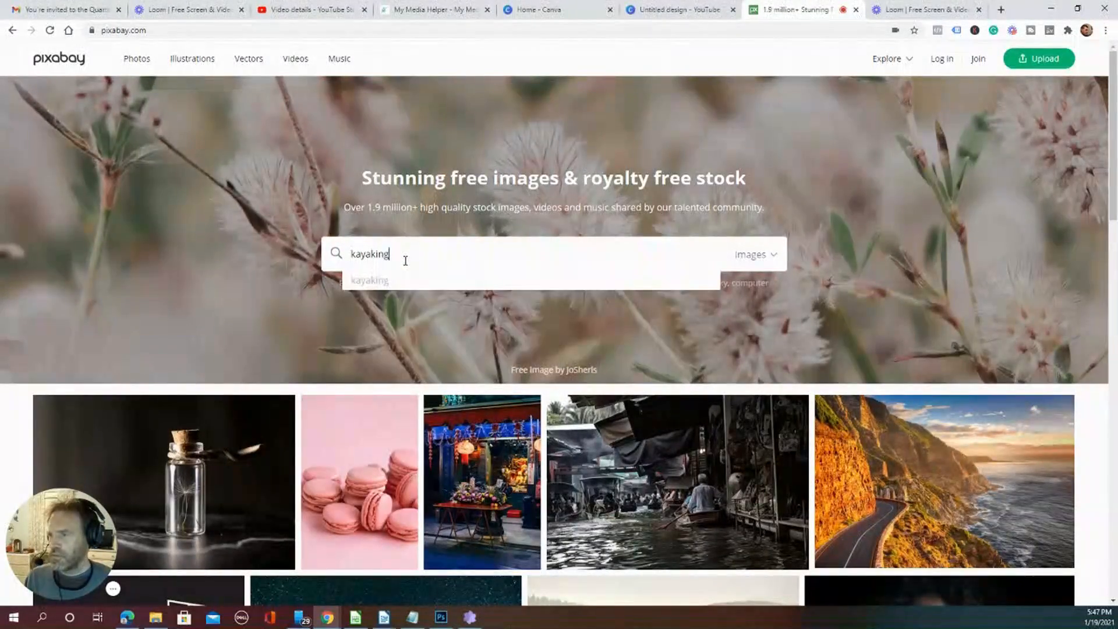
key(Return)
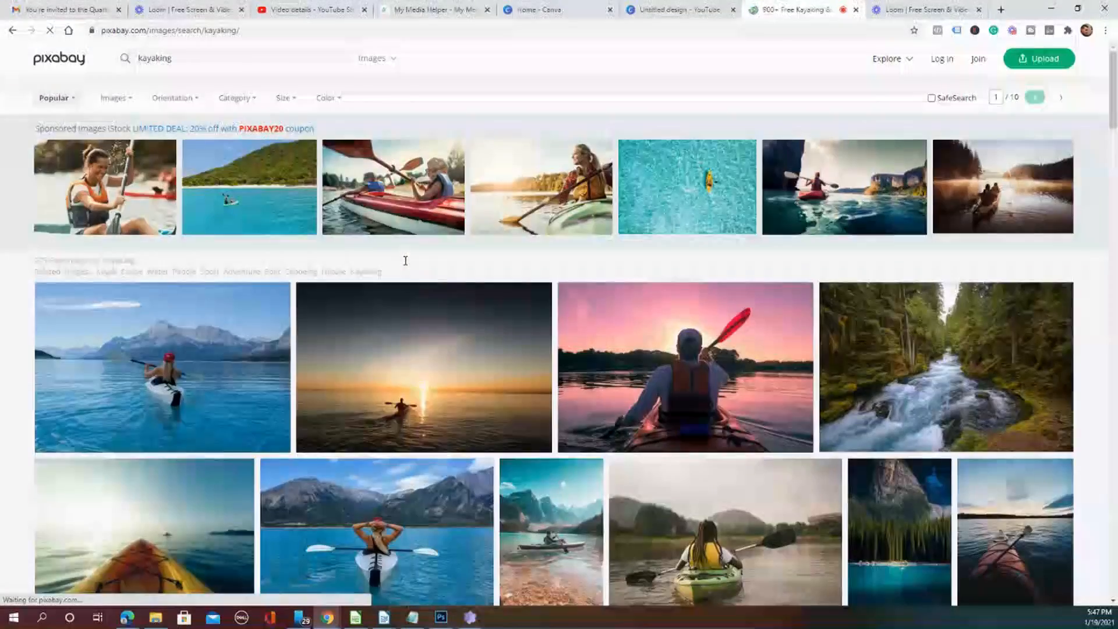
scroll(229, 377, down, 1)
scroll(228, 377, down, 3)
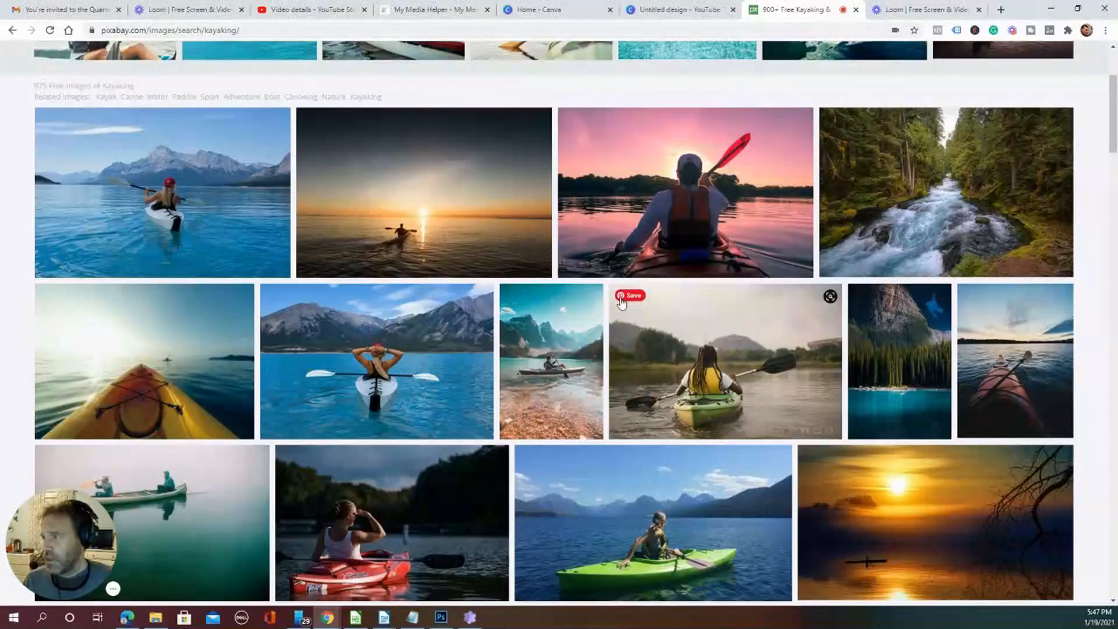
scroll(616, 306, down, 4)
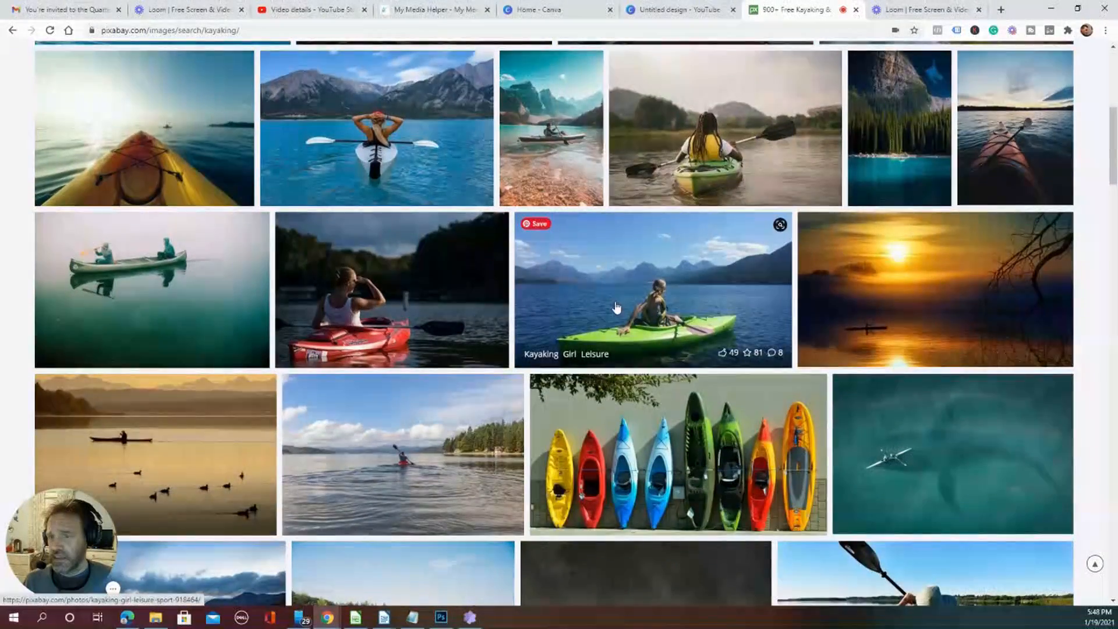
scroll(612, 308, down, 3)
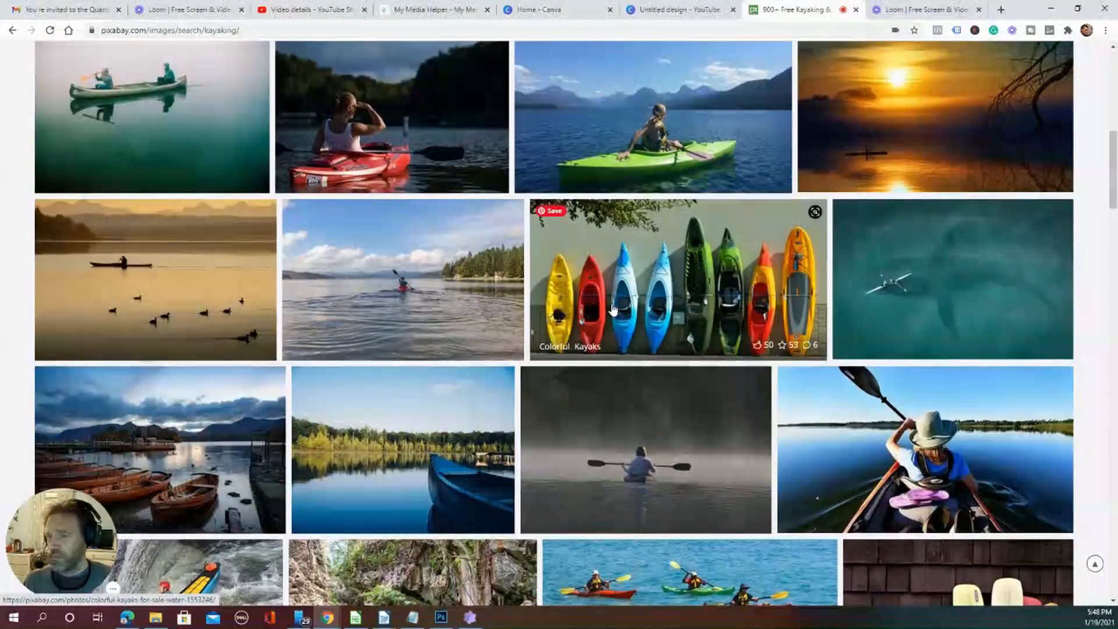
click(684, 277)
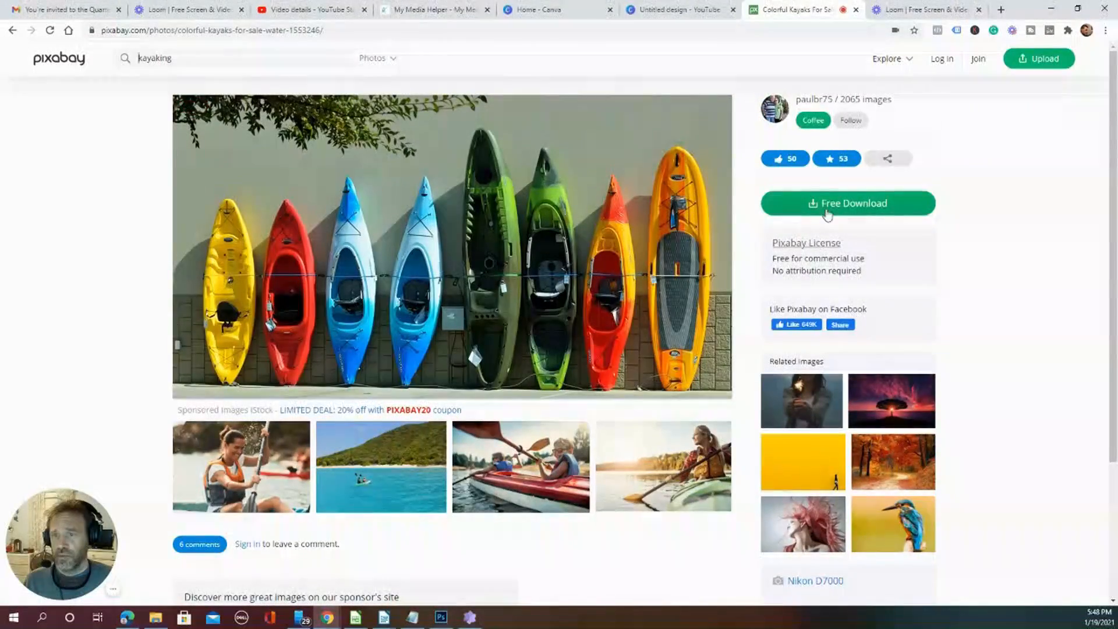
Download the colorful kayaks photo as the 1920-pixel-wide JPG, passing the robot check
click(816, 202)
click(805, 320)
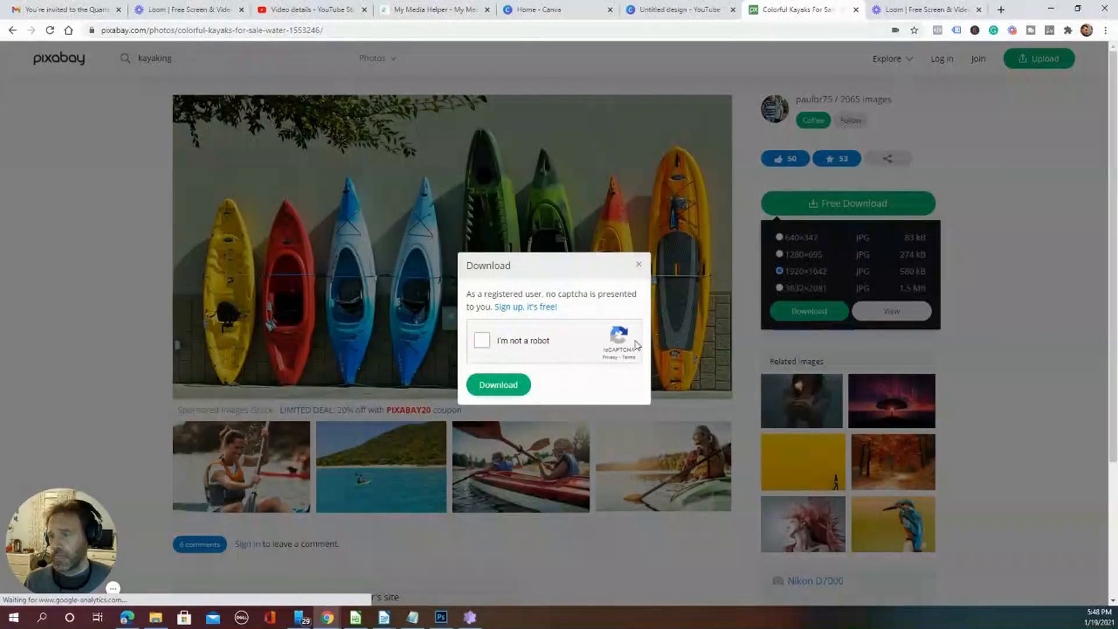
click(494, 386)
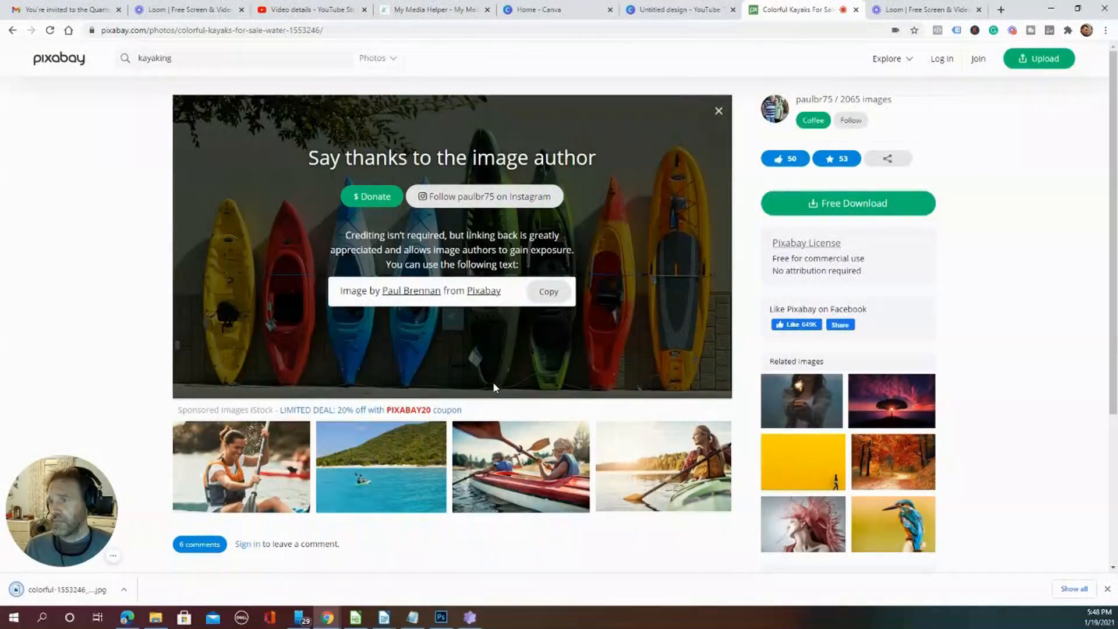
Switch to the Canva thumbnail design and upload colorful-1553246_1920 from the device's Downloads folder
click(650, 12)
click(22, 135)
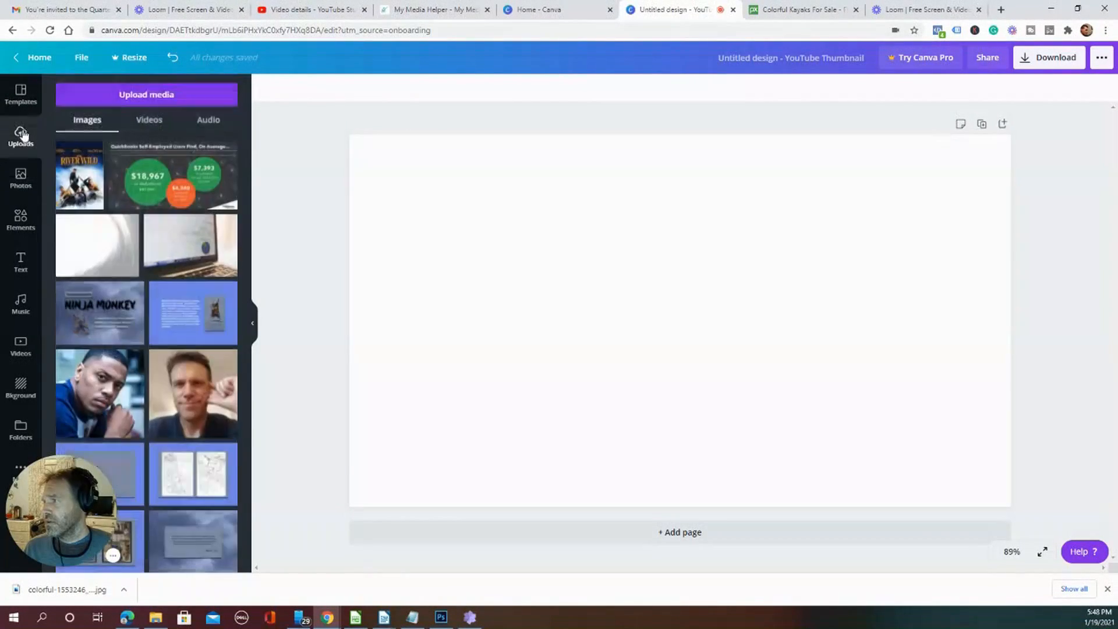
click(137, 100)
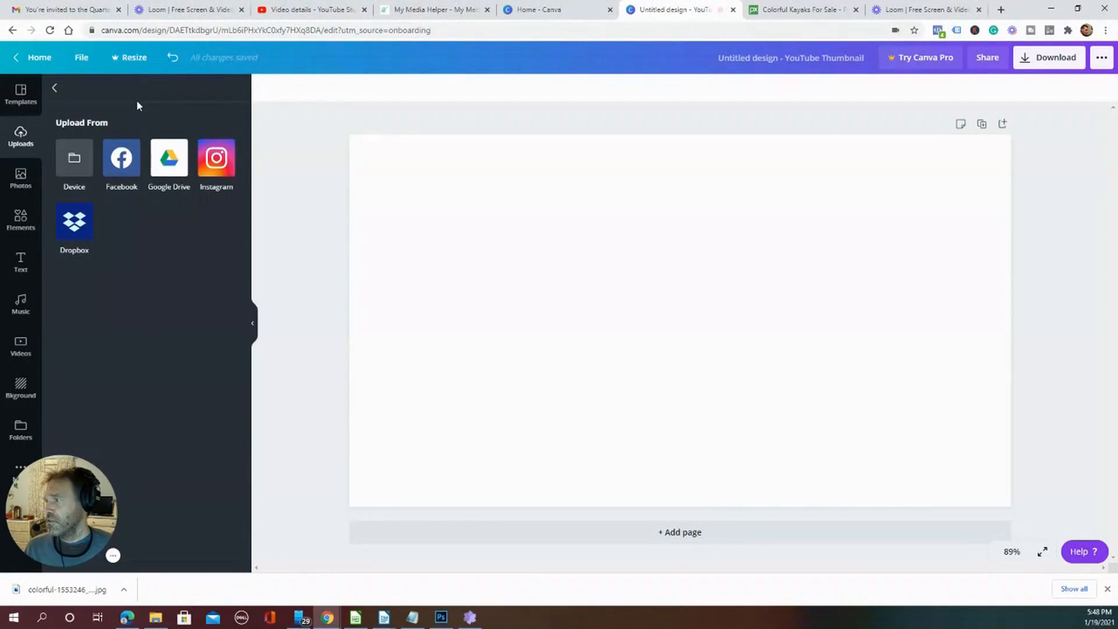
click(79, 171)
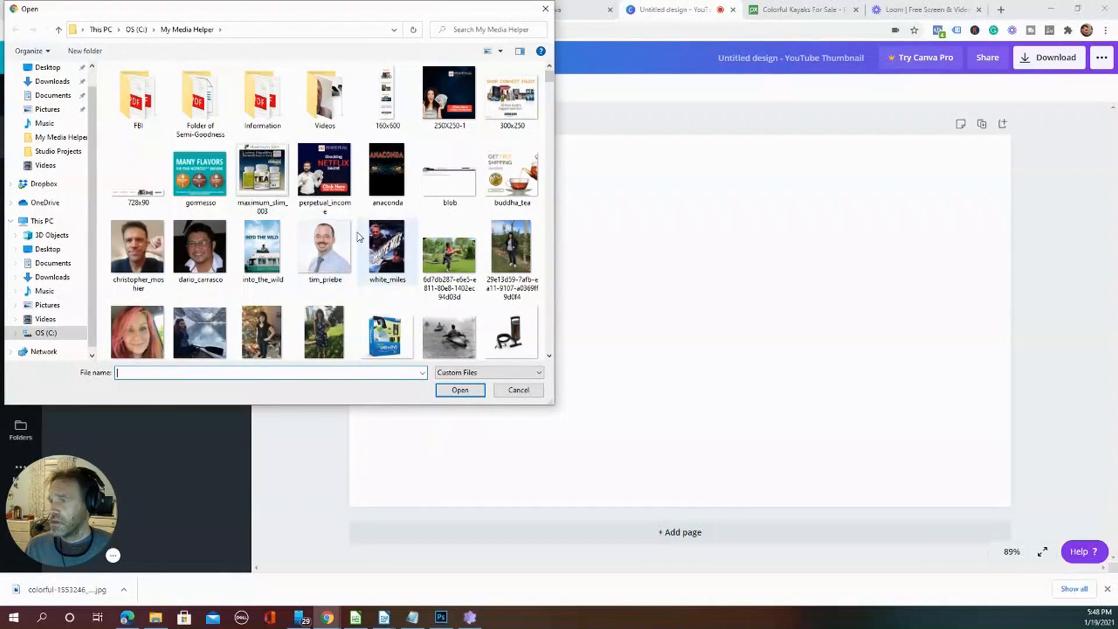
scroll(359, 236, down, 5)
scroll(359, 236, up, 10)
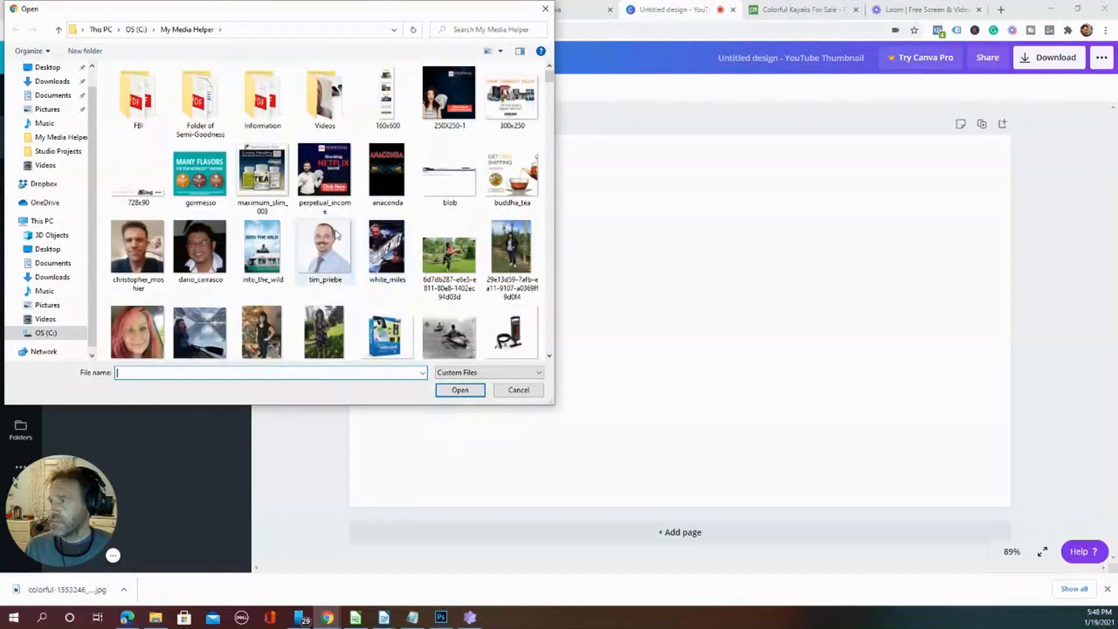
click(52, 81)
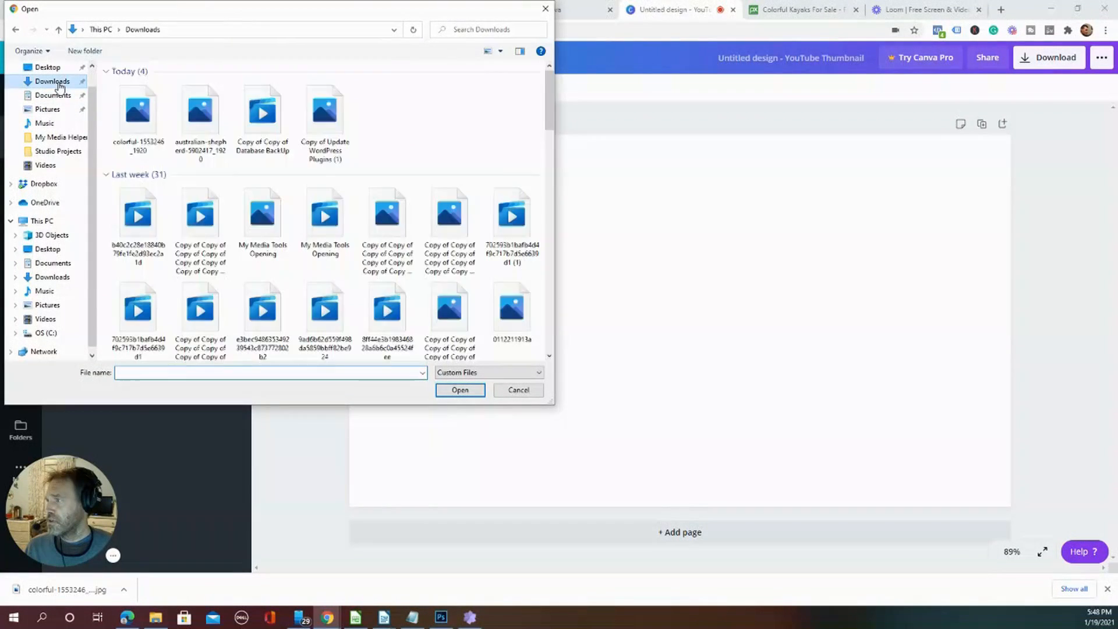
double_click(131, 125)
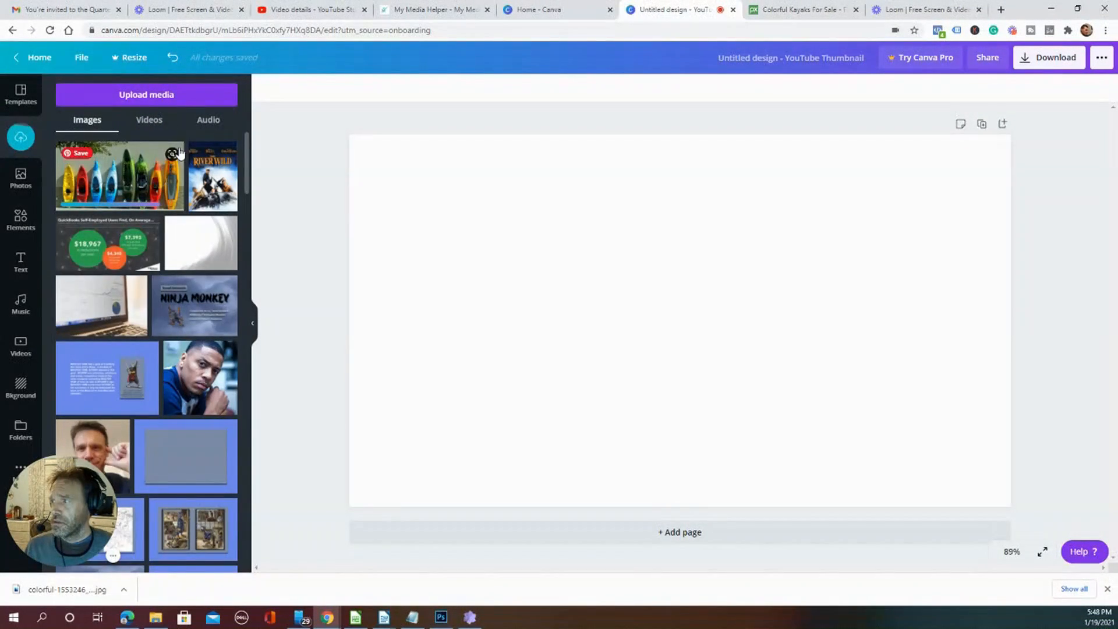
Try the uploaded kayaks photo as a full-page background and as a free-standing image, removing each placement
drag(128, 178, 508, 300)
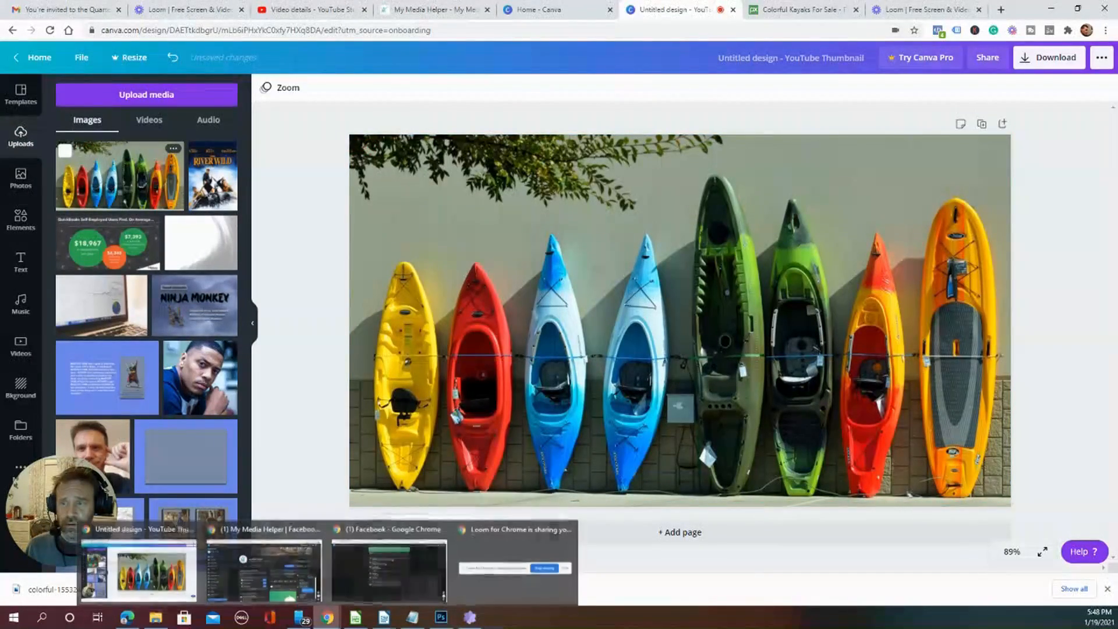
click(472, 243)
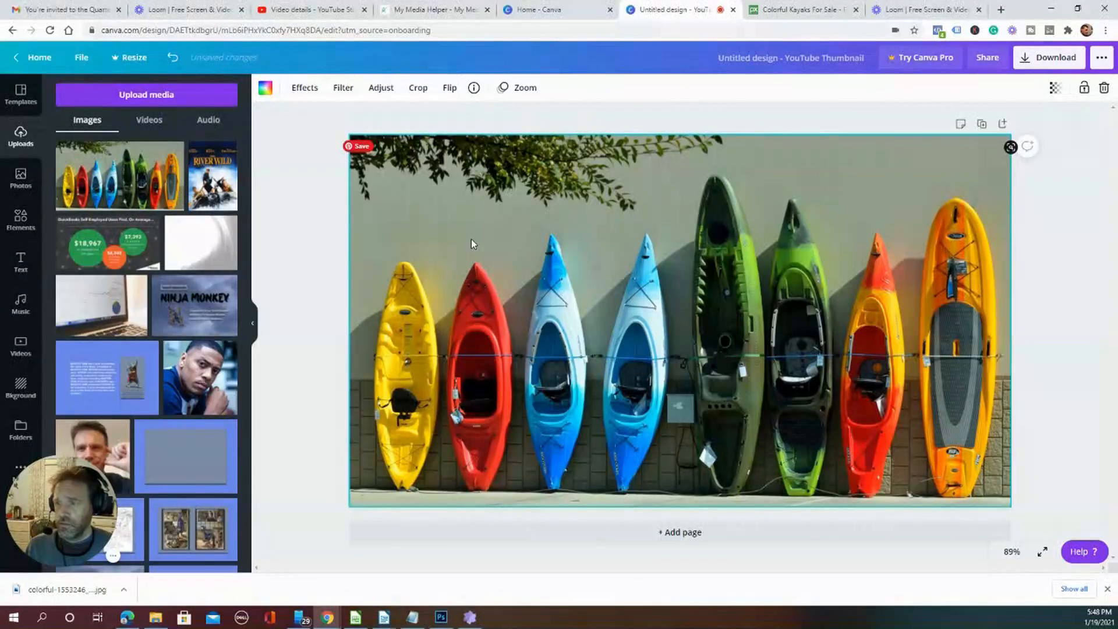
click(171, 58)
drag(122, 193, 513, 263)
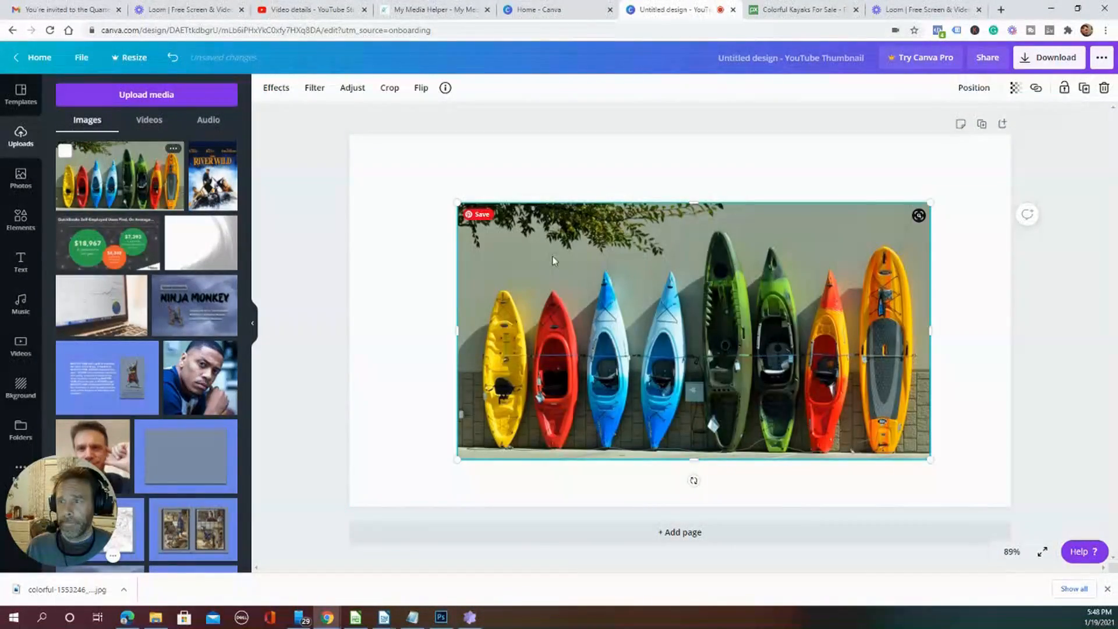
key(Delete)
drag(73, 163, 377, 207)
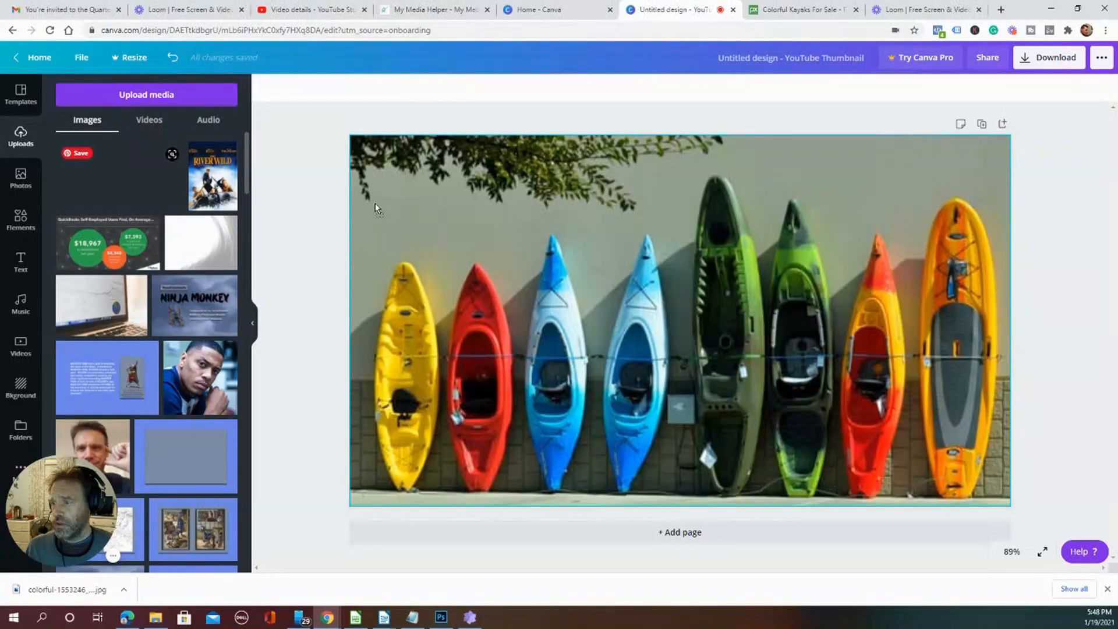
click(173, 57)
Place the kayaks photo on the page as a free-standing image, shrink it, and move it to the page's lower-left area
drag(82, 166, 544, 243)
drag(957, 210, 685, 354)
drag(598, 424, 509, 427)
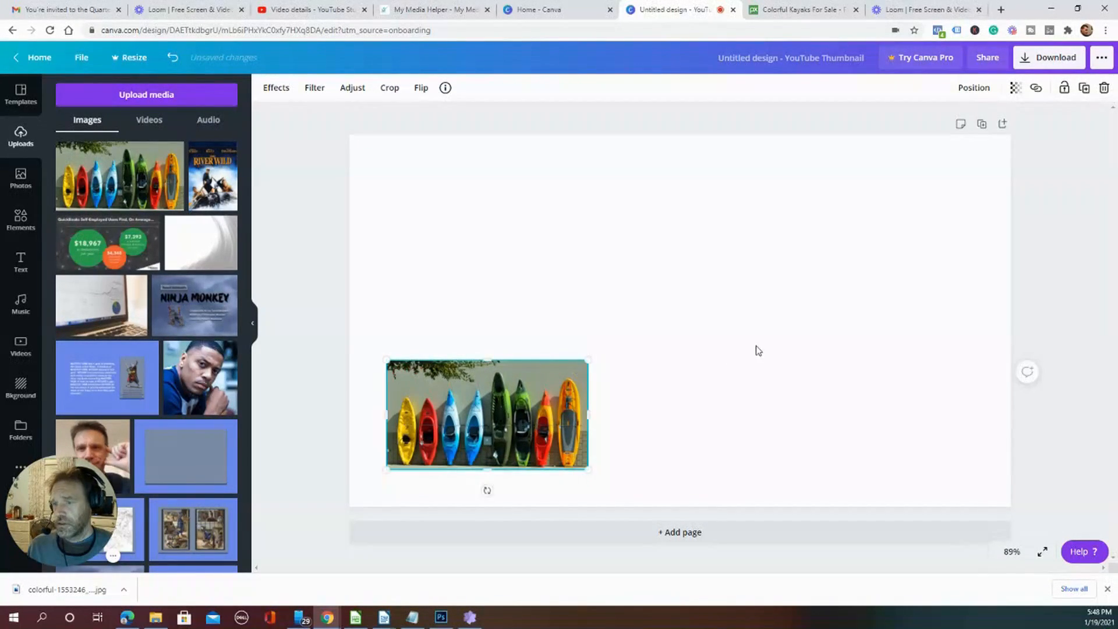
click(756, 349)
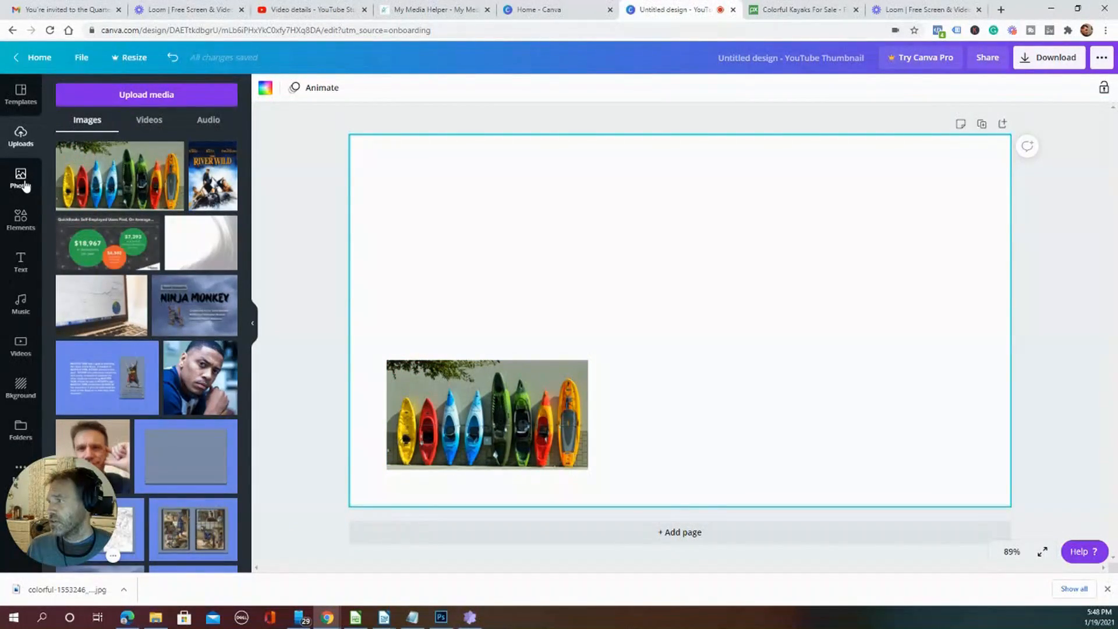
Try the two recently used stock photos, the phone over a laptop and the man at a computer, deleting each one
click(32, 185)
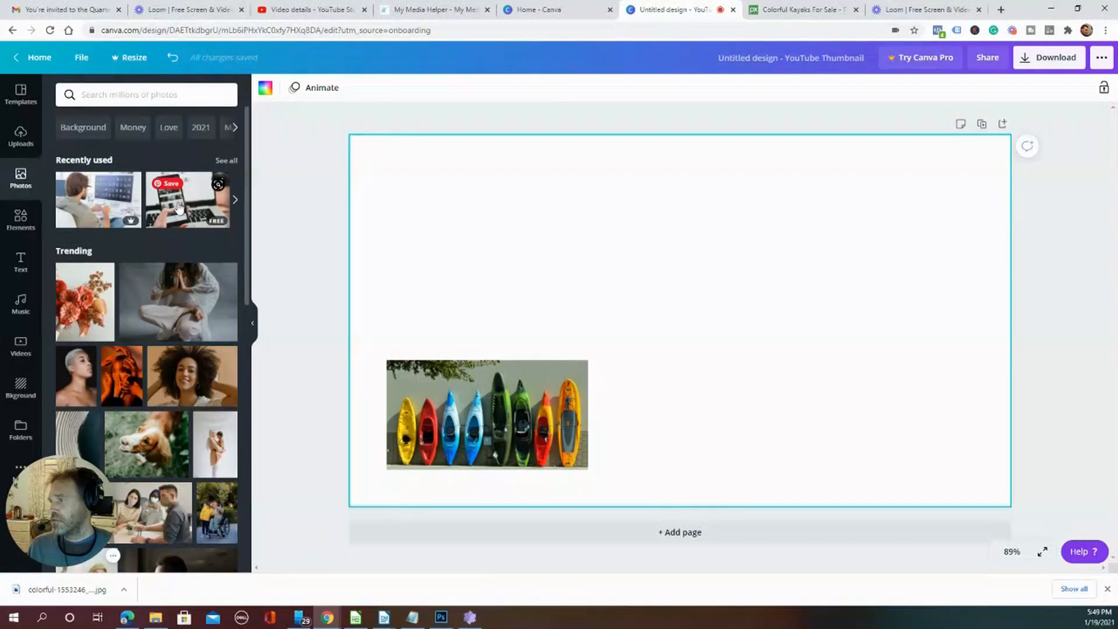
drag(179, 207, 488, 208)
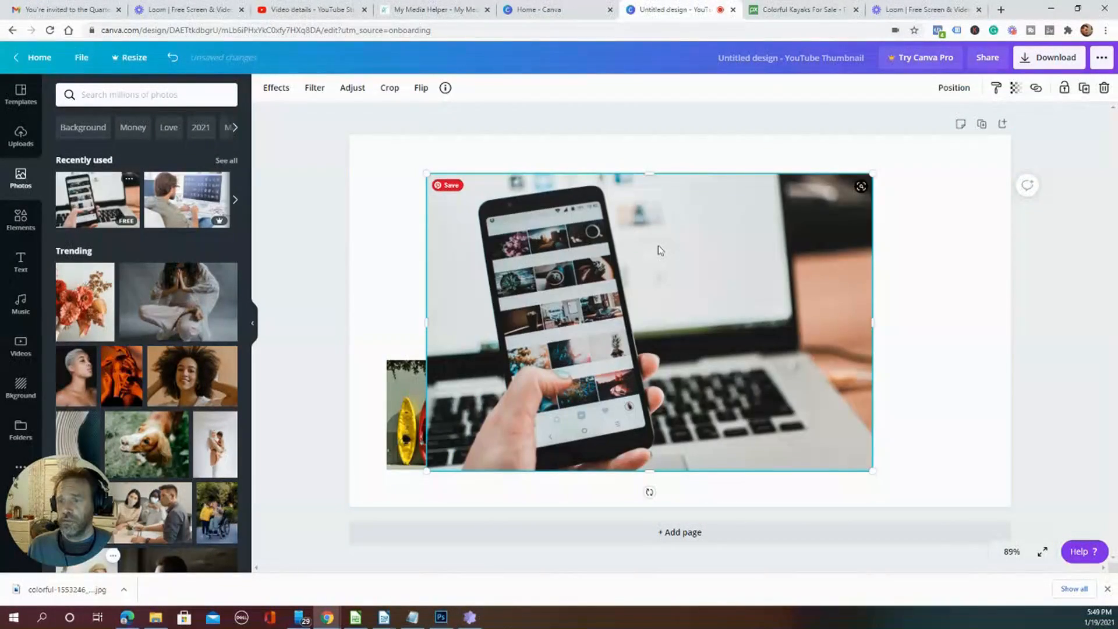
key(Delete)
mouse_move(61, 179)
mouse_down()
mouse_move(547, 232)
mouse_move(130, 139)
mouse_move(69, 185)
mouse_up()
drag(213, 177, 582, 268)
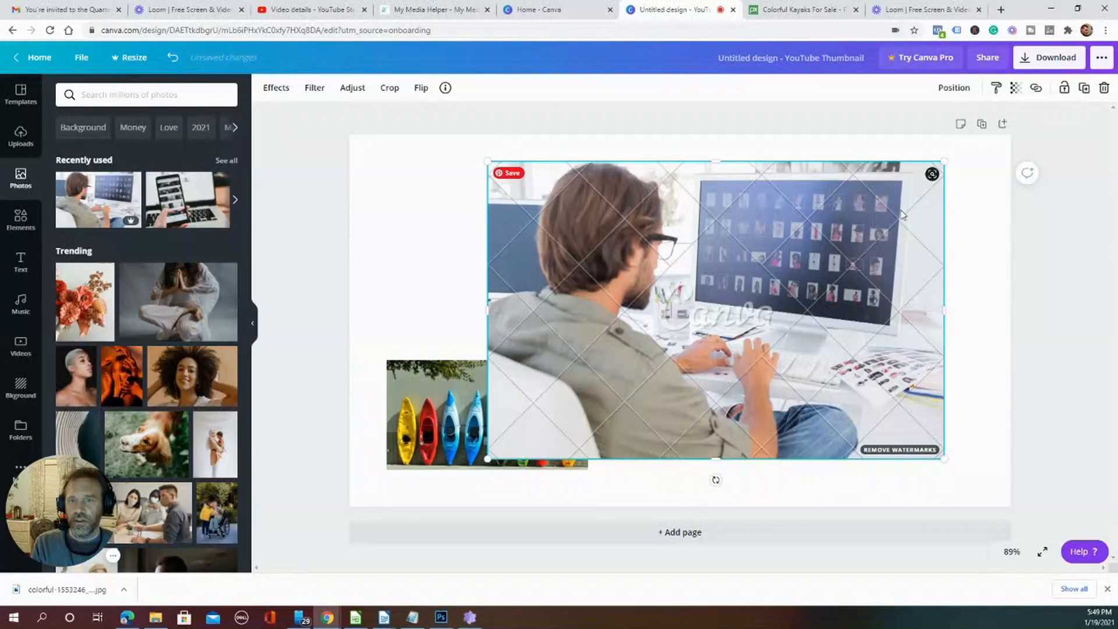
key(Delete)
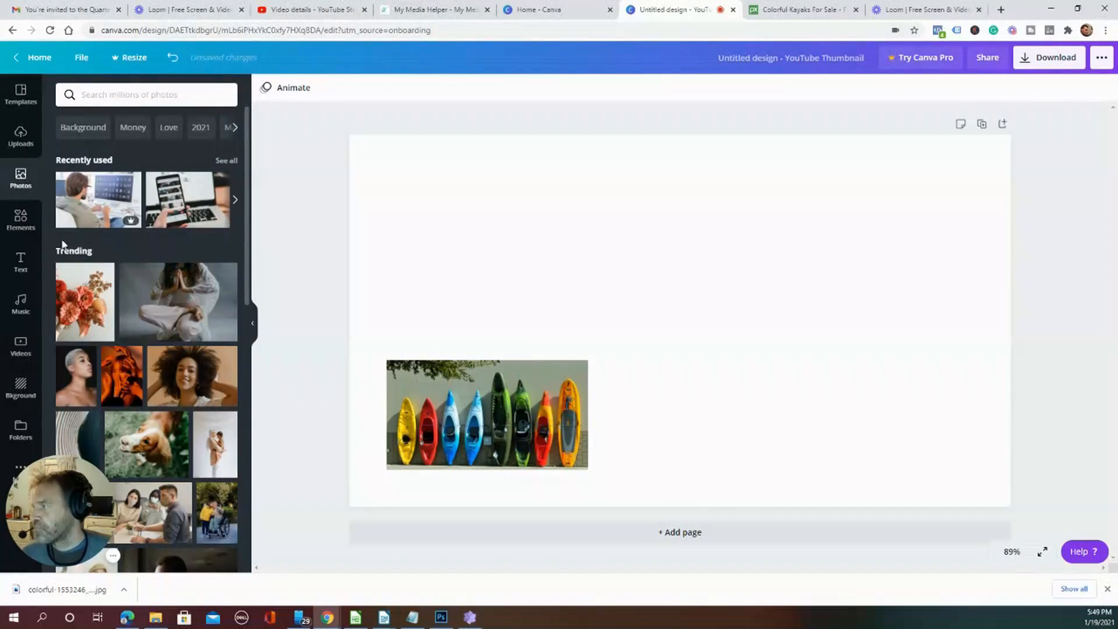
Try a square shape from the elements library, flatten it into a rectangle, and delete it
click(21, 224)
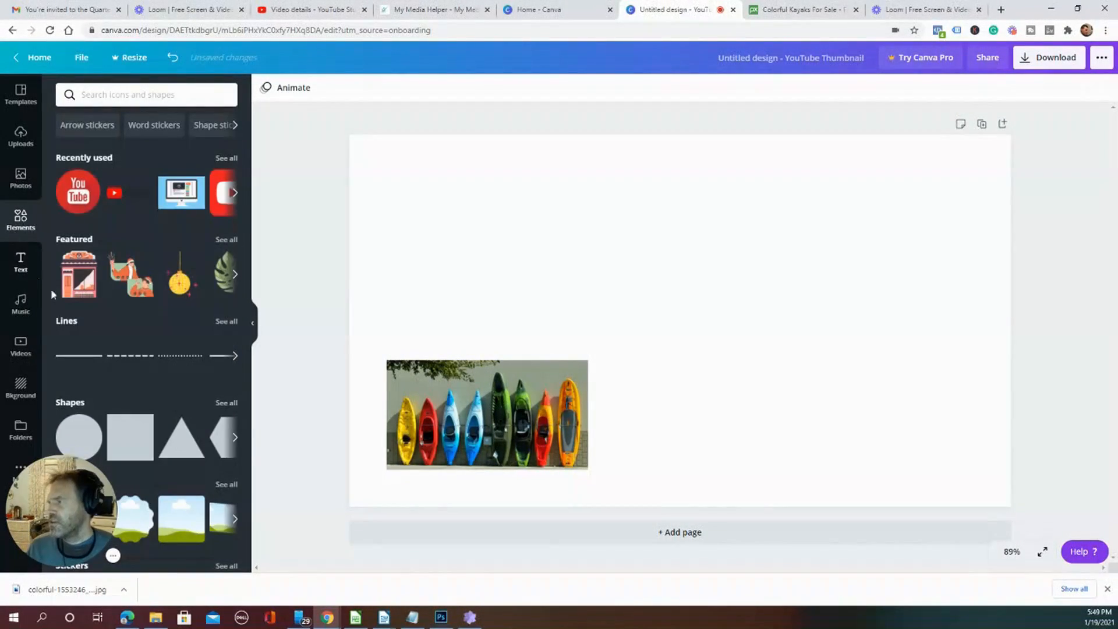
scroll(235, 361, down, 5)
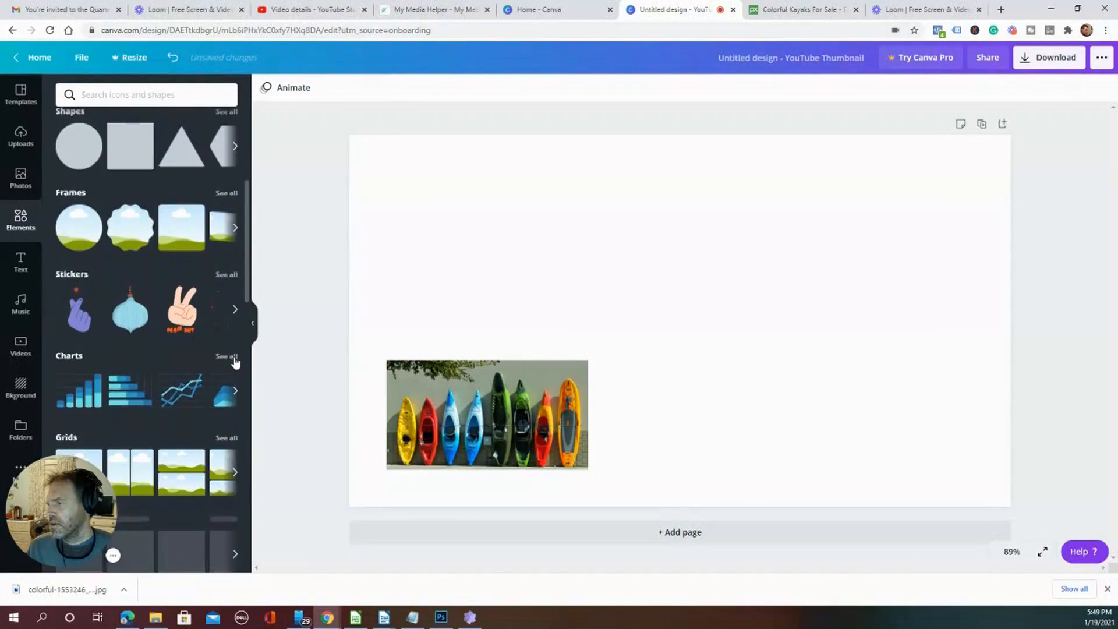
scroll(236, 358, down, 2)
scroll(235, 362, up, 4)
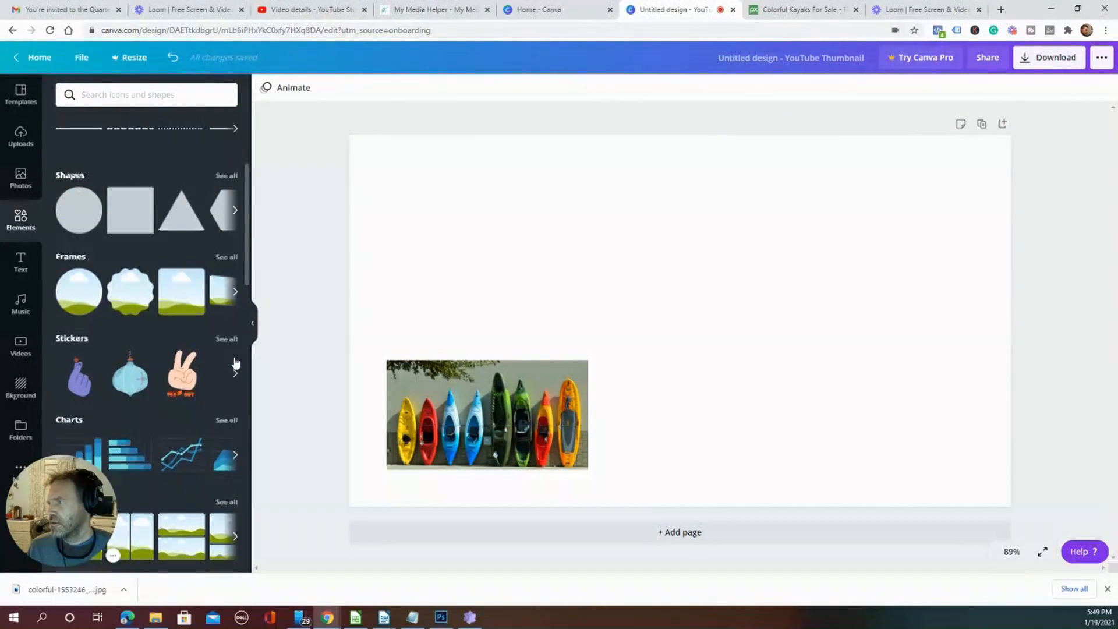
drag(137, 271, 710, 263)
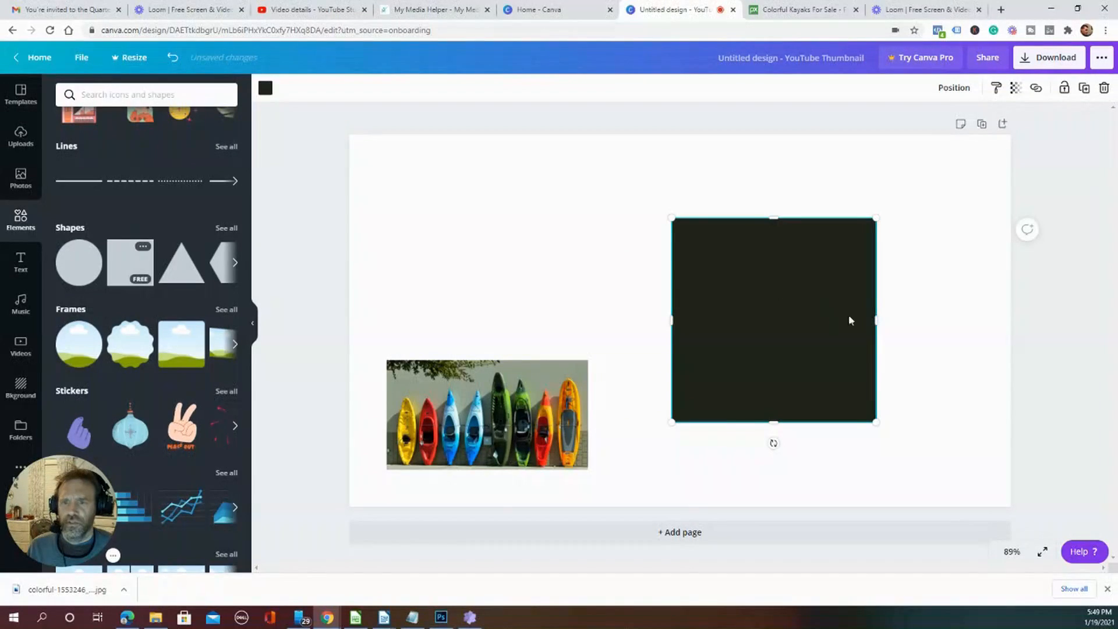
drag(778, 427, 783, 314)
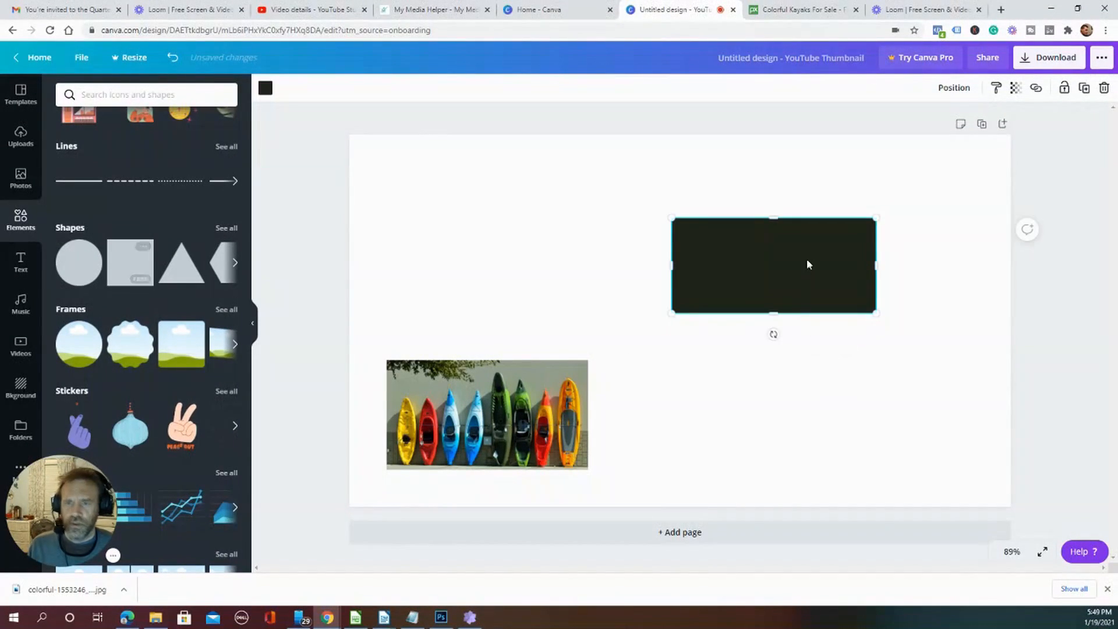
key(Delete)
Add a circle shape to the page and fill it with the blue from the photo colors
drag(79, 262, 755, 278)
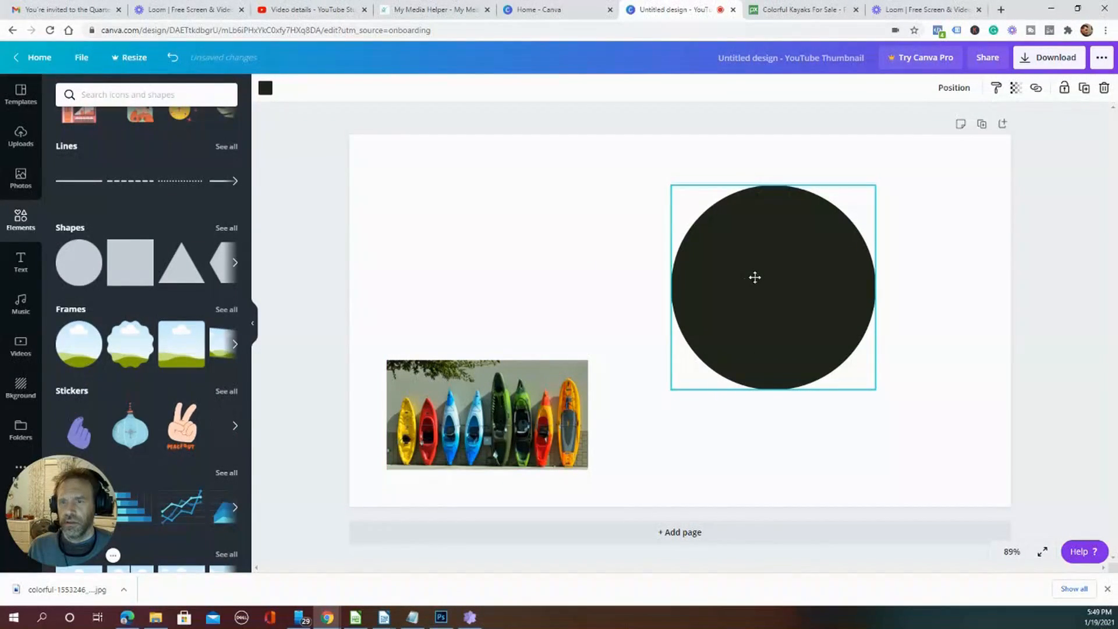
click(265, 89)
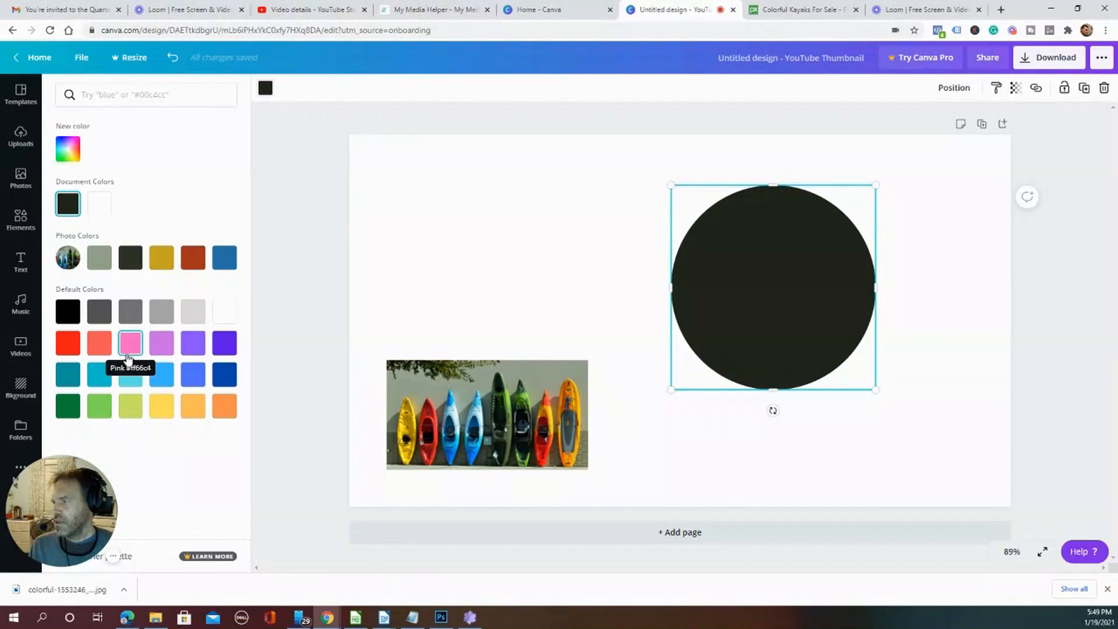
click(224, 260)
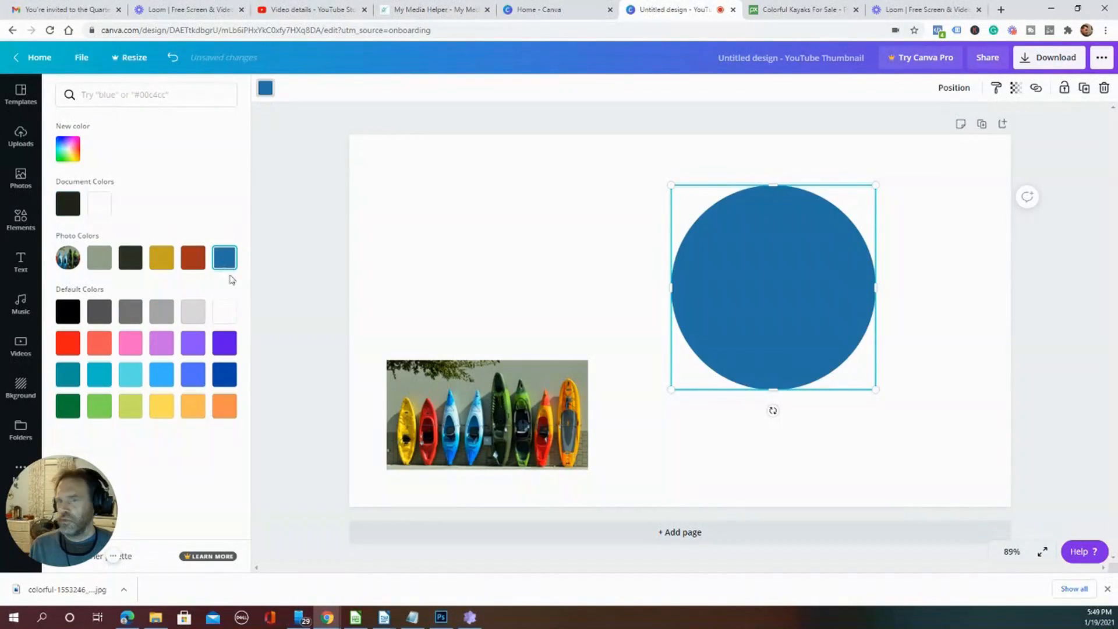
Shrink the blue circle to about 236 × 236 and place it above the kayaks photo, flush with the photo's left edge
drag(673, 187, 752, 272)
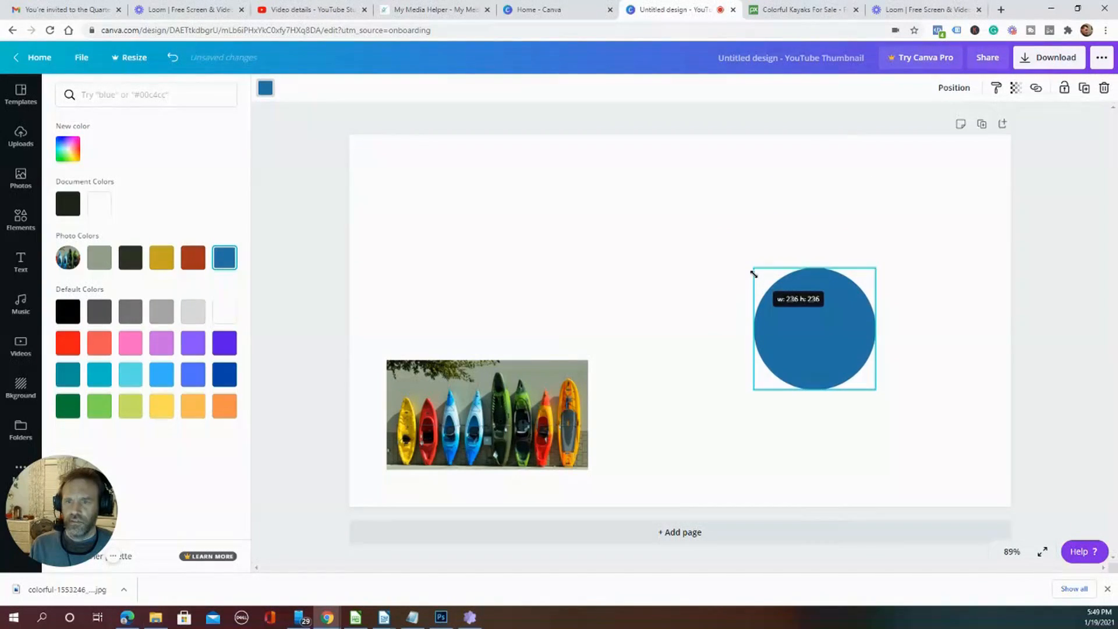
drag(823, 335, 456, 236)
click(835, 319)
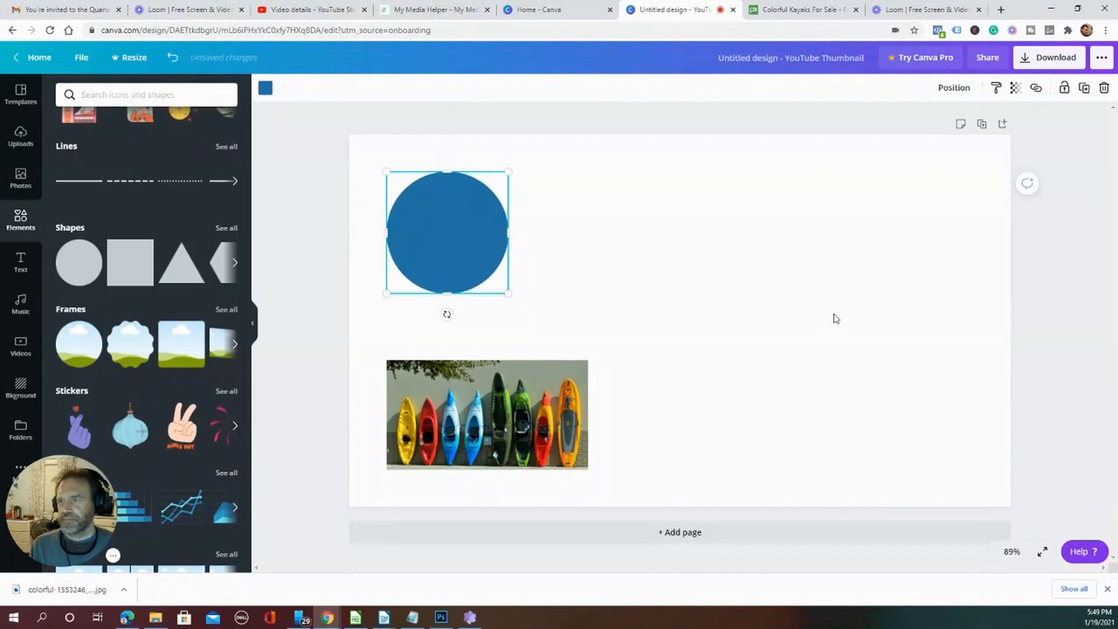
click(743, 309)
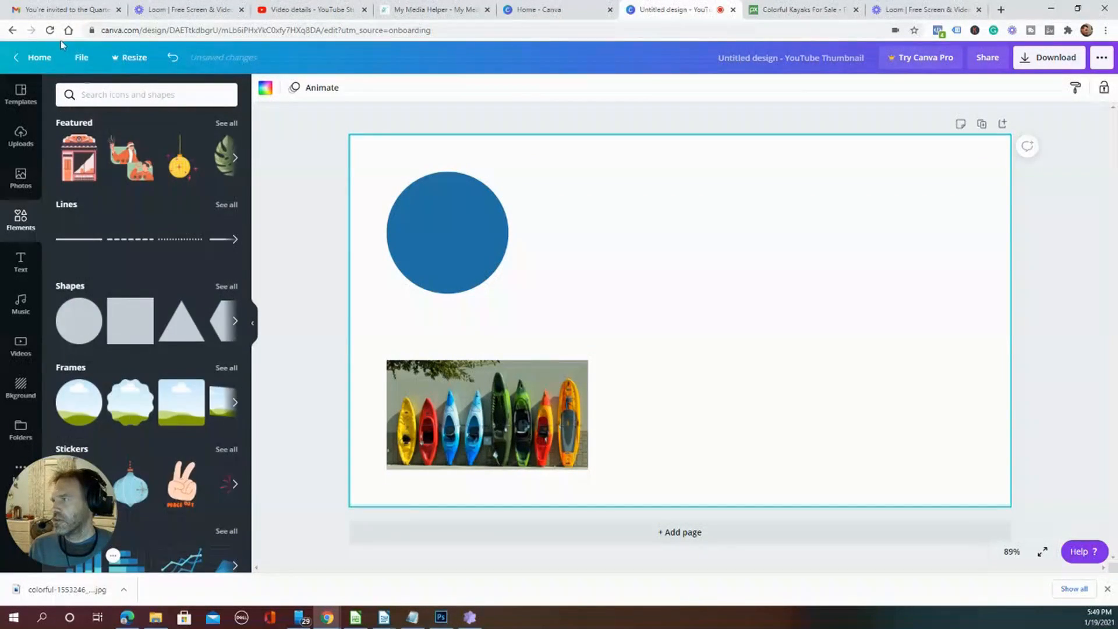
Search the elements for "youtube" and place the free YouTube wordmark logo in the page's lower-right area
click(121, 96)
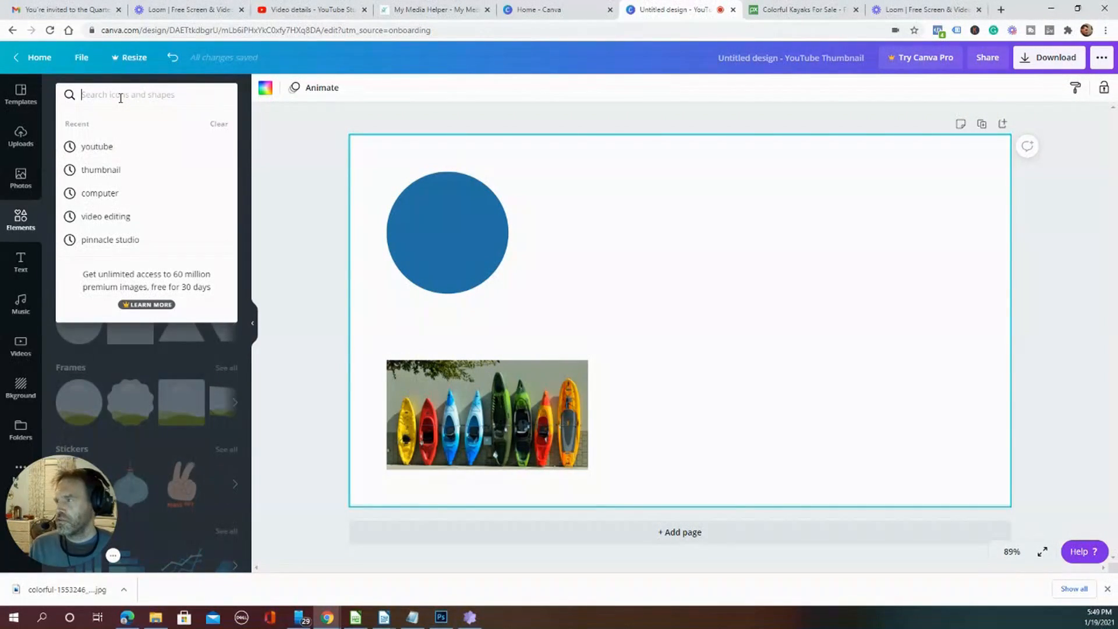
click(117, 155)
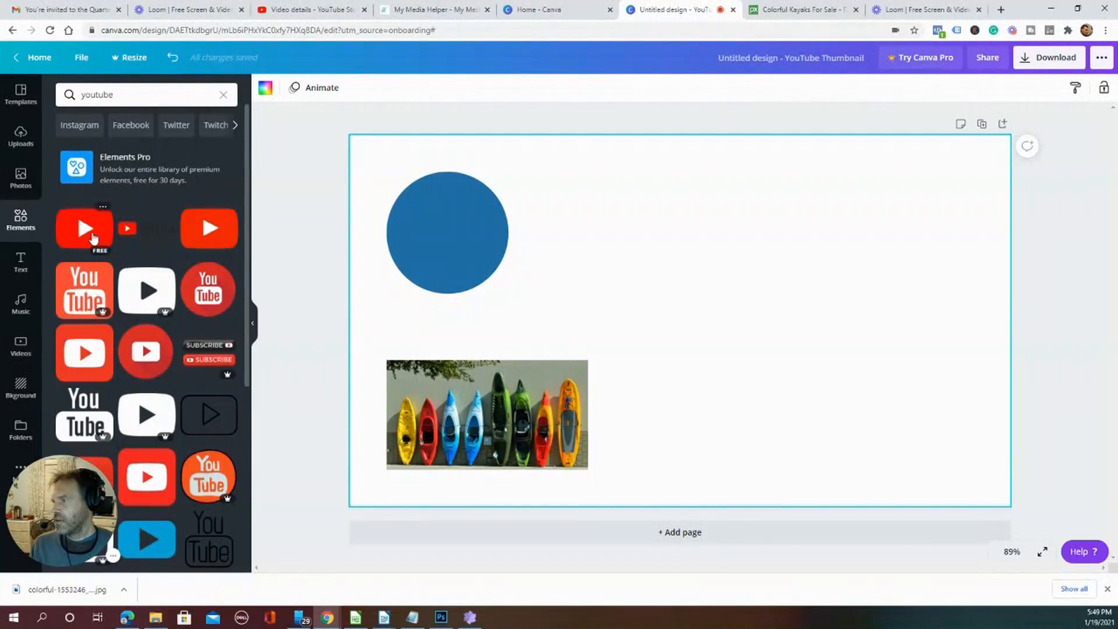
drag(208, 255, 712, 415)
drag(809, 412, 843, 436)
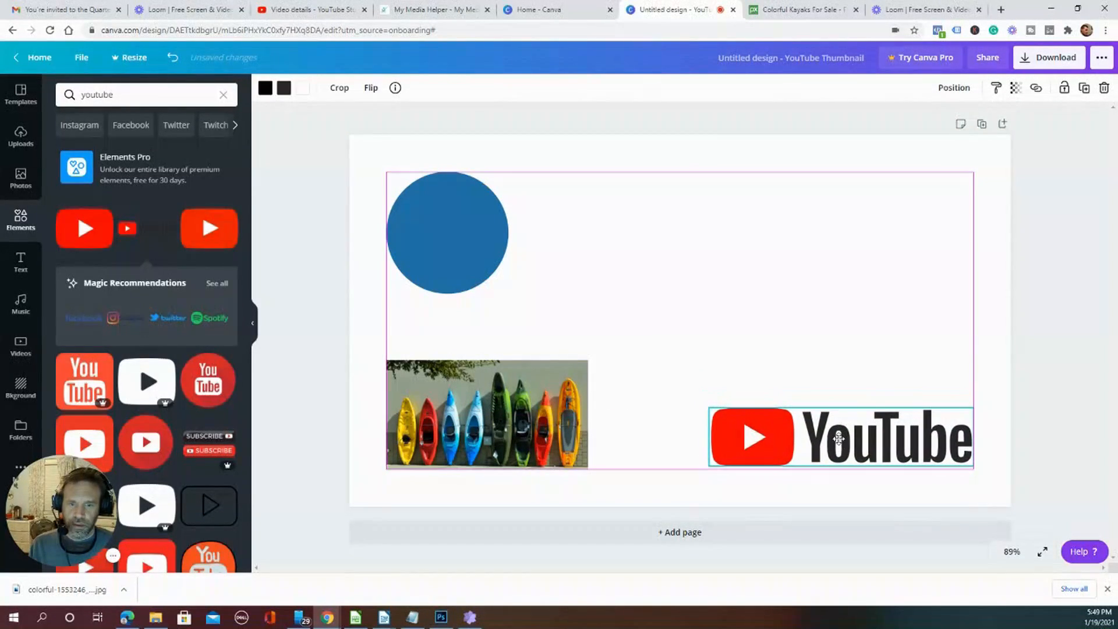
click(841, 376)
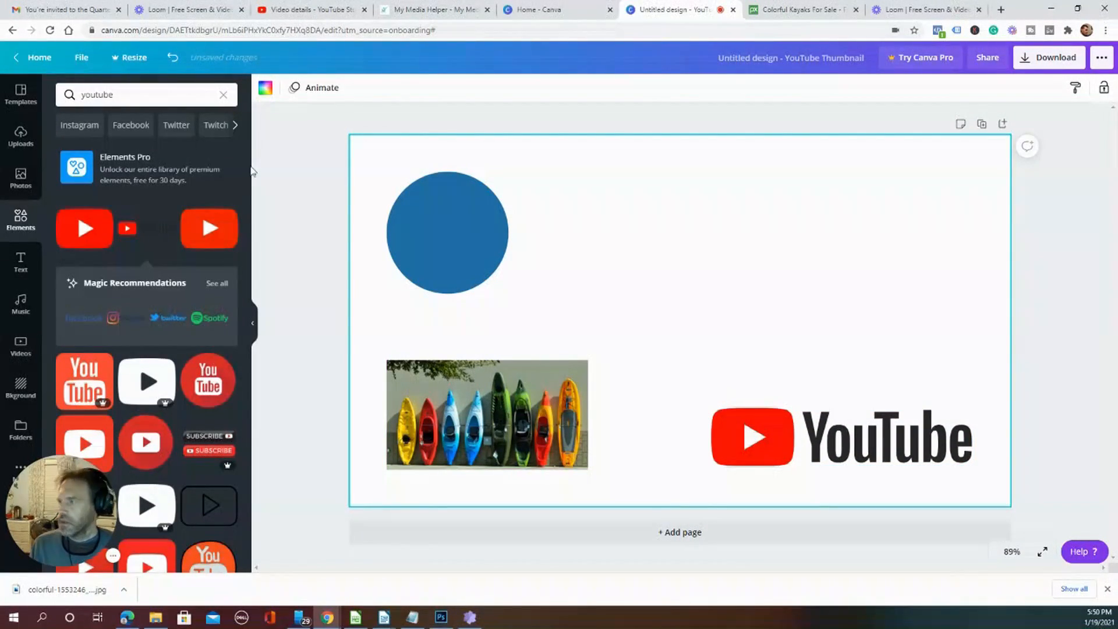
Try the free round red play-button graphic at the page's upper-right corner, and delete it
scroll(148, 253, down, 6)
scroll(148, 253, down, 4)
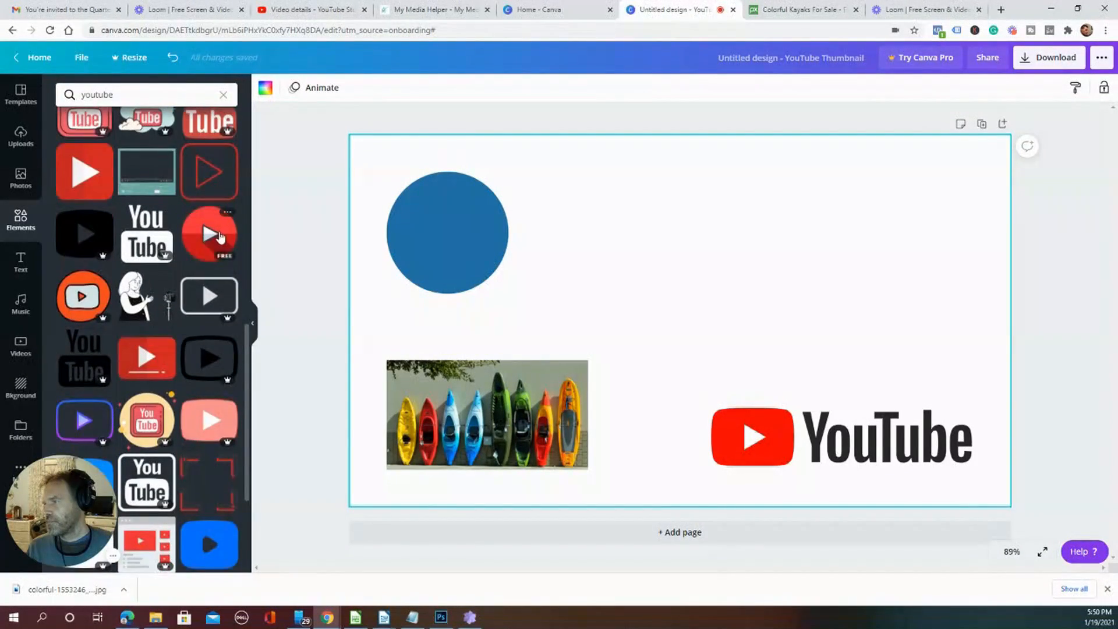
scroll(209, 239, down, 2)
drag(210, 145, 936, 181)
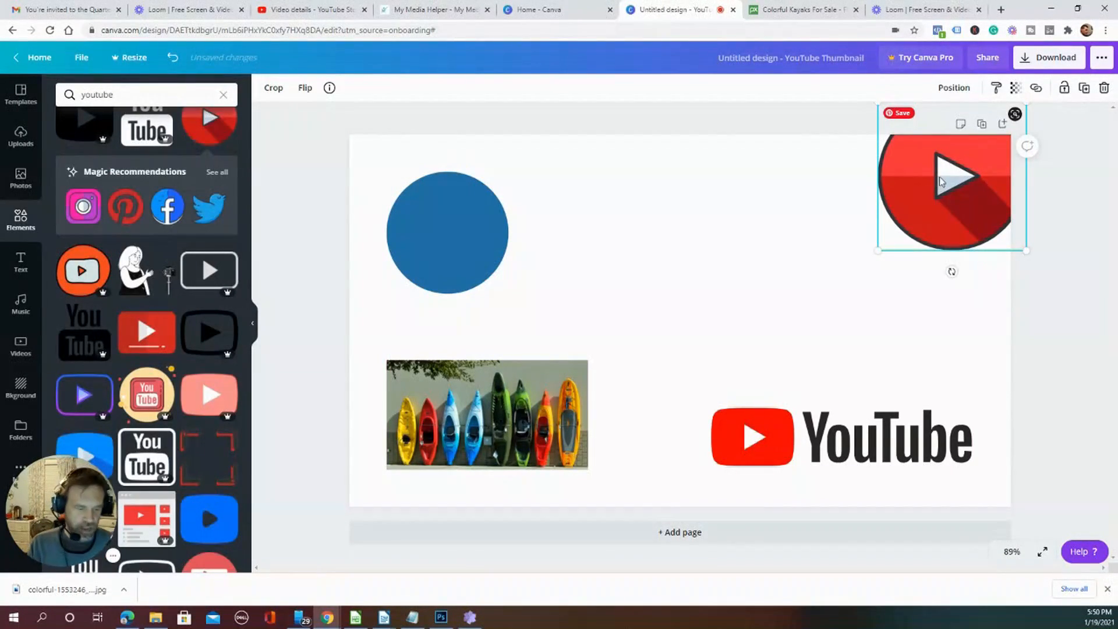
key(Delete)
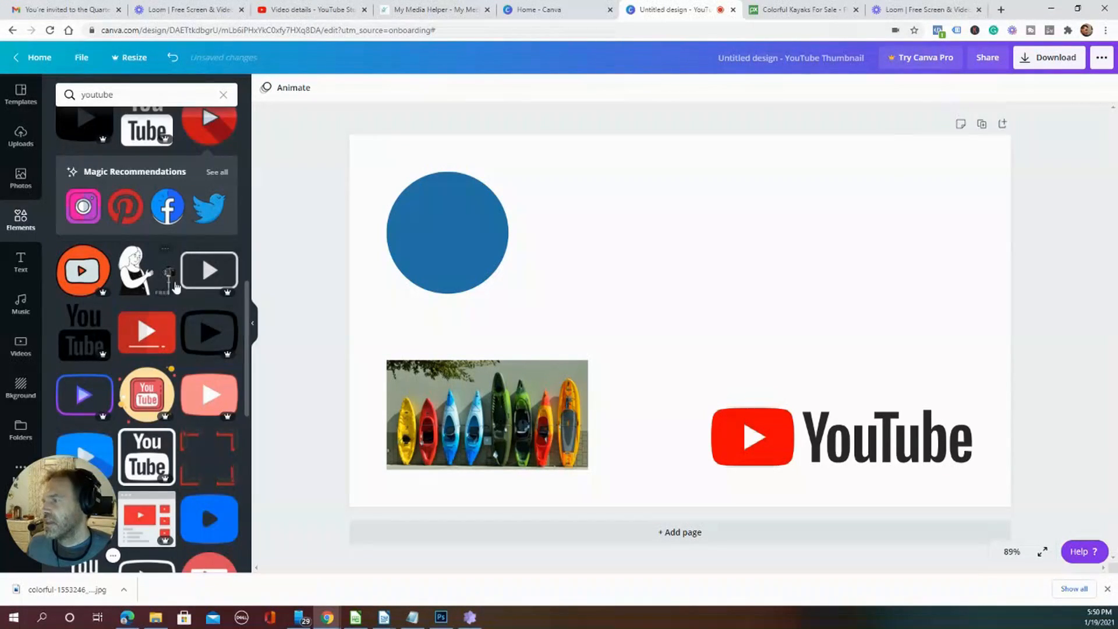
Search the elements library for "cats"
scroll(167, 289, down, 5)
click(155, 97)
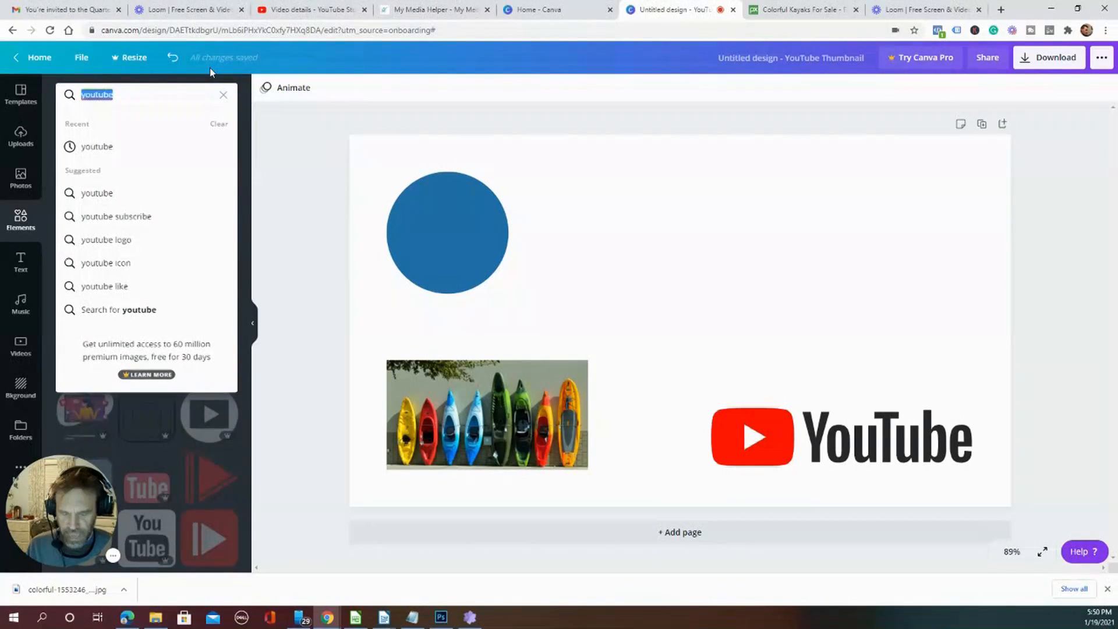
text(cats)
key(Return)
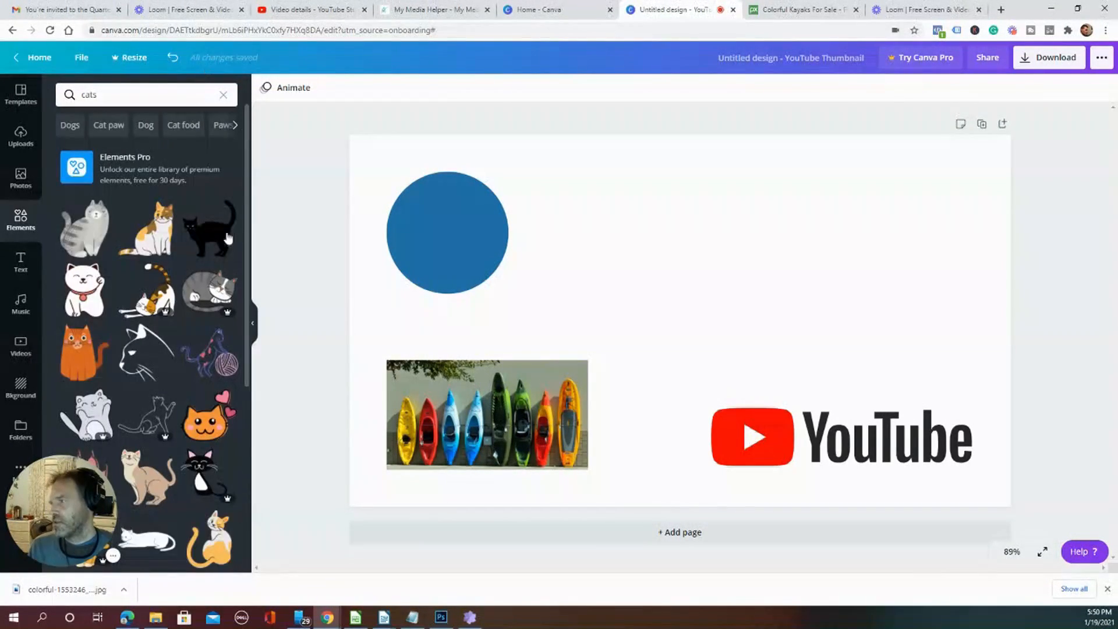
Try the free gray striped cat graphic at about 260 × 313 above the YouTube logo, and delete it
drag(754, 283, 743, 210)
drag(819, 262, 849, 307)
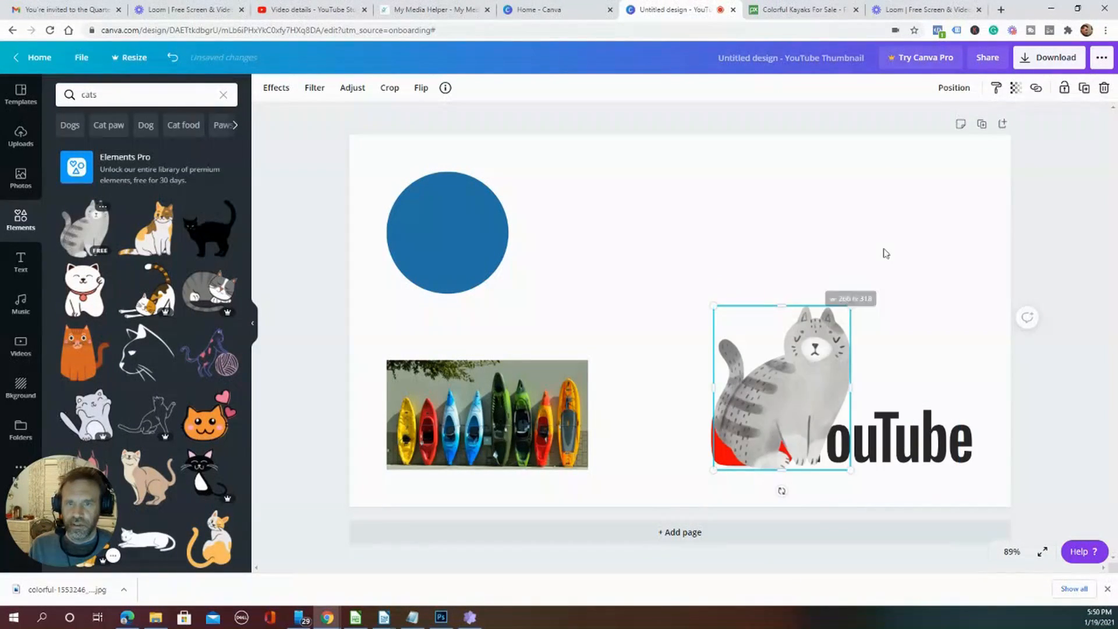
drag(768, 414, 850, 293)
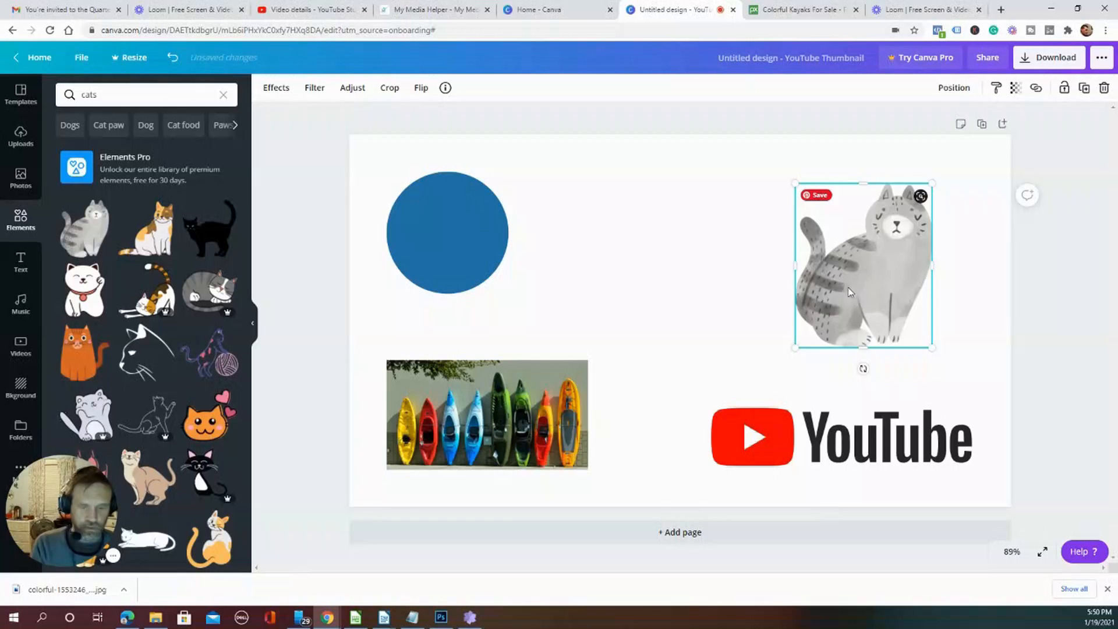
key(Delete)
click(93, 95)
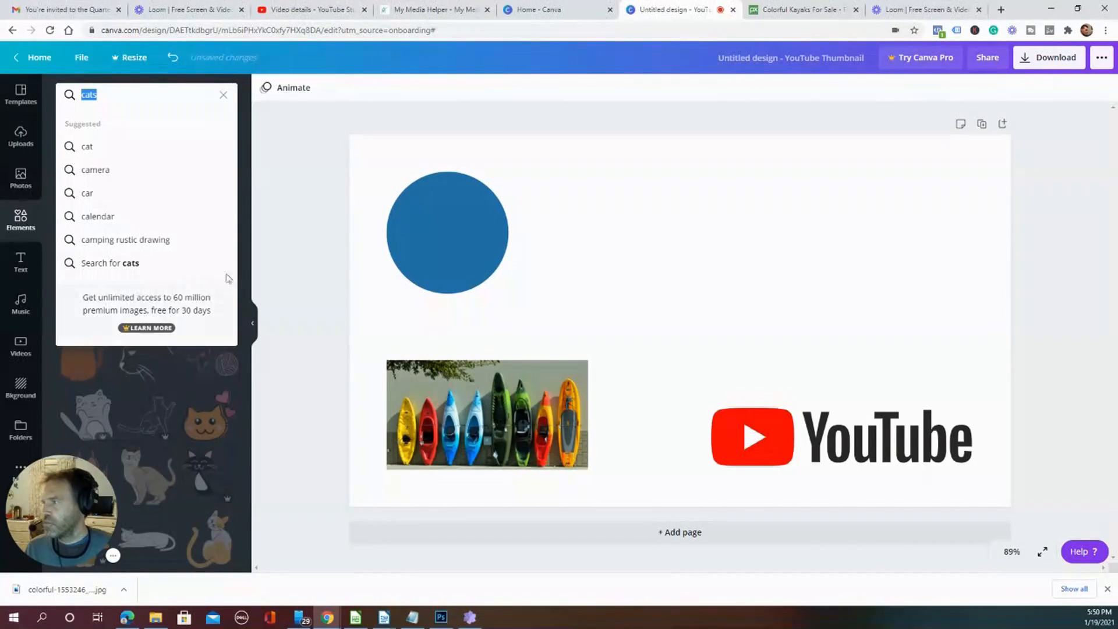
click(290, 258)
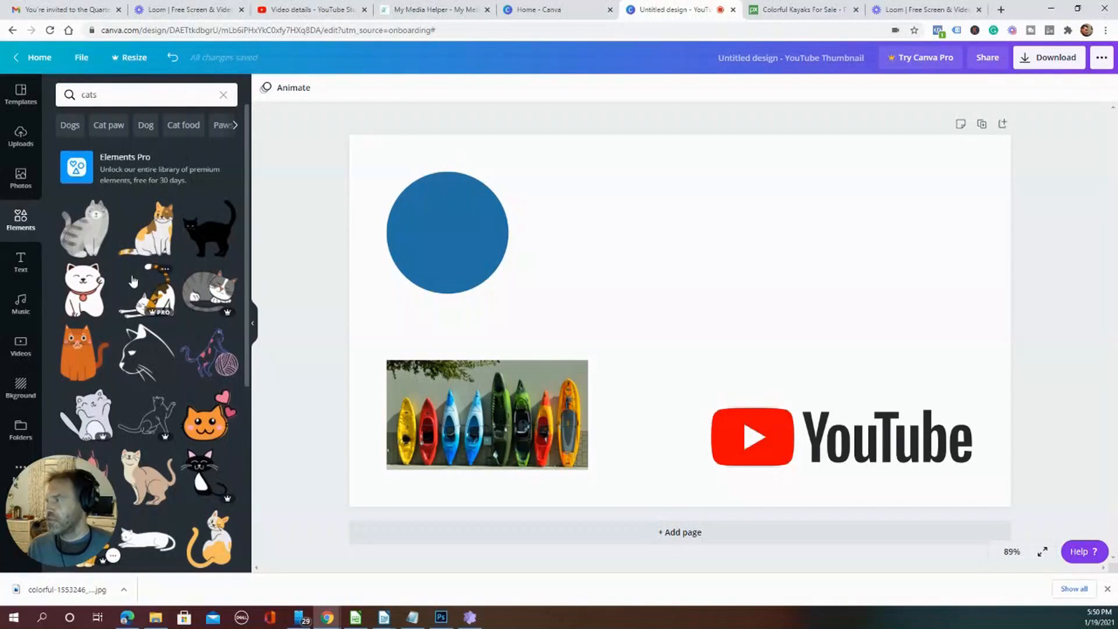
Look through the text font combinations for a title style
click(21, 263)
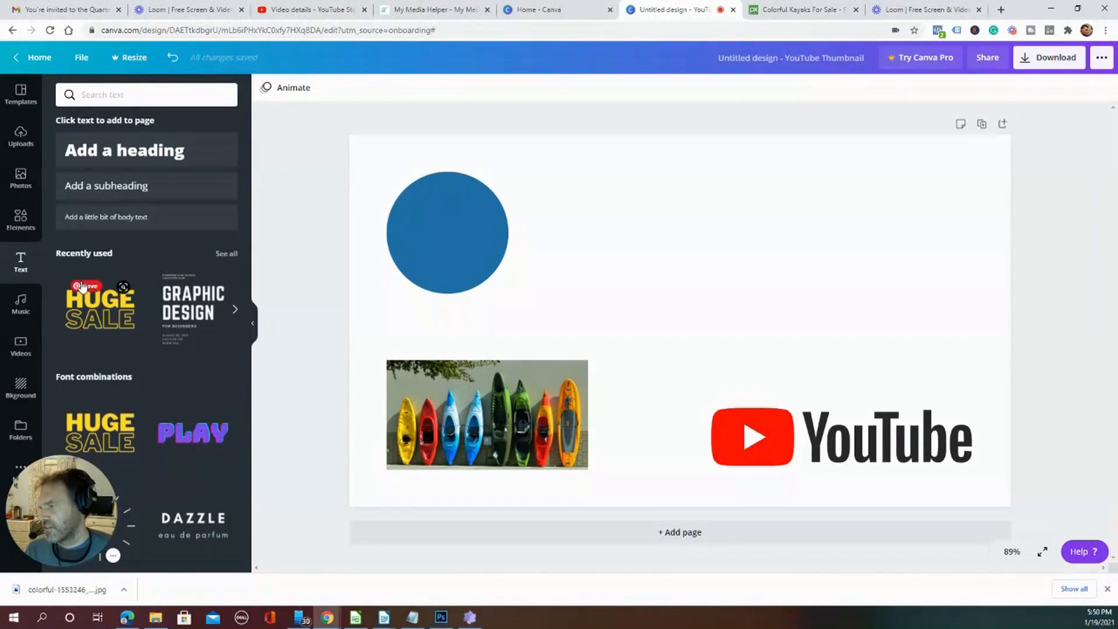
scroll(89, 283, down, 9)
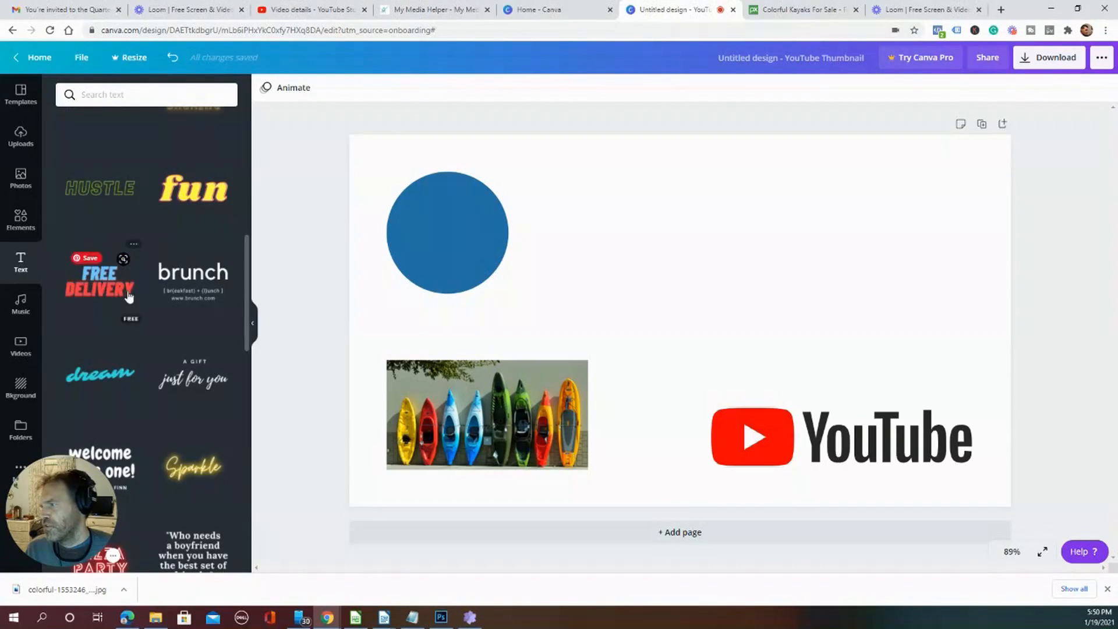
scroll(124, 311, down, 8)
scroll(132, 330, up, 8)
scroll(133, 330, up, 1)
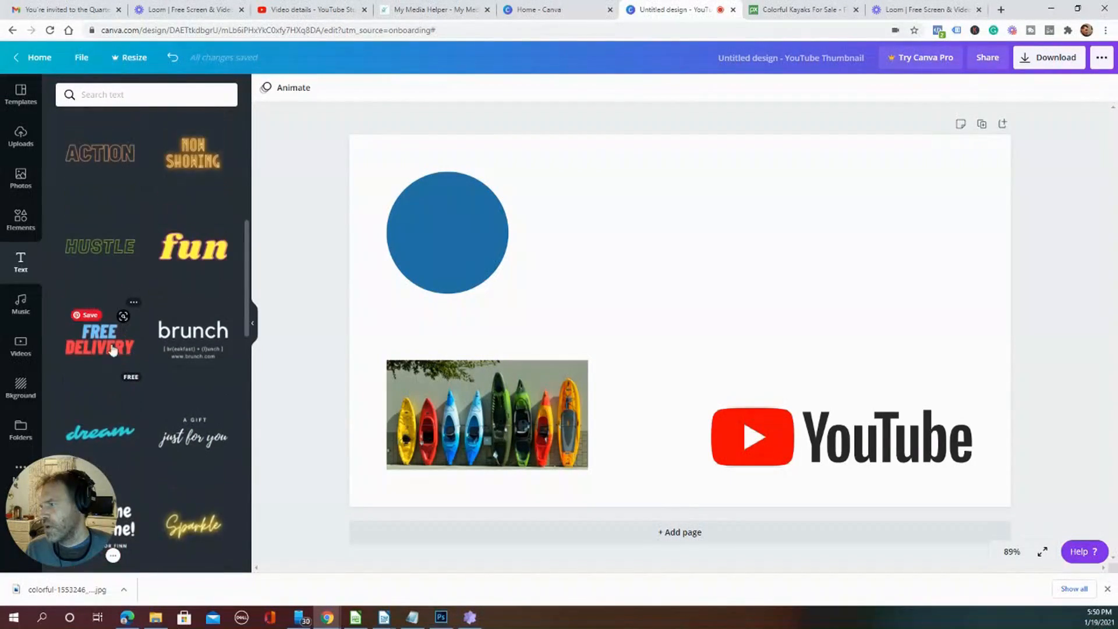
scroll(104, 329, up, 8)
scroll(104, 329, down, 14)
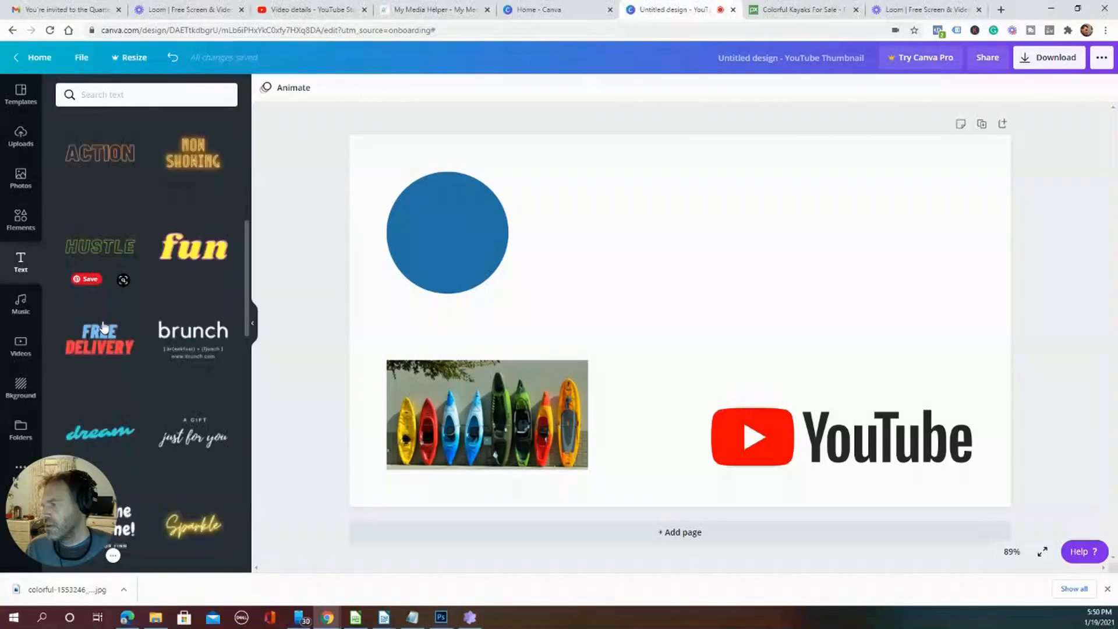
scroll(103, 323, down, 5)
scroll(104, 329, down, 1)
scroll(105, 334, down, 9)
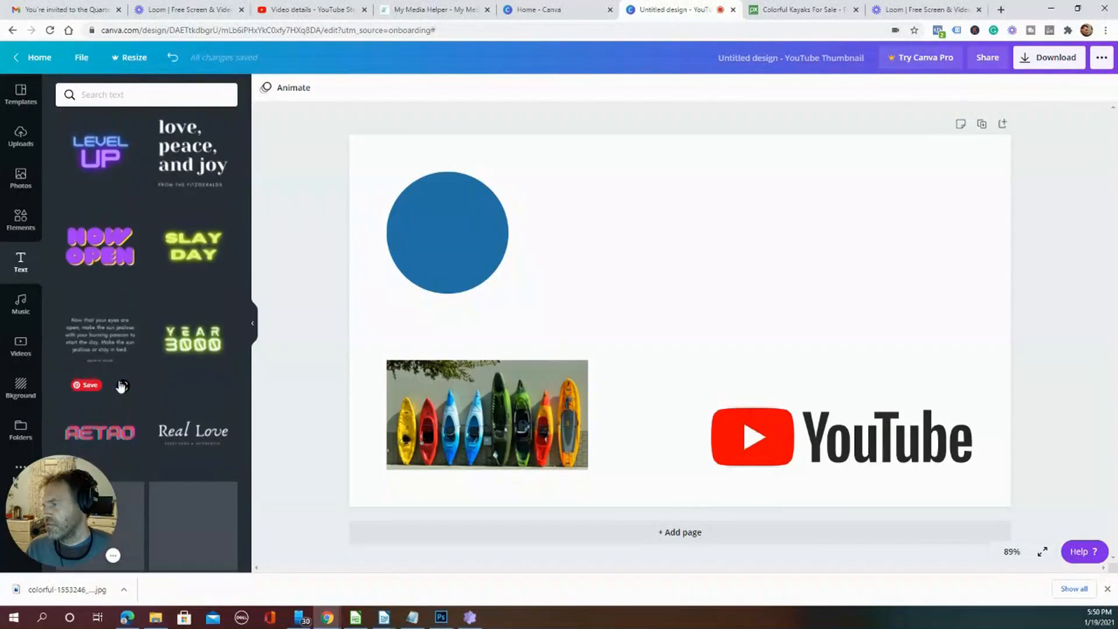
scroll(119, 381, up, 5)
scroll(122, 367, up, 12)
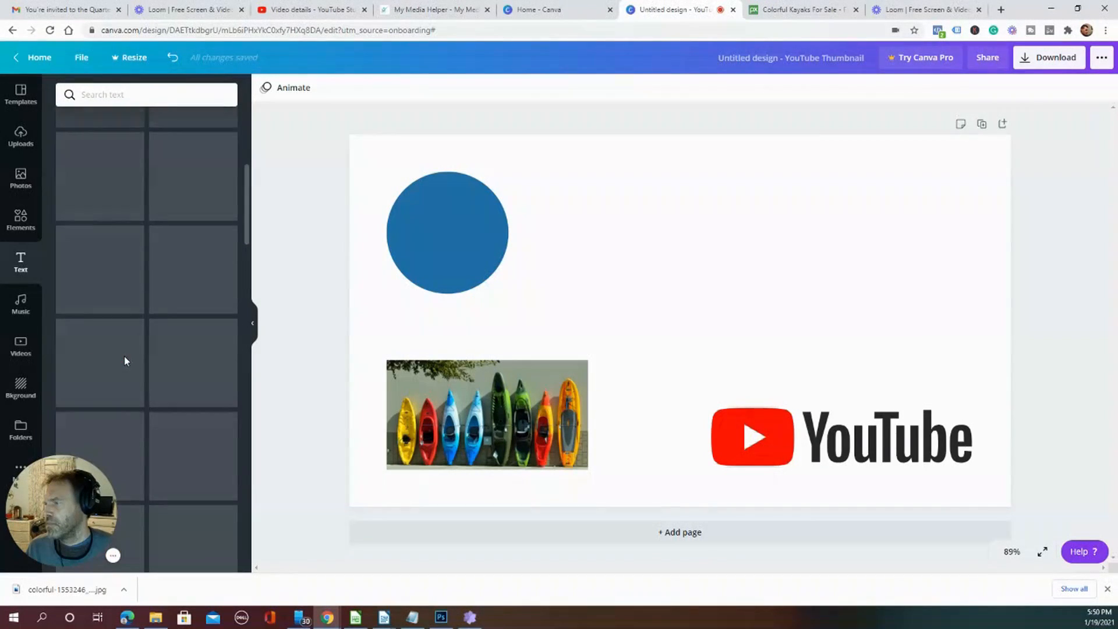
scroll(125, 362, down, 9)
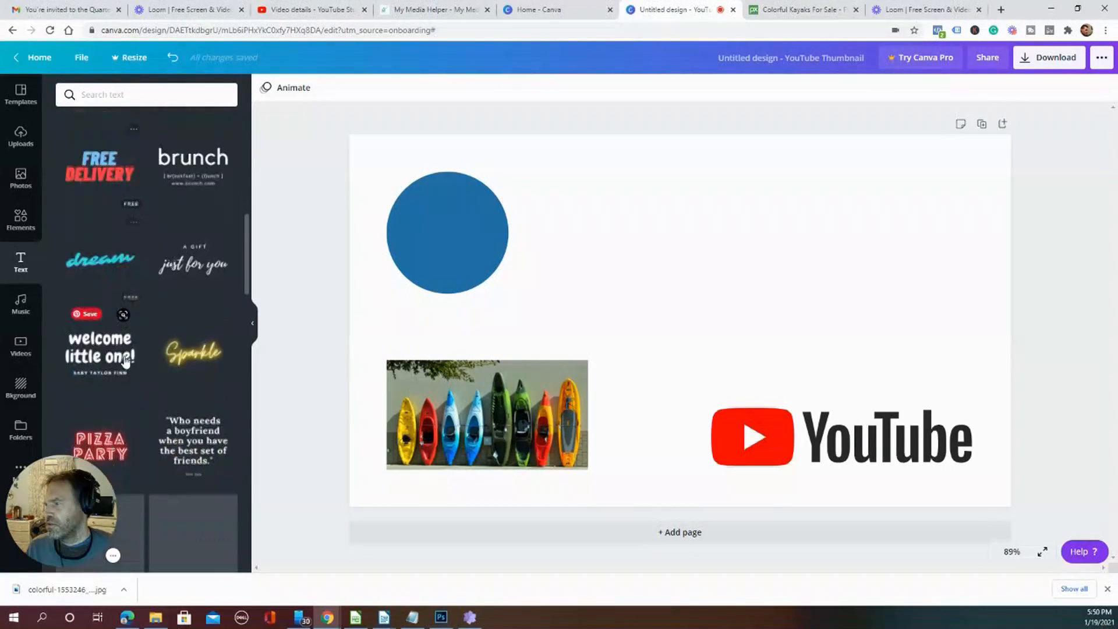
scroll(124, 355, down, 5)
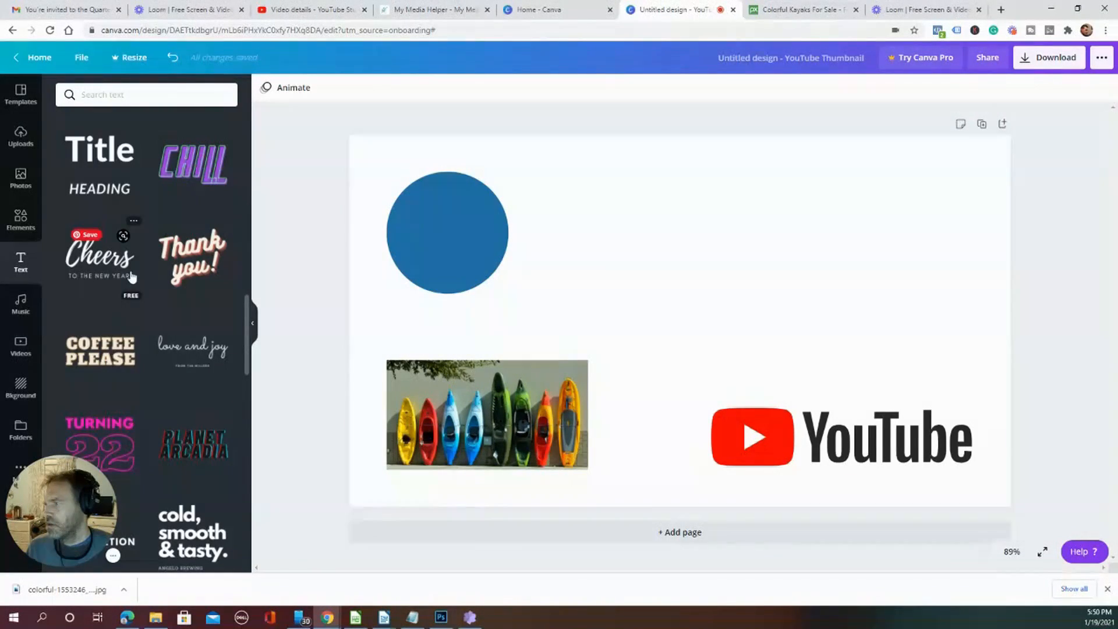
Add the "Coffee Please" font combination, shrink it to font size 115, and place it beside the blue circle, above the YouTube logo
drag(110, 346, 504, 202)
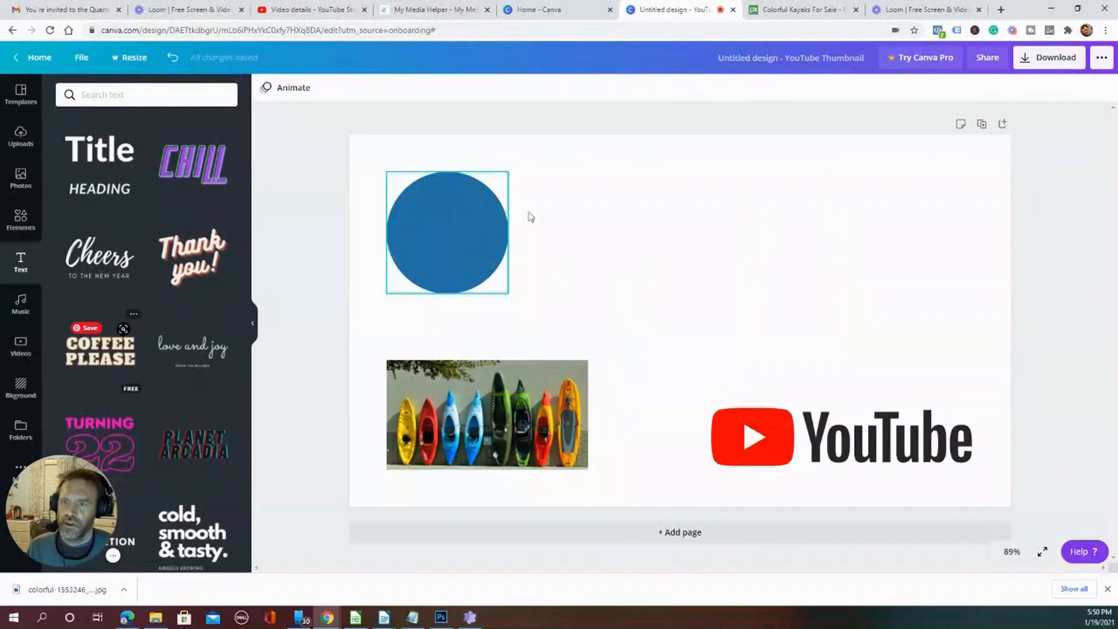
click(651, 257)
drag(456, 228, 1016, 387)
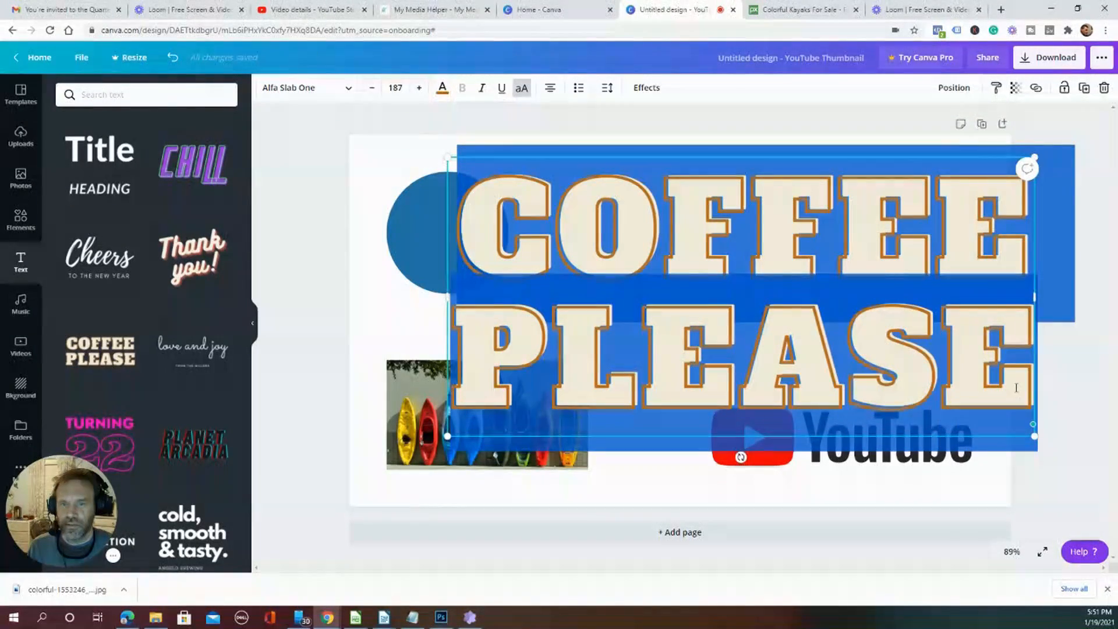
drag(1034, 158, 808, 265)
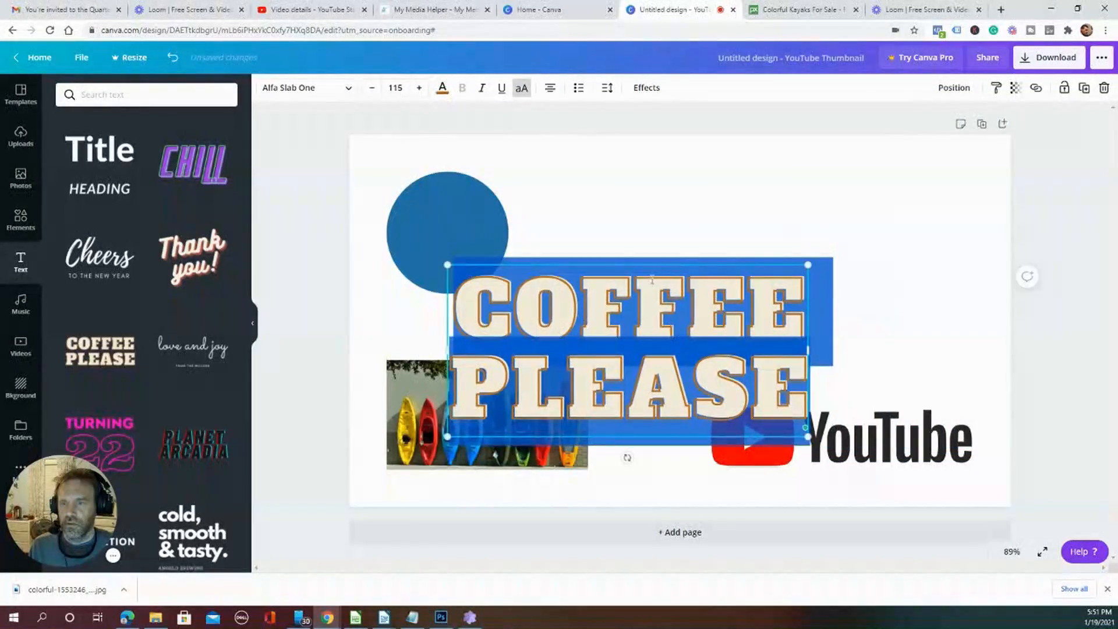
click(691, 220)
drag(668, 282, 778, 174)
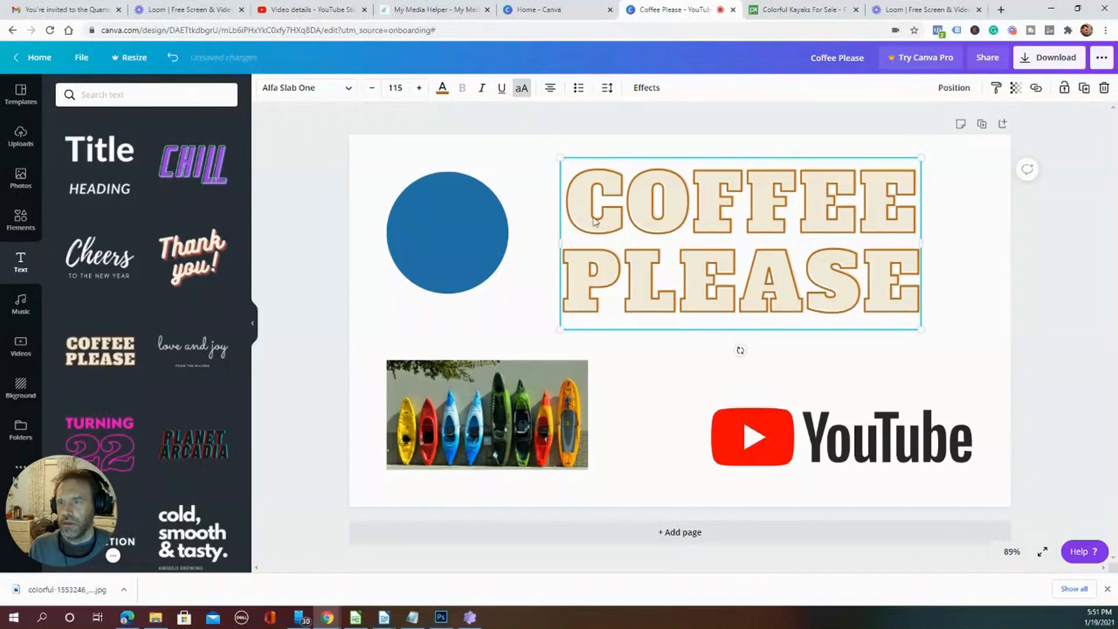
Replace the "Coffee Please" text with "KROWN KAYAK" on two lines
drag(564, 204, 923, 269)
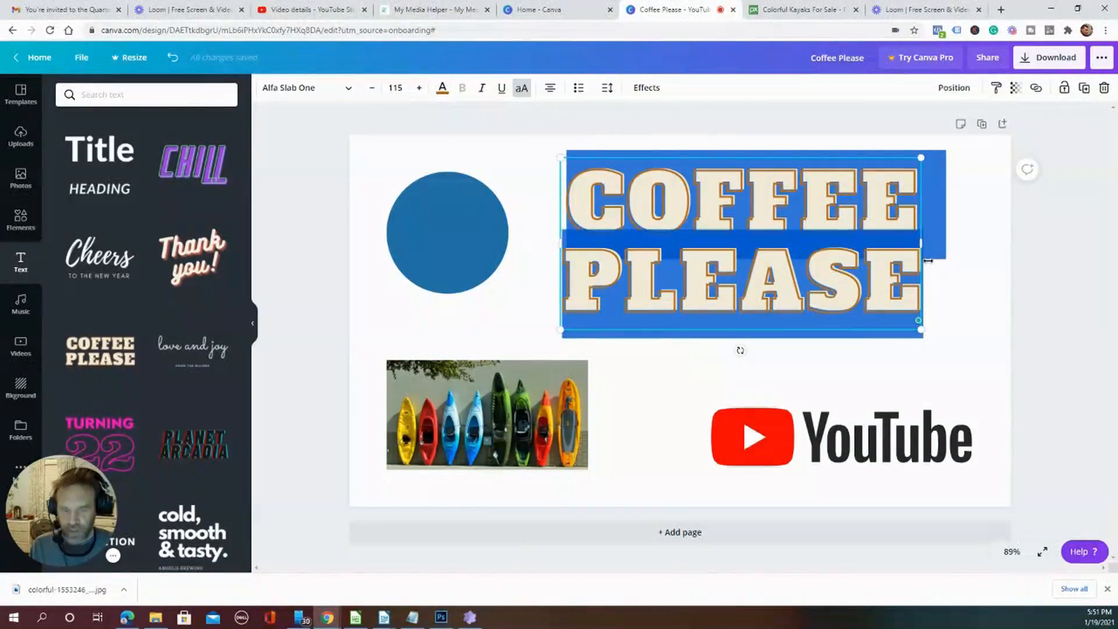
text(KROWN)
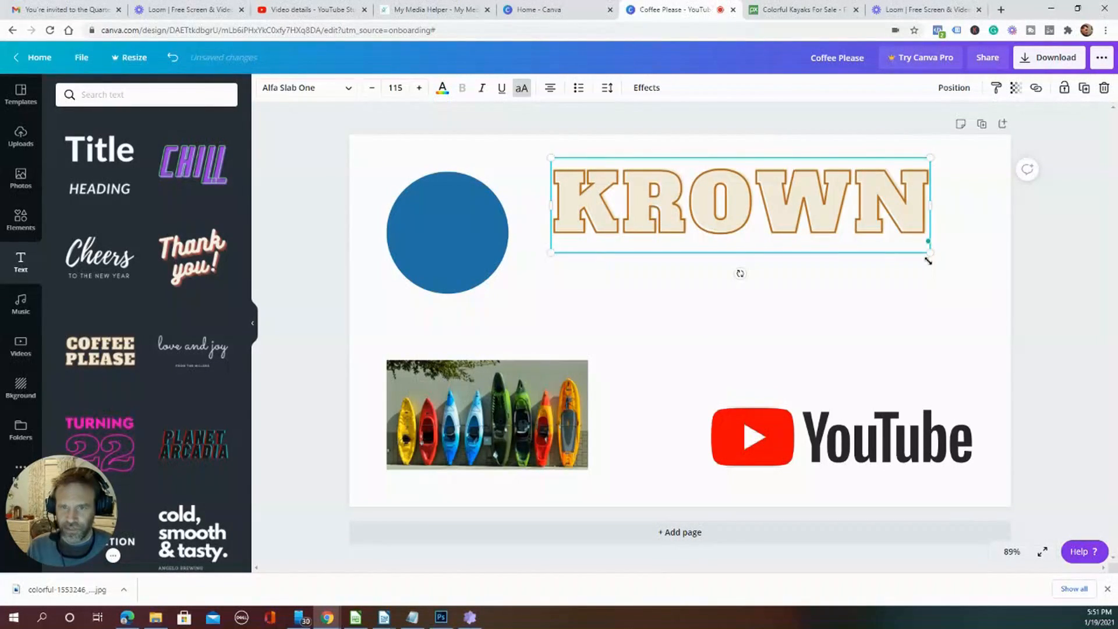
key(Return)
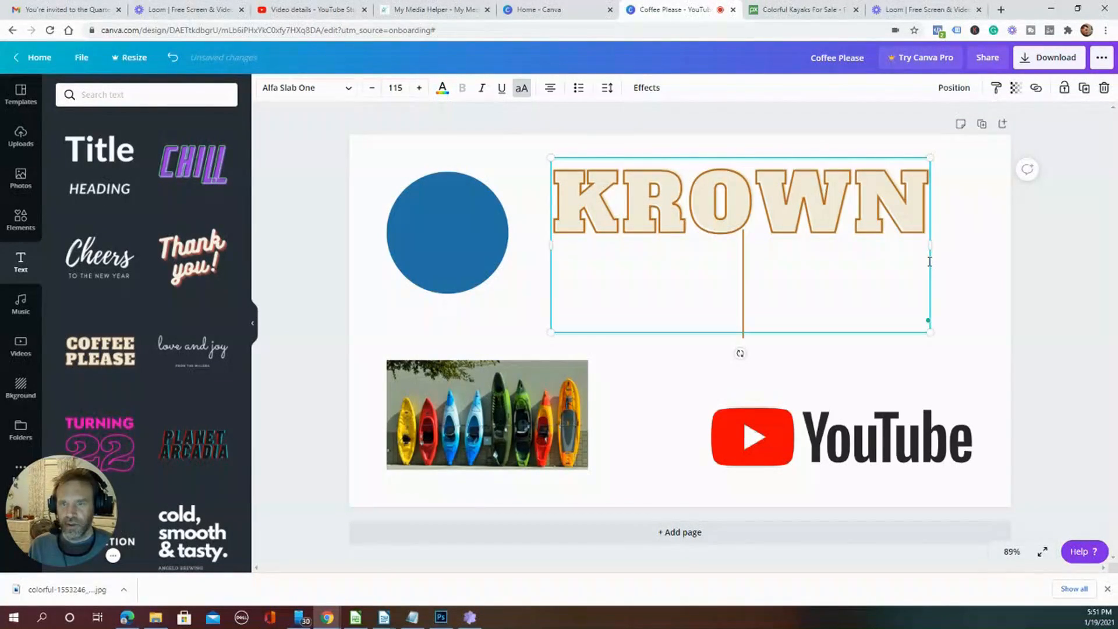
text(J)
key(BackSpace)
text(KAYAK)
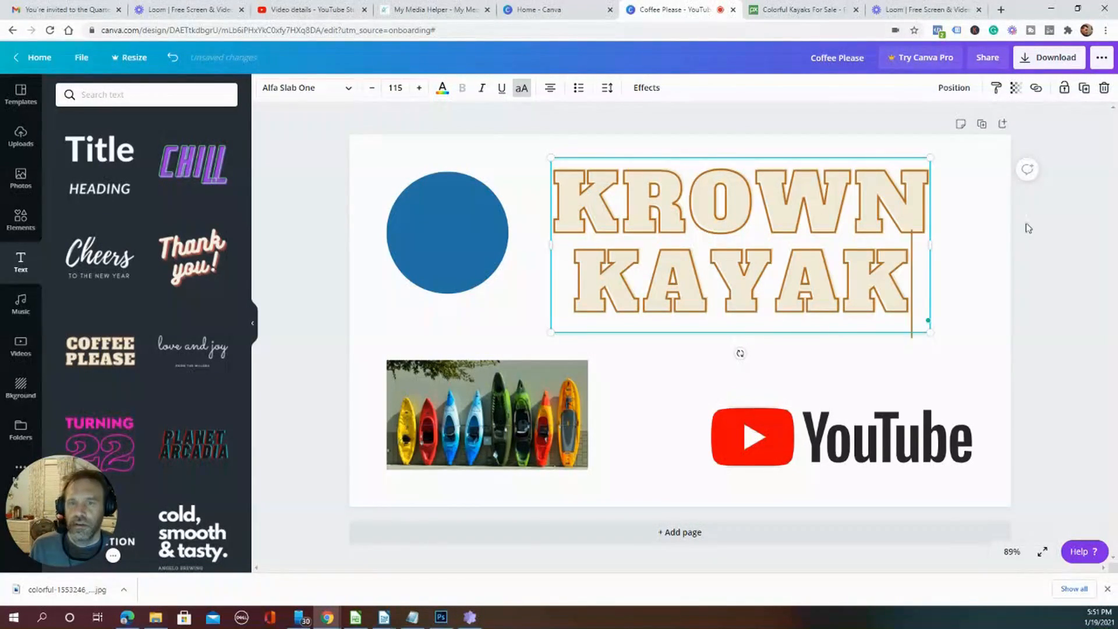
click(991, 227)
Set the text color of the KROWN KAYAK title to black
click(878, 236)
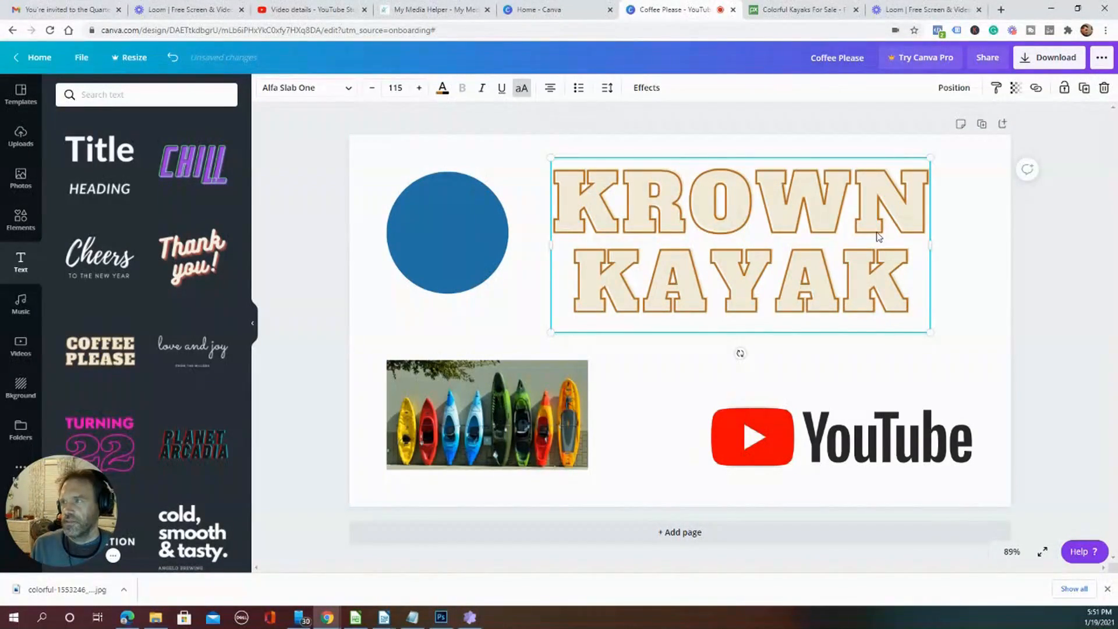
click(442, 90)
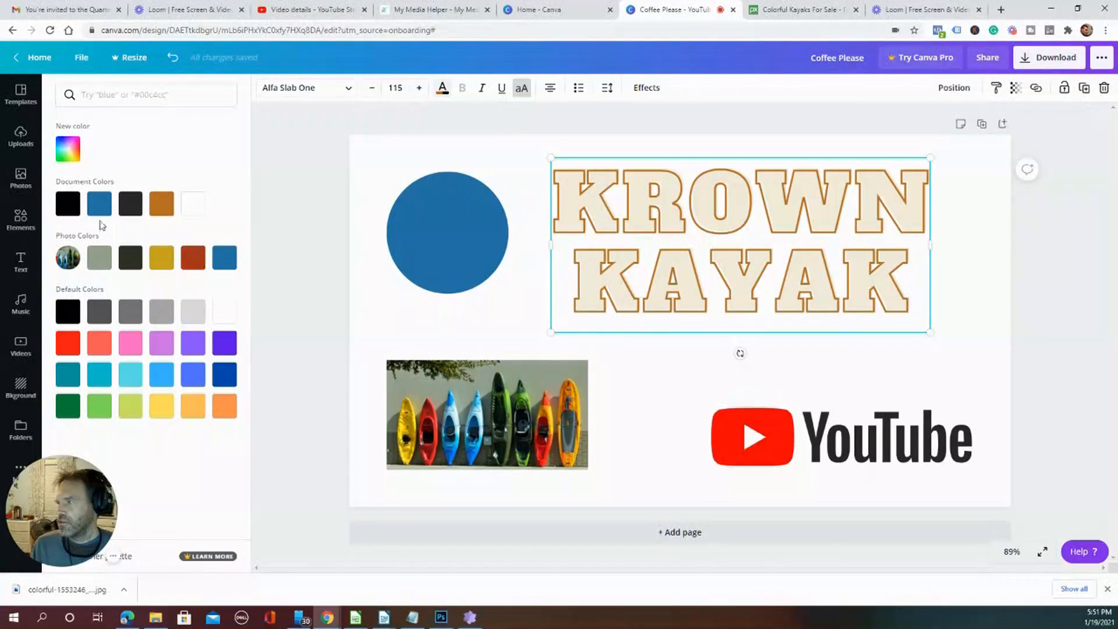
click(70, 313)
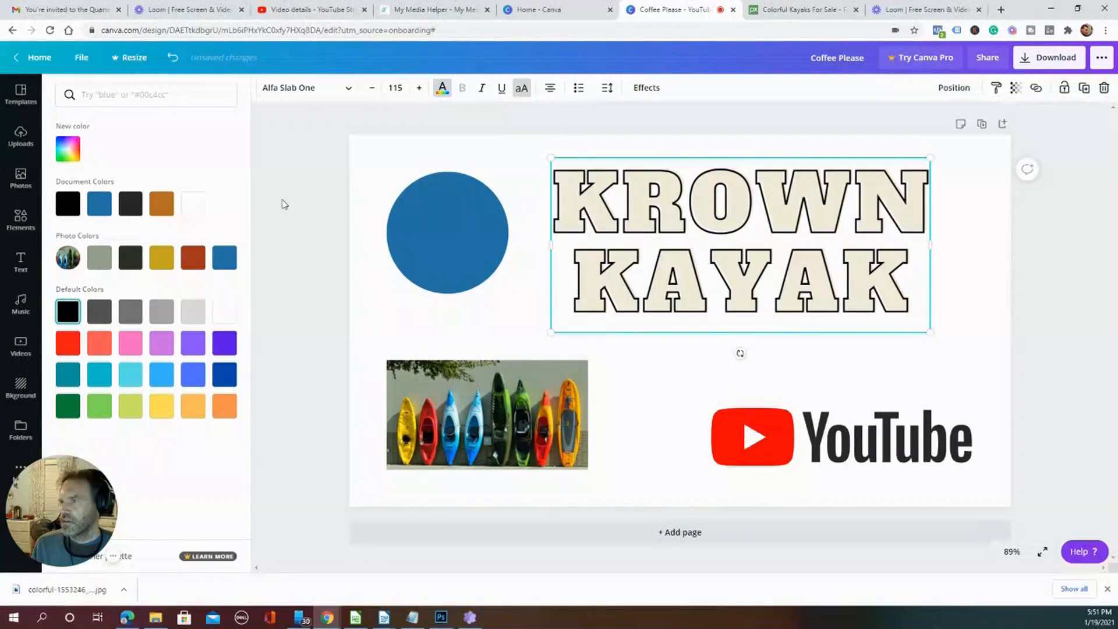
key(Escape)
Try gray and light purple as the title's Splice effect color, and undo the title's color changes
double_click(686, 268)
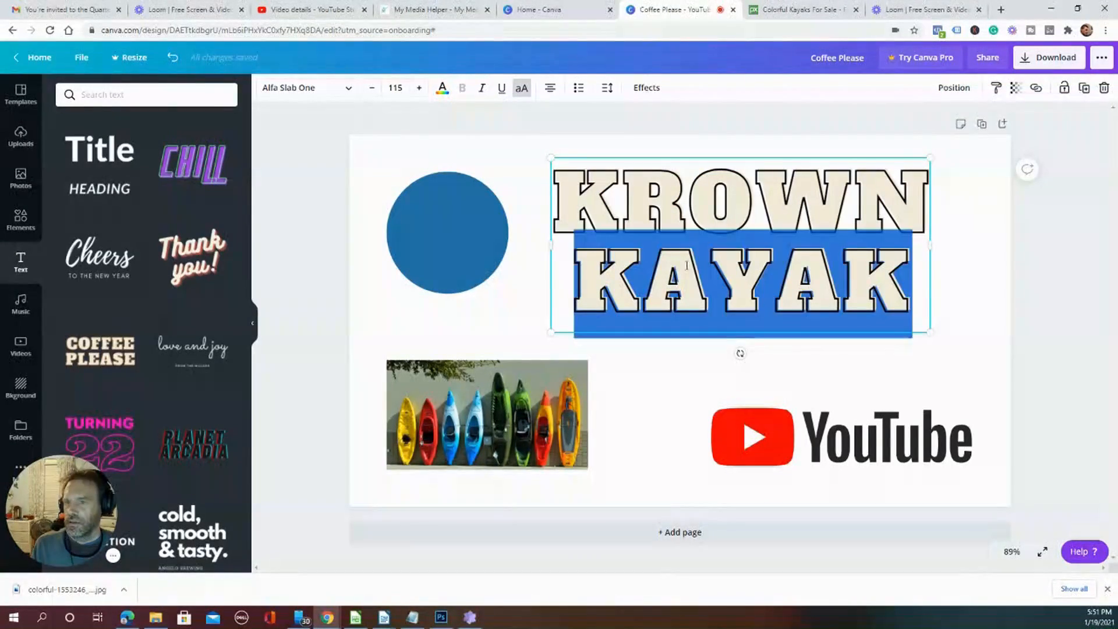
click(875, 228)
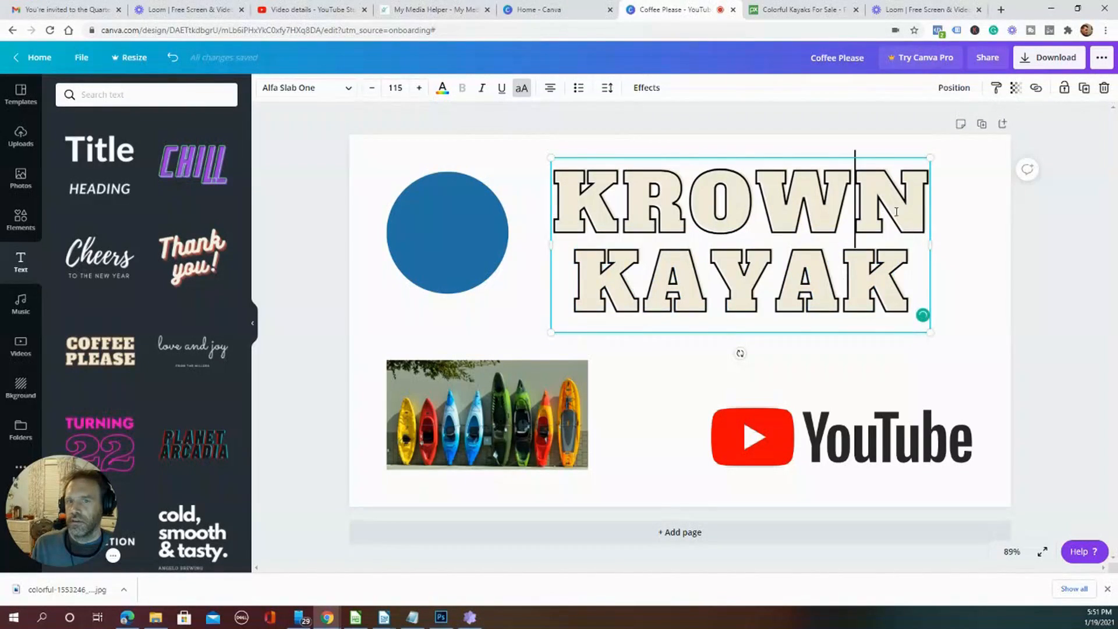
drag(925, 214, 586, 200)
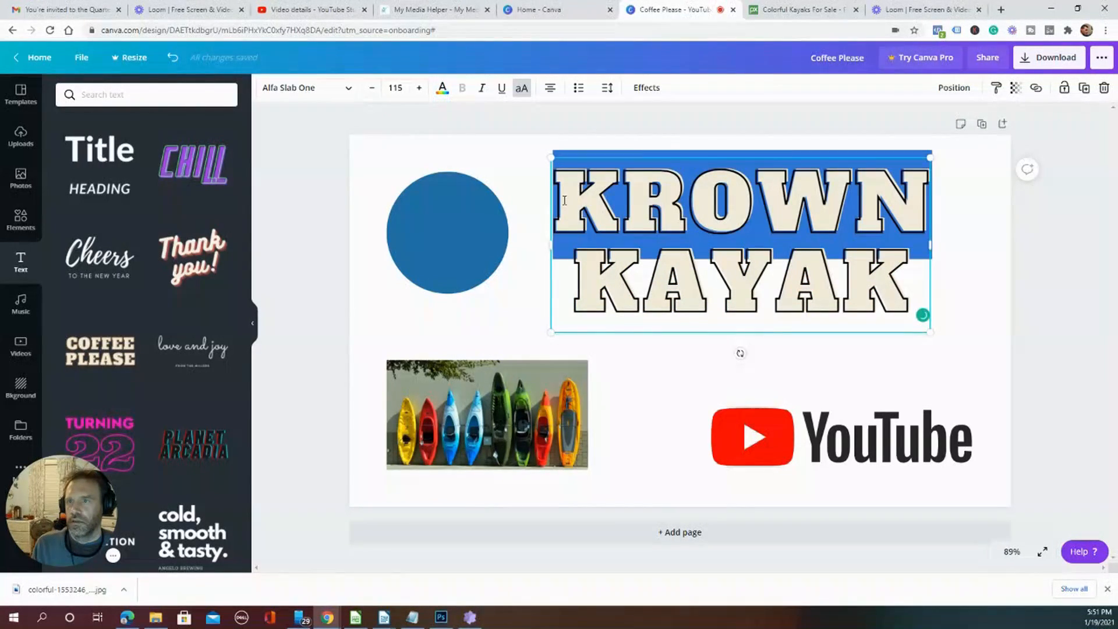
click(646, 87)
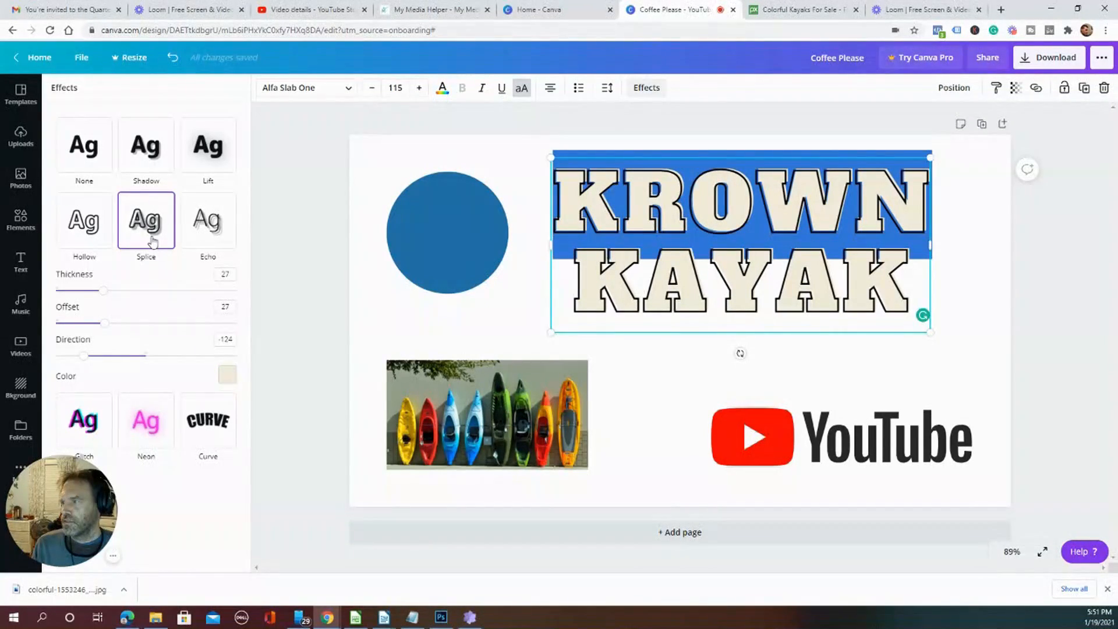
click(226, 379)
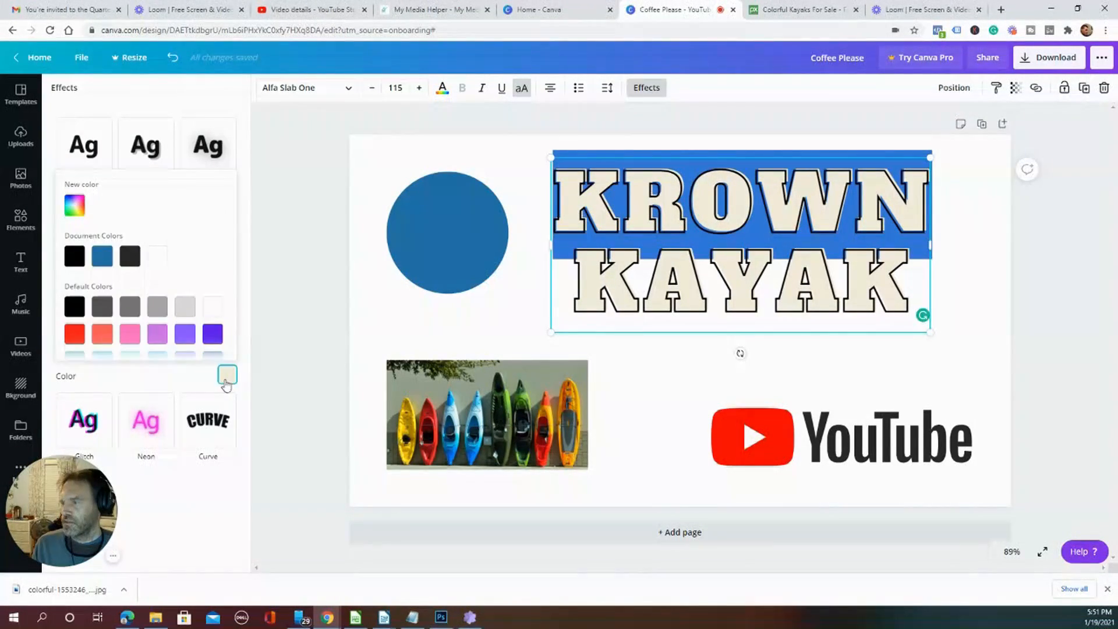
click(129, 310)
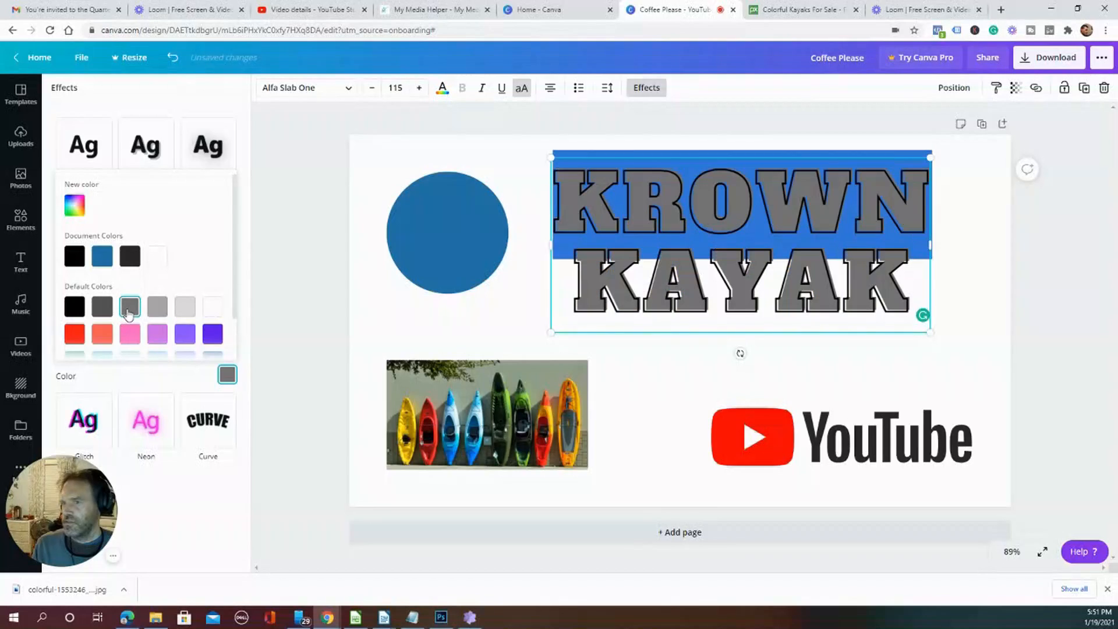
click(159, 336)
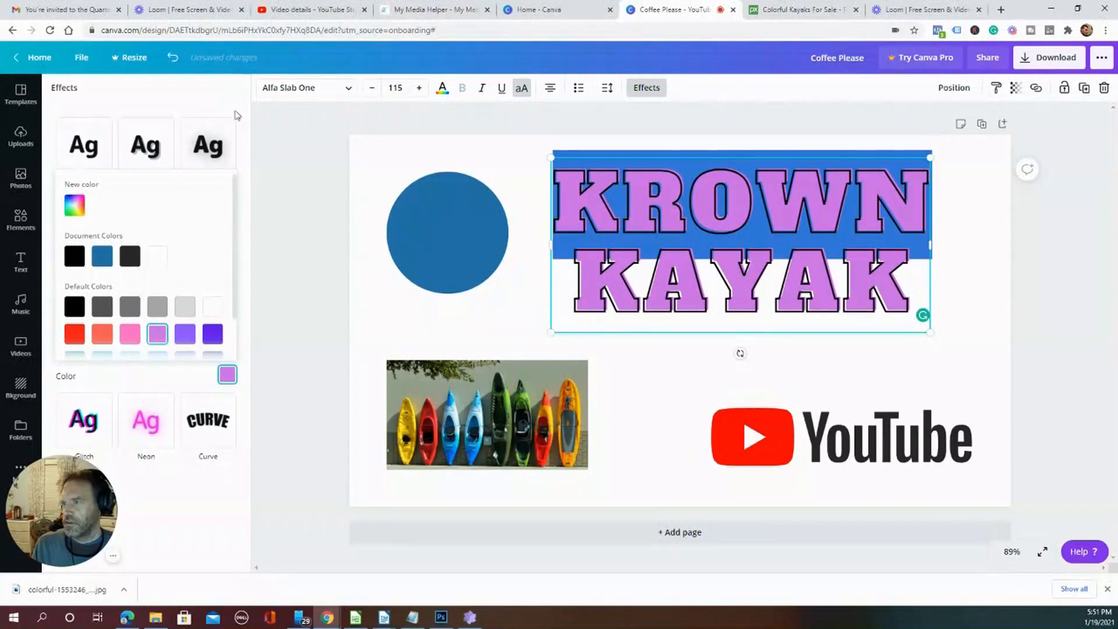
click(172, 57)
click(173, 57)
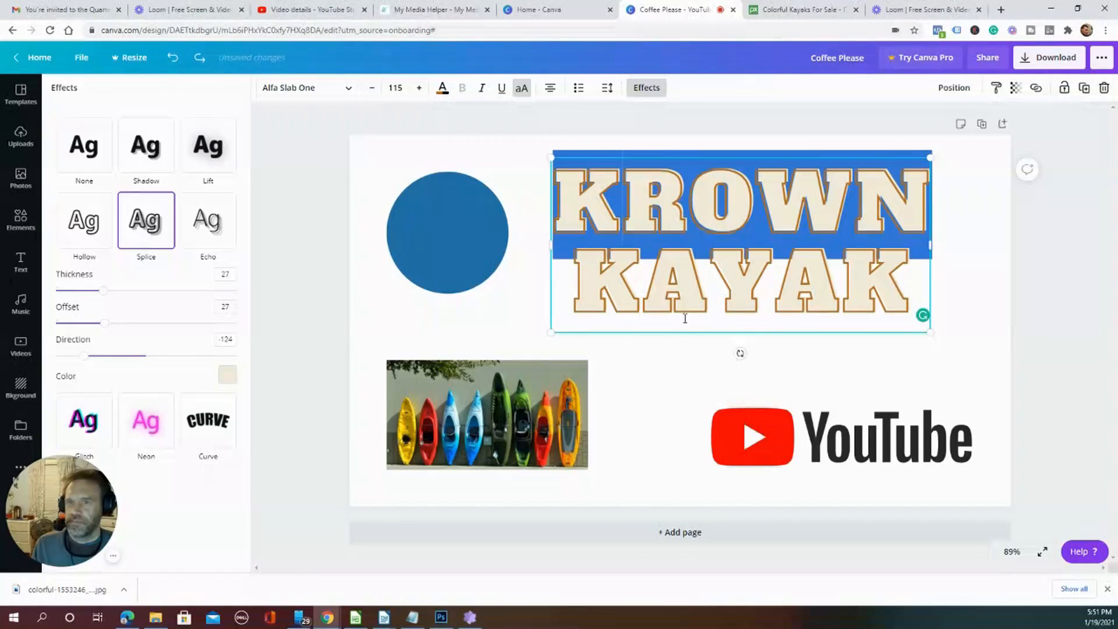
Try the Eczar SemiBold and Gagalin fonts on the KAYAK line, and apply Gagalin to the whole KROWN KAYAK title
click(772, 292)
click(819, 292)
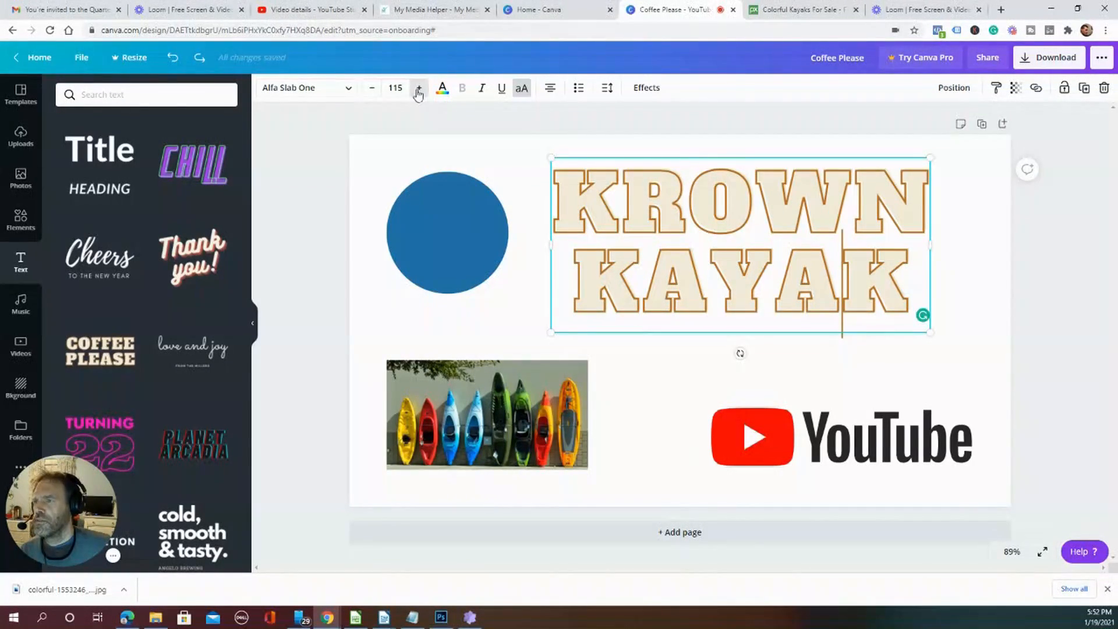
click(349, 93)
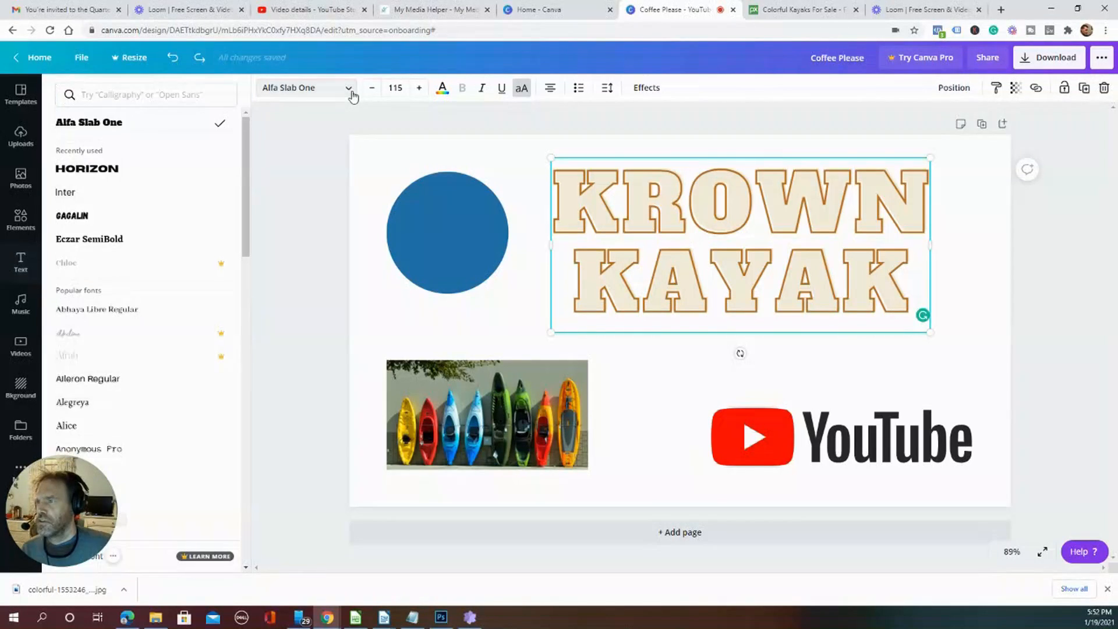
click(121, 239)
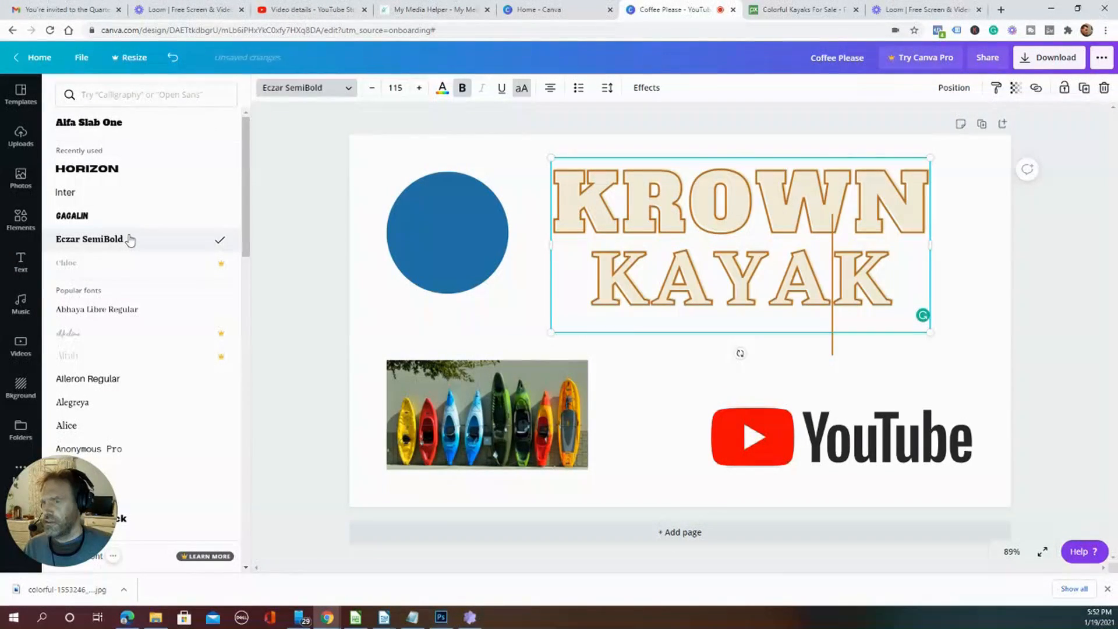
click(105, 216)
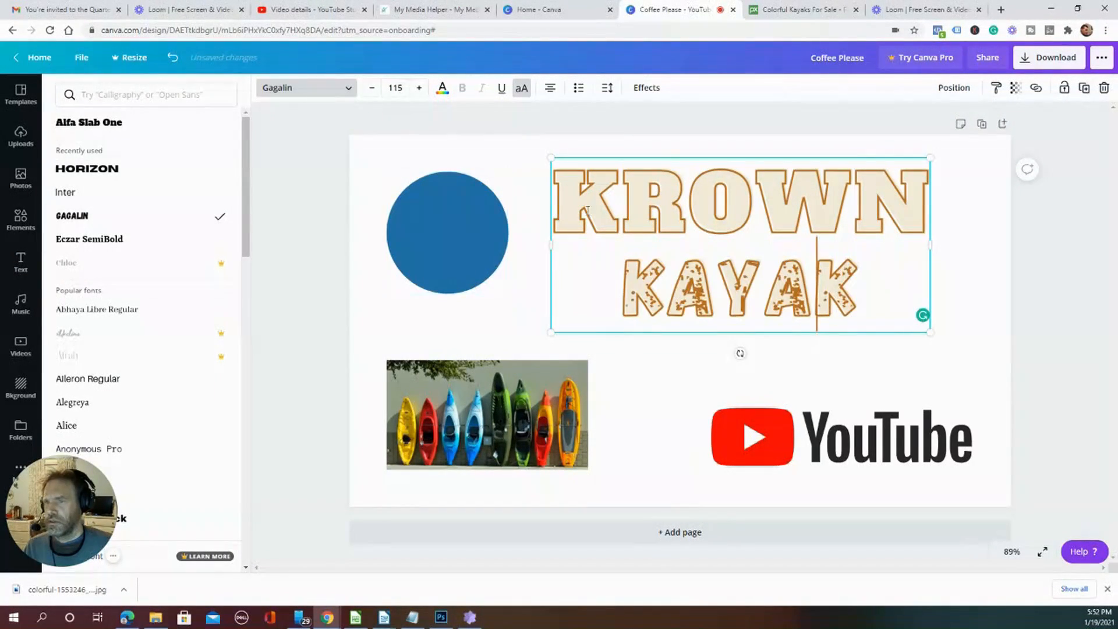
drag(563, 201, 878, 268)
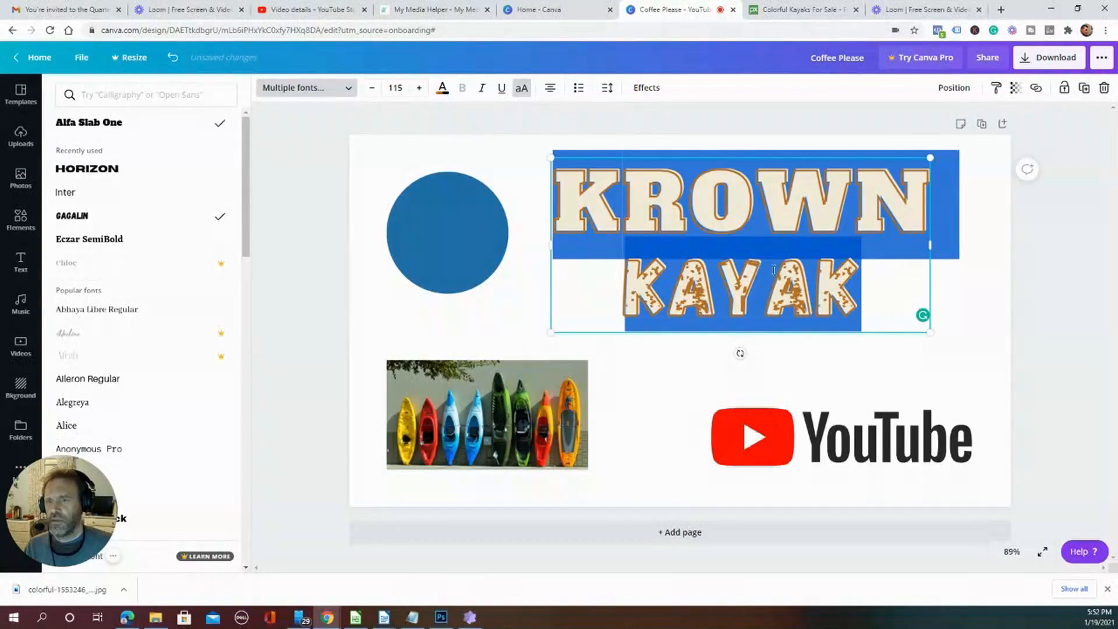
click(120, 221)
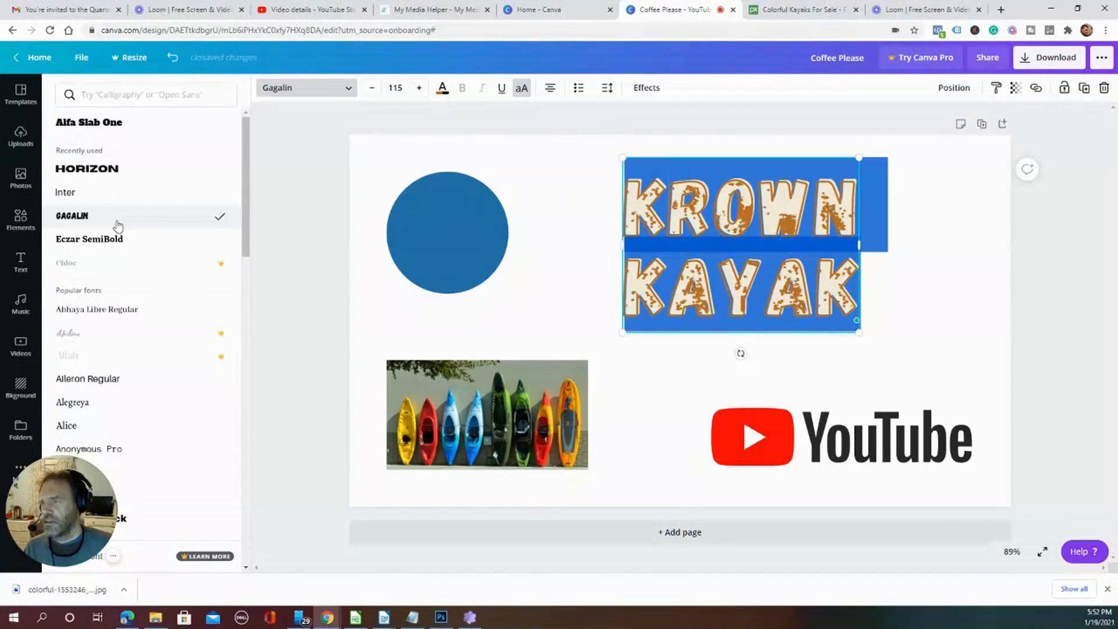
Try the Arimo, Bukhari Script and Cheque fonts on the title, and settle on Eczar SemiBold
scroll(110, 315, down, 4)
click(94, 333)
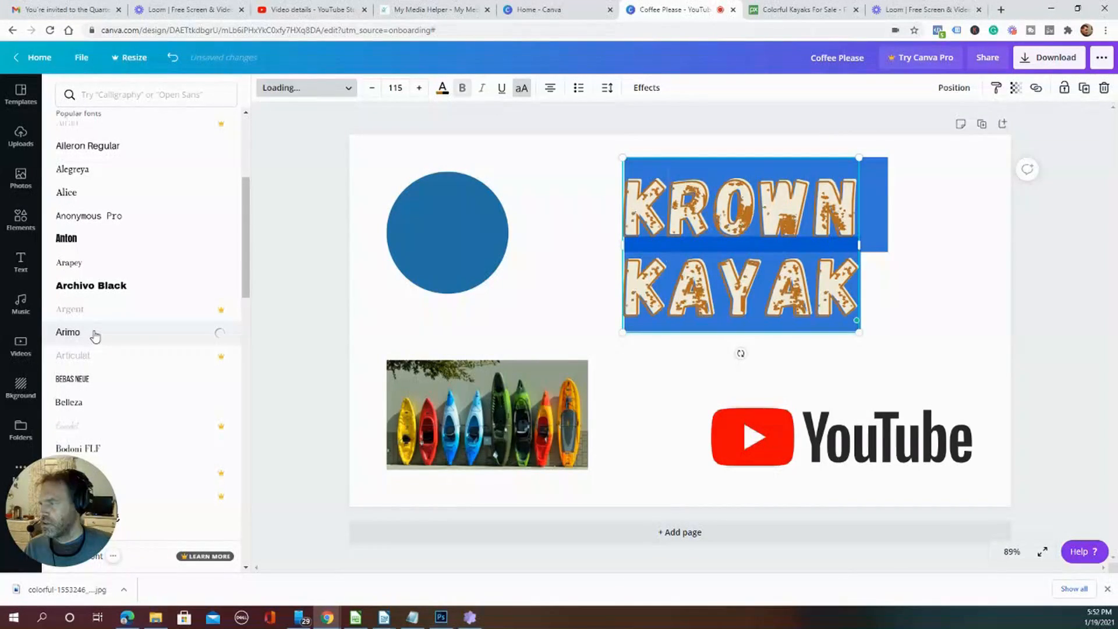
scroll(87, 356, down, 3)
click(98, 344)
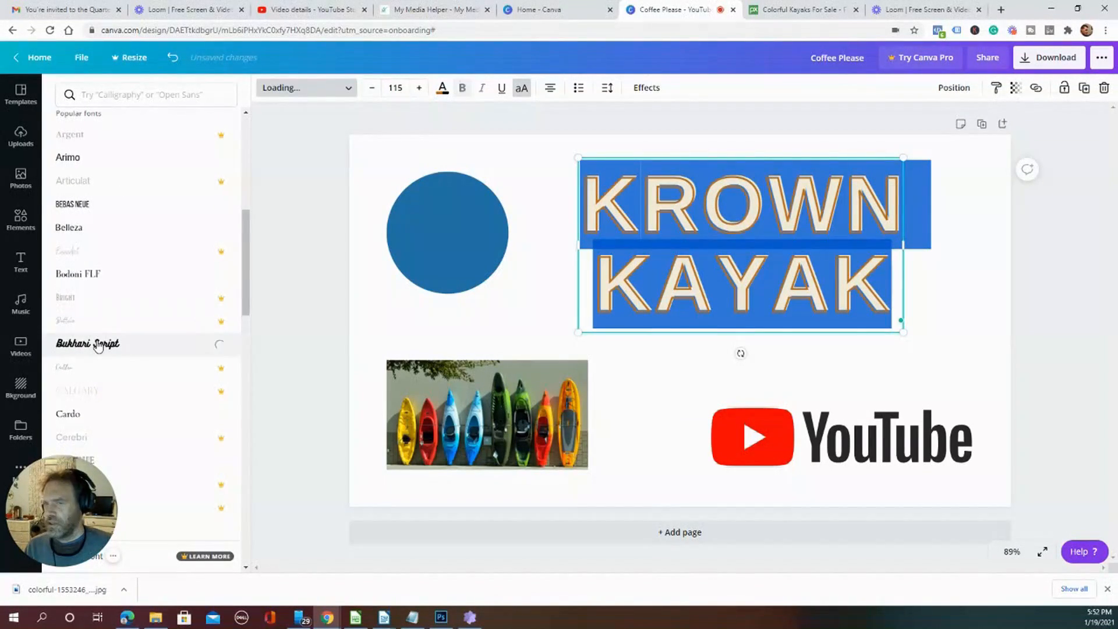
scroll(96, 347, down, 2)
click(94, 347)
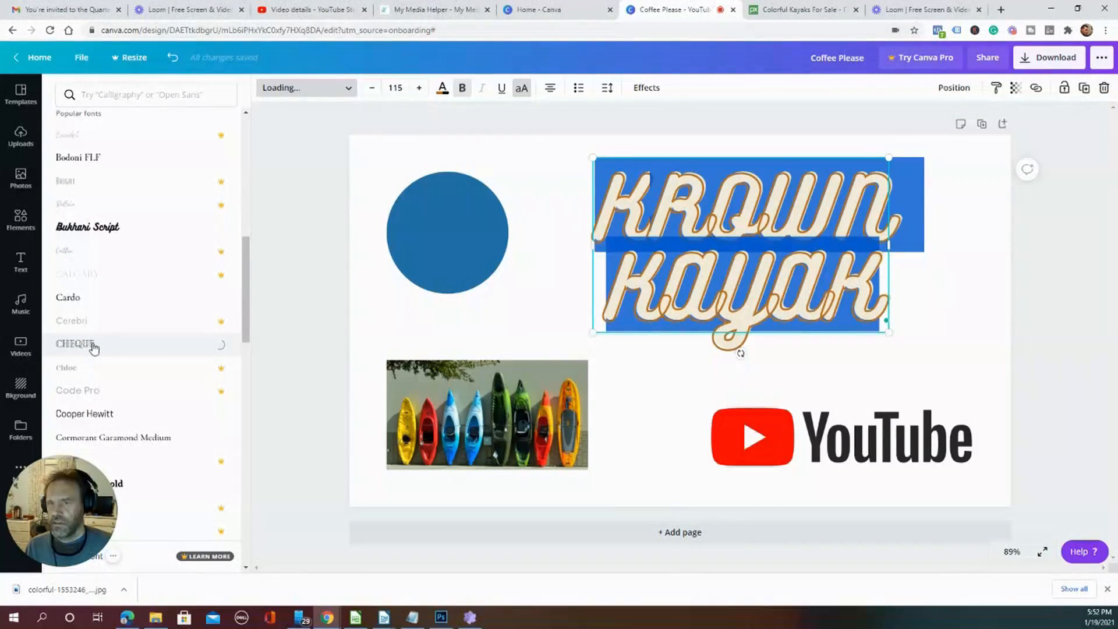
scroll(96, 349, down, 2)
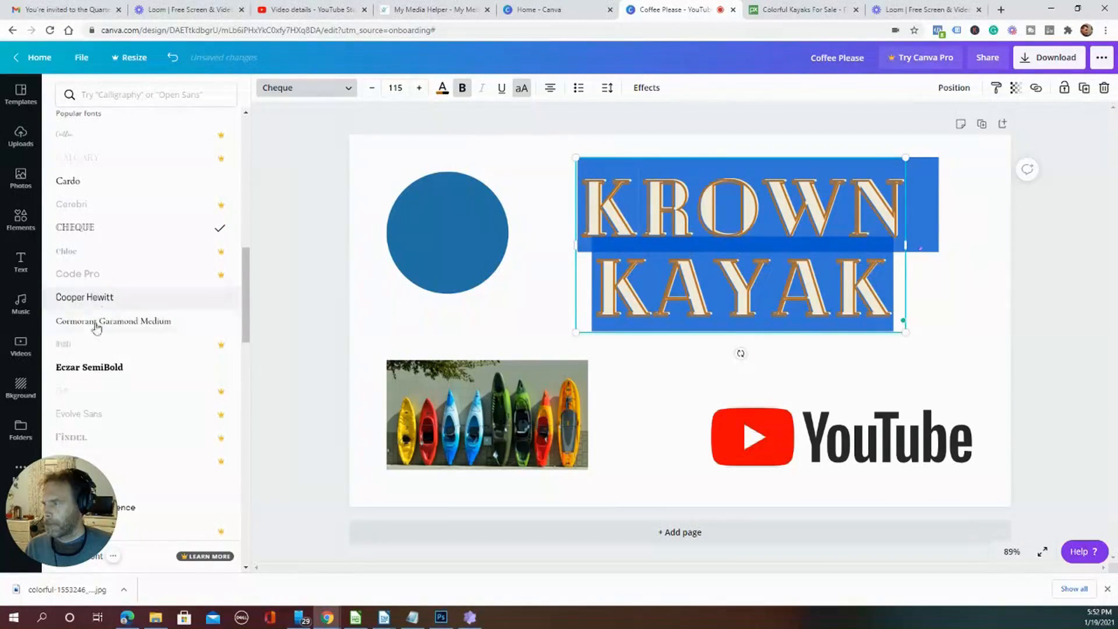
click(97, 365)
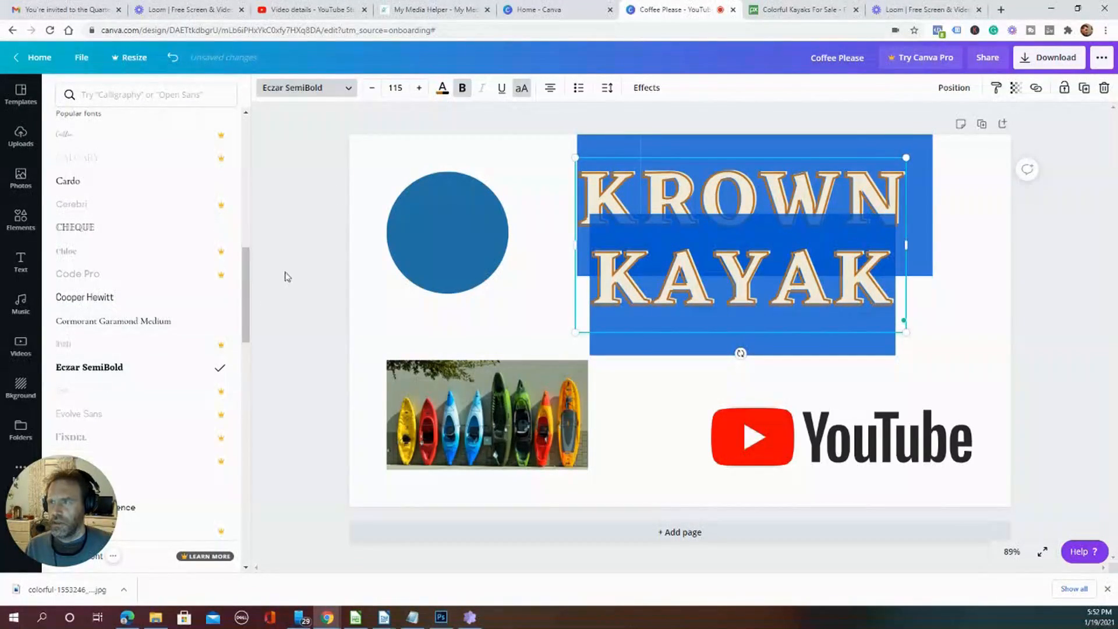
Reduce the title's font size to 105, and enlarge it step by step to 118
click(372, 88)
click(372, 88)
click(372, 88)
click(373, 88)
click(373, 88)
click(373, 88)
click(373, 89)
click(372, 88)
click(372, 88)
click(373, 88)
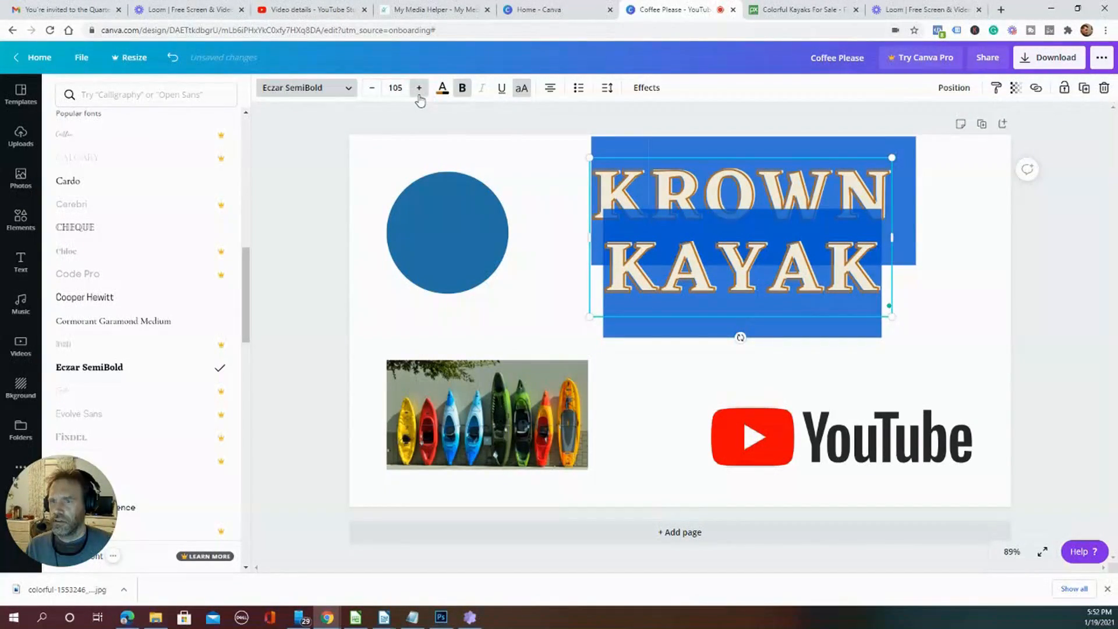
click(418, 88)
click(419, 89)
click(419, 89)
click(419, 89)
click(418, 88)
click(419, 89)
click(419, 89)
click(418, 89)
click(418, 88)
click(419, 88)
Set the title's font size to the preset 144, and raise it further to 153
click(395, 88)
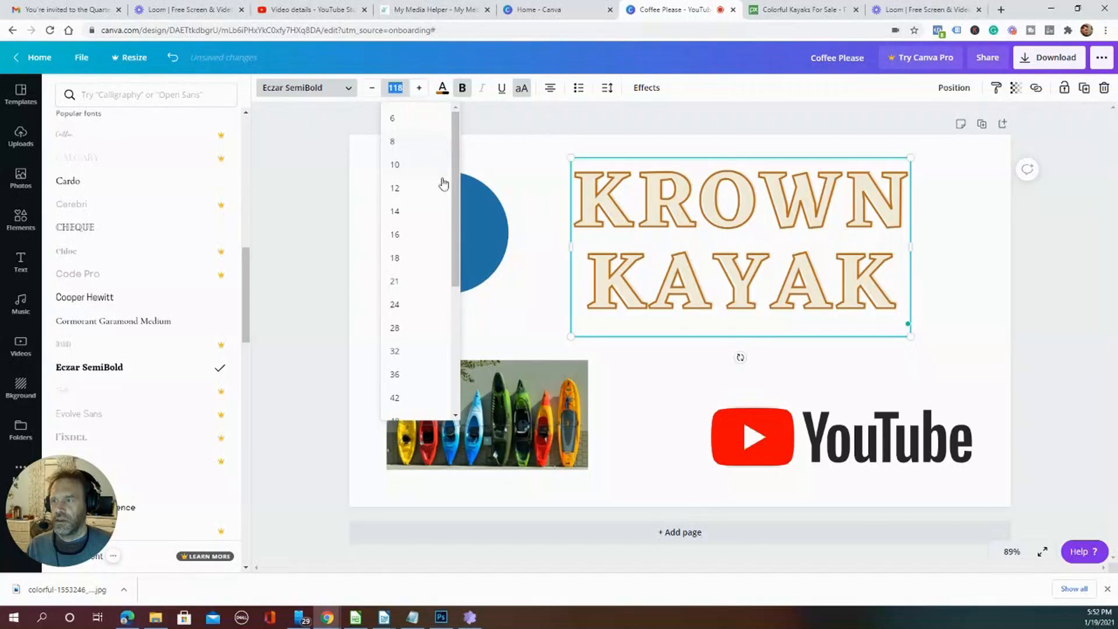
drag(453, 205, 450, 330)
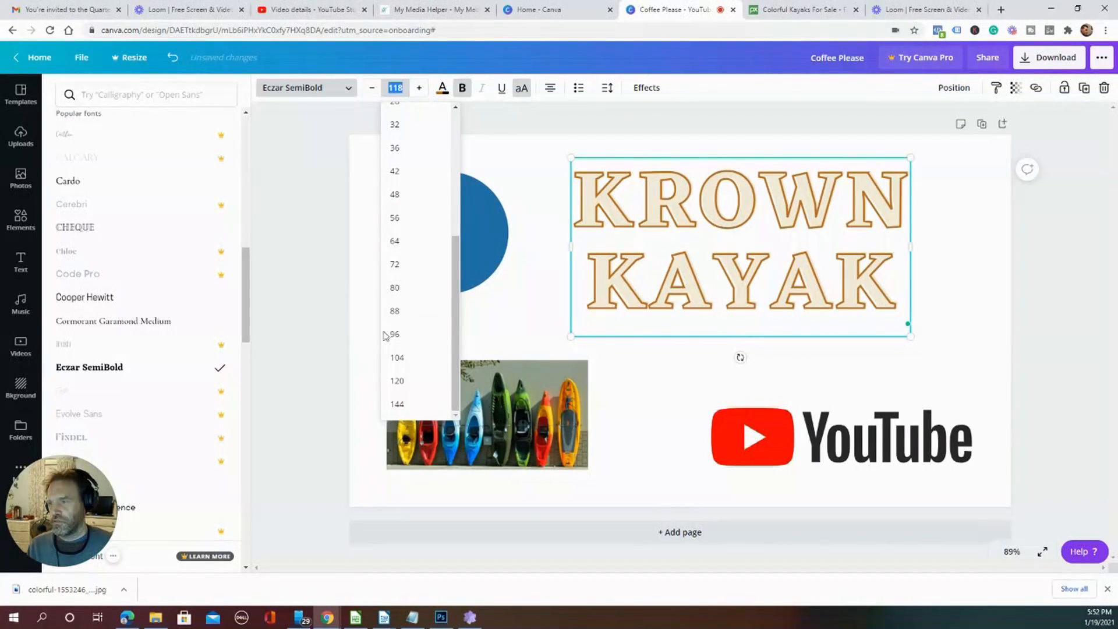
click(409, 404)
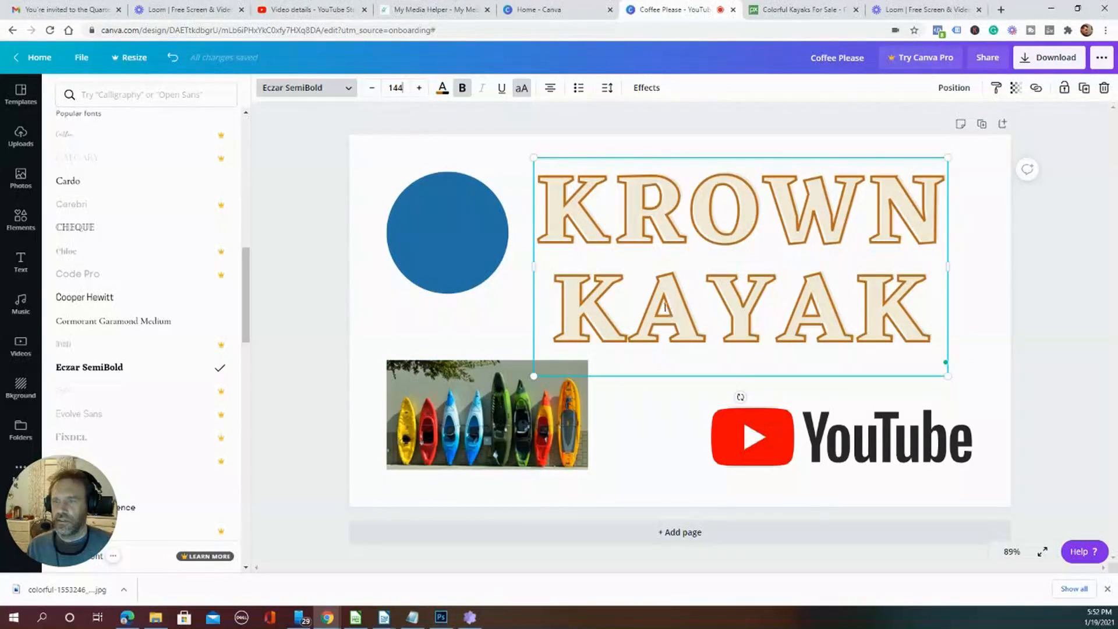
click(419, 88)
click(419, 89)
click(419, 88)
click(419, 88)
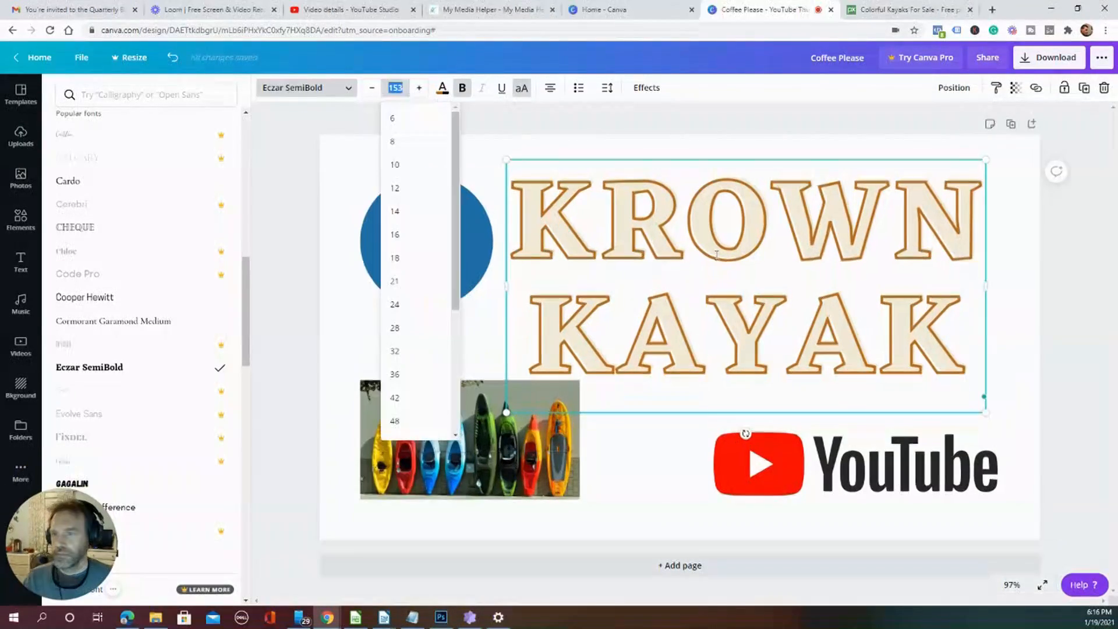
Try font size 250 on the KROWN line, and shrink that line to font size 24
click(547, 200)
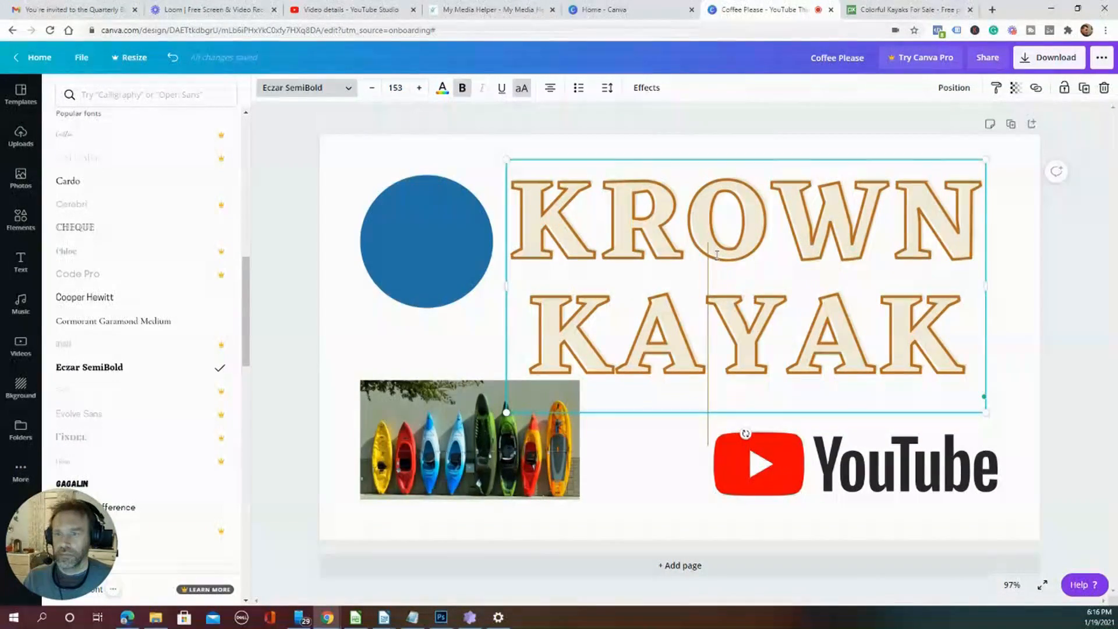
click(403, 87)
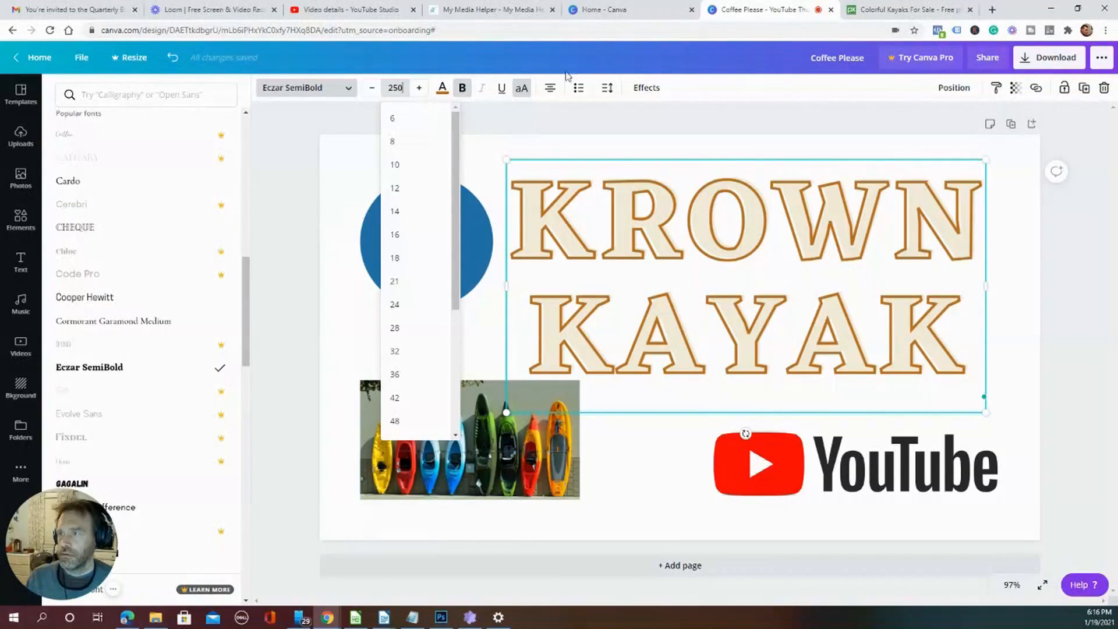
text(250)
key(Return)
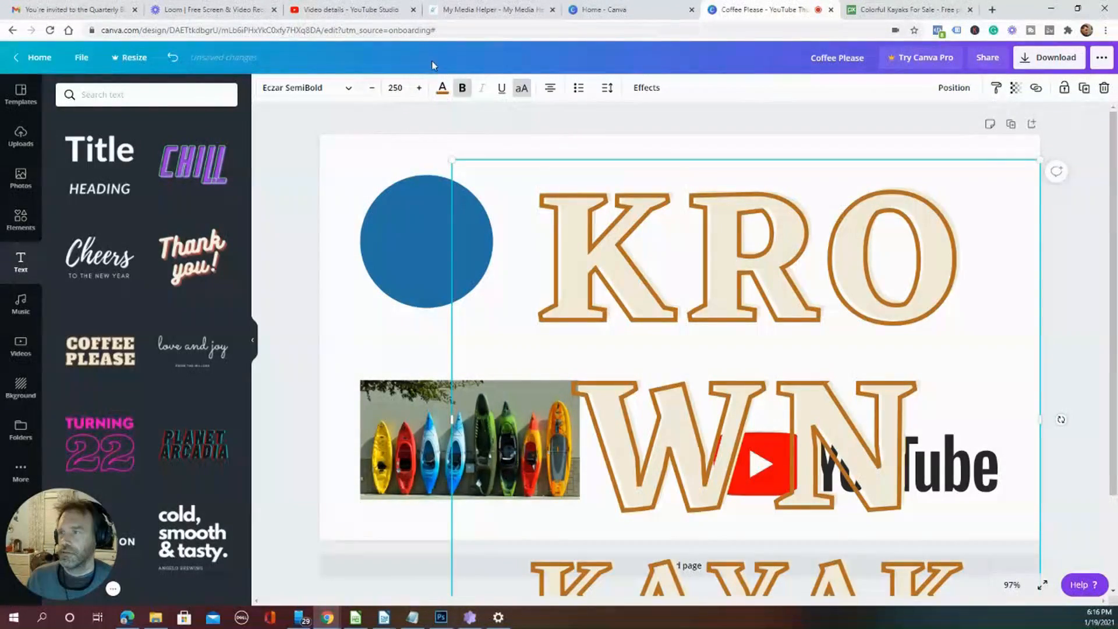
click(395, 90)
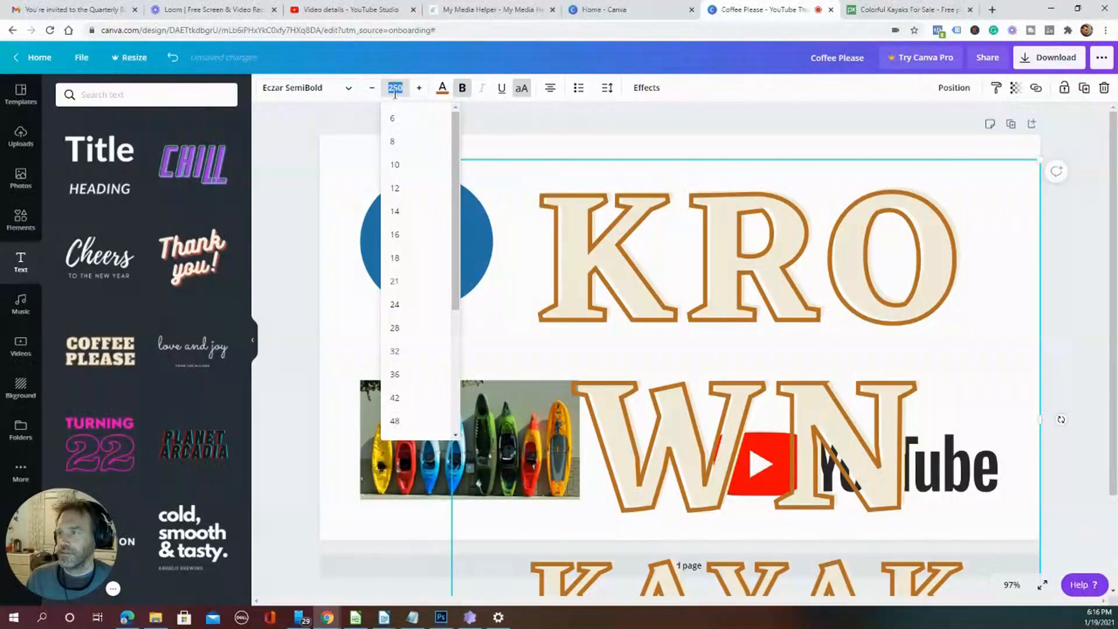
click(400, 303)
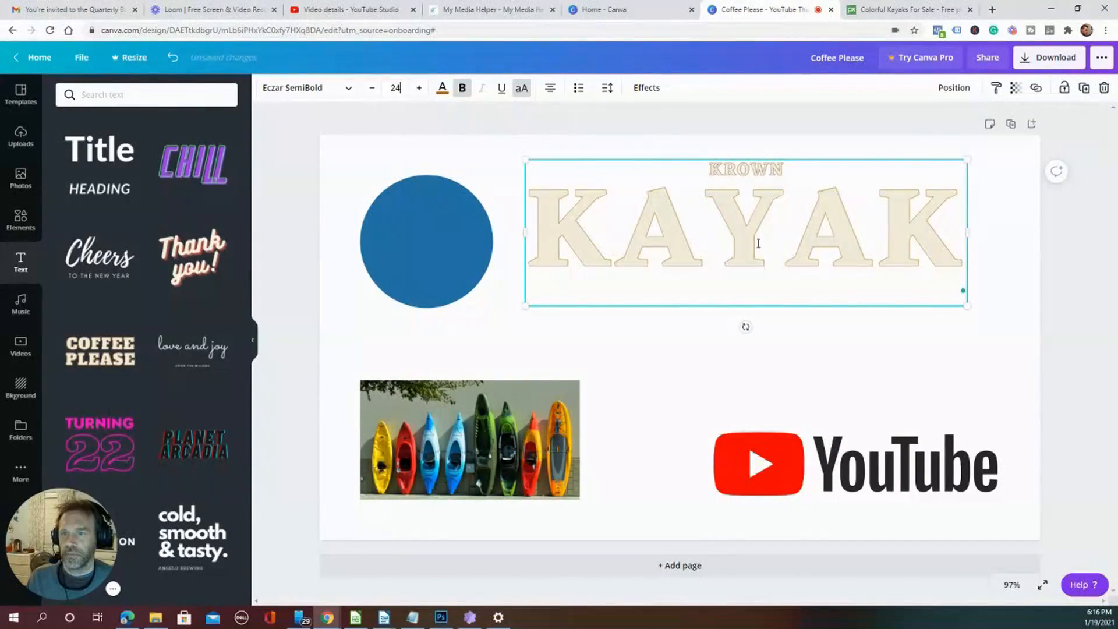
Reduce the KAYAK line's font size to 24 so it matches the KROWN line
drag(715, 177, 541, 200)
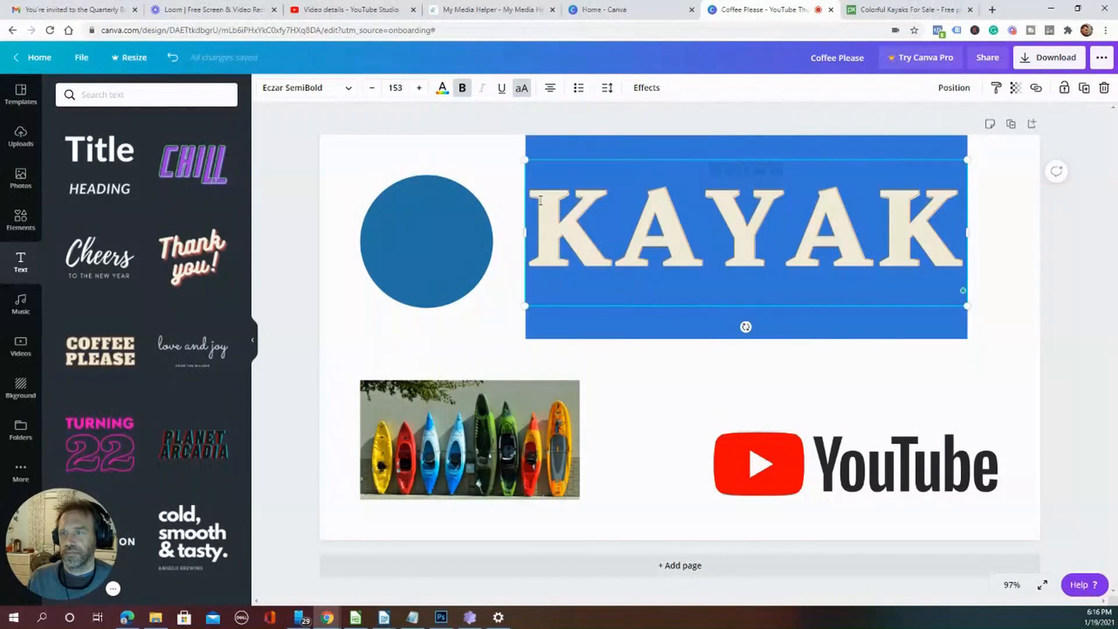
click(539, 208)
drag(709, 172, 932, 239)
drag(706, 232, 570, 234)
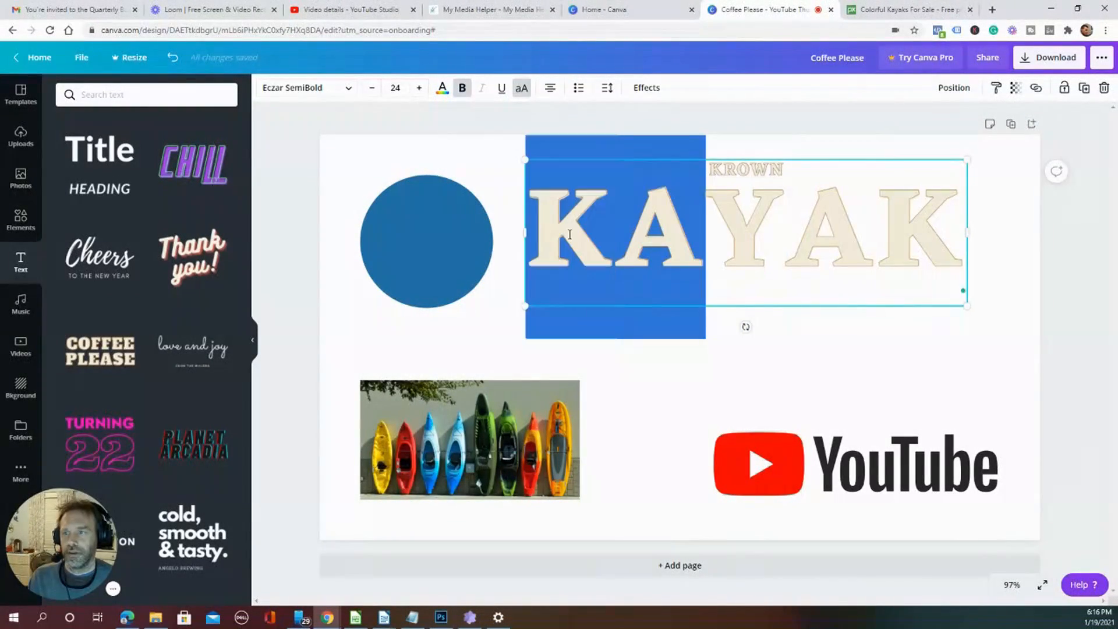
drag(706, 231, 925, 230)
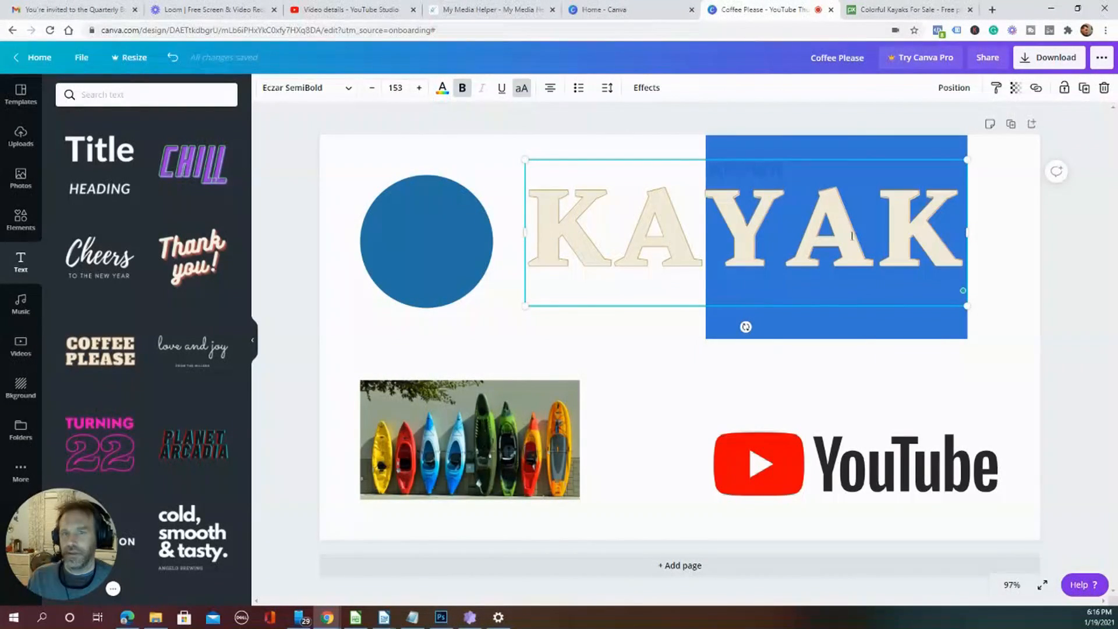
click(419, 87)
click(395, 87)
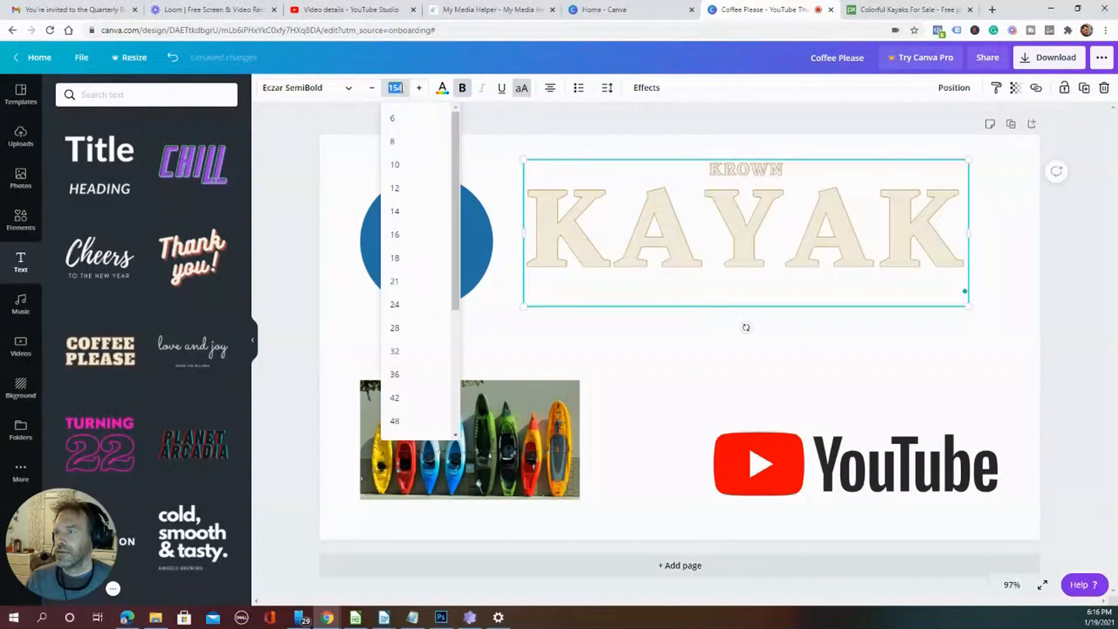
click(403, 308)
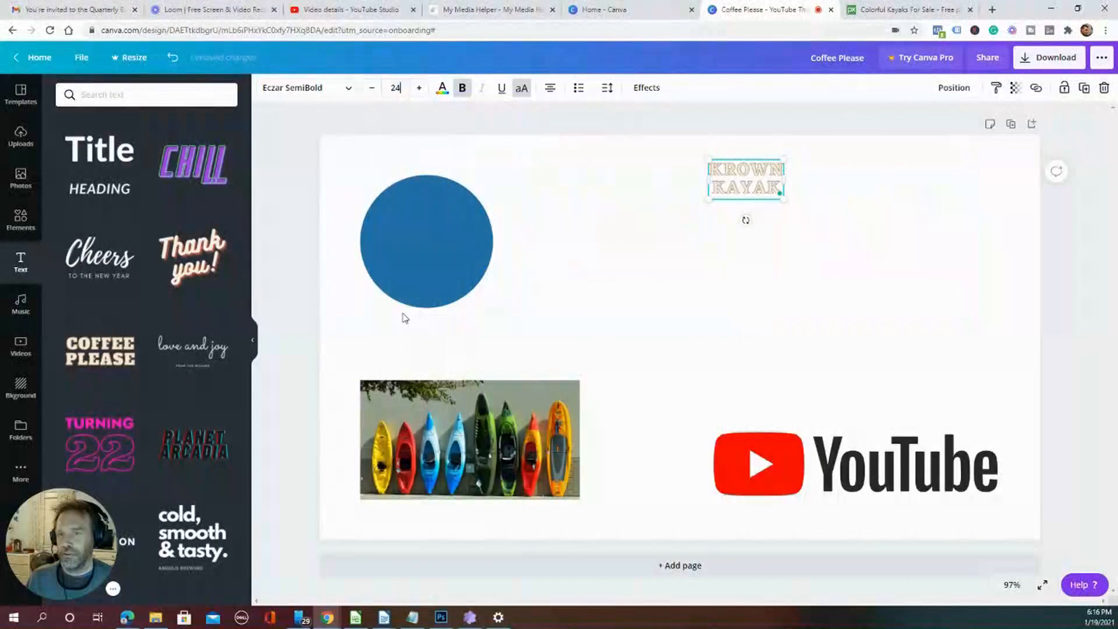
Set the KAYAK line's font size to 88, and move the title farther from the blue circle, above the YouTube logo
click(396, 87)
scroll(407, 336, down, 1)
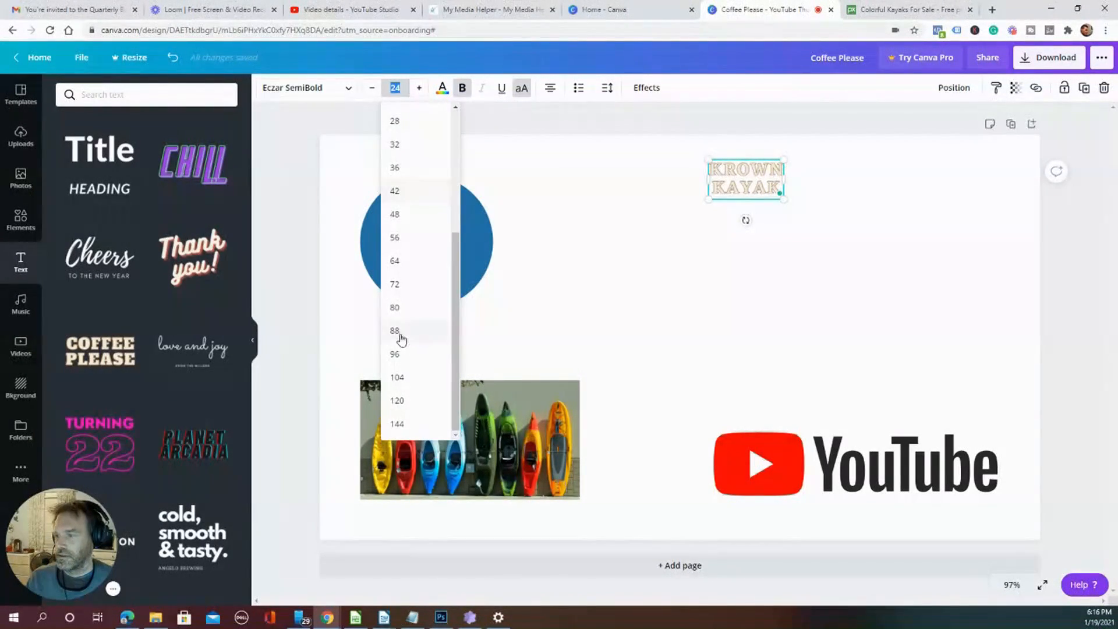
click(401, 336)
drag(743, 181, 866, 234)
click(798, 285)
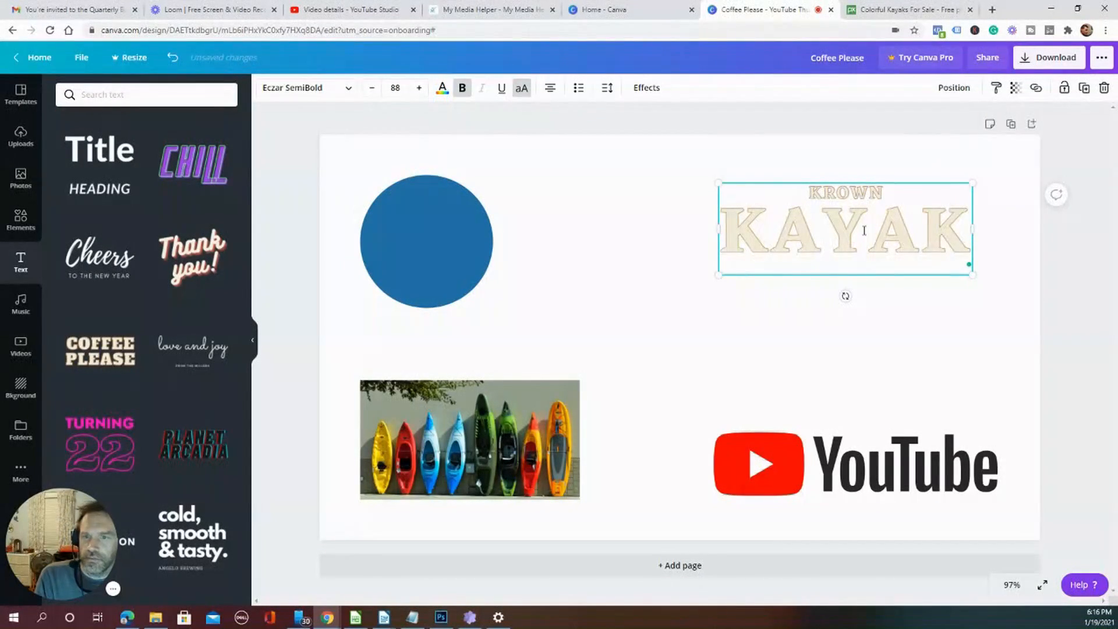
Delete the KROWN KAYAK title from the thumbnail
click(864, 230)
key(Delete)
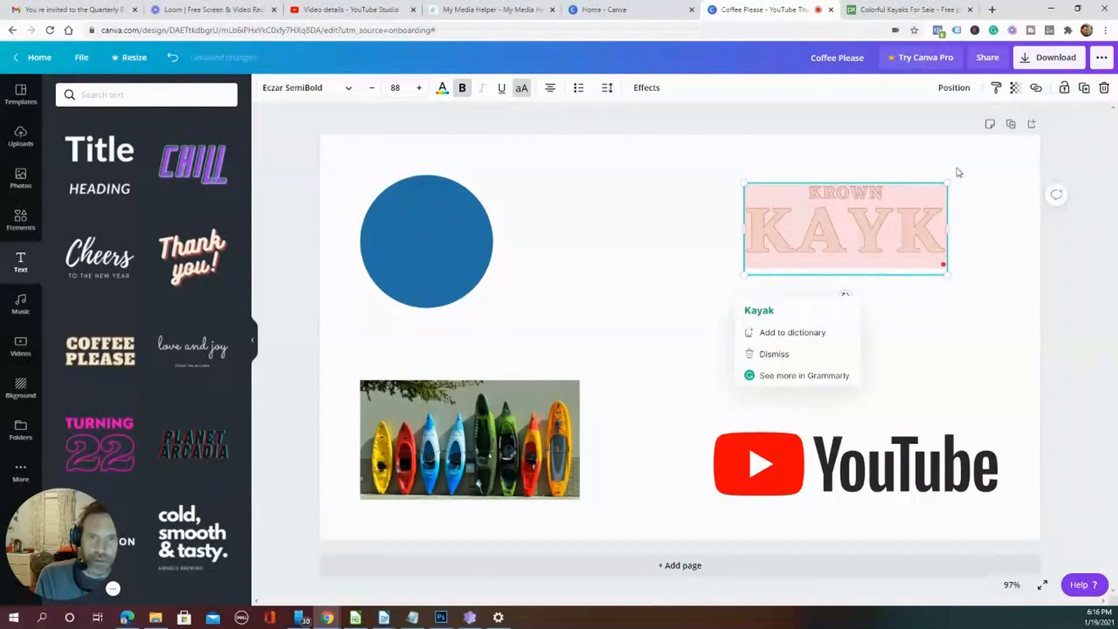
key(ctrl+a)
key(Delete)
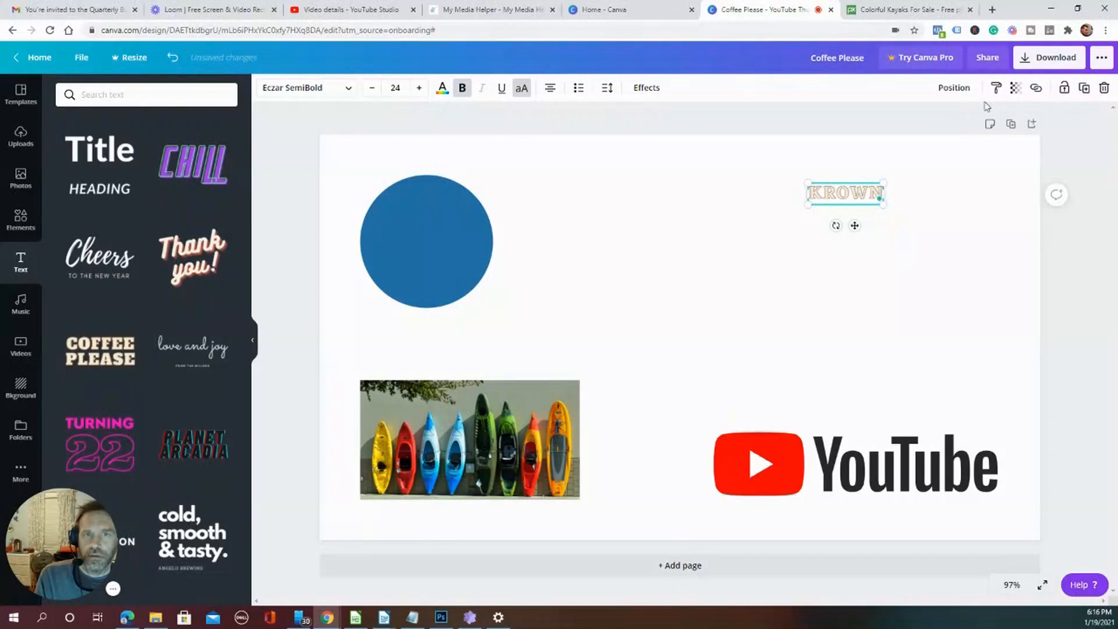
key(Delete)
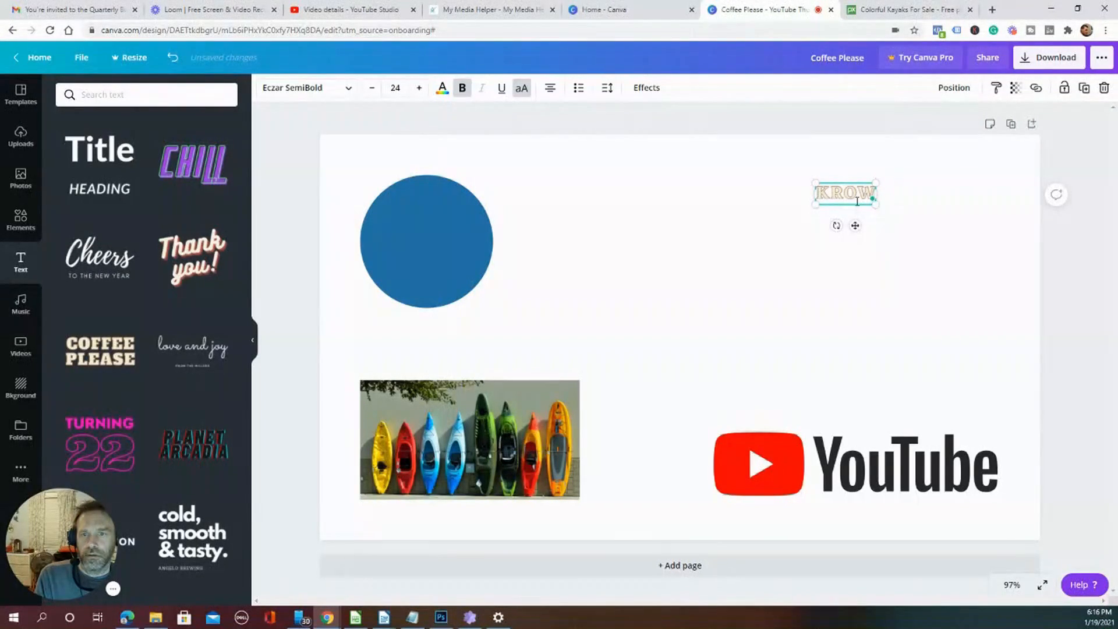
click(843, 256)
click(851, 197)
key(Delete)
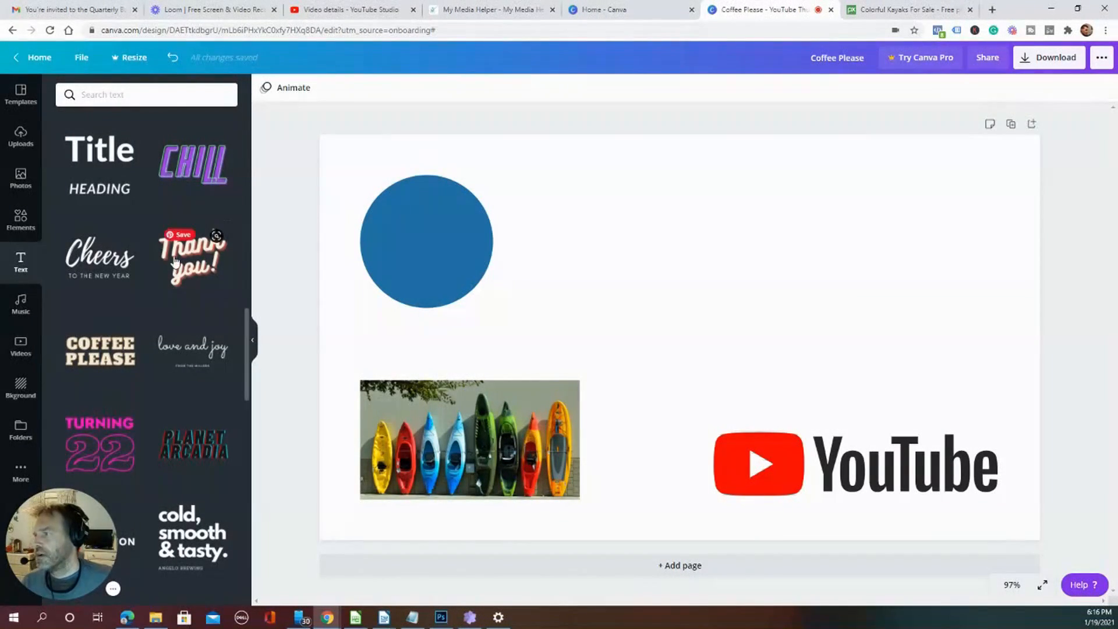
Add a default heading text box beside the blue circle, above the YouTube logo
scroll(176, 245, up, 10)
scroll(176, 244, up, 1)
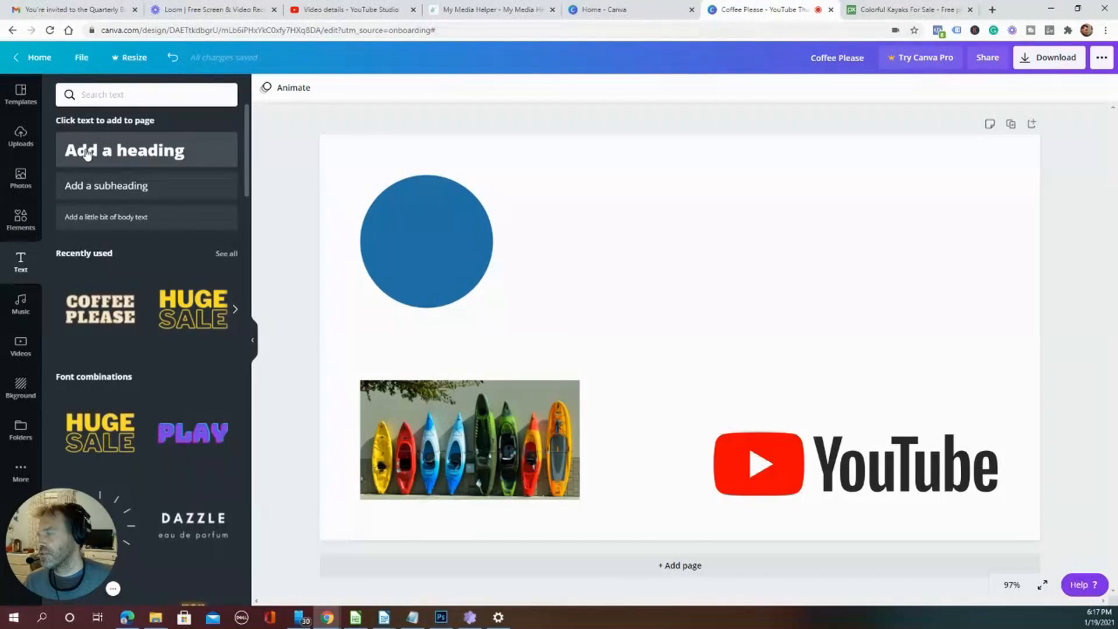
drag(98, 155, 573, 262)
double_click(572, 261)
click(557, 253)
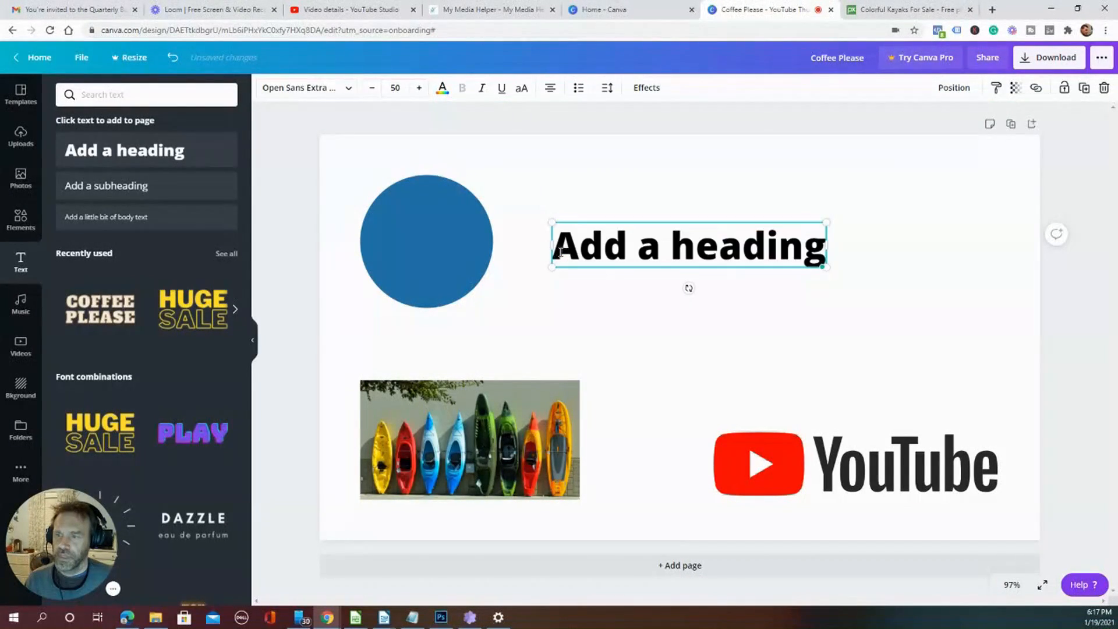
click(815, 328)
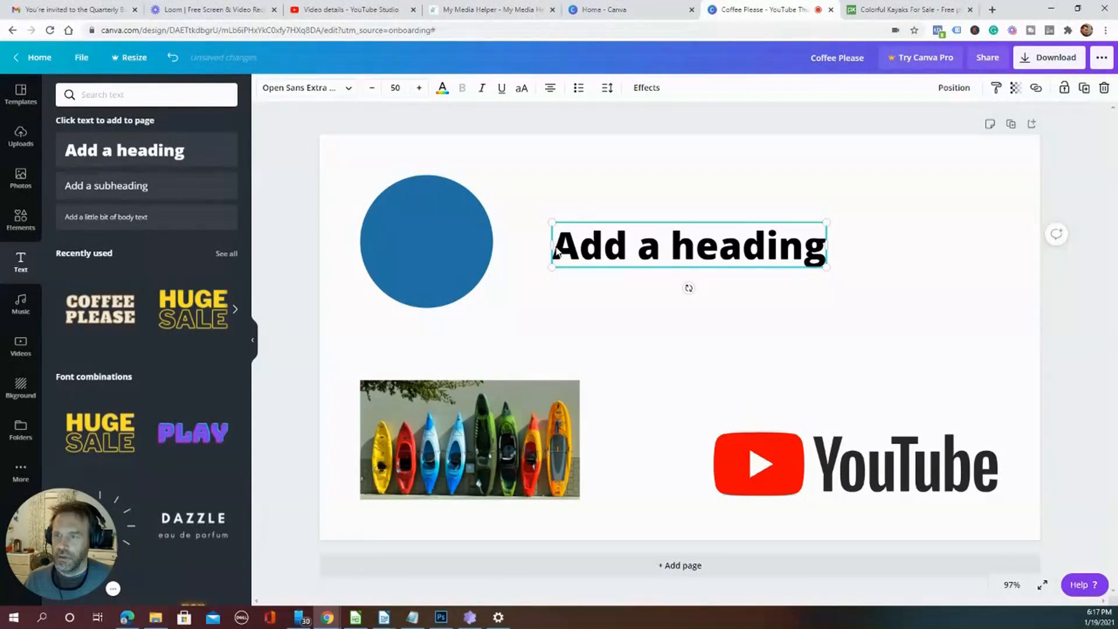
Replace the placeholder text of the heading with "Krown Kayak"
drag(557, 247, 844, 261)
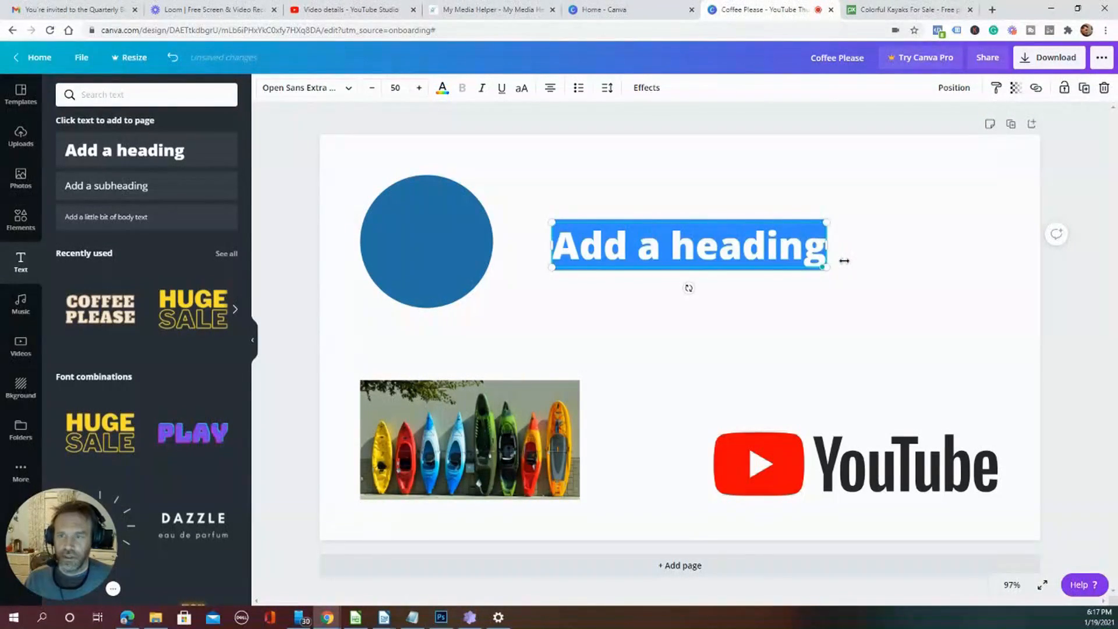
text(Krown)
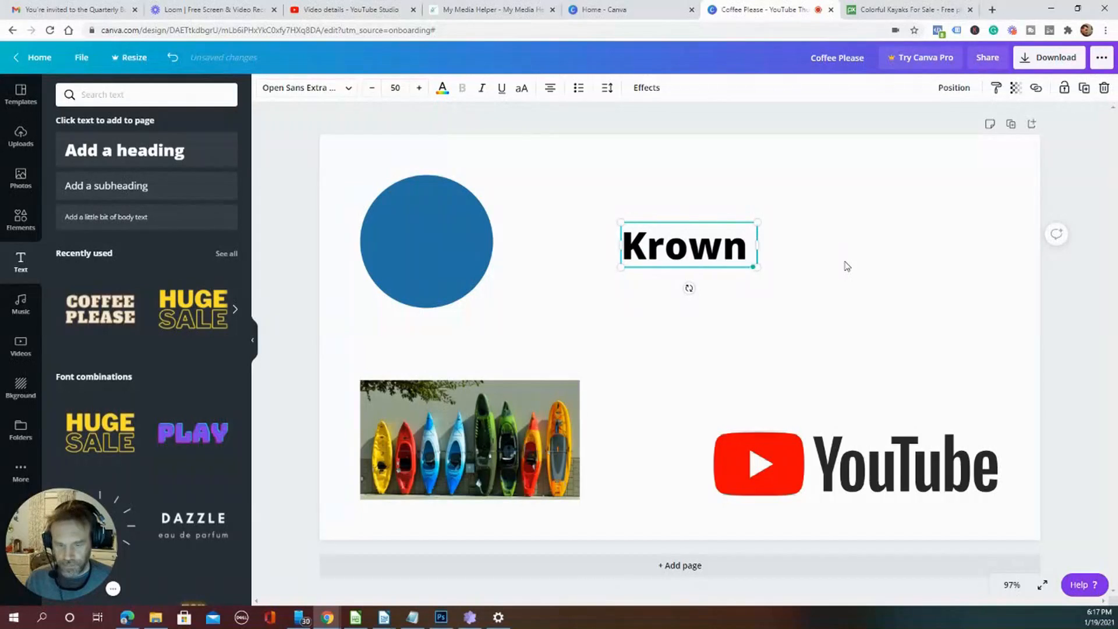
text( Kayak)
click(871, 237)
Move the Krown Kayak title so that its beginning overlaps the blue circle
drag(647, 256, 507, 241)
click(652, 190)
click(608, 186)
click(885, 277)
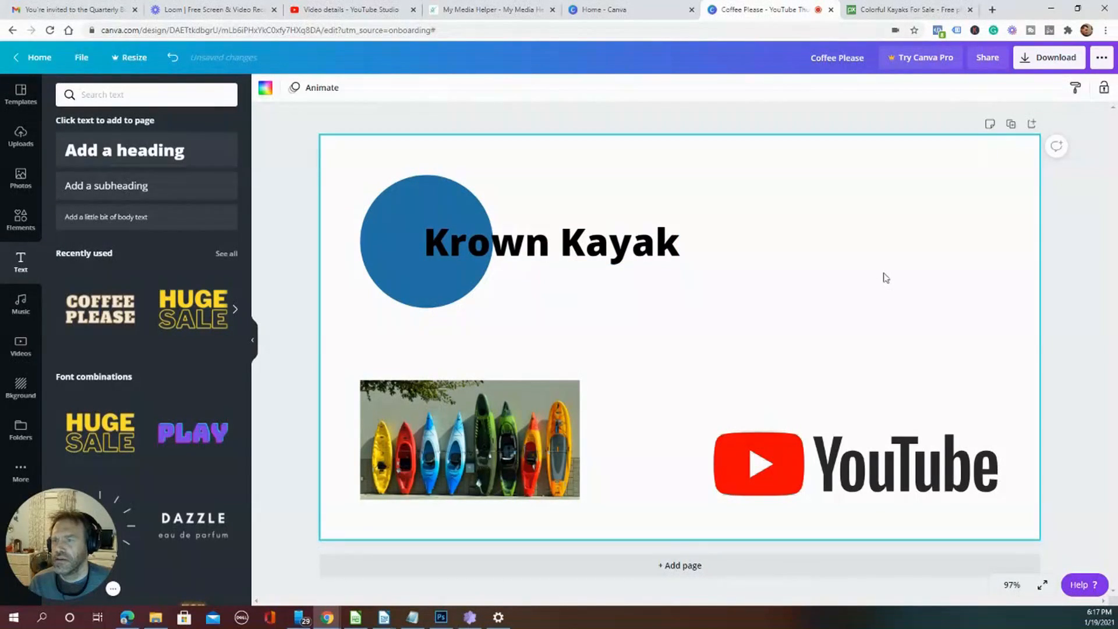
Try white, light blue, grays, black and yellow on the Krown Kayak title, and settle on turquoise from the default colors
click(570, 244)
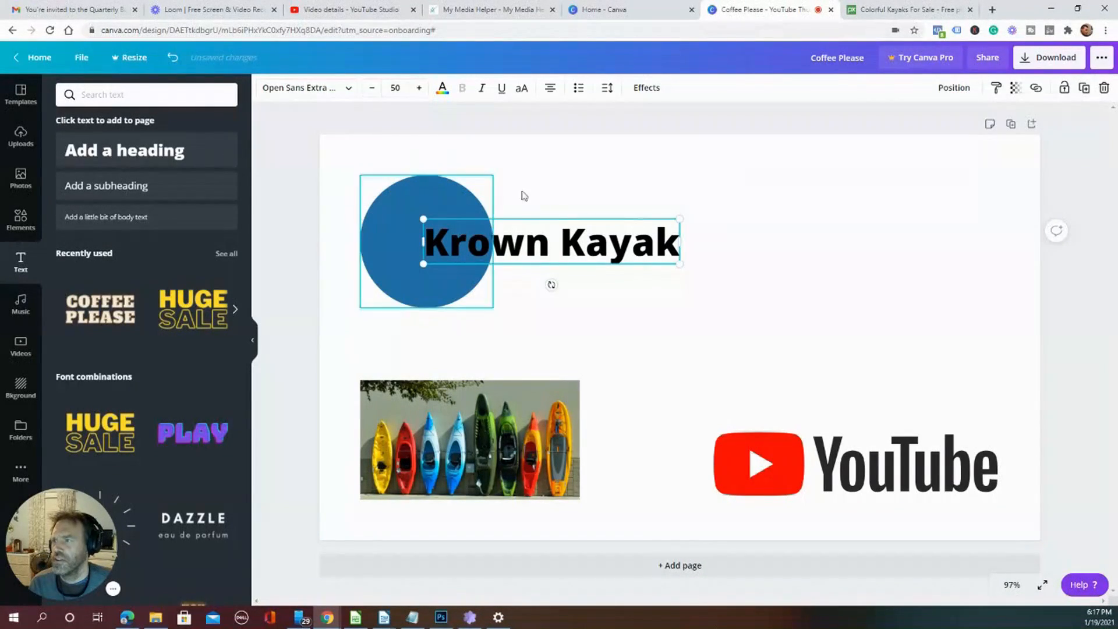
click(444, 93)
click(161, 204)
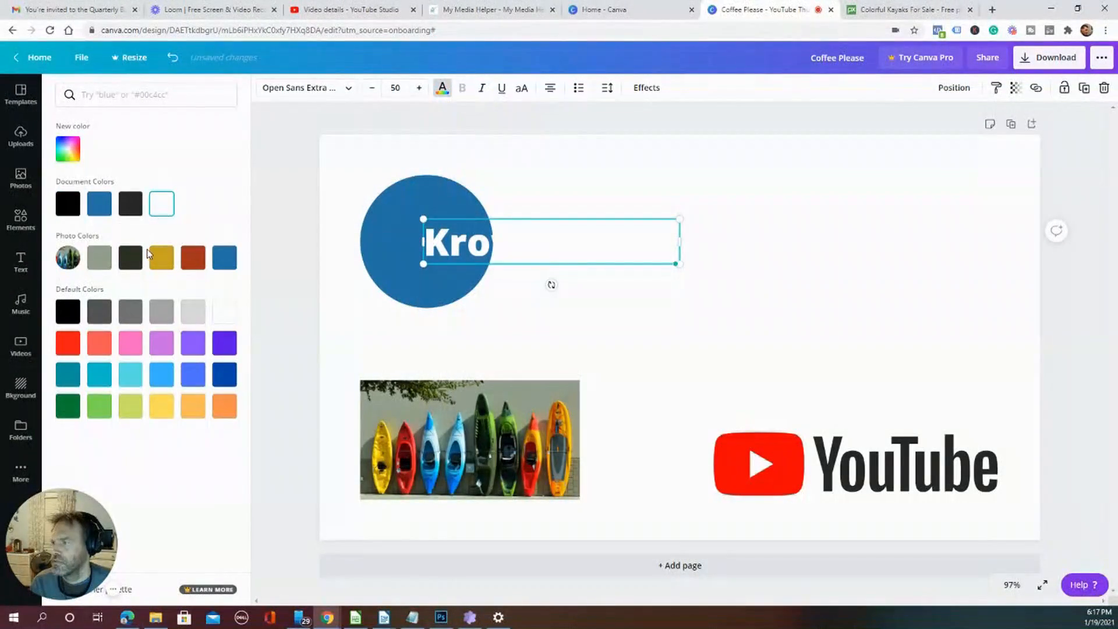
click(156, 373)
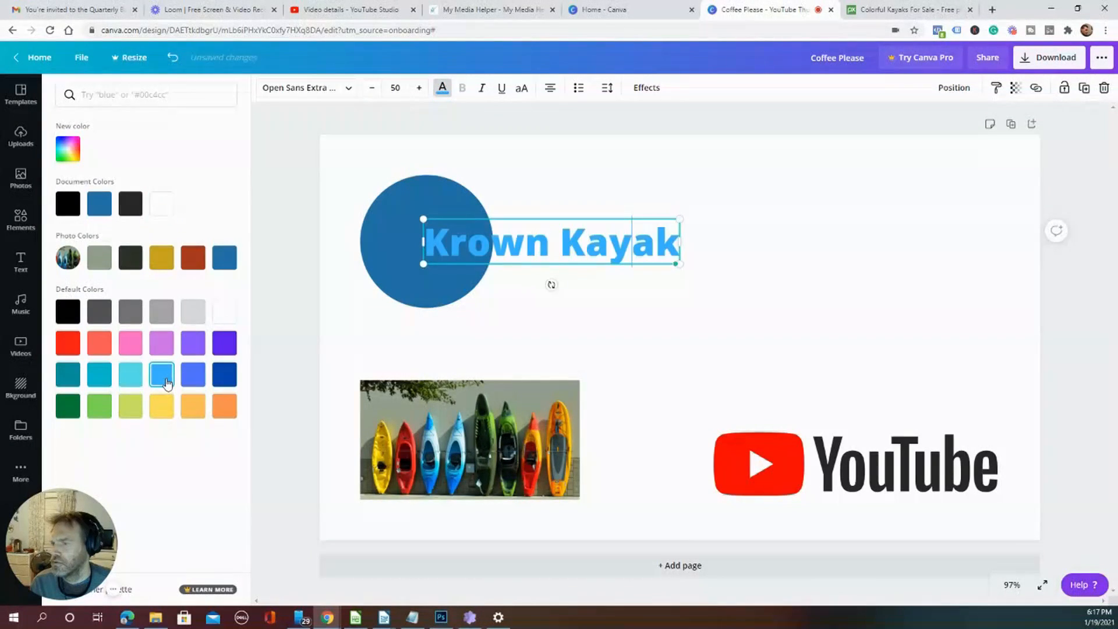
click(130, 311)
click(99, 311)
click(60, 321)
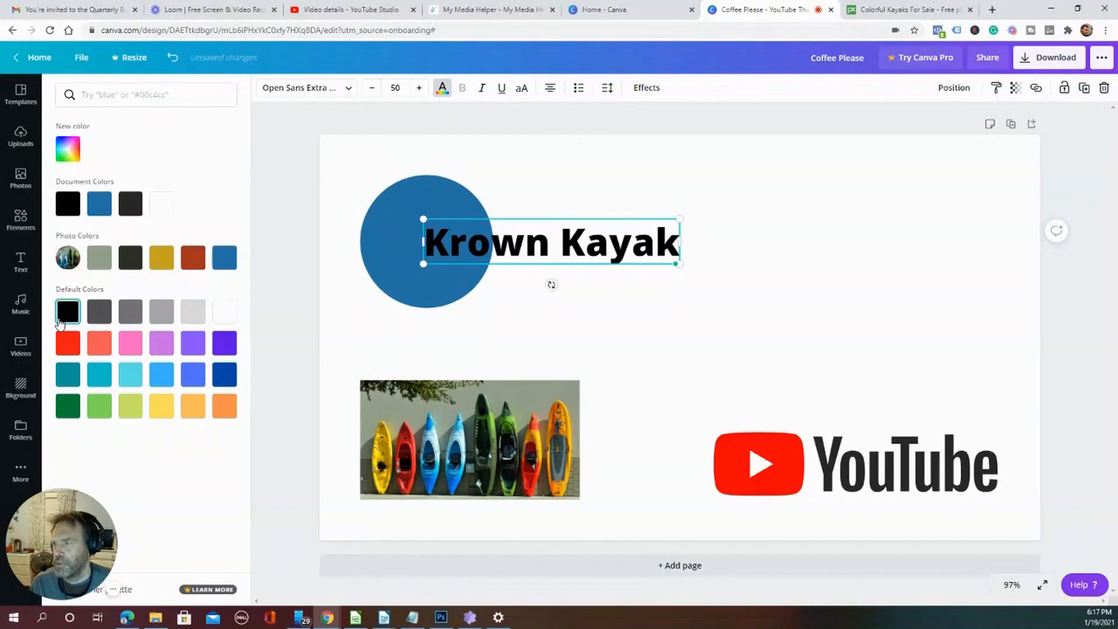
click(160, 409)
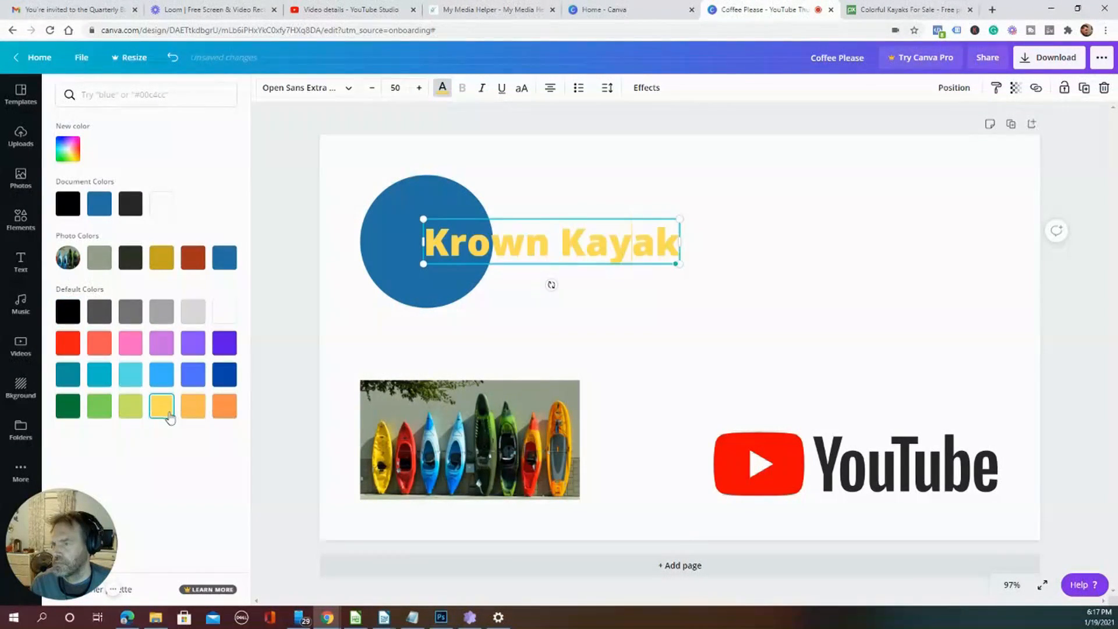
click(107, 380)
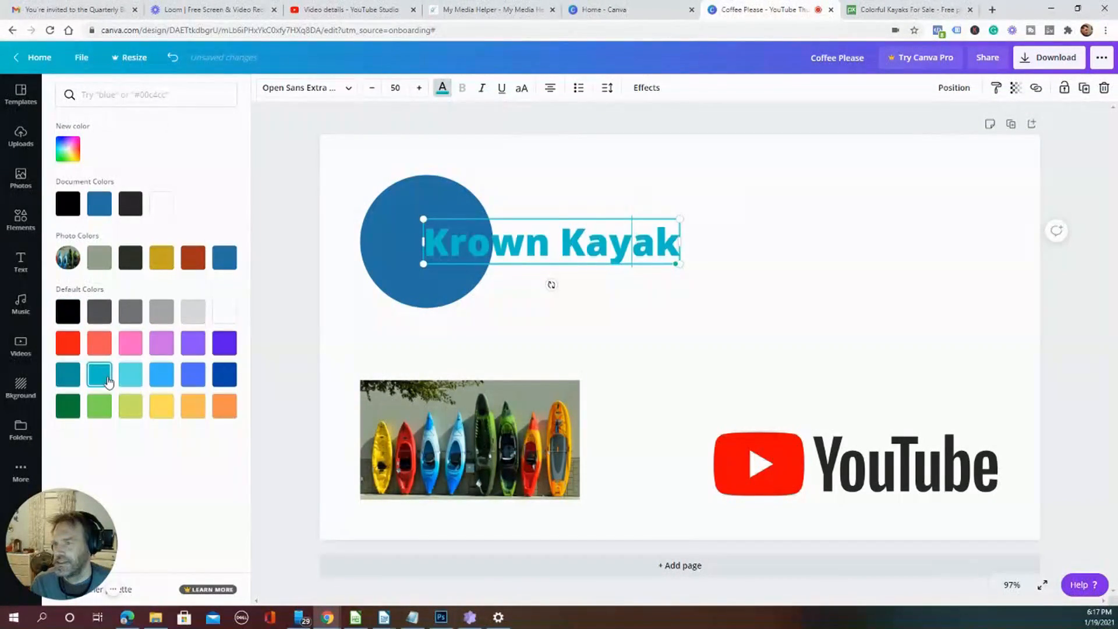
key(Escape)
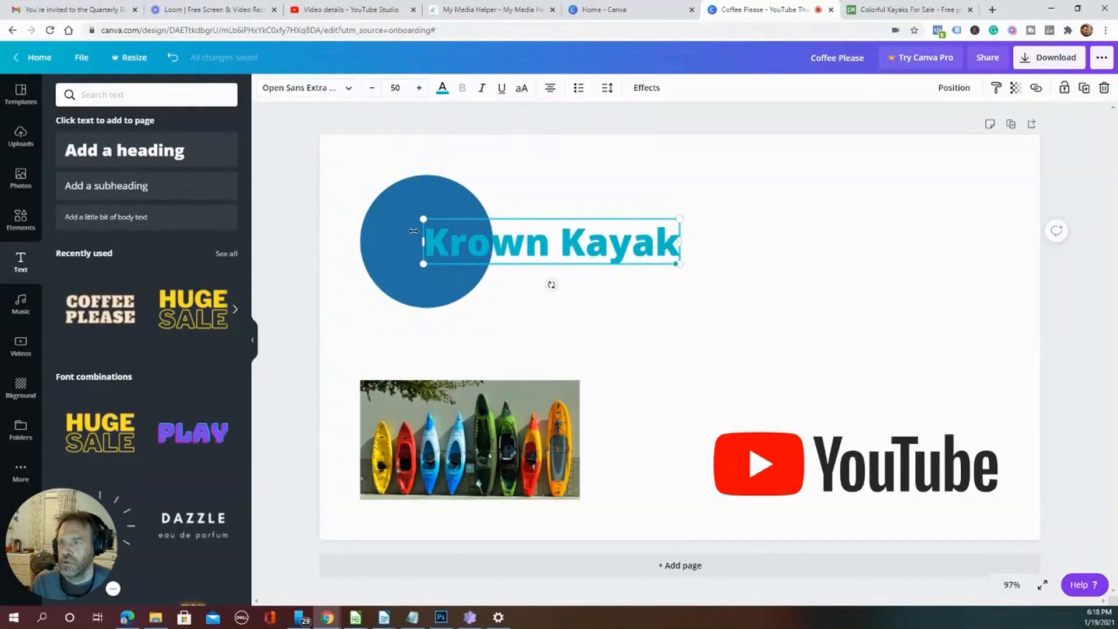
Look at the fonts available for the Krown Kayak title
drag(433, 236, 672, 237)
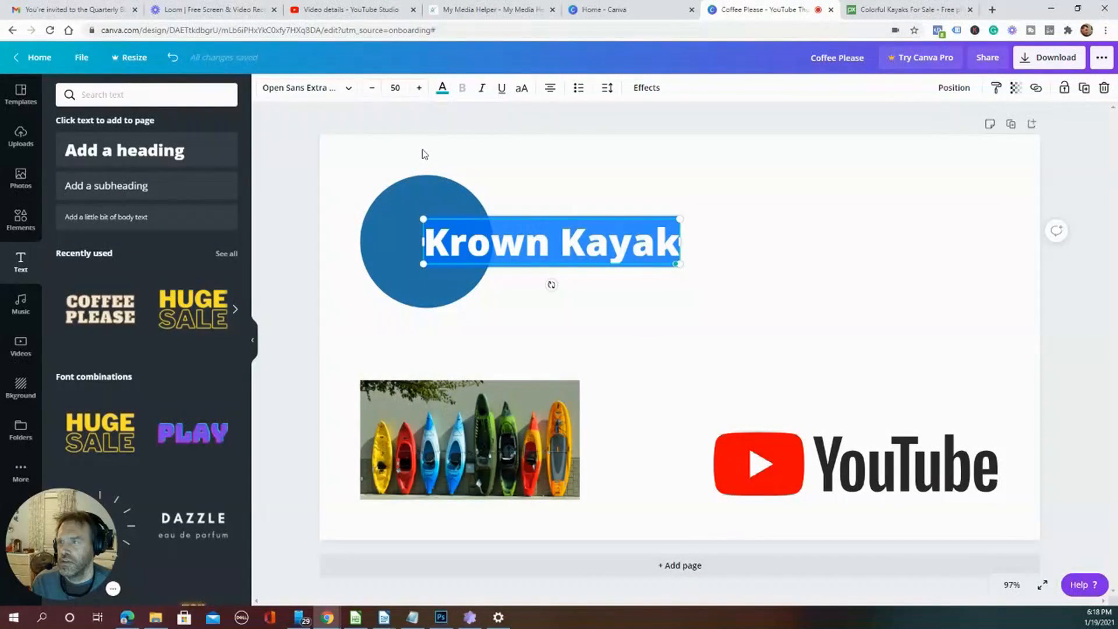
click(349, 88)
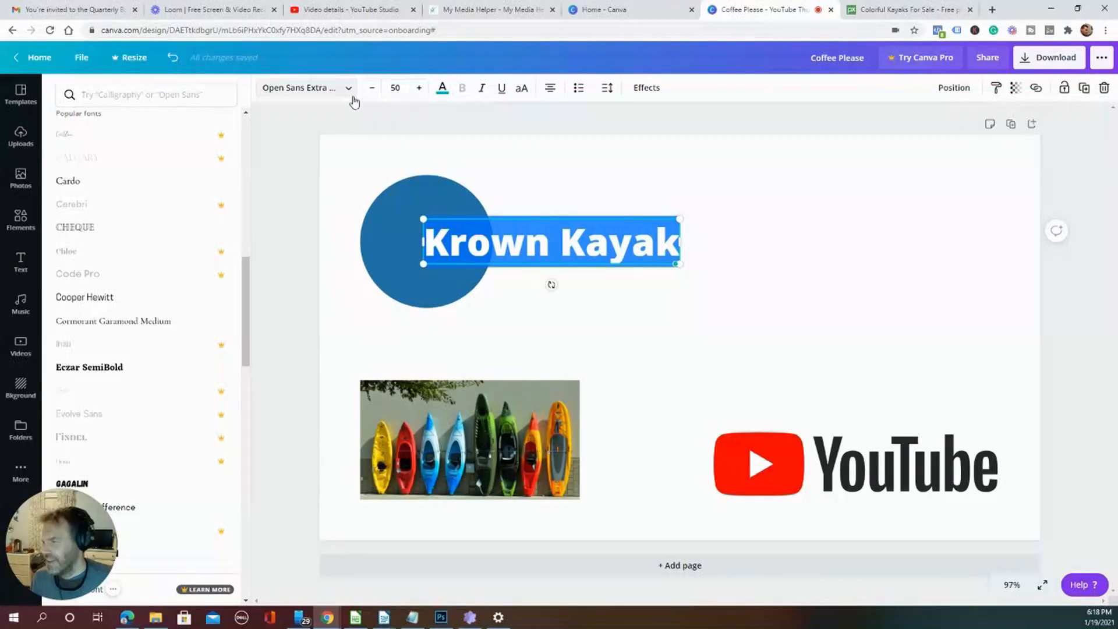
key(Escape)
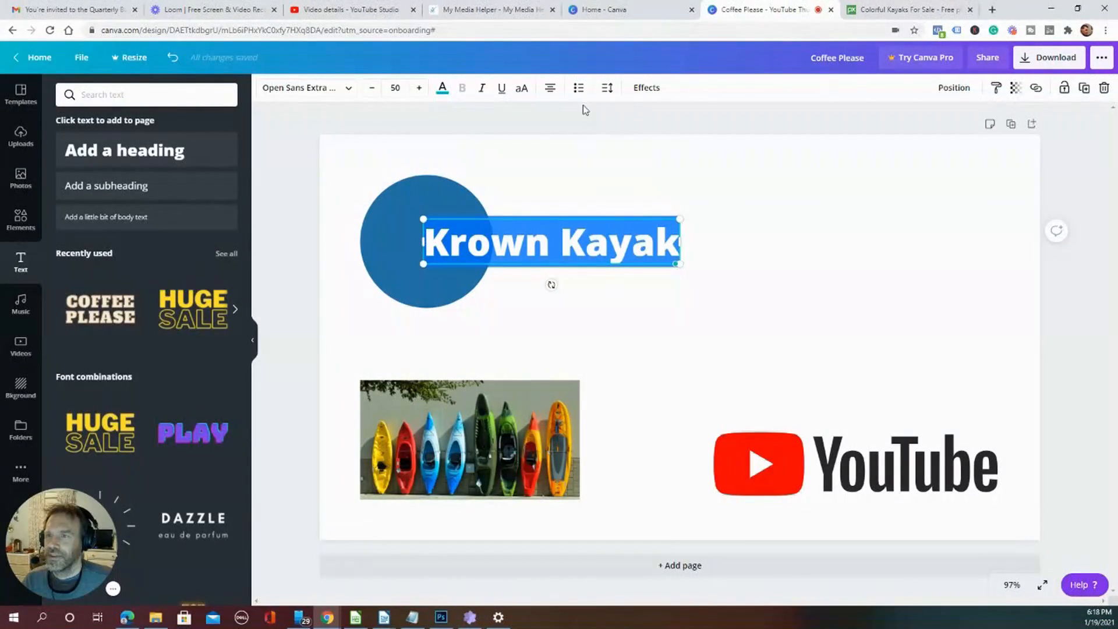
Try a letter spacing of 487 on the Krown Kayak title and reset it to 0
click(612, 92)
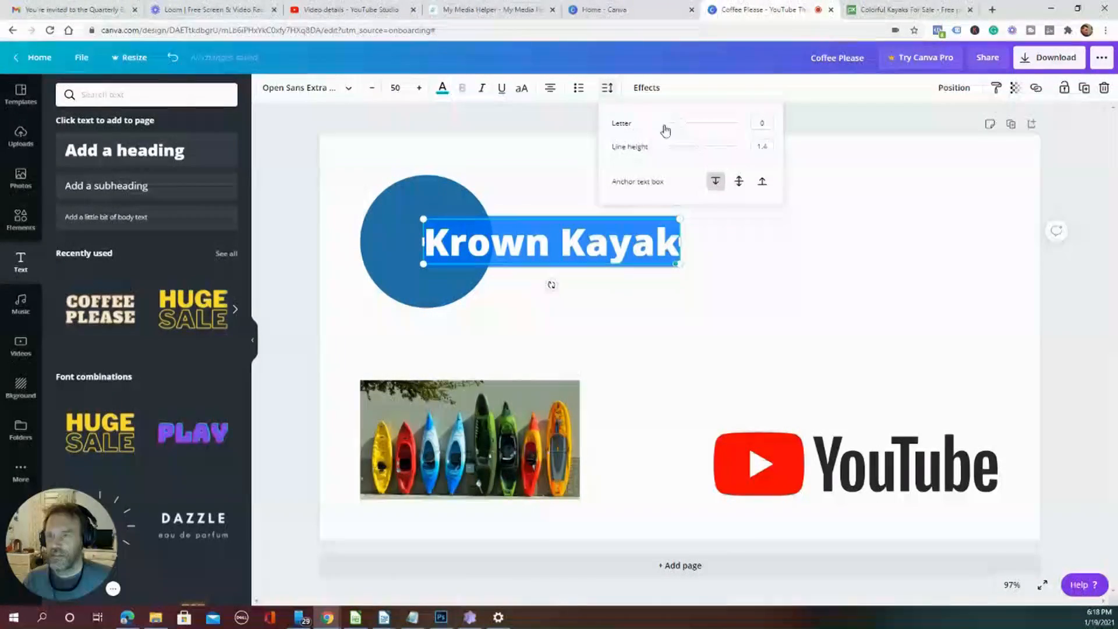
drag(679, 133, 717, 134)
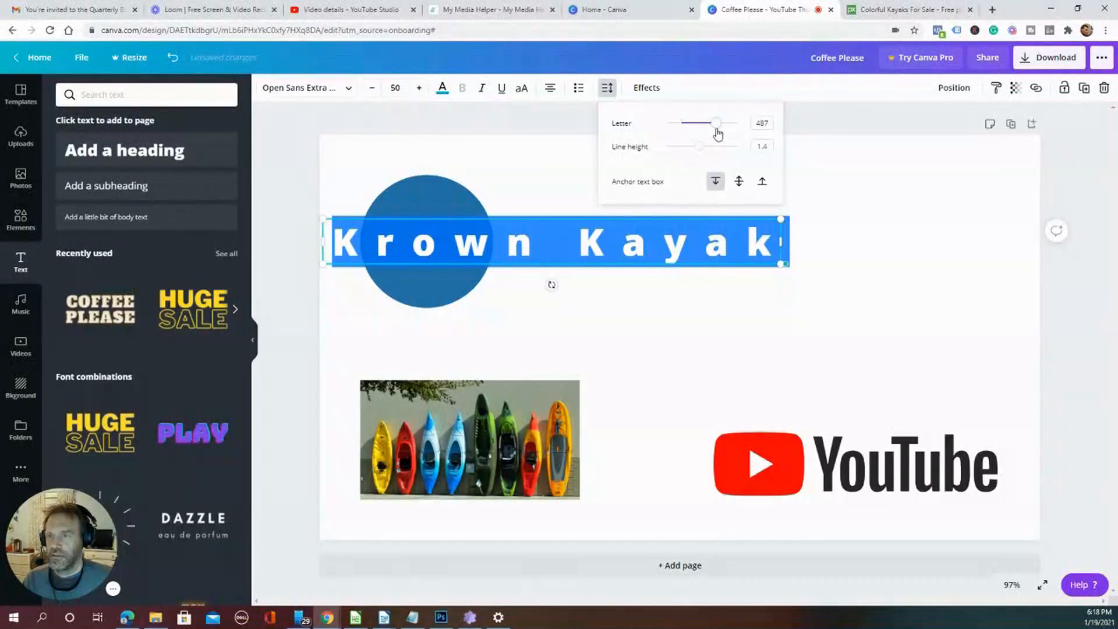
click(754, 123)
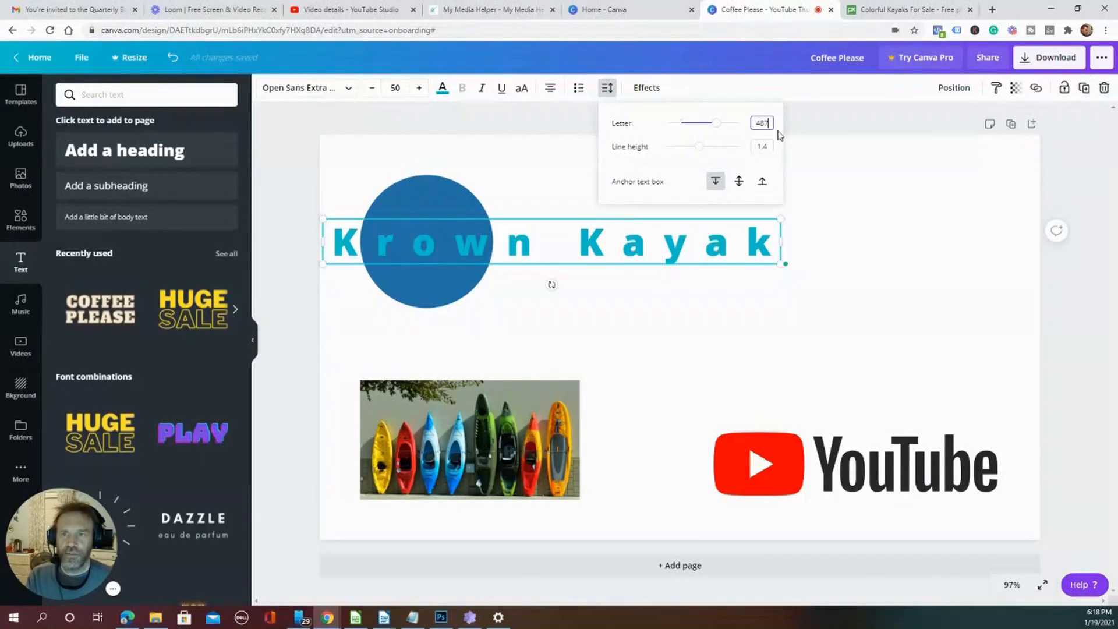
text(0)
click(858, 167)
Try the Shadow effect and the Lift effect at intensity 69 on the Krown Kayak title
click(517, 228)
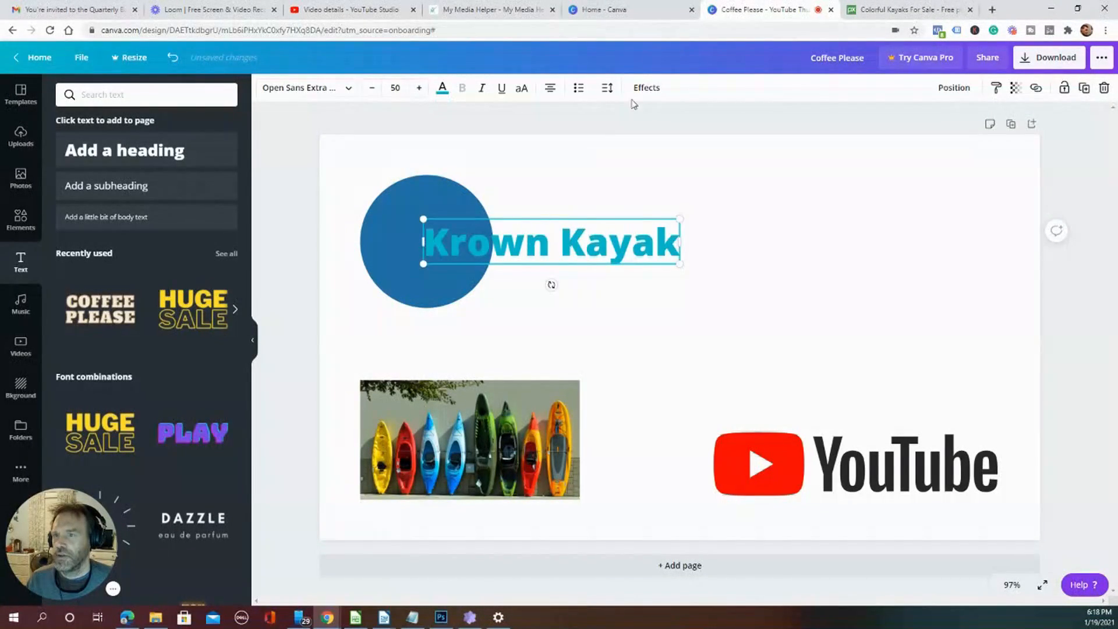
click(647, 94)
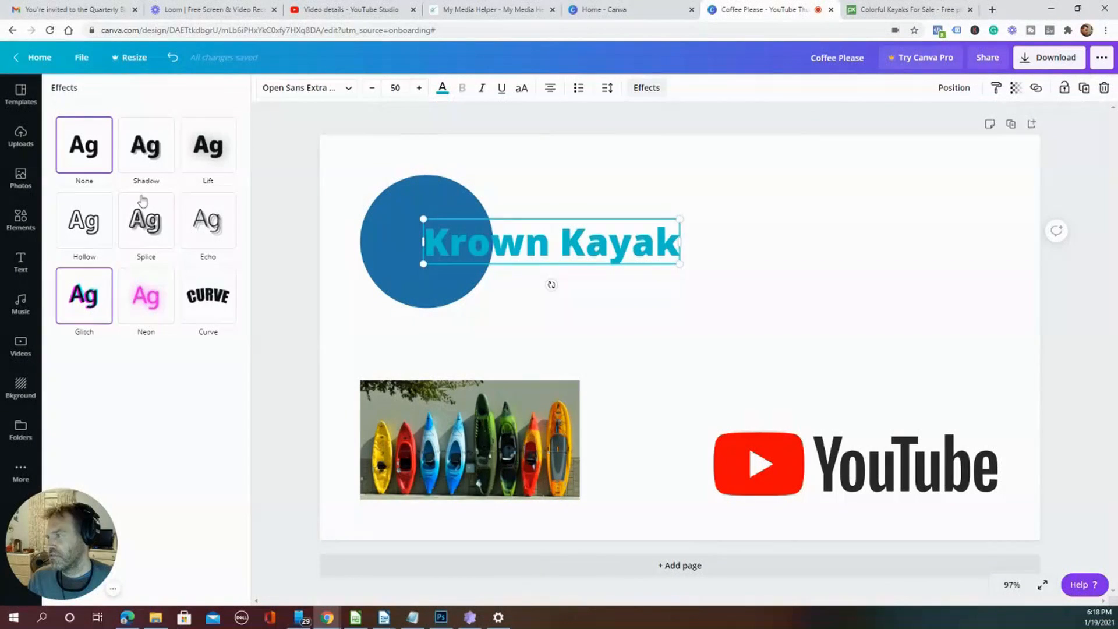
click(161, 156)
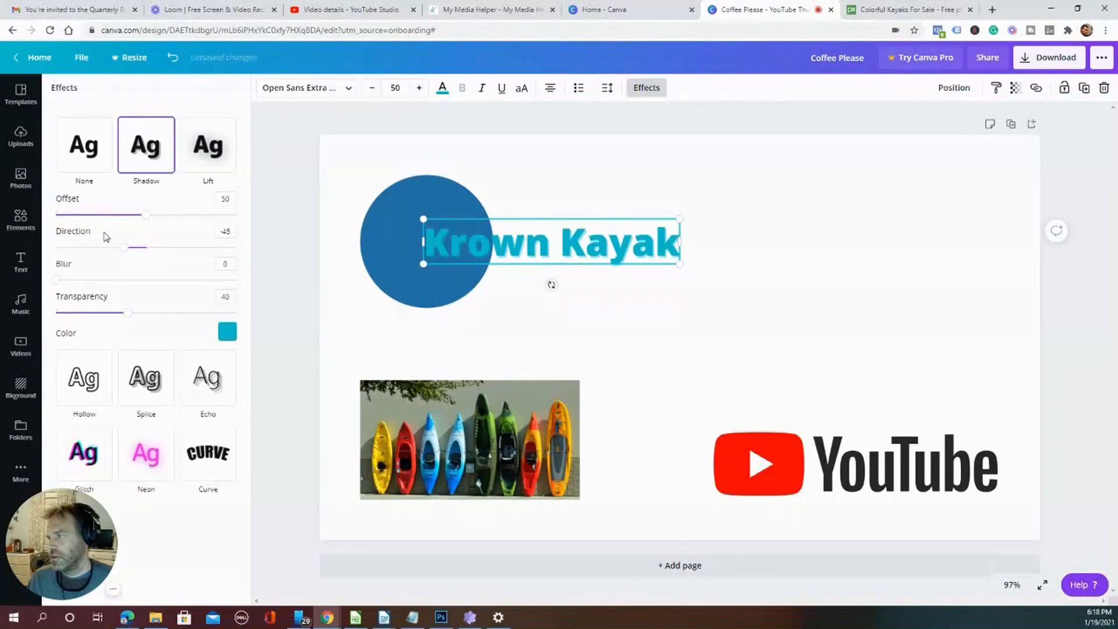
click(197, 159)
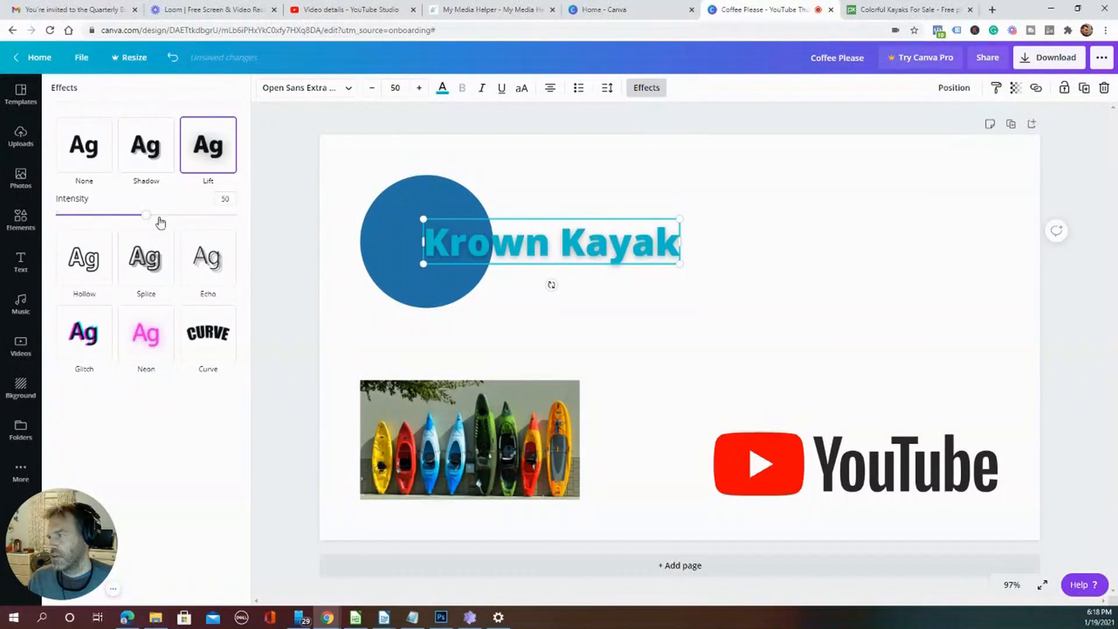
drag(146, 219, 182, 227)
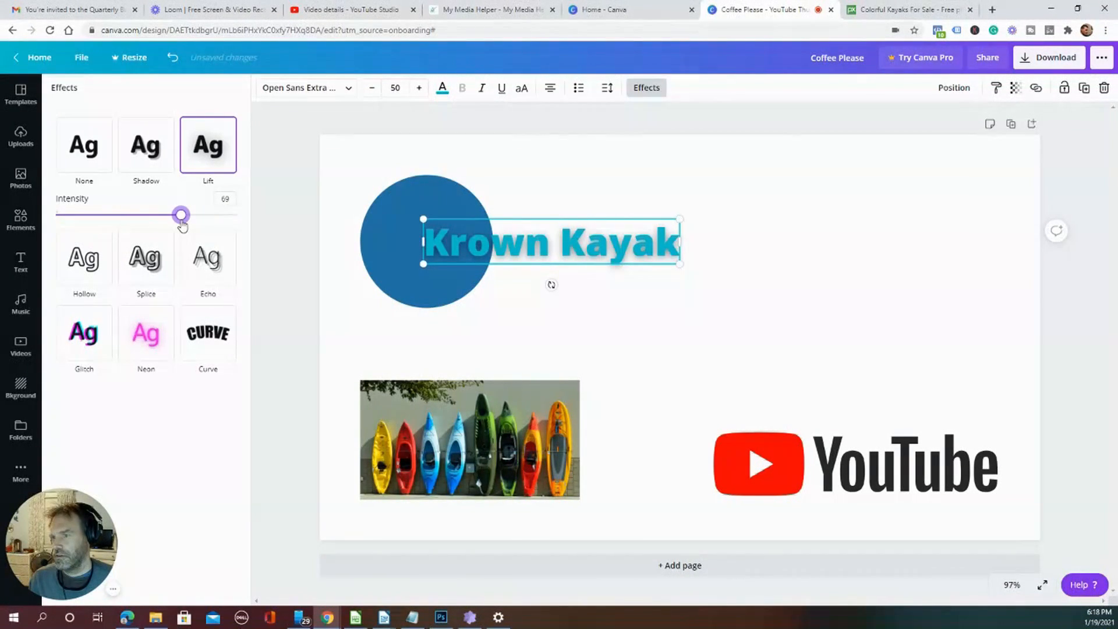
Apply the Shadow effect to the Krown Kayak title with a dark gray shadow color
click(149, 163)
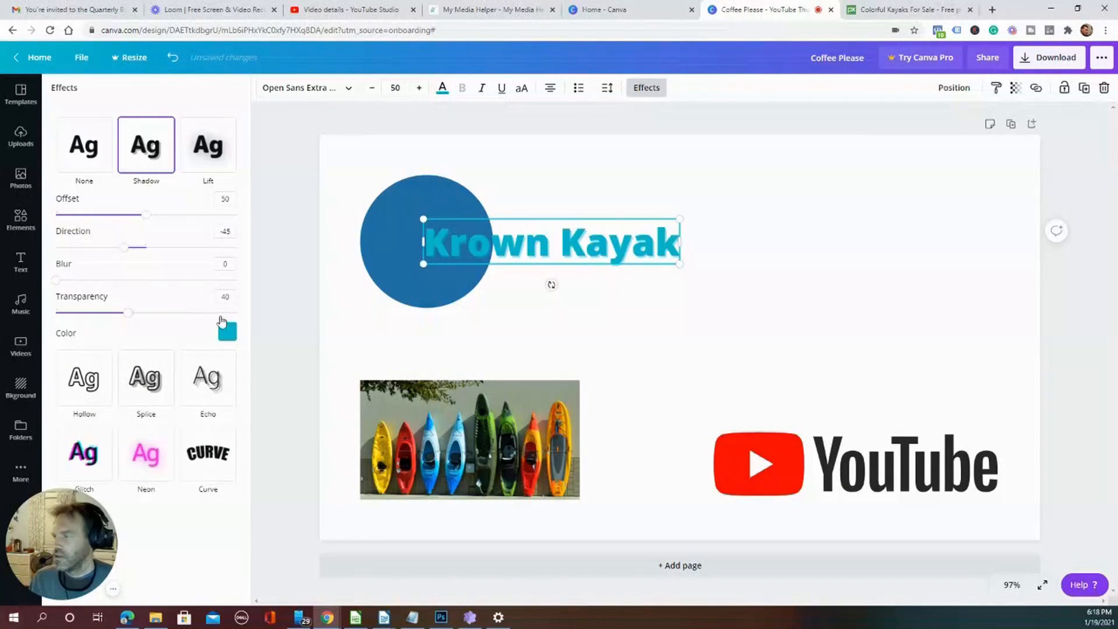
click(227, 330)
click(190, 433)
click(160, 440)
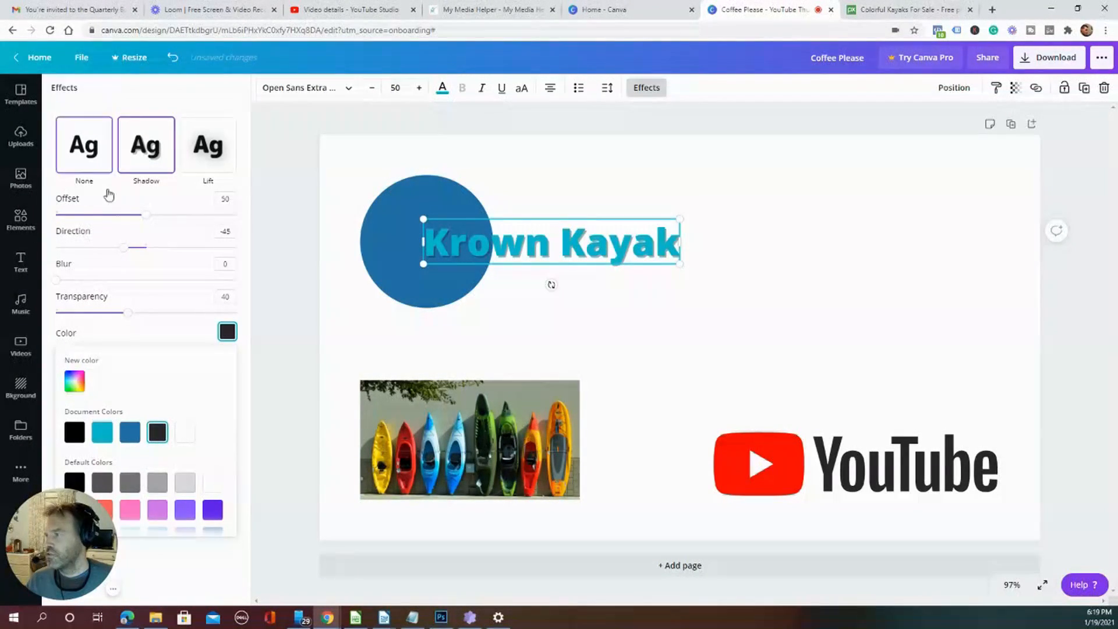
Increase the title shadow's offset beyond 64 and set its transparency to 44
drag(148, 221, 174, 228)
drag(133, 316, 137, 317)
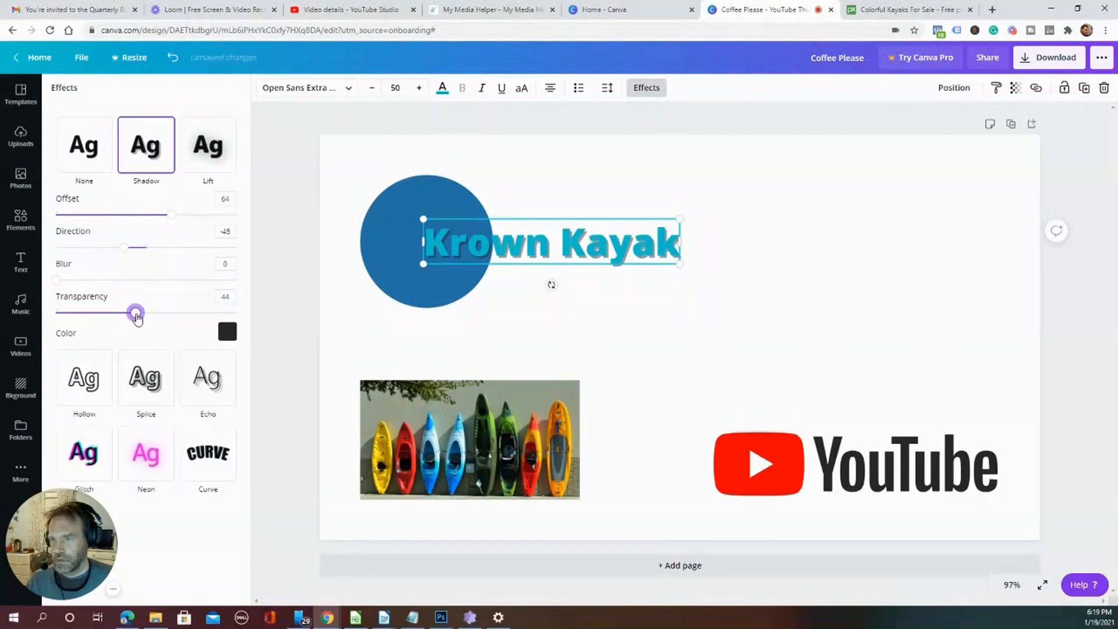
drag(168, 226, 202, 227)
click(829, 314)
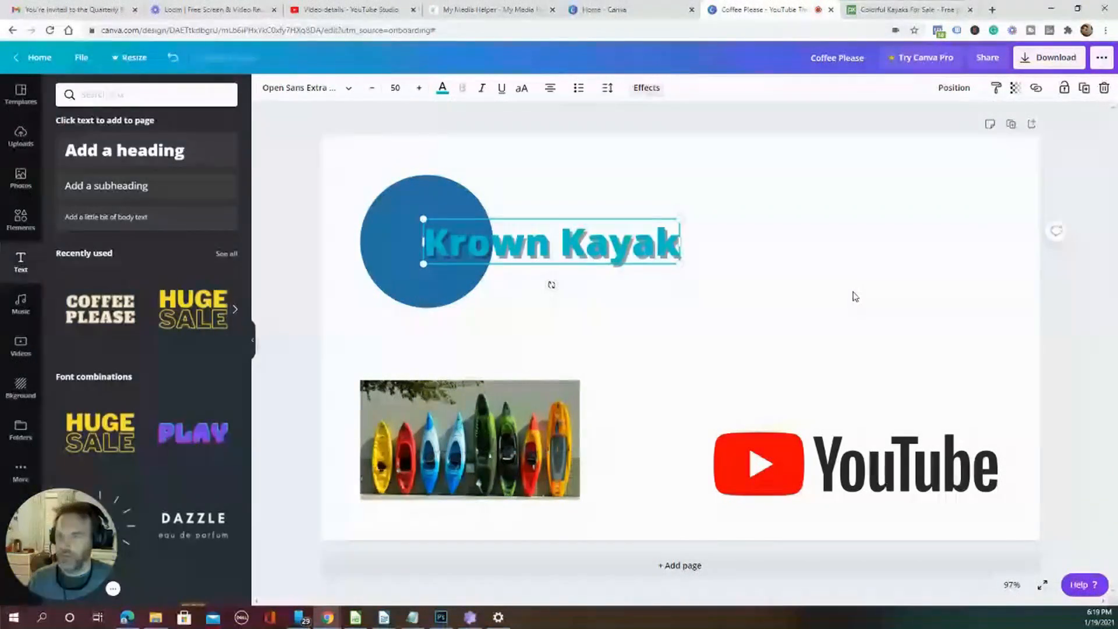
click(871, 242)
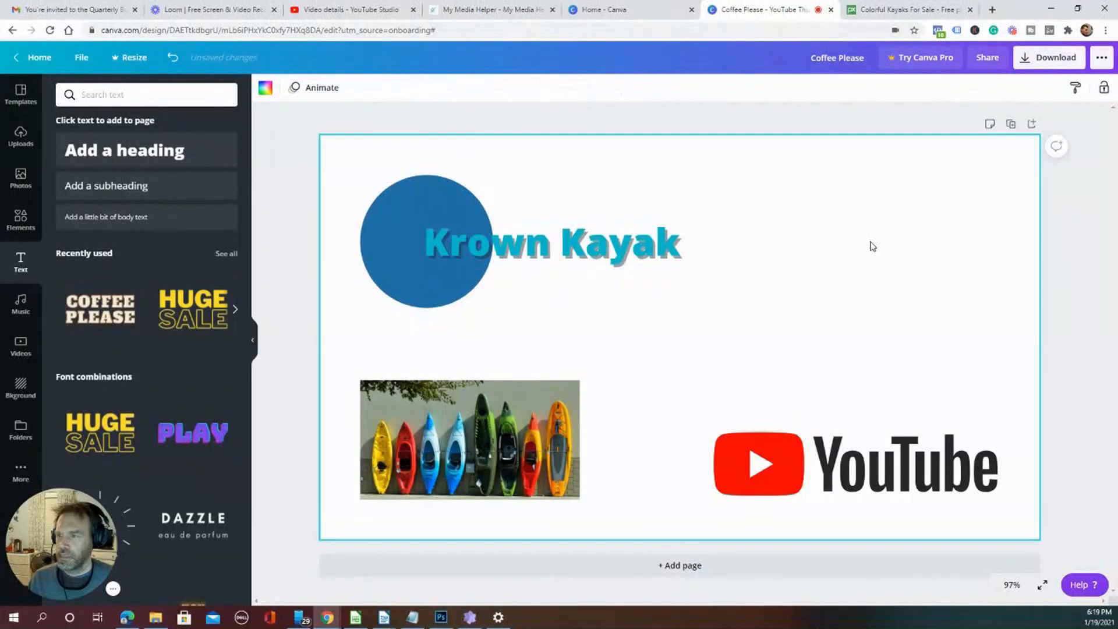
Nudge the Krown Kayak title slightly to the right over the blue circle
click(477, 243)
drag(480, 244, 487, 243)
click(881, 248)
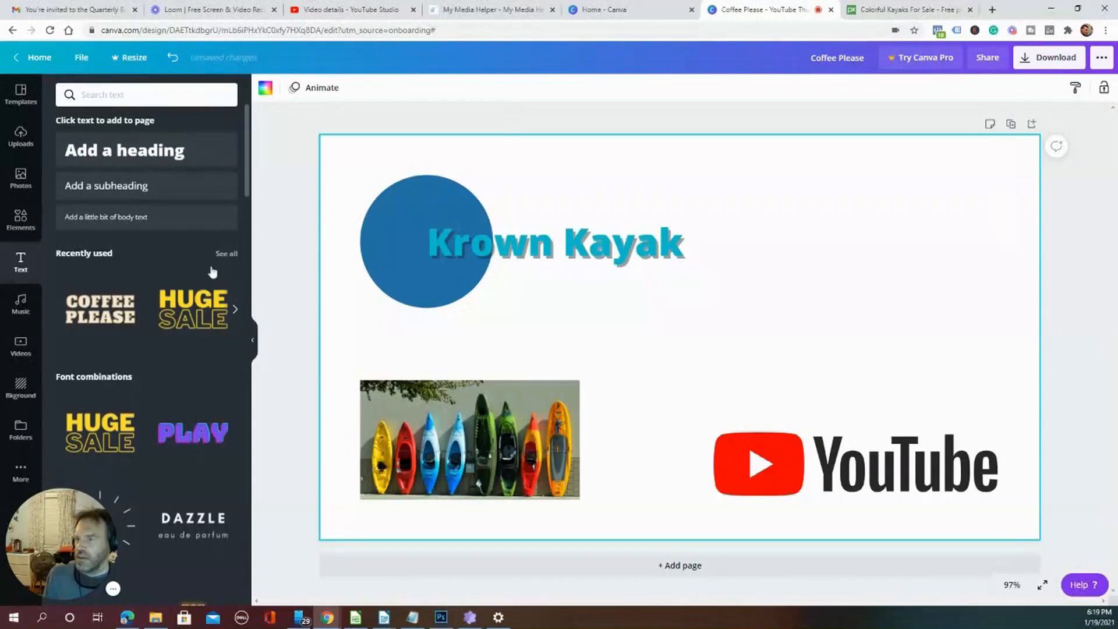
Add a default subheading above the YouTube logo and a default body text box beside the title
drag(66, 197, 793, 311)
click(138, 230)
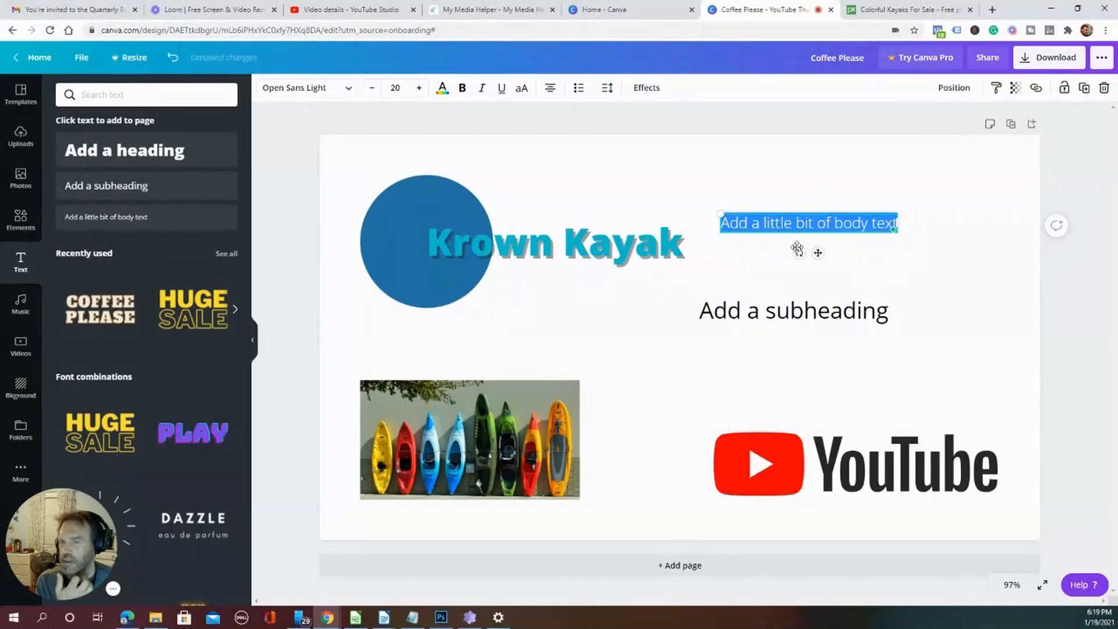
click(756, 227)
Delete the placeholder subheading and the body text box from the thumbnail
click(823, 322)
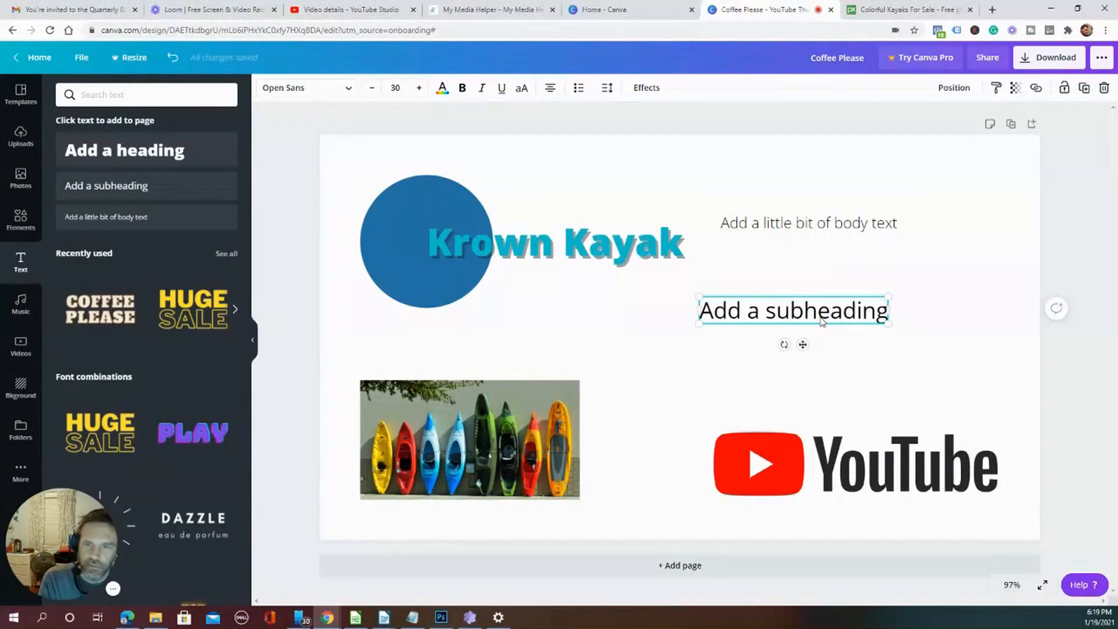
key(Delete)
click(784, 234)
key(Delete)
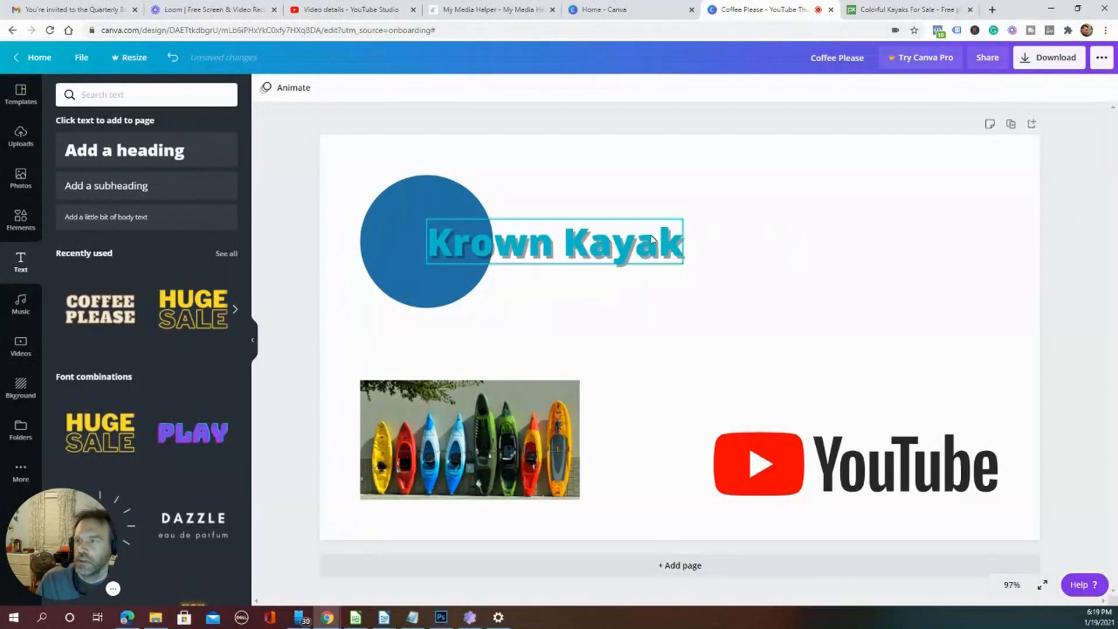
Look at the audio tracks offered in the music library
click(20, 303)
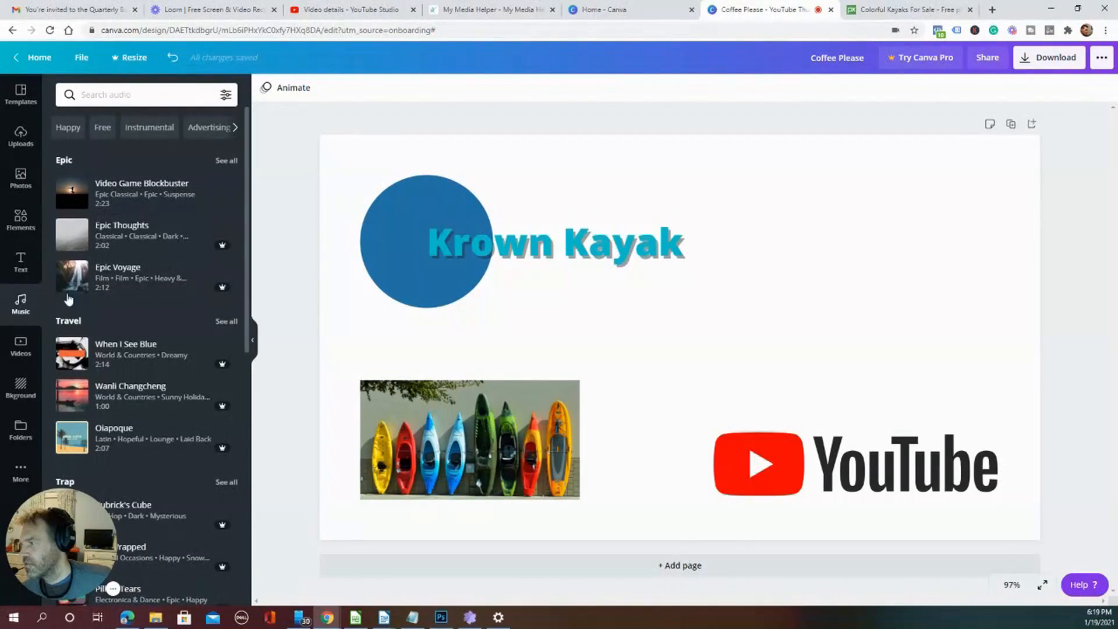
mouse_move(89, 198)
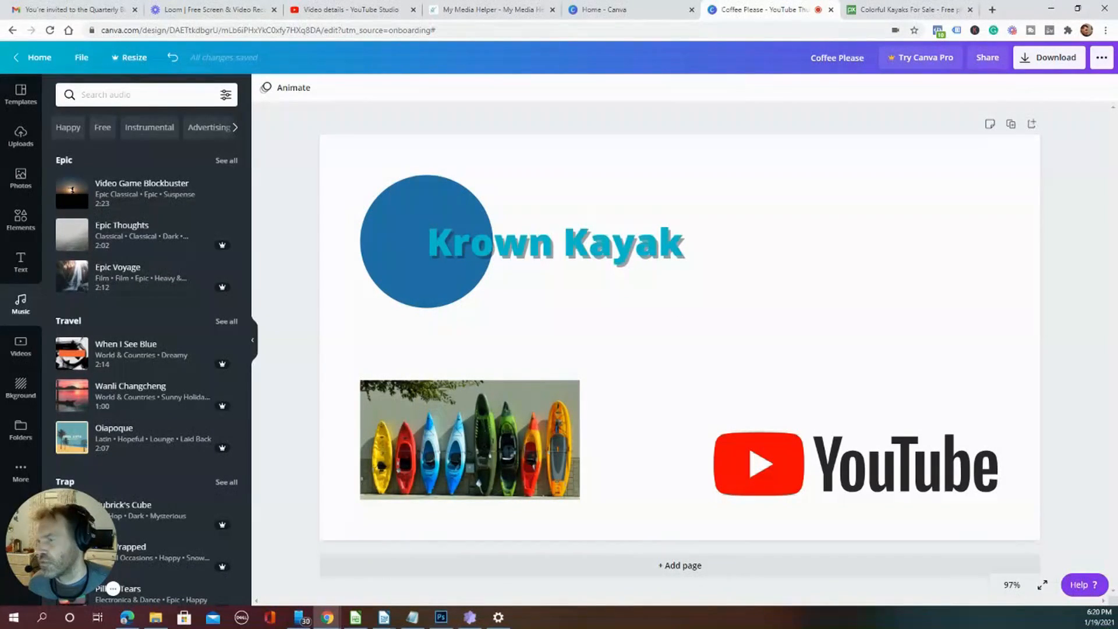
Add the recently used snowy river video to the thumbnail and enlarge it to cover the whole page
click(24, 349)
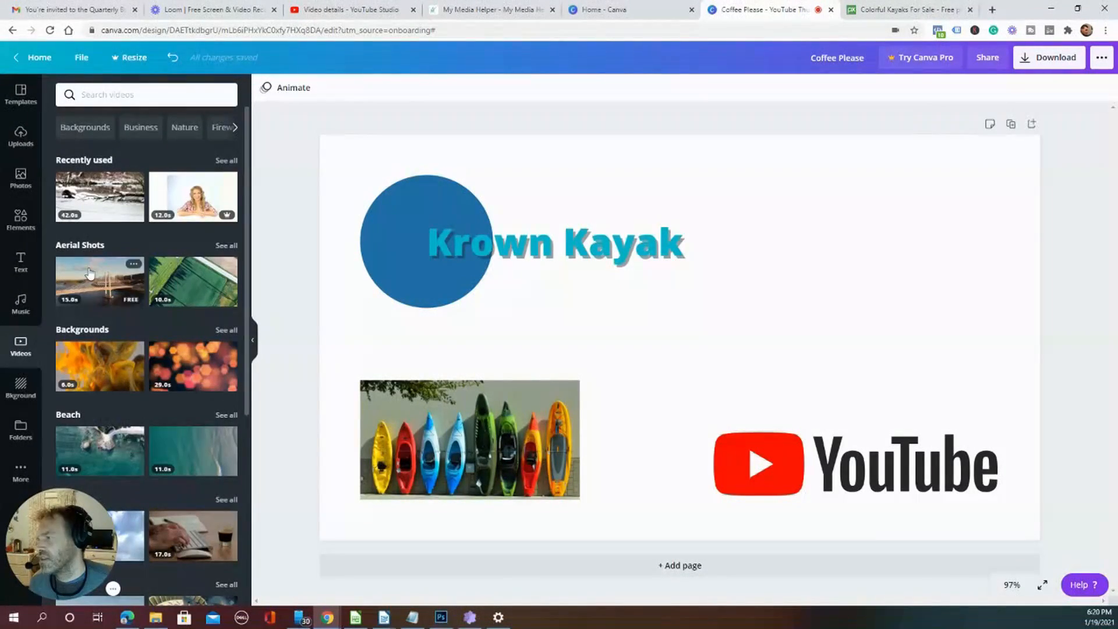
drag(99, 196, 450, 214)
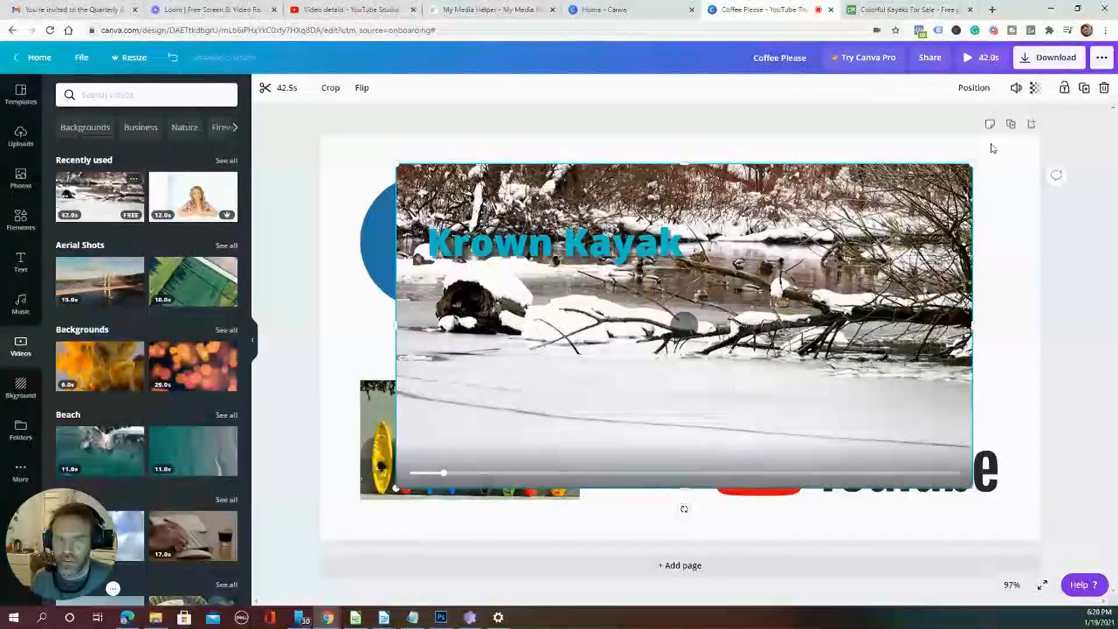
drag(972, 164, 1051, 119)
drag(756, 261, 680, 277)
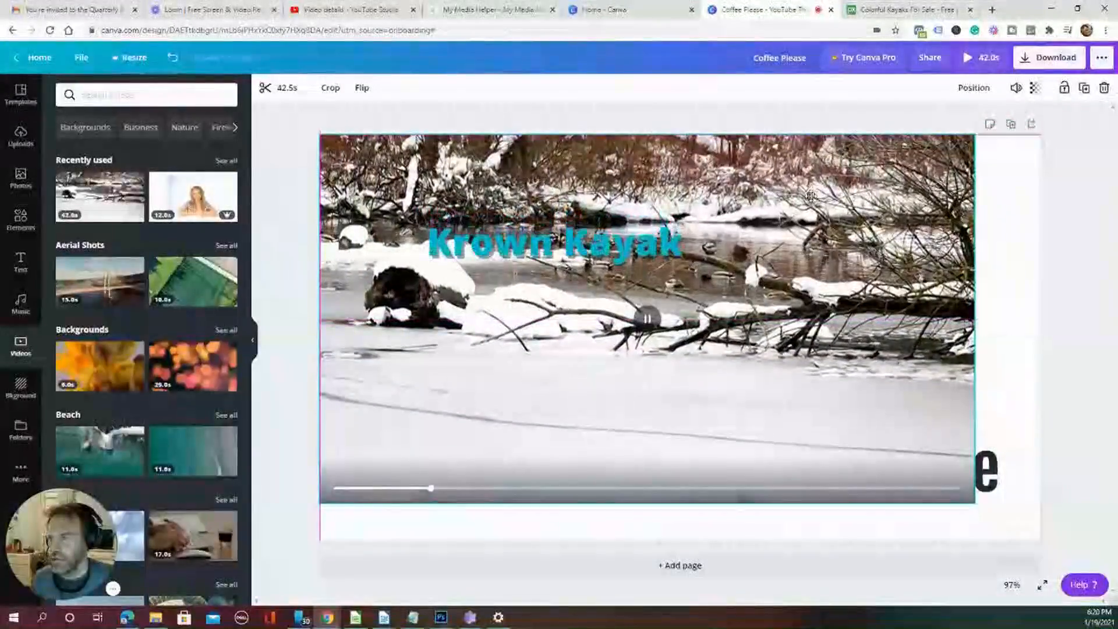
drag(976, 499, 1040, 532)
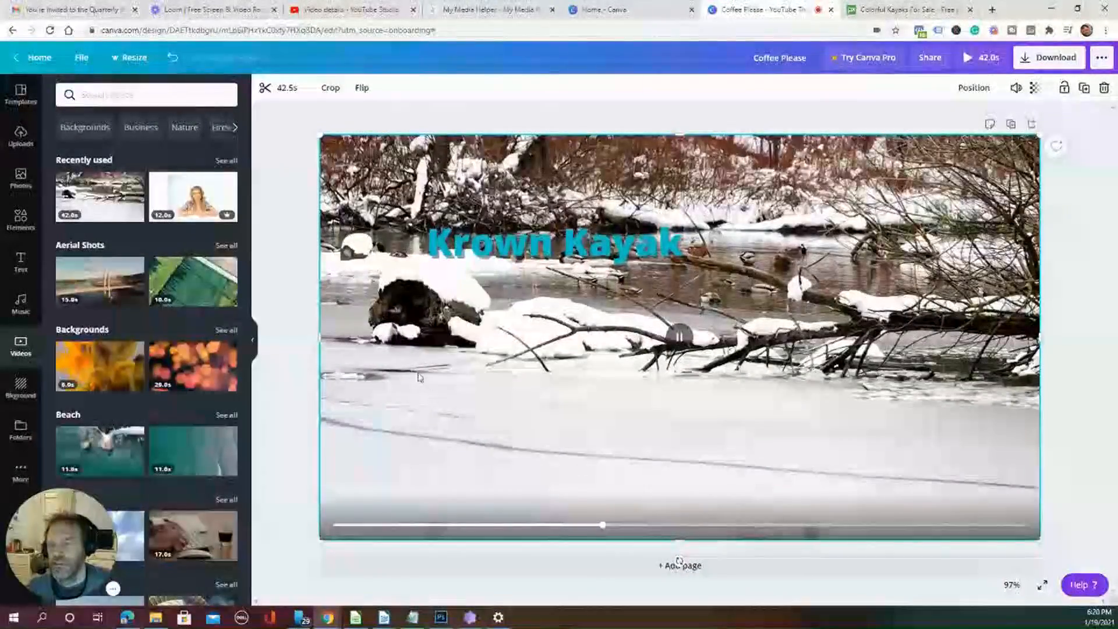
Send the video backward one layer at a time behind the logo, circle and kayaks photo, and bring it to the front again
right_click(859, 294)
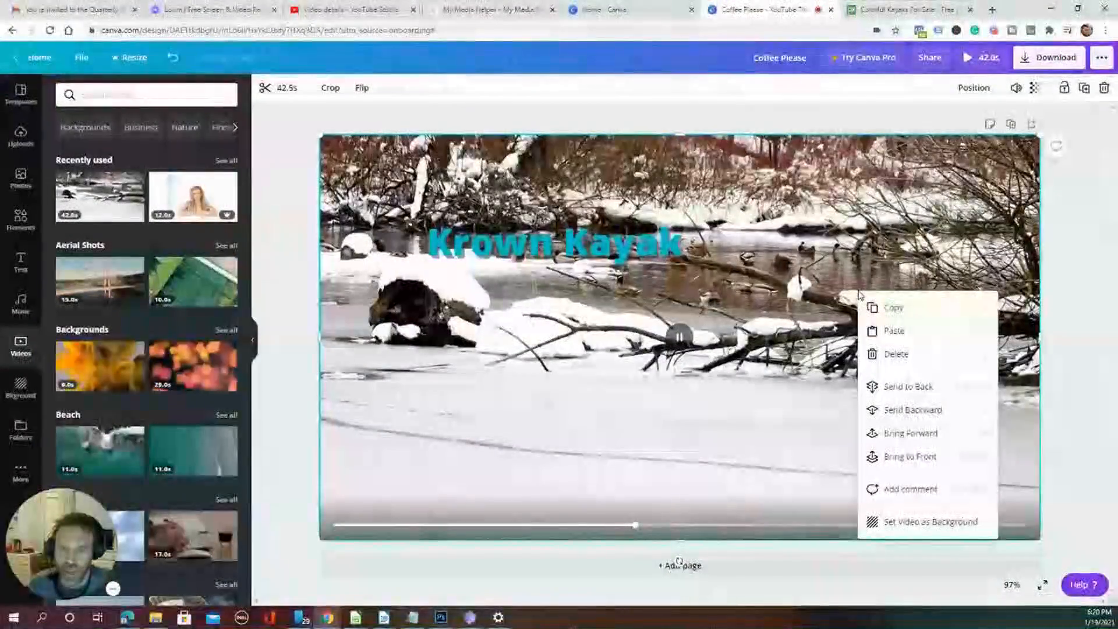
click(895, 411)
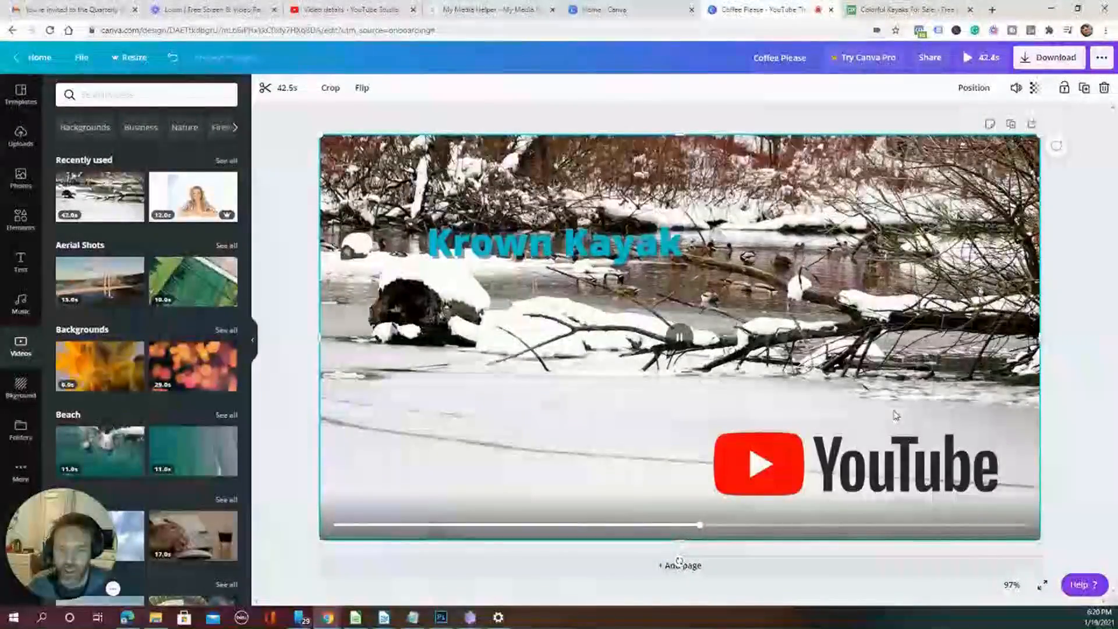
right_click(749, 327)
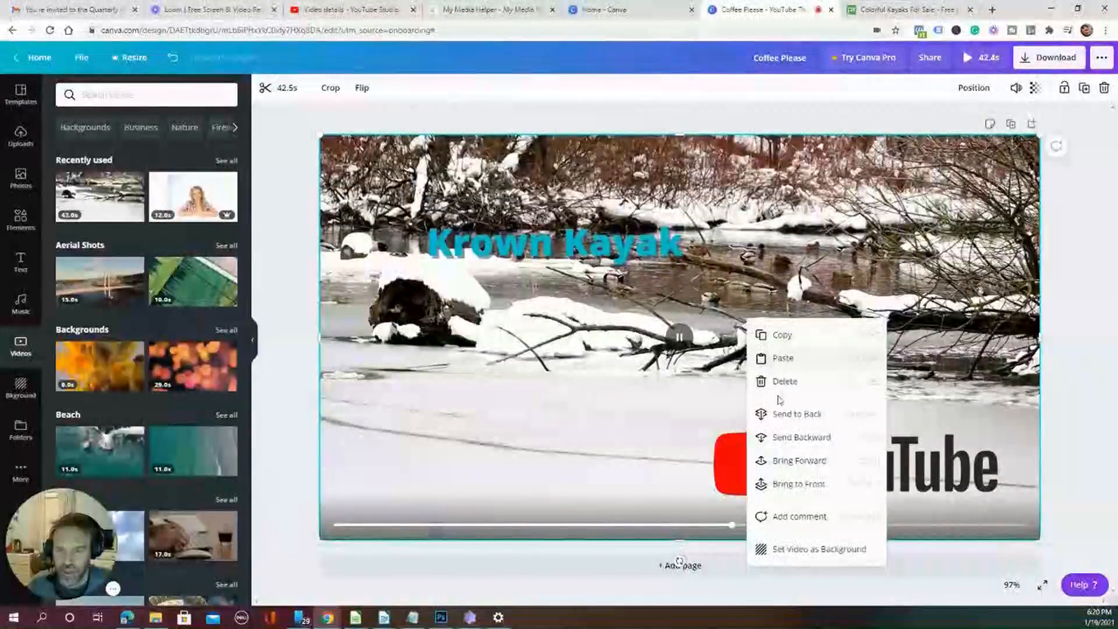
click(787, 438)
right_click(787, 281)
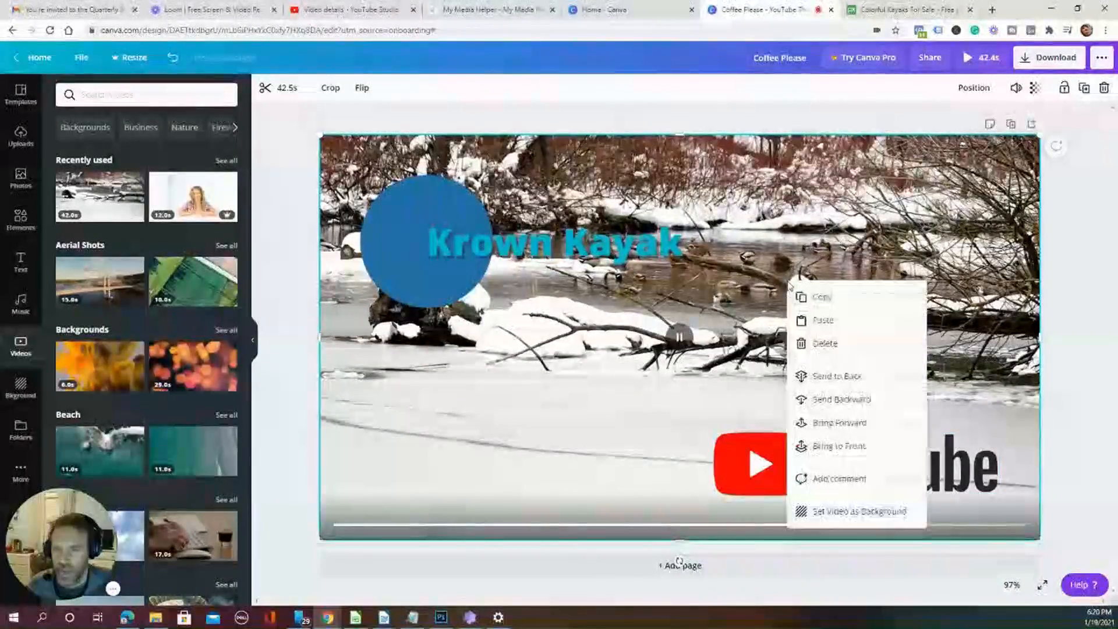
click(839, 399)
right_click(851, 283)
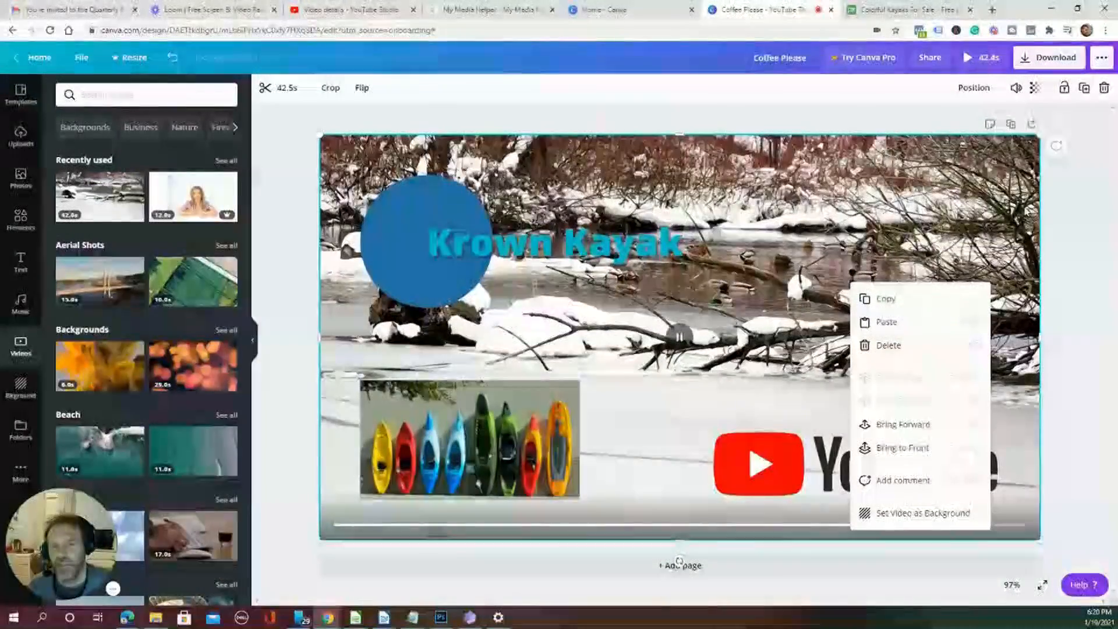
click(896, 447)
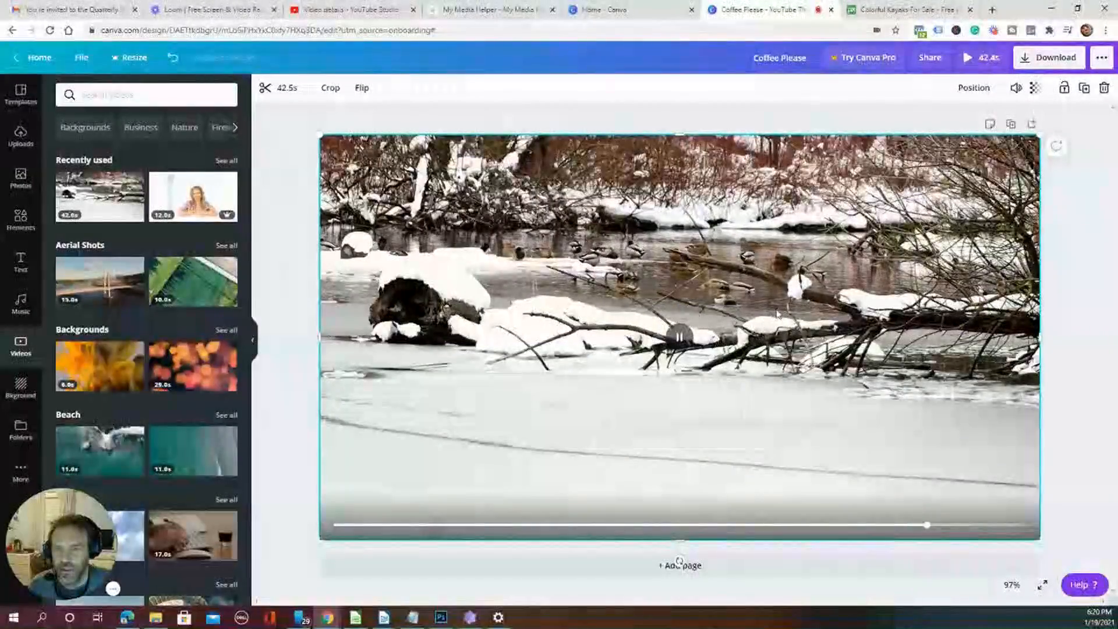
Send the snowy river video behind all other elements and delete it from the page
right_click(777, 313)
click(827, 404)
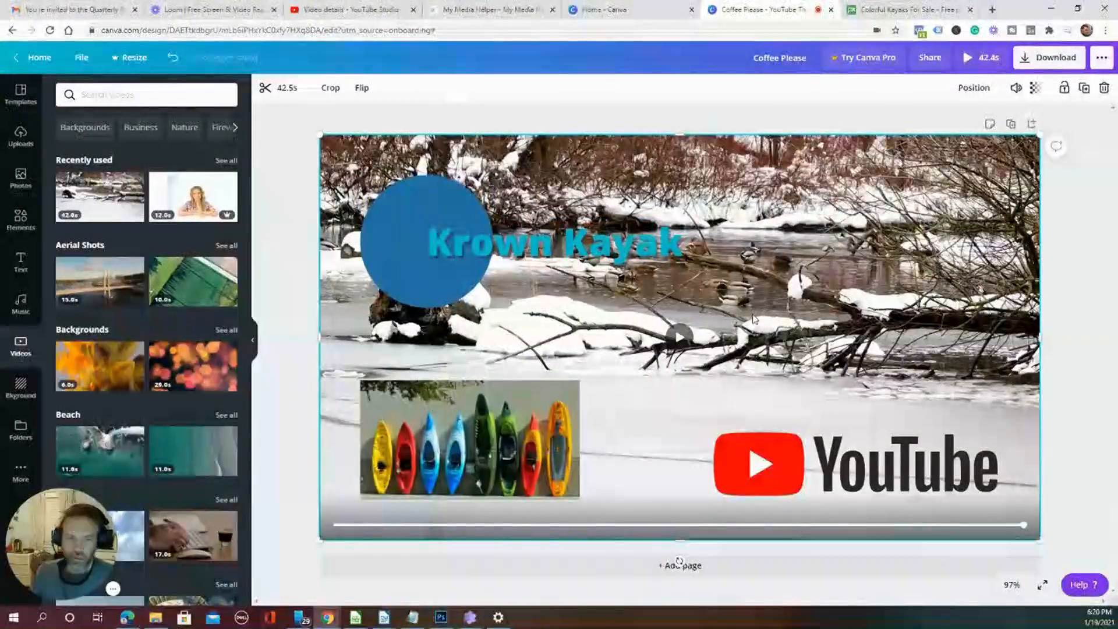
key(Delete)
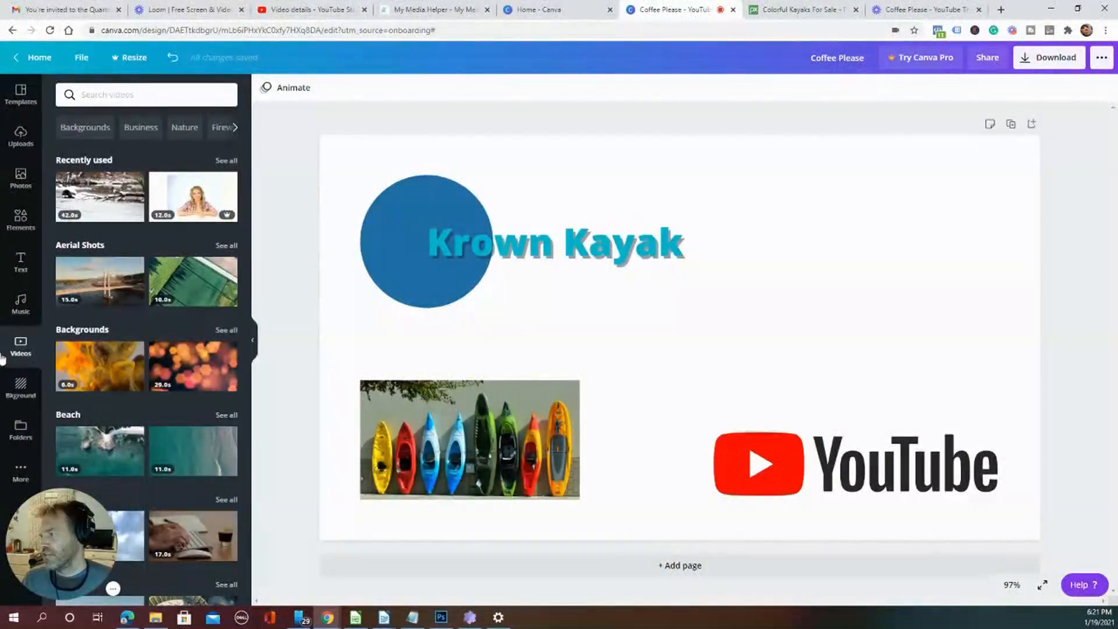
Browse the background library and apply the white marble background to the thumbnail
click(22, 389)
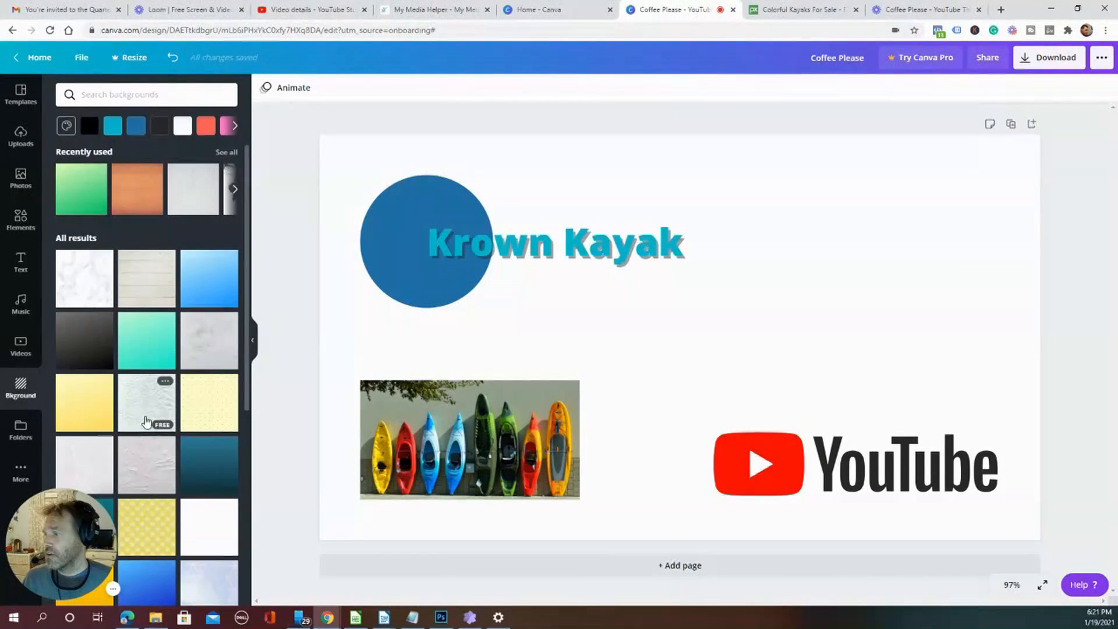
scroll(147, 418, down, 2)
scroll(147, 422, down, 8)
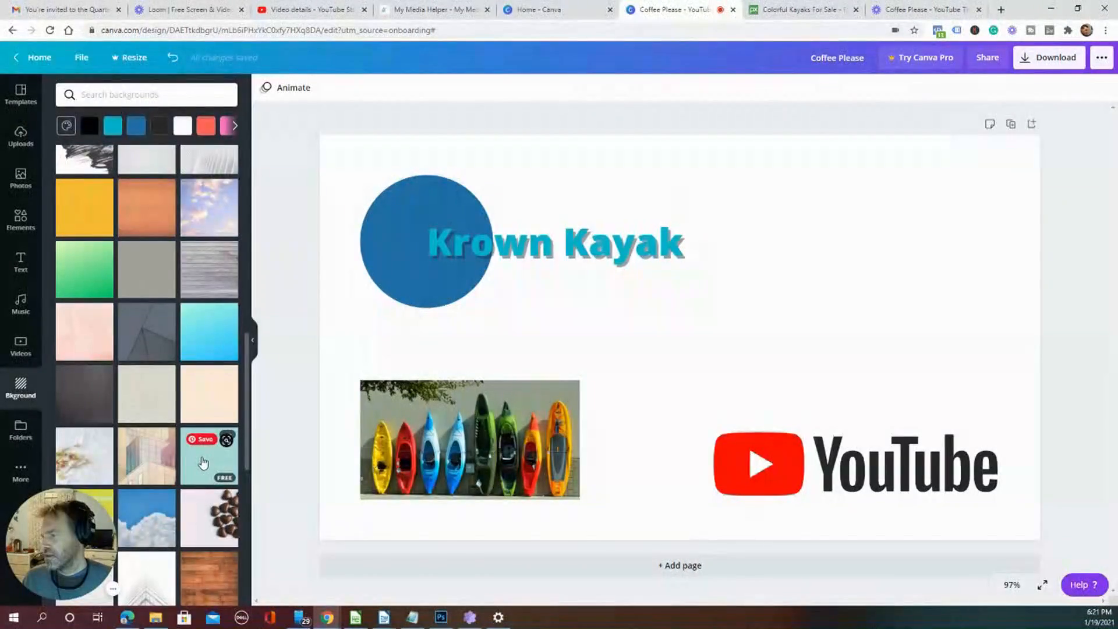
scroll(140, 431, up, 1)
scroll(138, 428, up, 10)
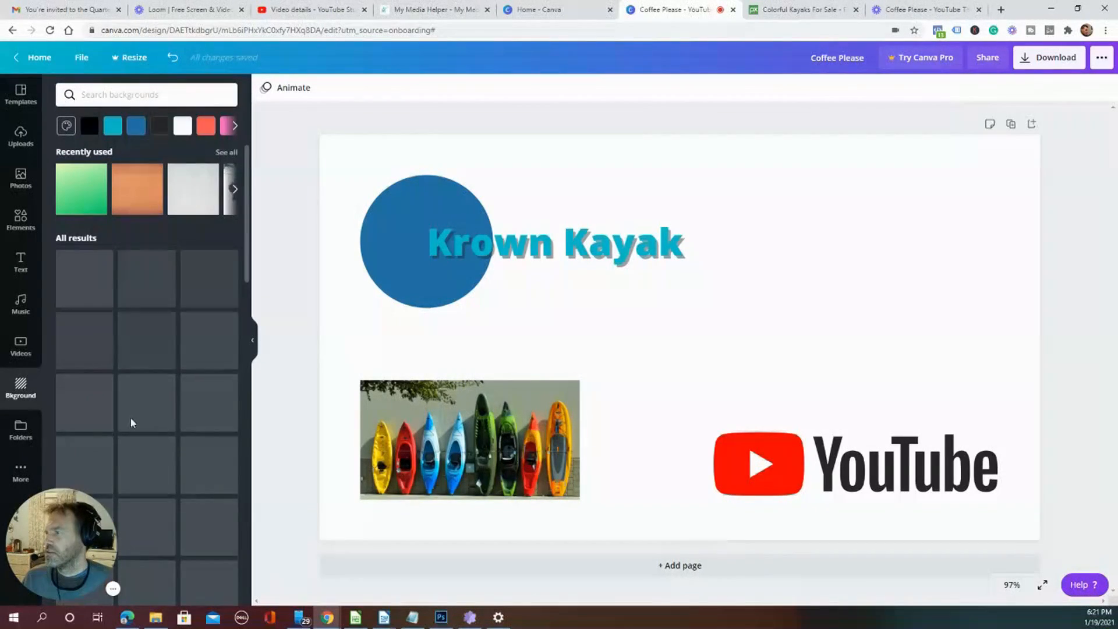
click(93, 284)
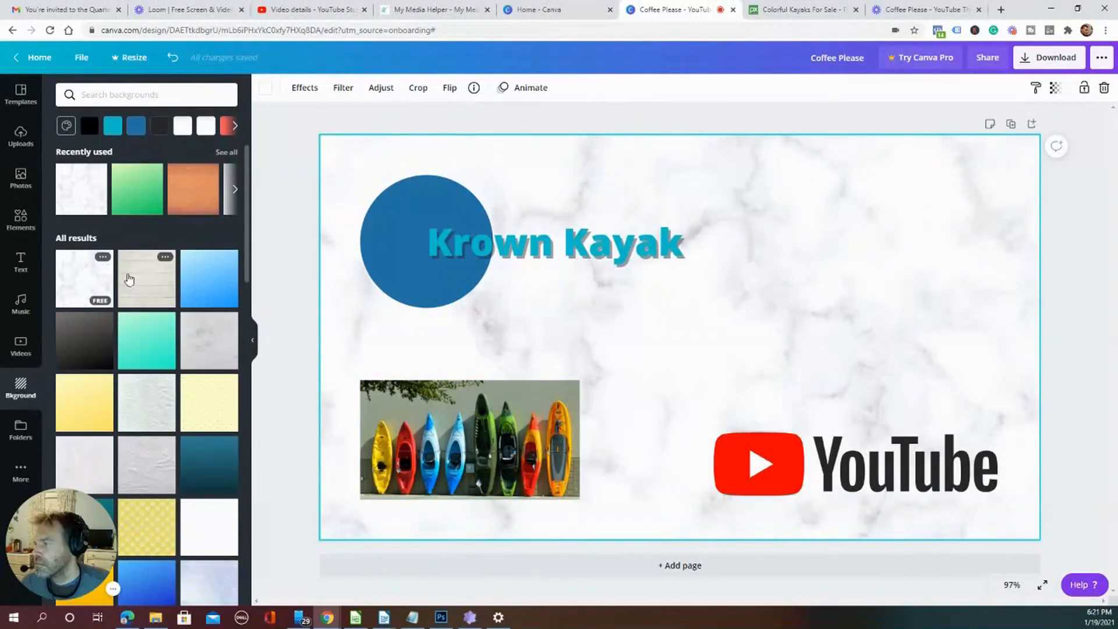
Try the light wooden plank background and the turquoise gradient background on the thumbnail
click(128, 278)
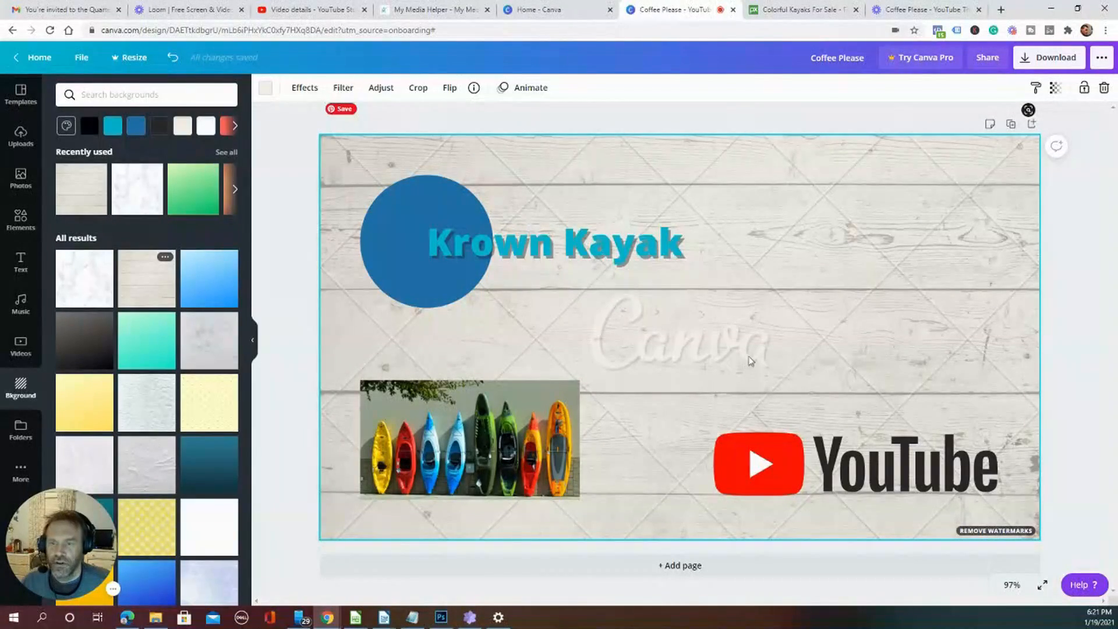
scroll(157, 355, down, 2)
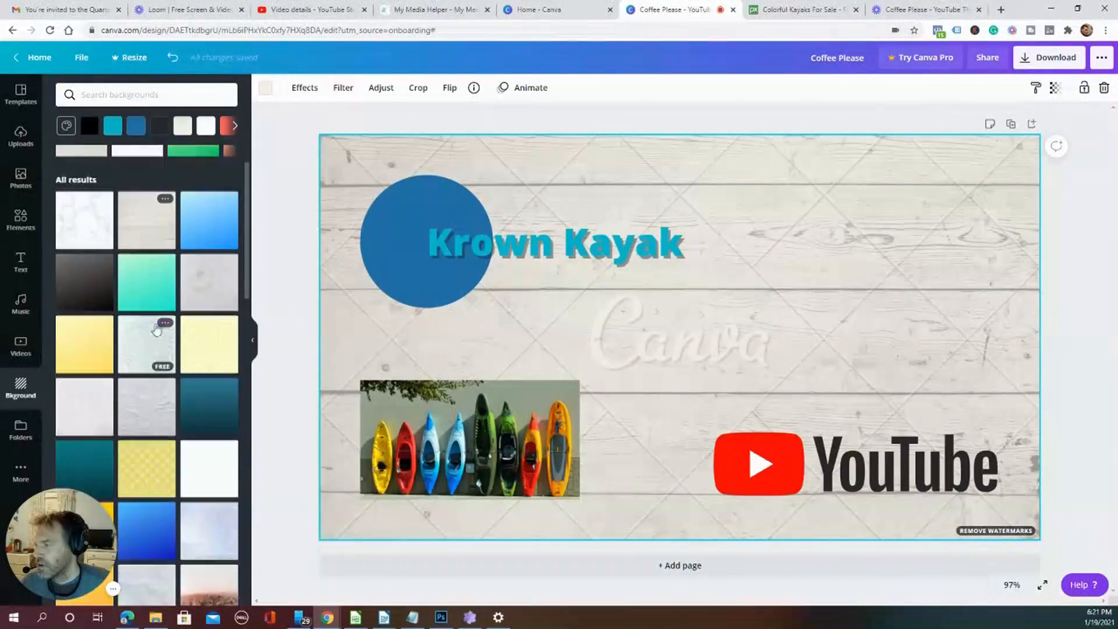
click(154, 291)
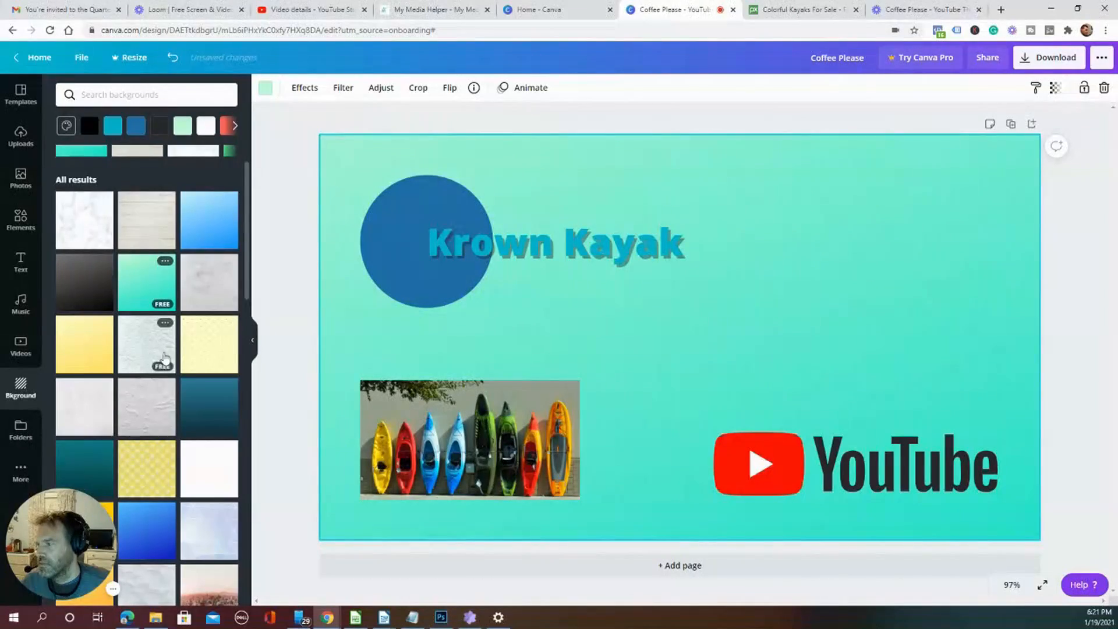
scroll(136, 410, down, 2)
scroll(142, 402, up, 3)
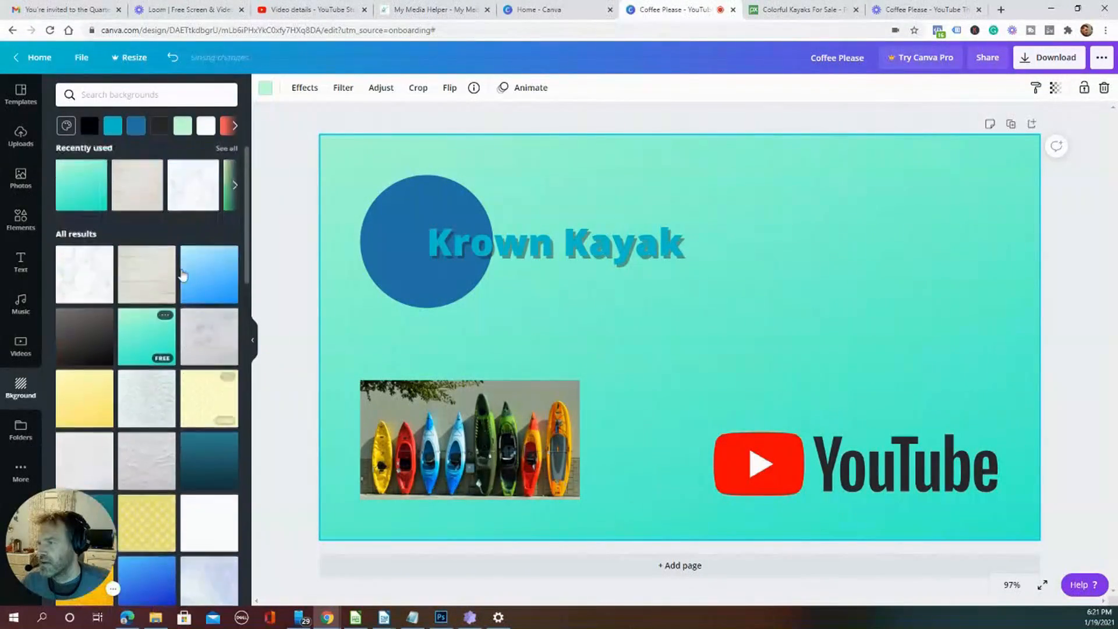
Undo the last three background changes
click(172, 59)
click(172, 58)
click(171, 58)
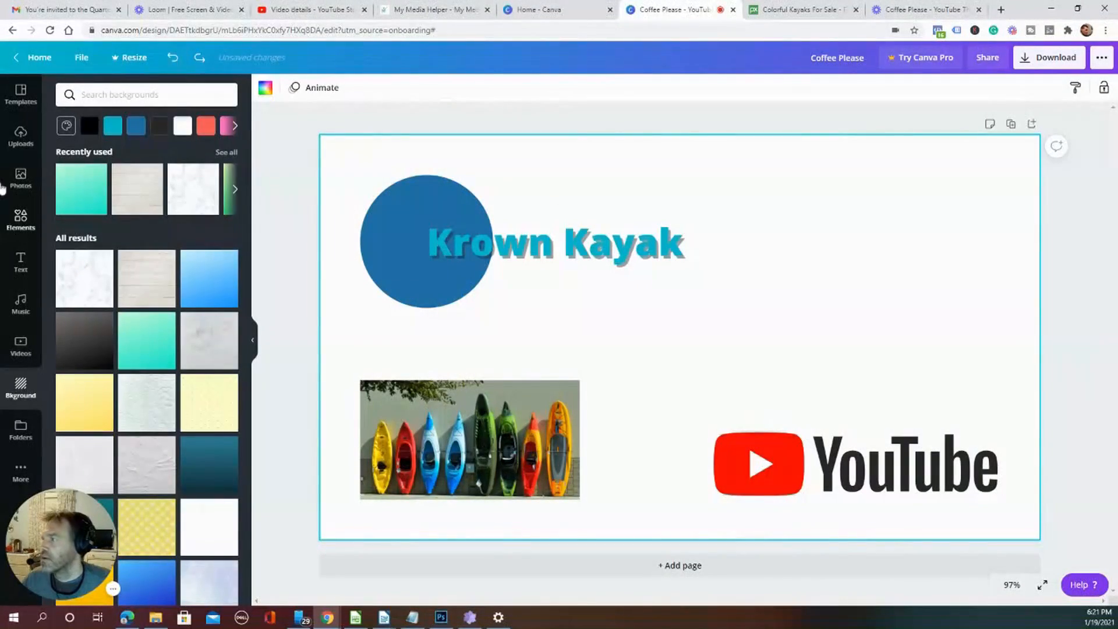
Look over the uploaded images and the available backgrounds
click(26, 140)
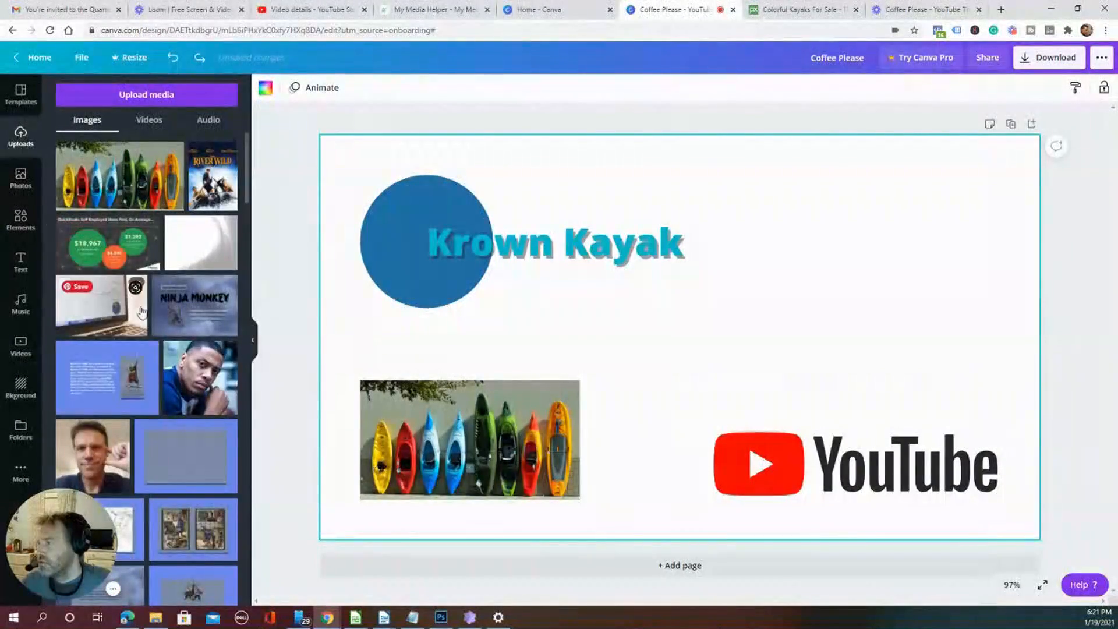
drag(128, 192, 192, 154)
click(9, 383)
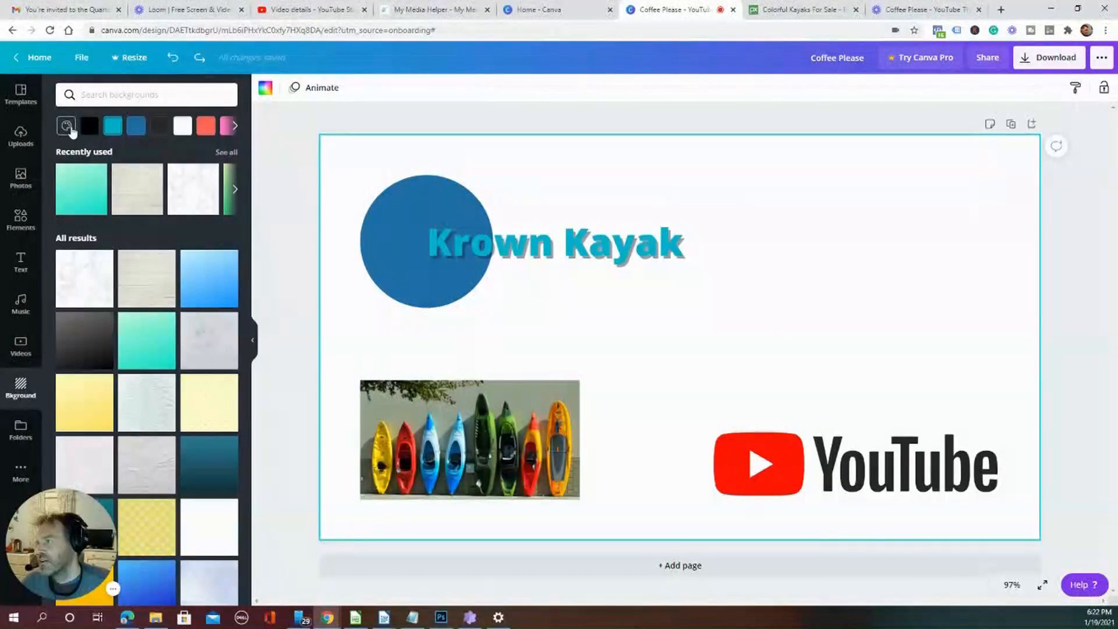
scroll(152, 275, down, 3)
scroll(152, 274, down, 5)
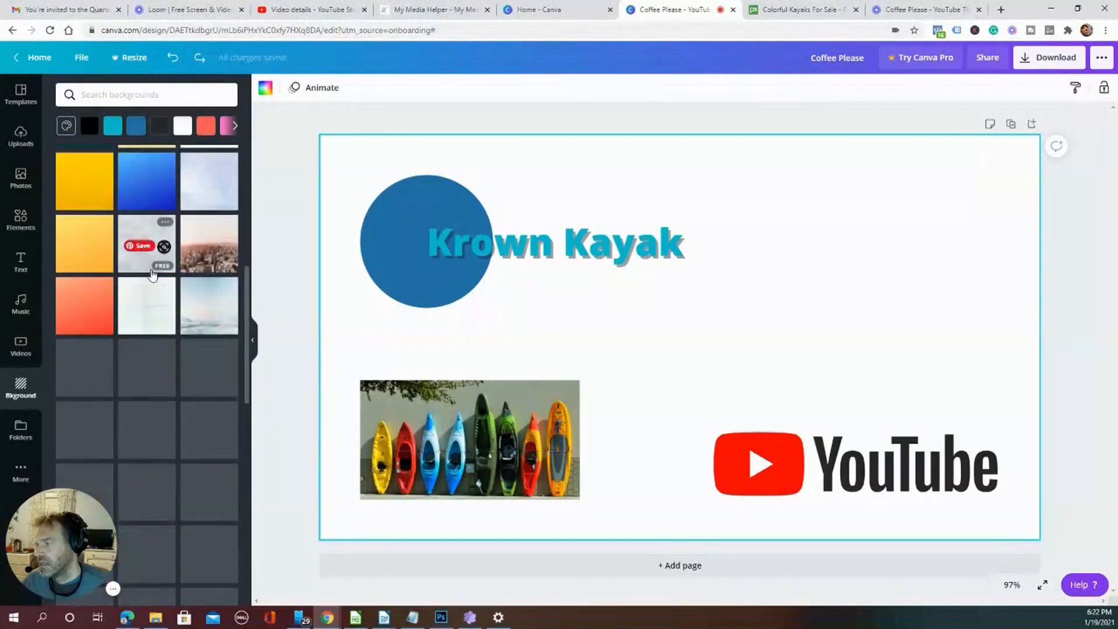
Search the backgrounds for "kayak", check the results and clear the search term
click(99, 93)
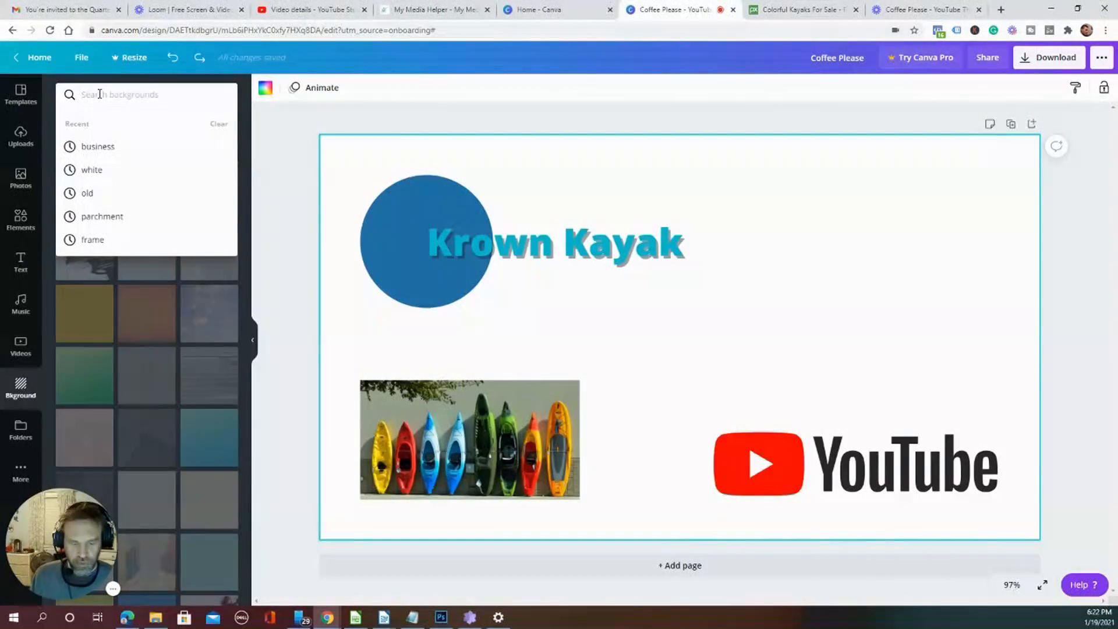
text(kayak)
key(Return)
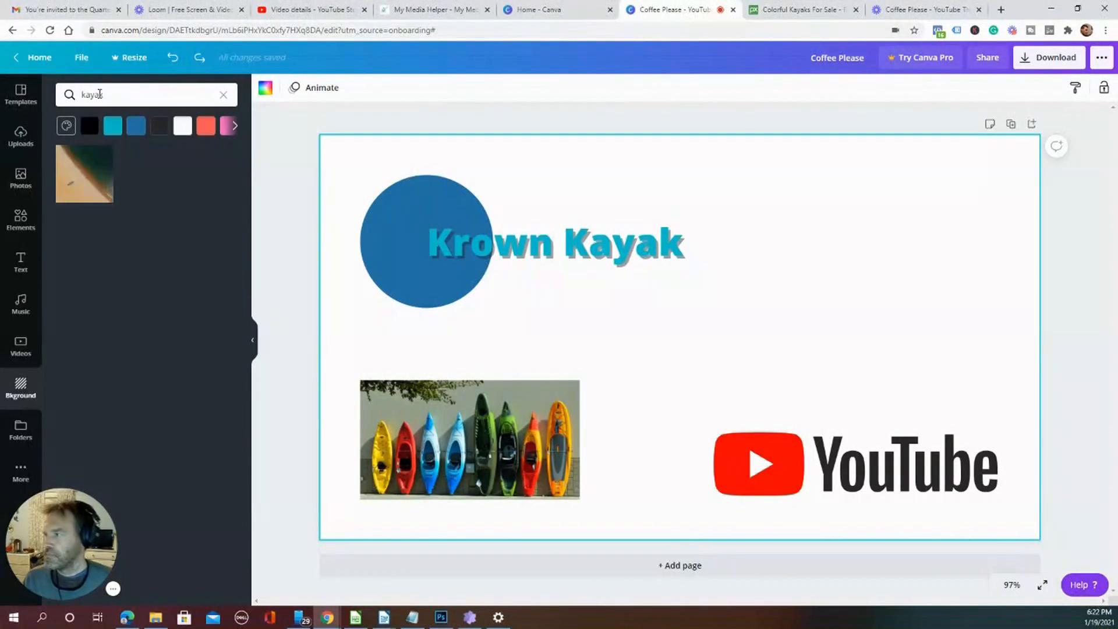
drag(95, 169, 130, 219)
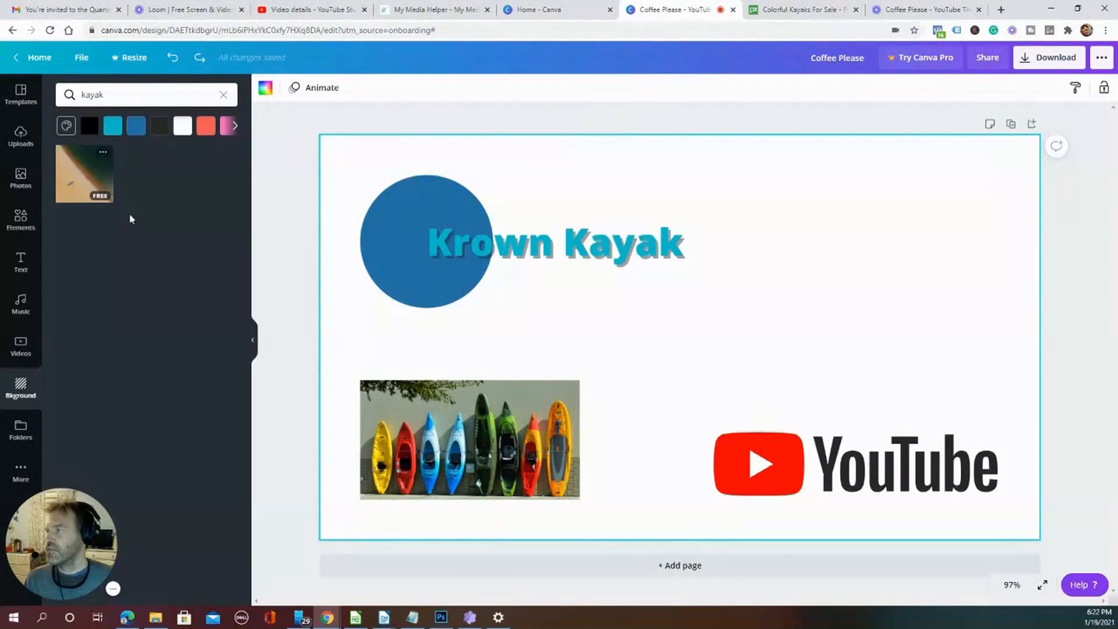
click(122, 93)
key(BackSpace)
key(Return)
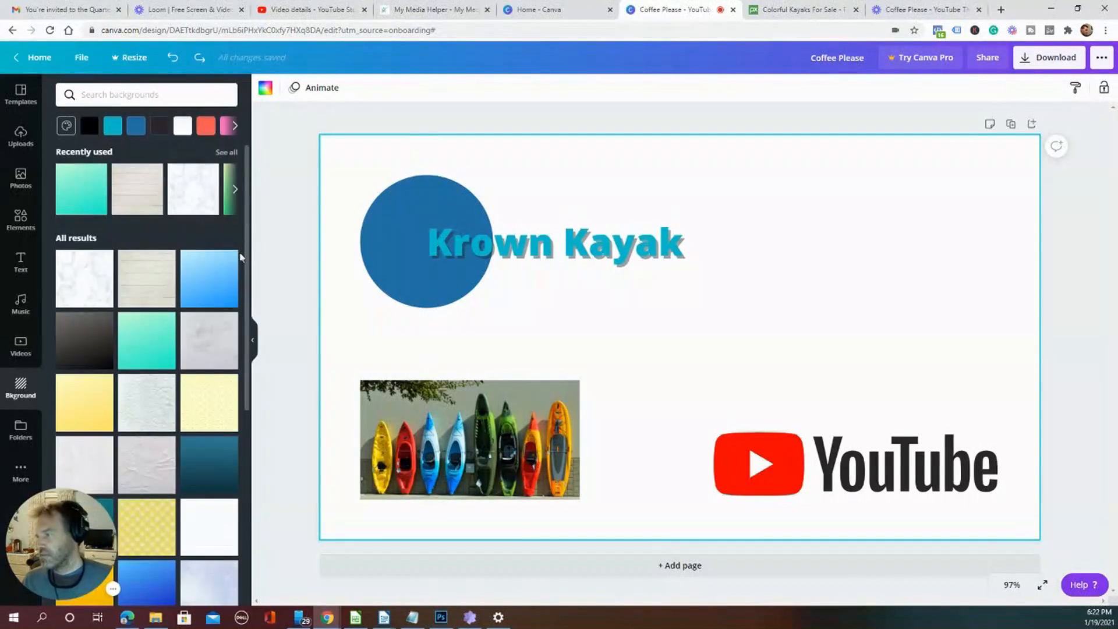
Try the cloudy grey background and replace it with the light grey speckled stone background
scroll(210, 314, down, 5)
scroll(207, 349, down, 1)
click(155, 256)
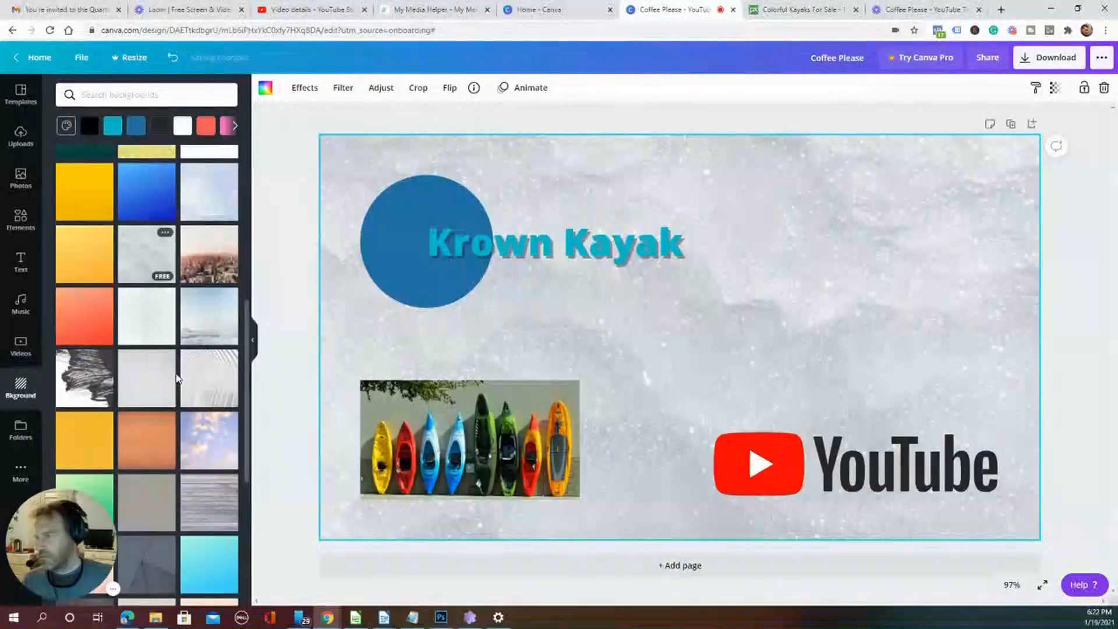
scroll(178, 385, down, 1)
click(165, 341)
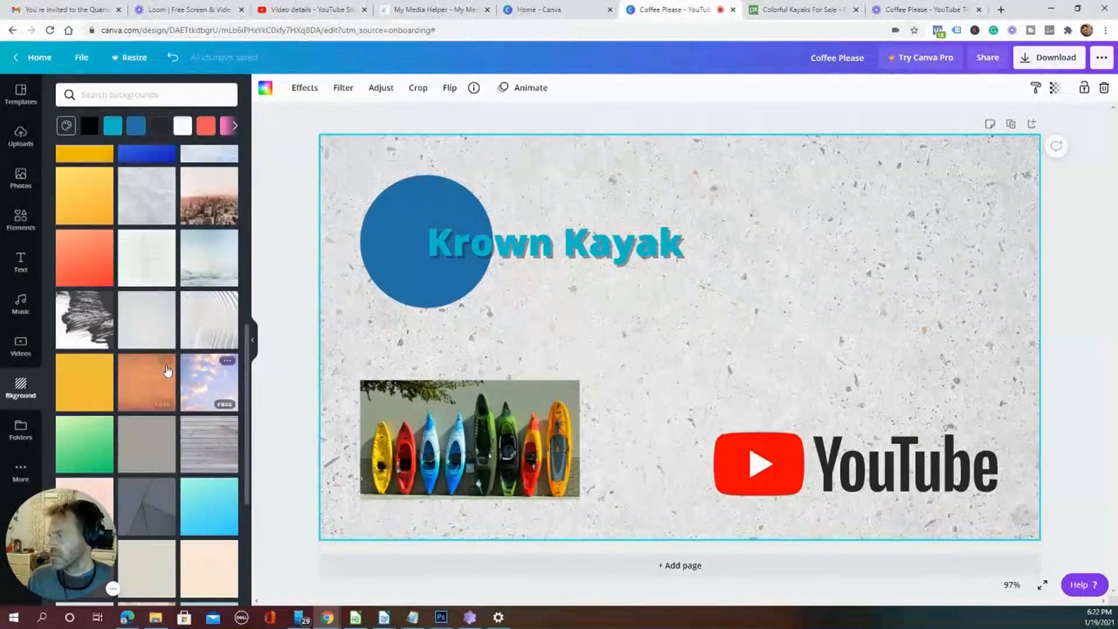
Look through the folders, the additional apps and integrations, the elements and the text options
click(17, 431)
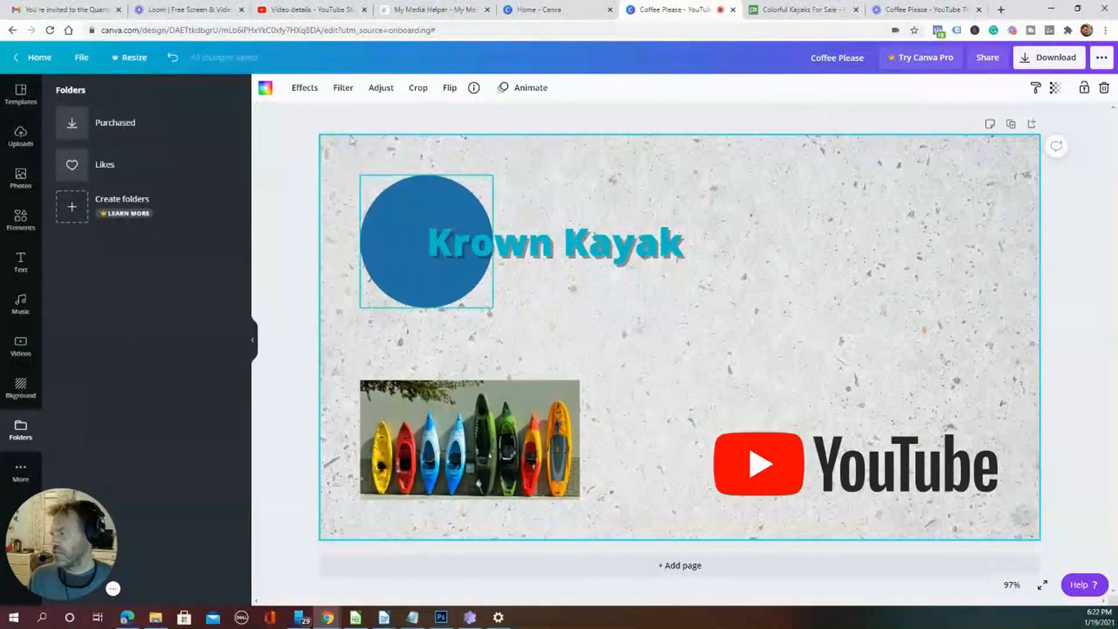
click(22, 473)
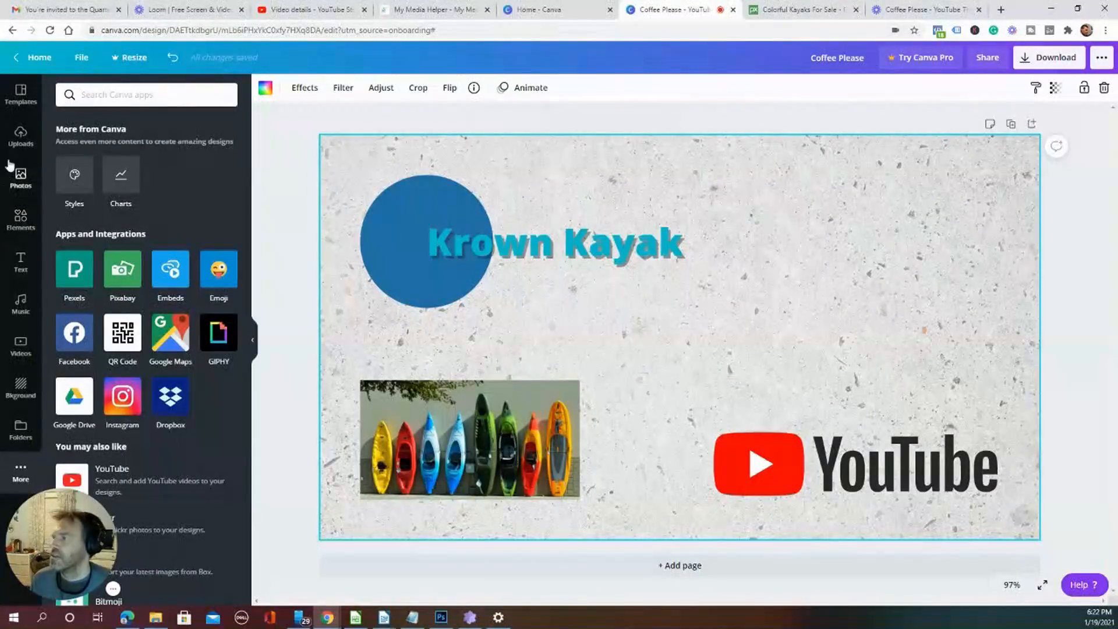
click(27, 232)
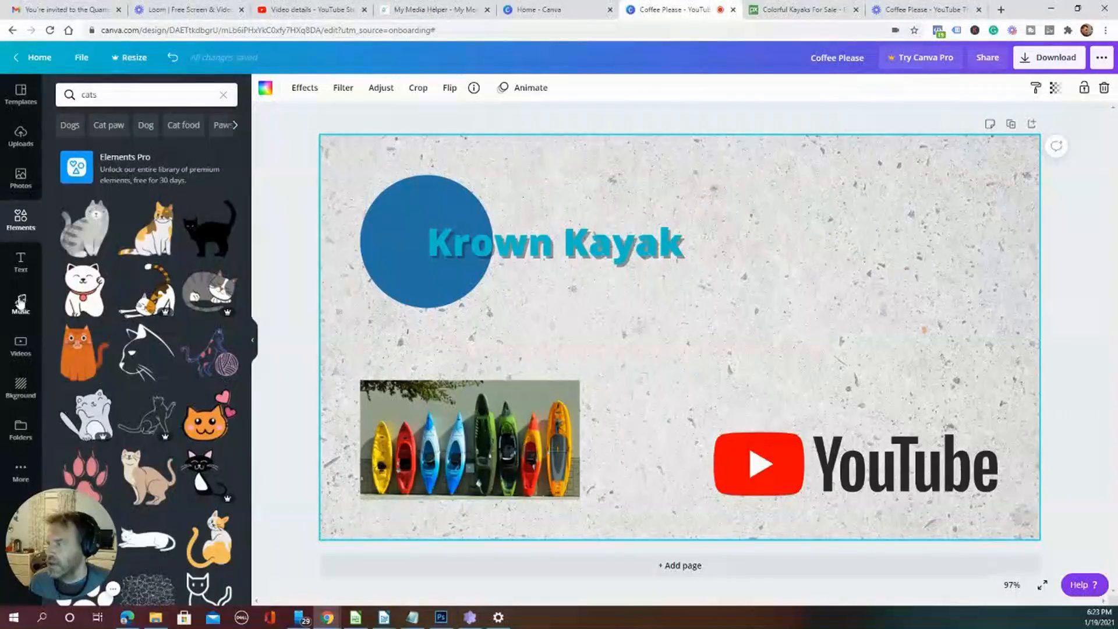
click(21, 262)
Shift the Krown Kayak title slightly left and move the blue circle to the empty area above the YouTube logo
drag(594, 252, 565, 256)
drag(425, 300, 445, 314)
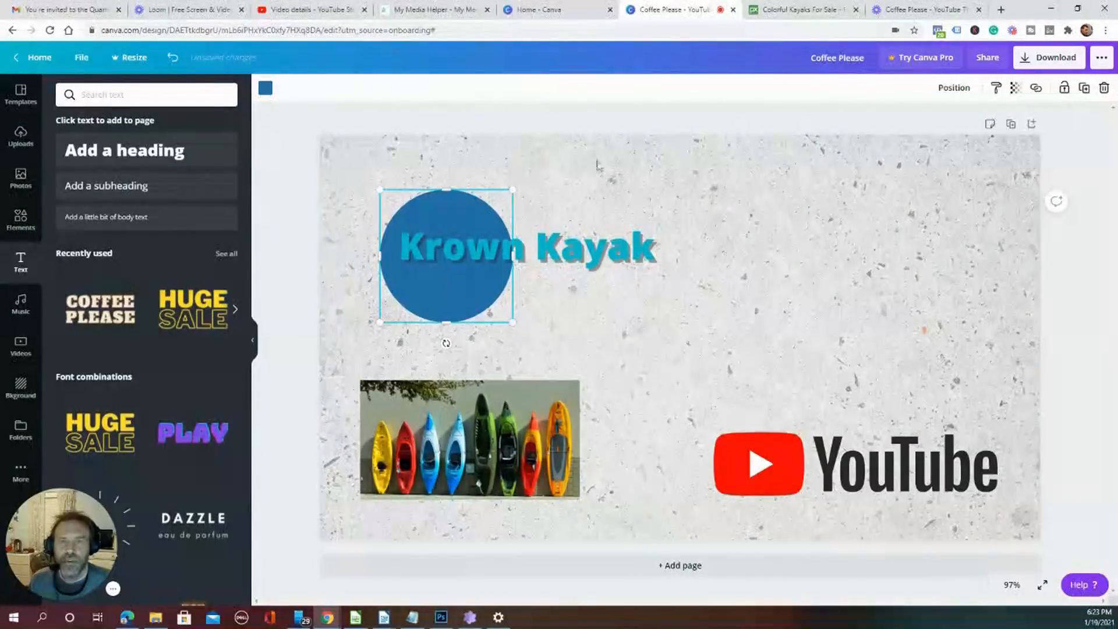
drag(428, 211, 837, 178)
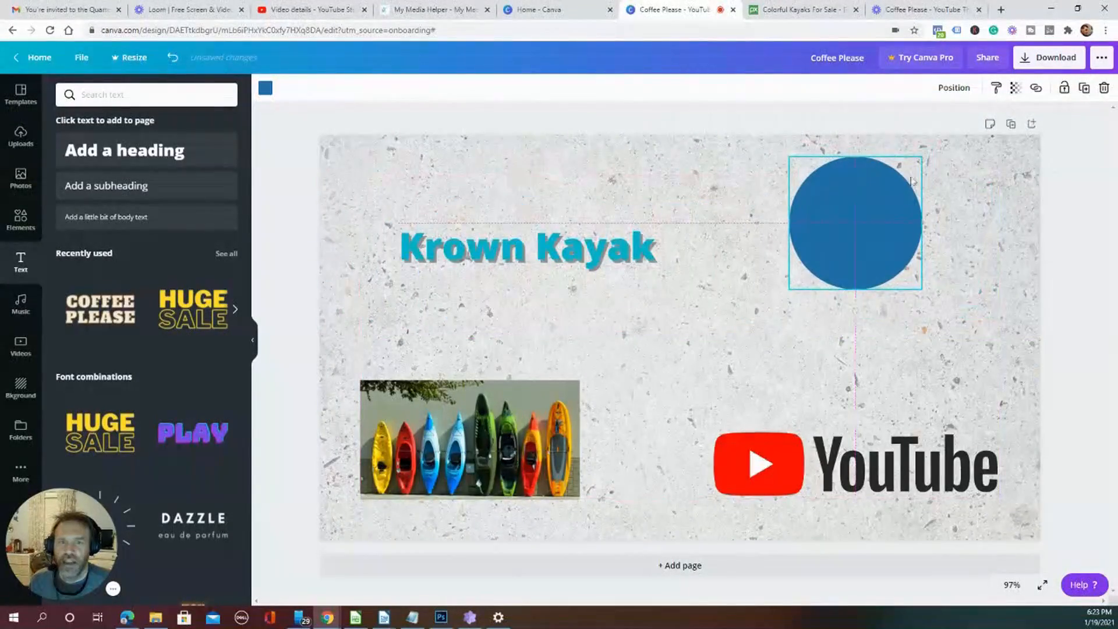
Lock the blue circle to test that it stays put, unlock it and move it behind the start of the Krown Kayak title
click(1064, 88)
drag(894, 199, 861, 217)
click(838, 225)
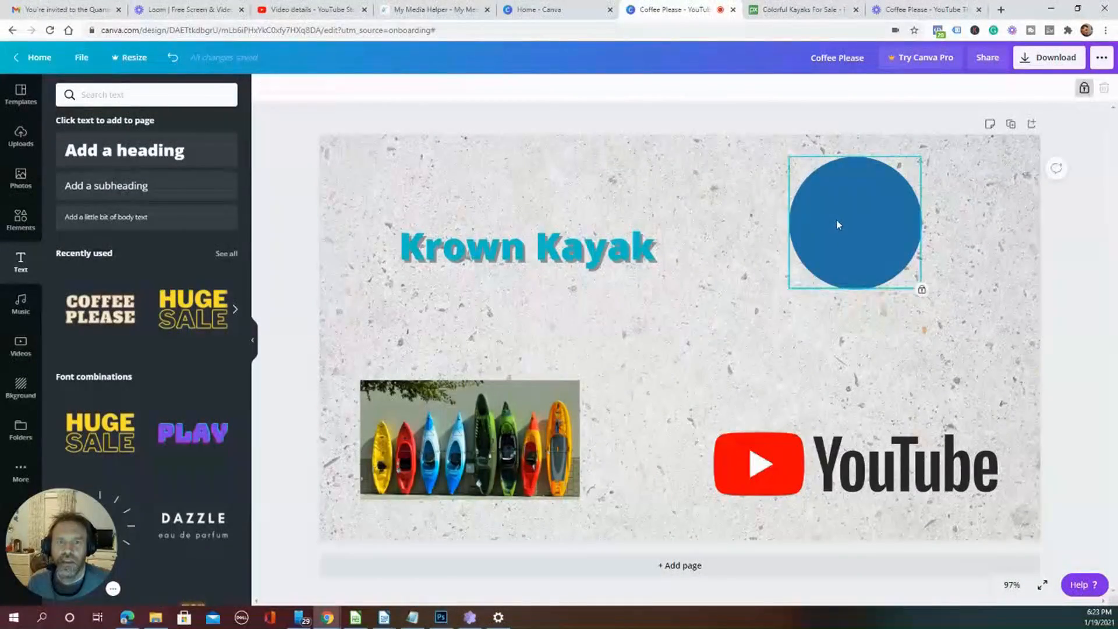
click(1084, 89)
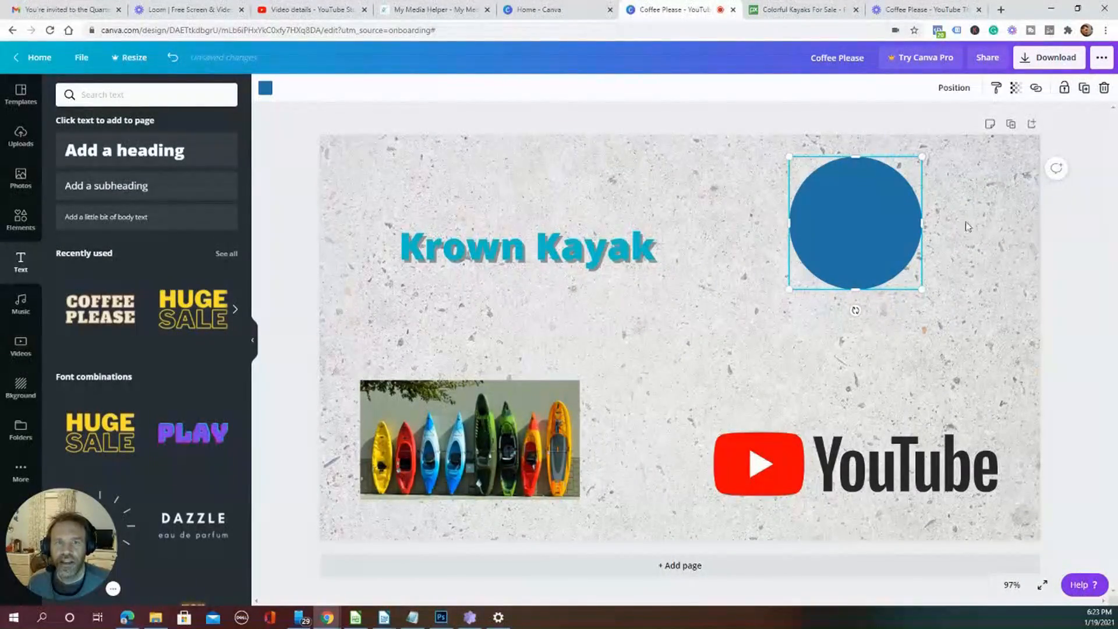
drag(877, 242, 448, 262)
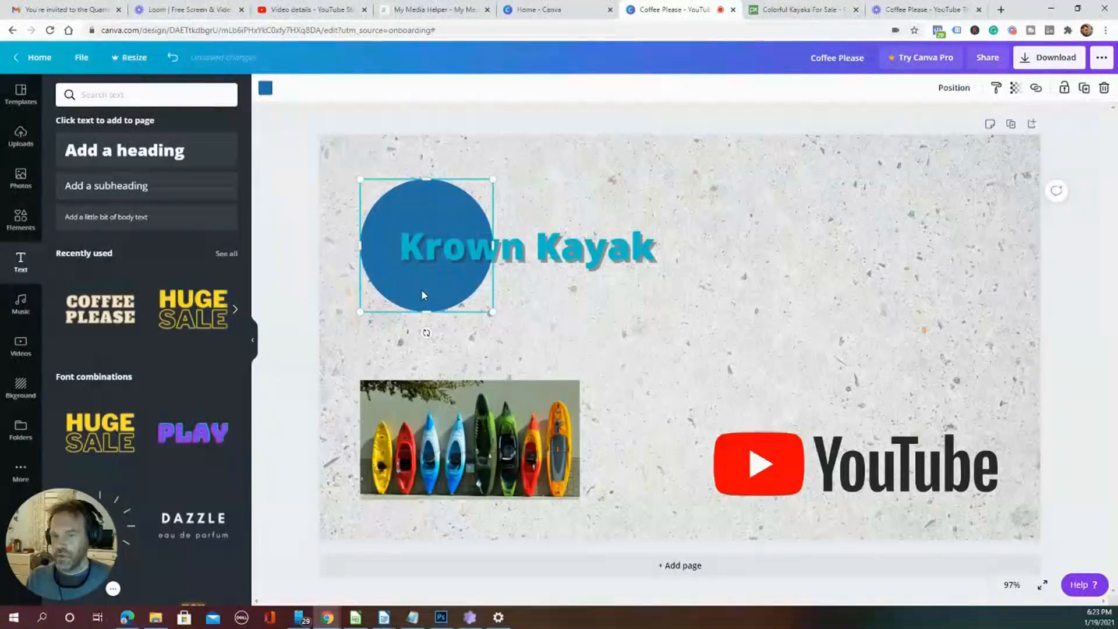
Set the speckled stone background's transparency to 71
click(844, 233)
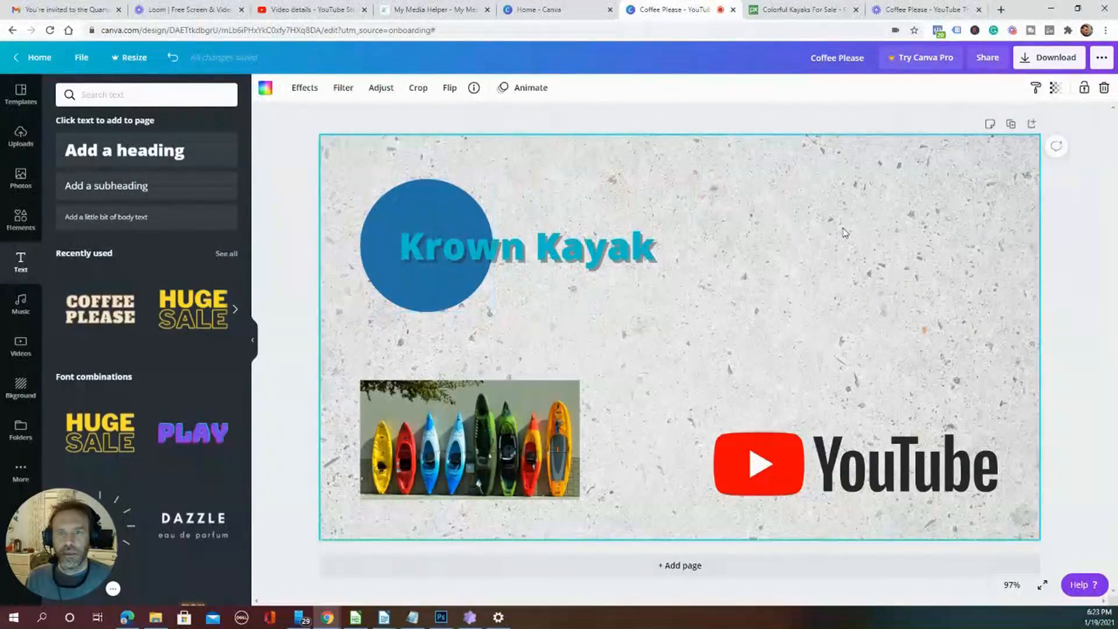
click(1055, 89)
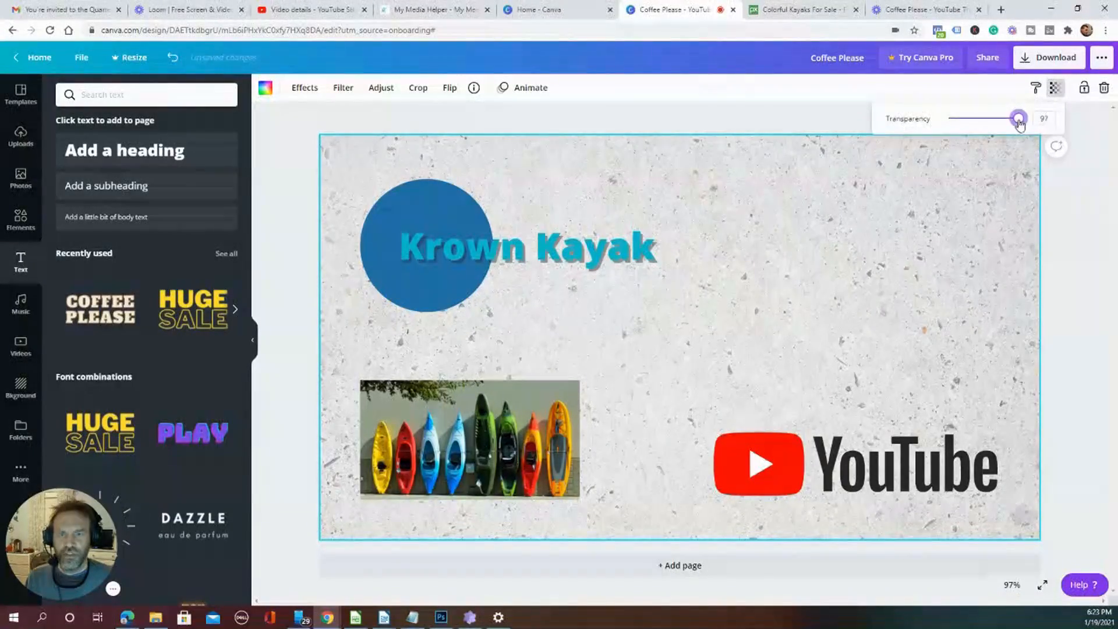
drag(992, 124, 973, 121)
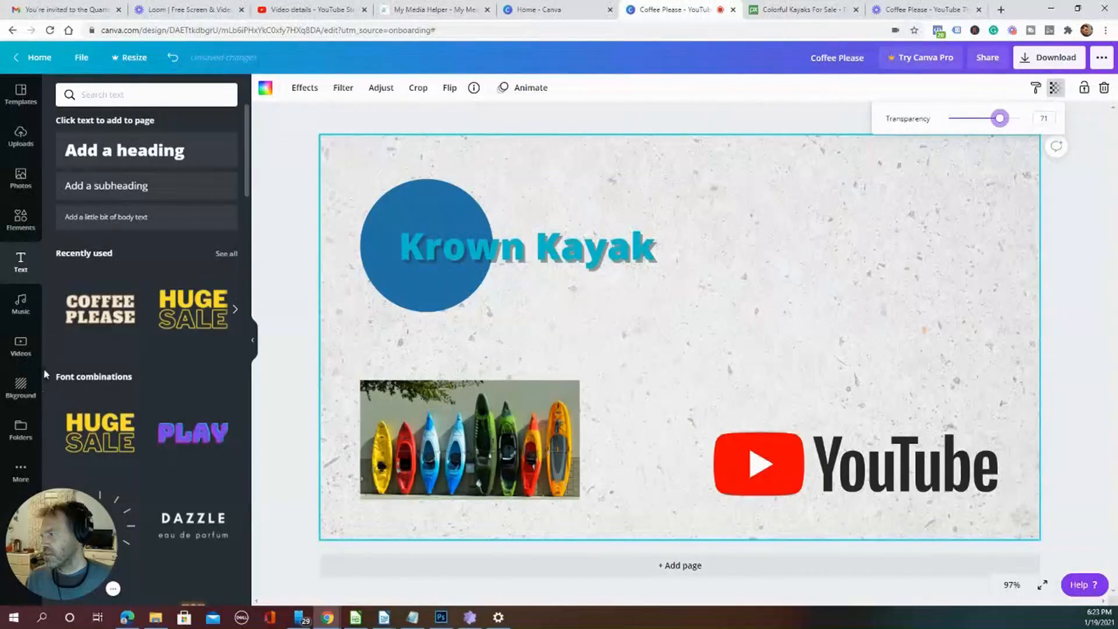
Set the background to solid black, try the light grey speckled stone texture in its place and undo that replacement
click(22, 388)
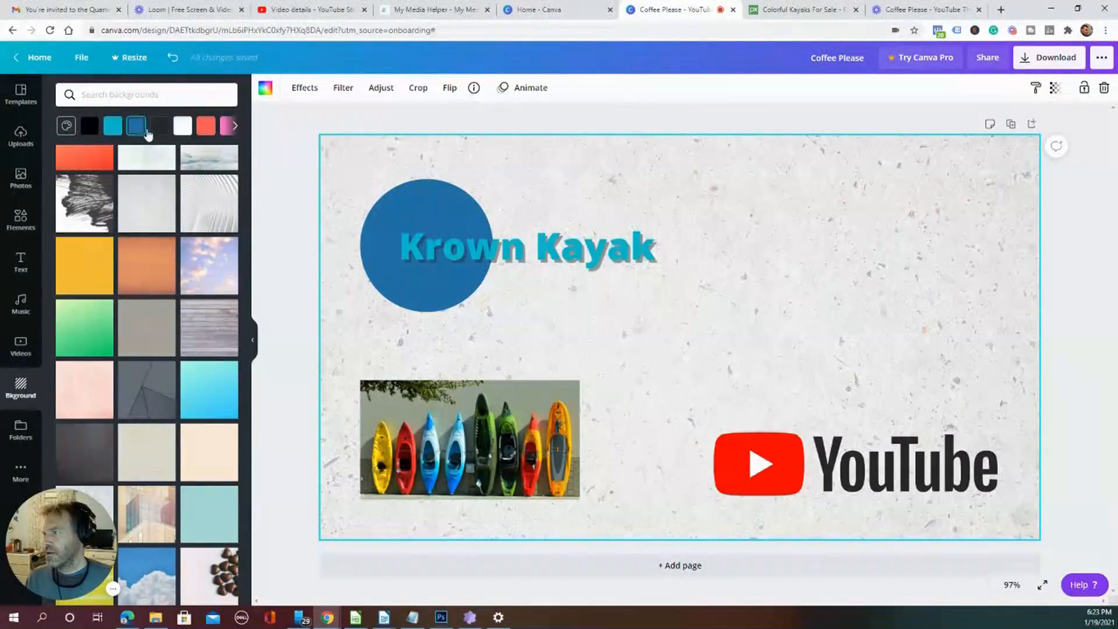
click(90, 126)
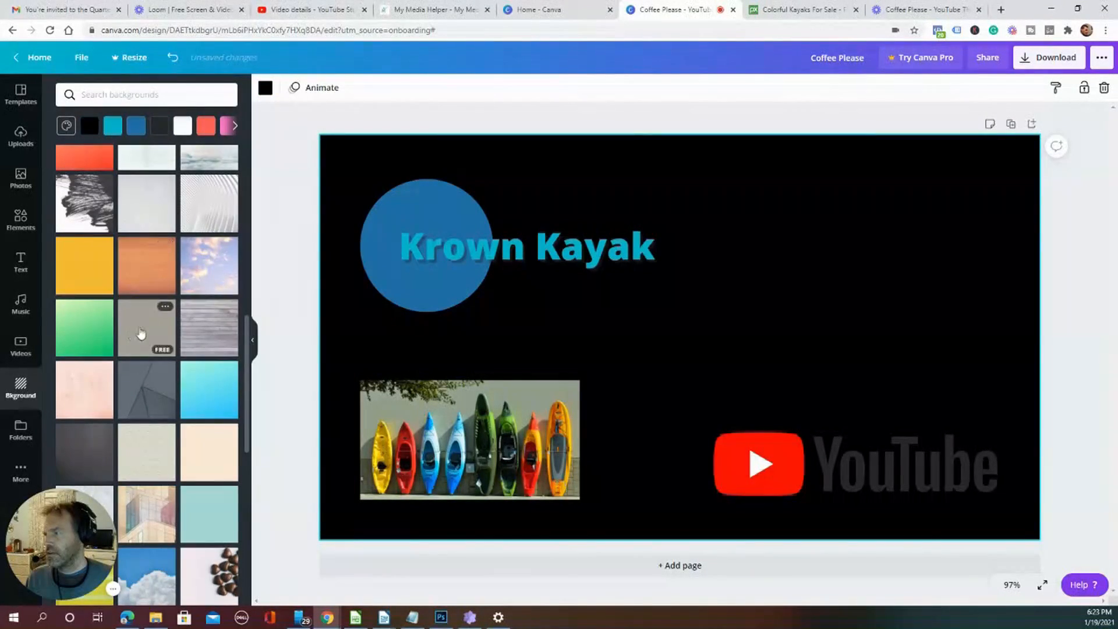
scroll(146, 326, down, 5)
scroll(161, 350, down, 5)
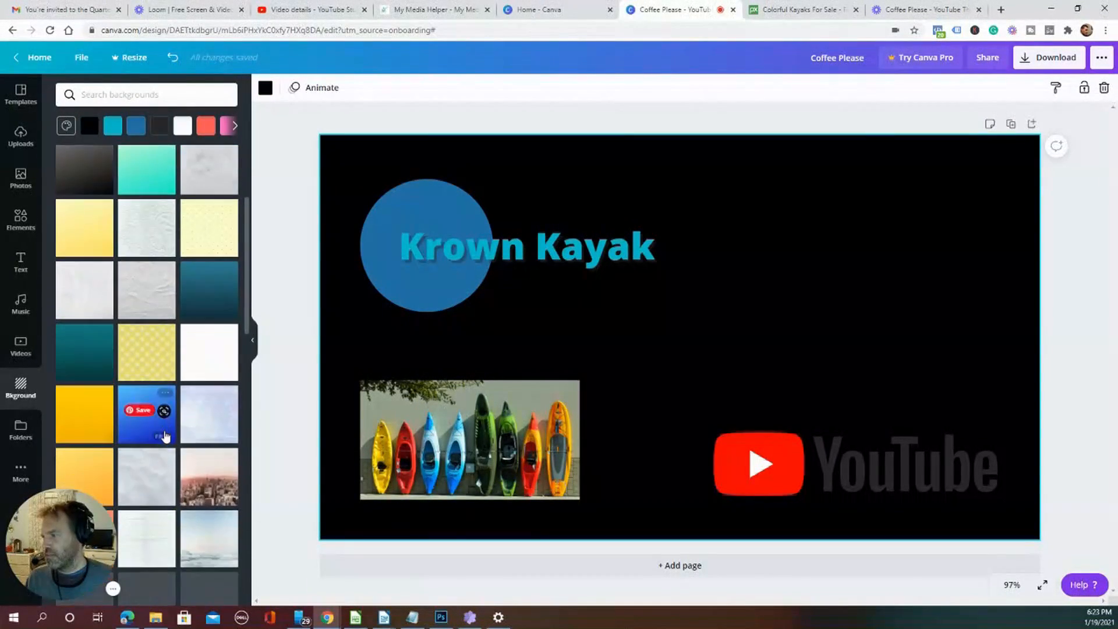
scroll(173, 410, down, 3)
scroll(247, 344, down, 3)
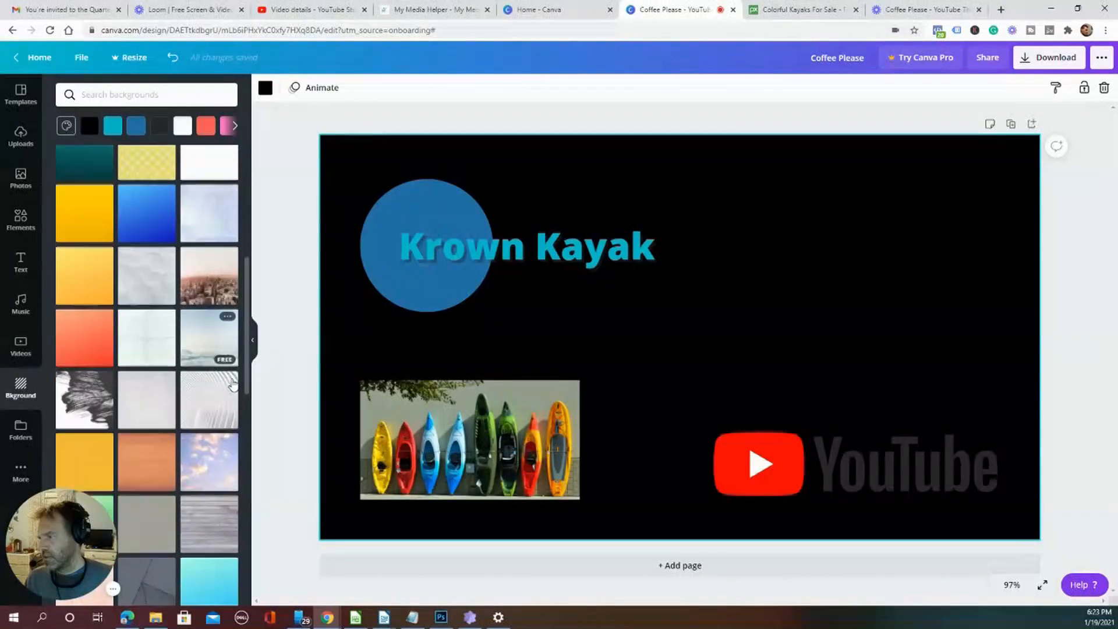
drag(150, 375, 684, 210)
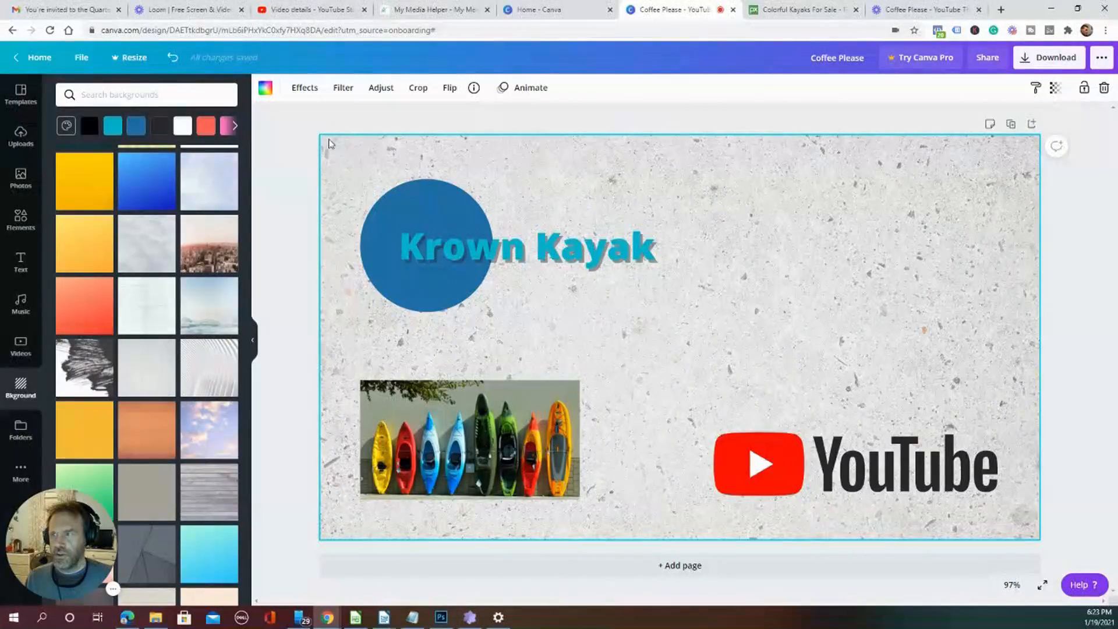
click(172, 57)
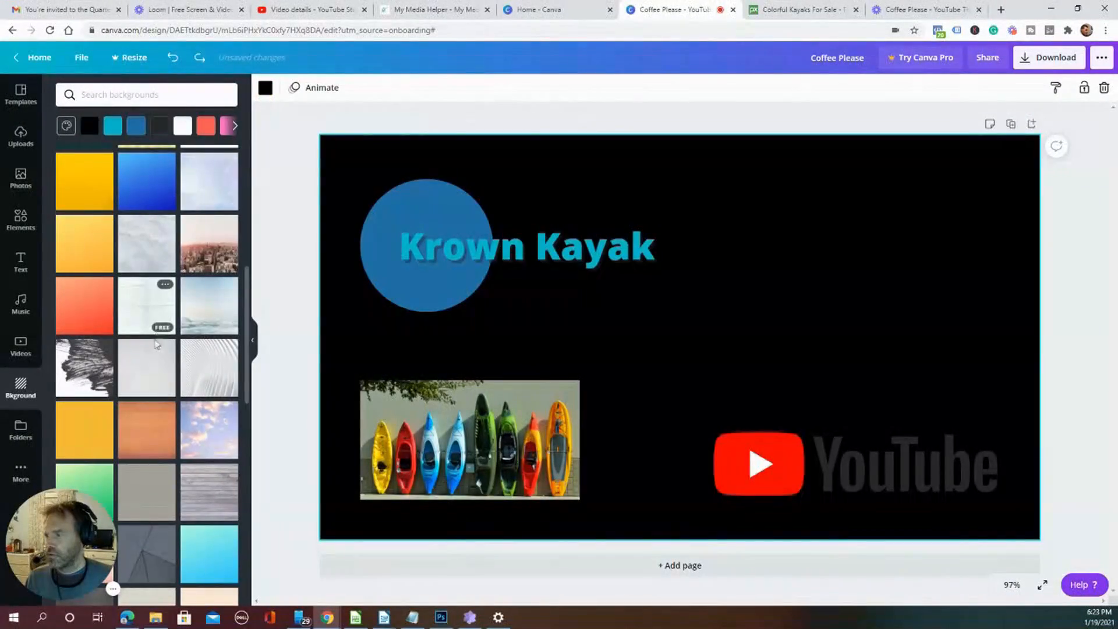
Add the trending photo of the smiling woman with curly hair and enlarge it to cover the whole canvas
click(22, 181)
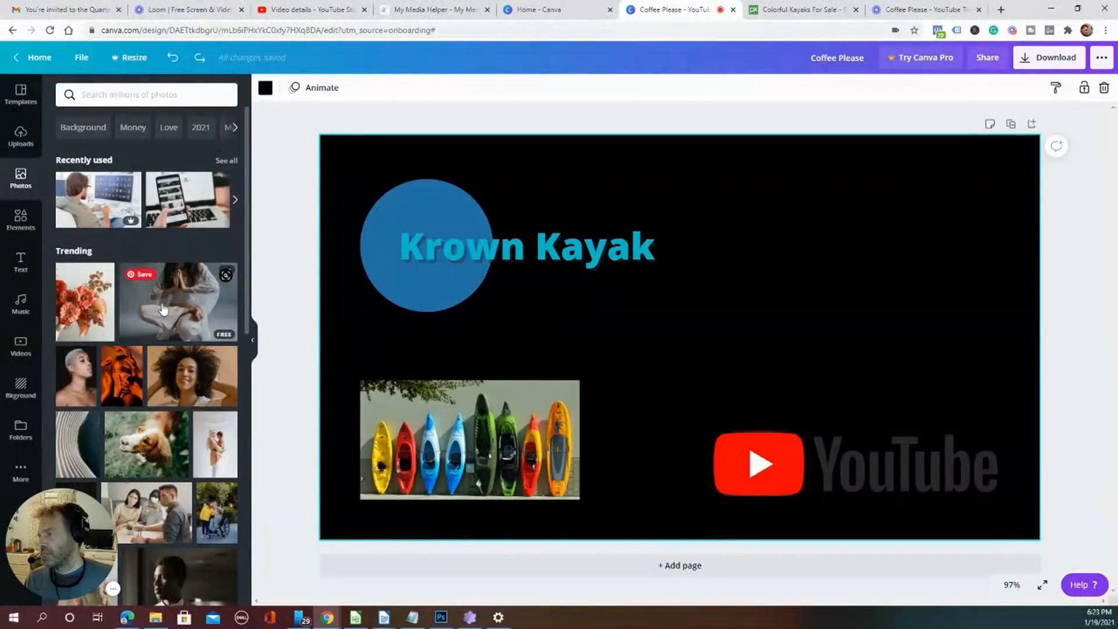
drag(178, 378, 460, 101)
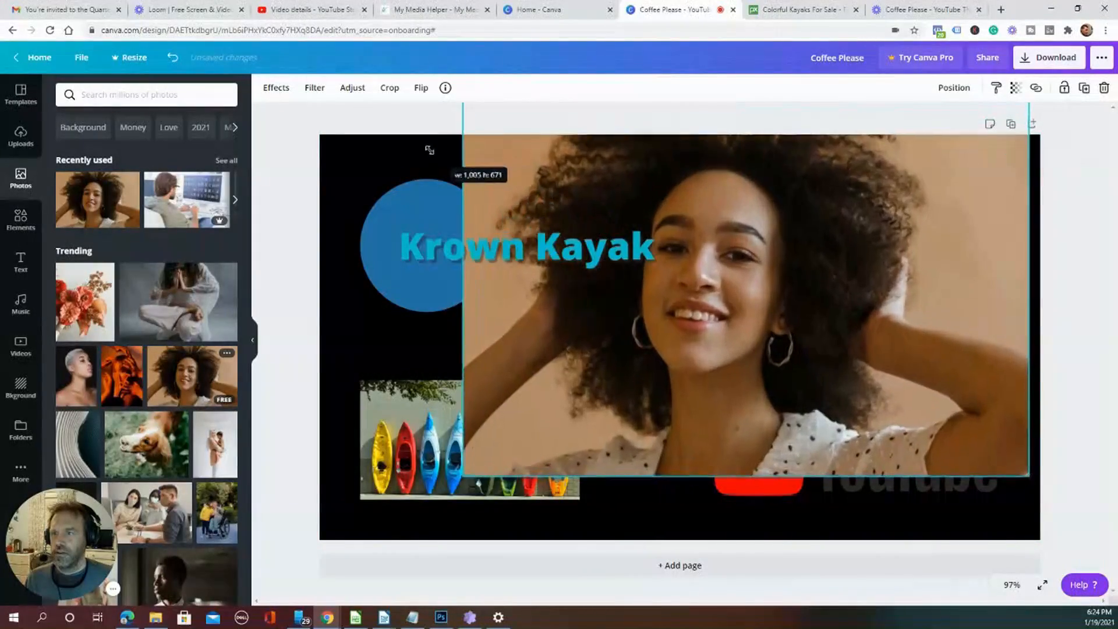
drag(727, 241, 589, 277)
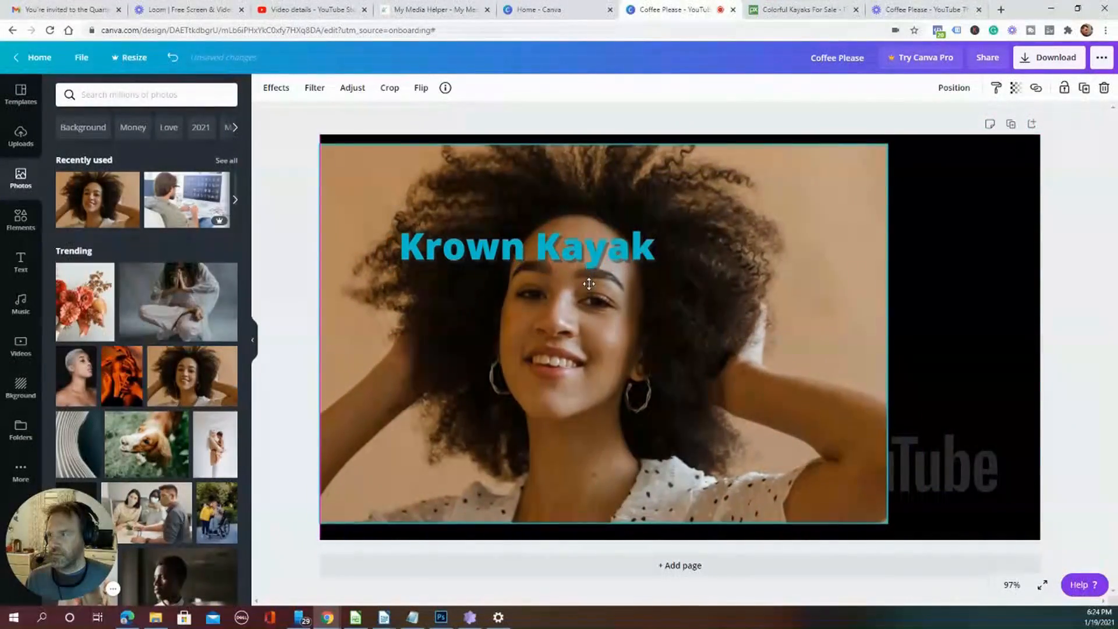
drag(886, 512, 999, 592)
drag(1039, 611, 1036, 609)
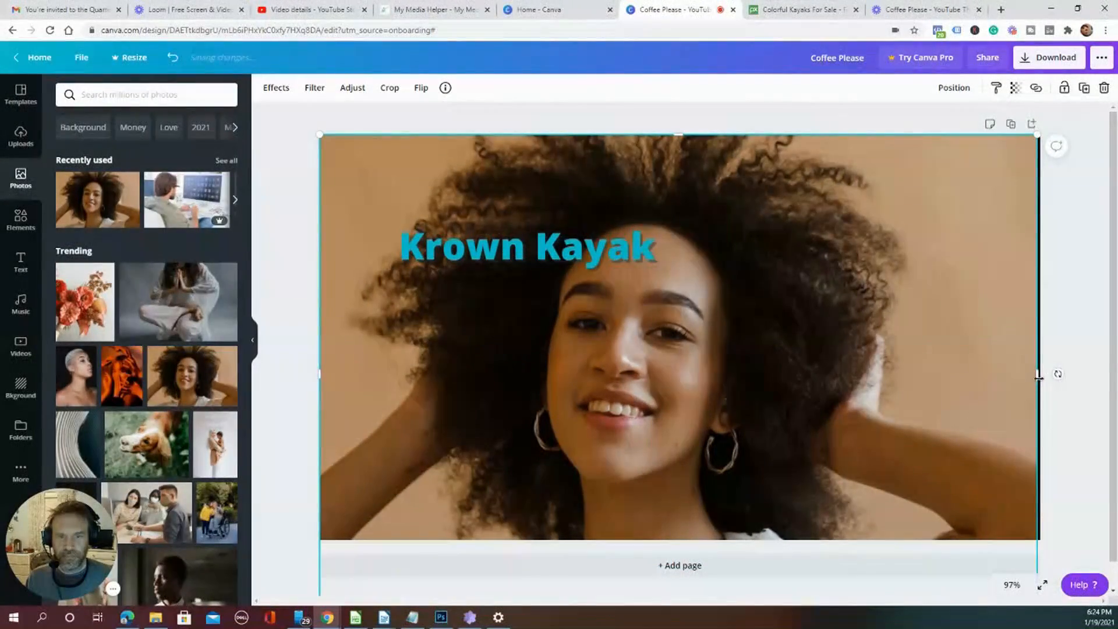
drag(1038, 376, 1042, 377)
drag(878, 386, 874, 370)
Make the portrait photo translucent, send it one layer backward and set its transparency to 66
click(1015, 87)
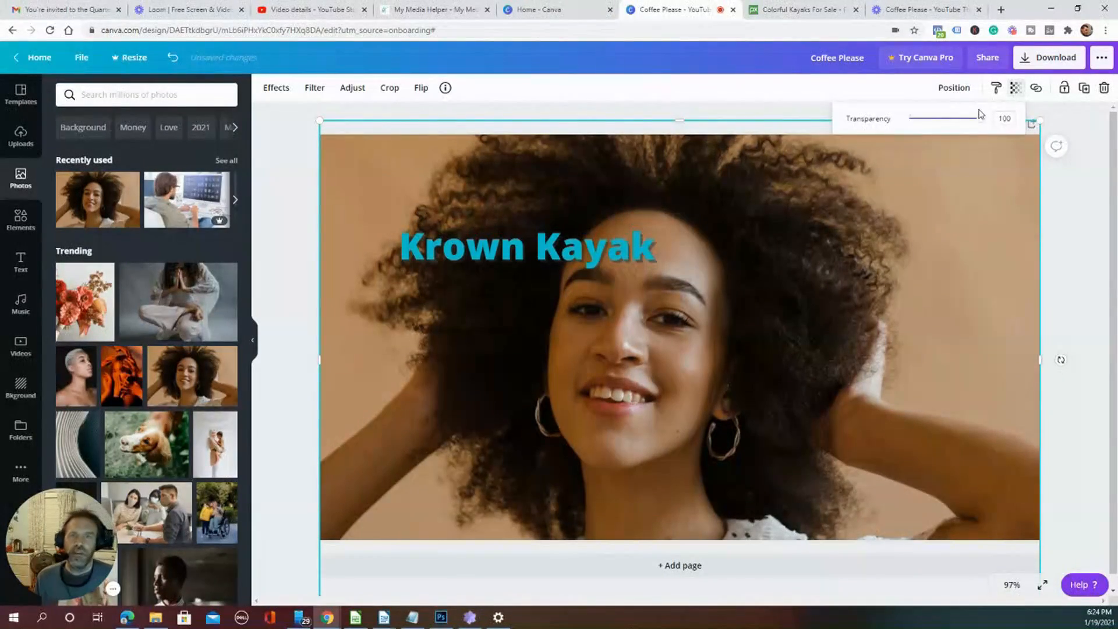
drag(980, 124, 939, 125)
right_click(898, 236)
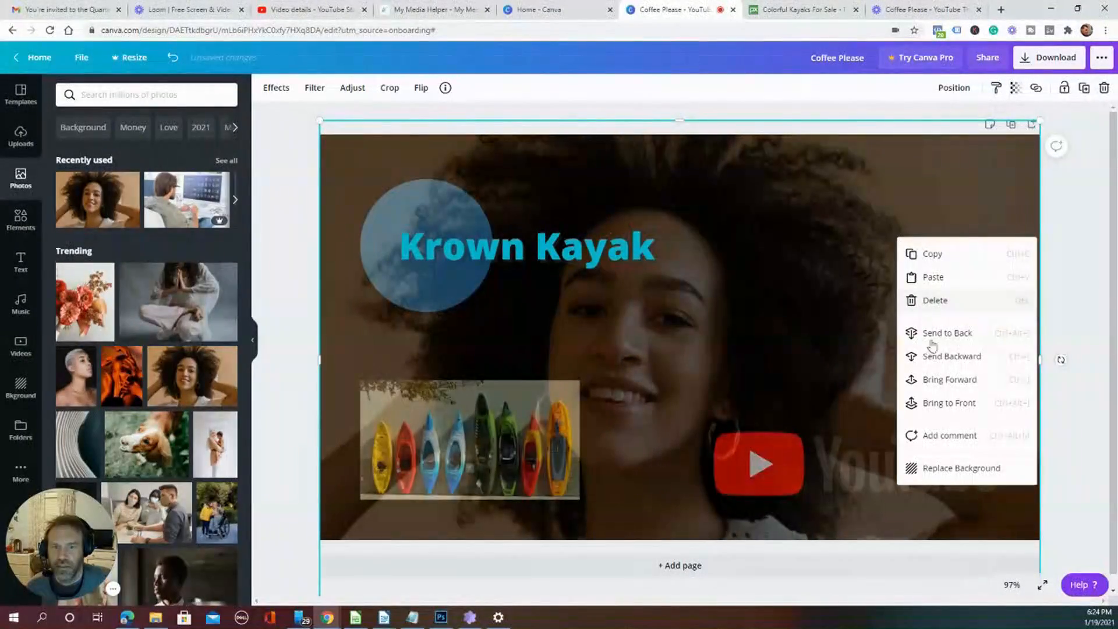
click(939, 360)
right_click(920, 293)
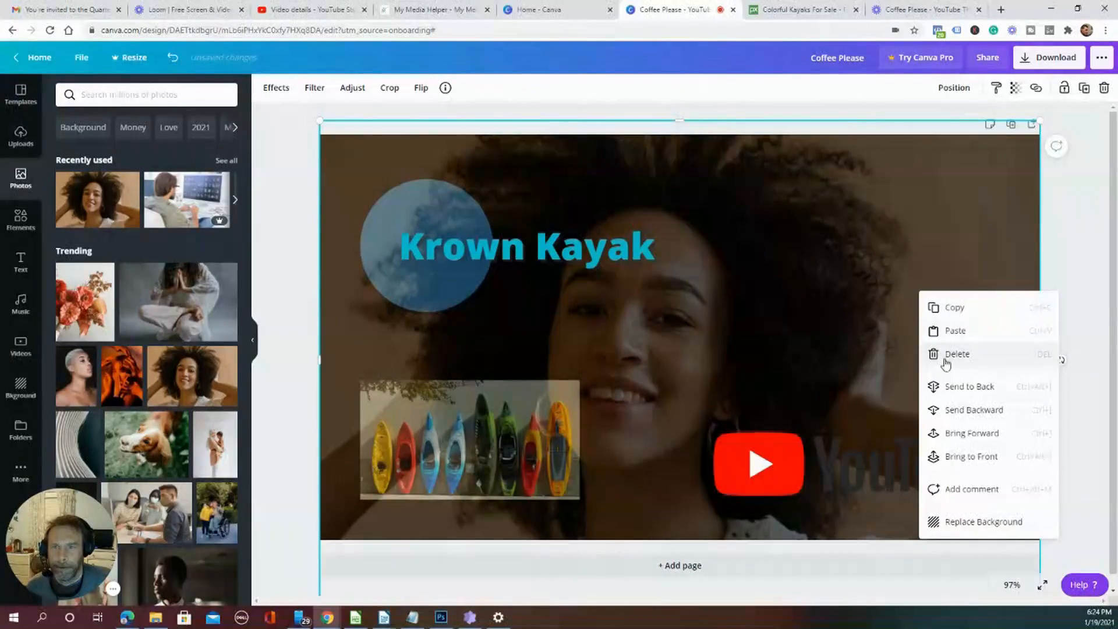
click(1014, 87)
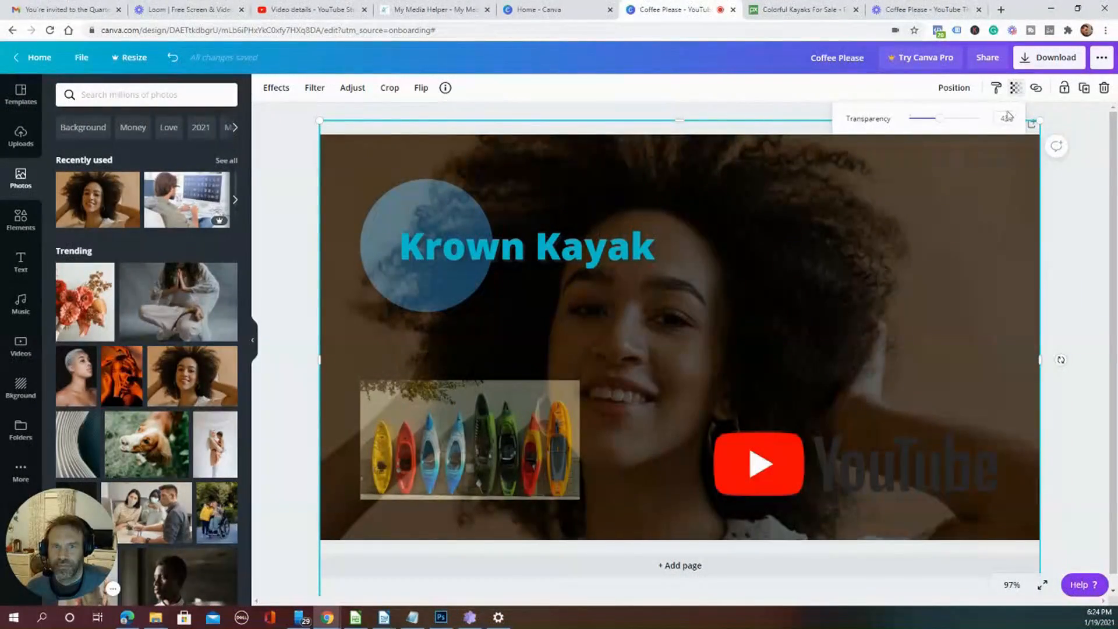
mouse_move(948, 123)
mouse_down()
mouse_move(909, 121)
mouse_move(973, 120)
mouse_move(916, 120)
mouse_move(955, 120)
mouse_up()
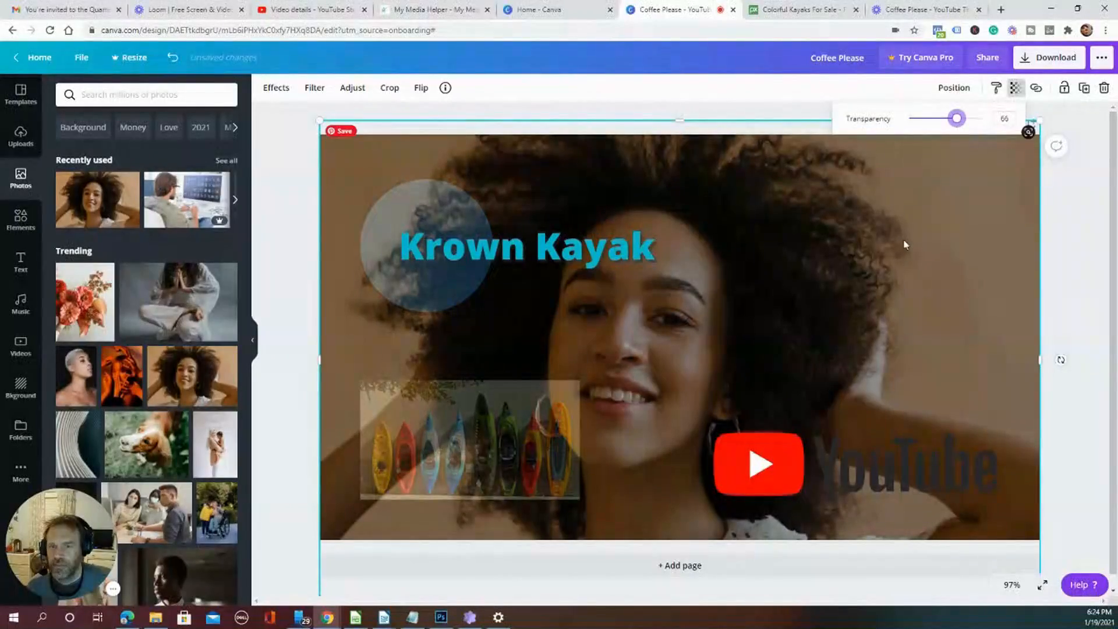
Send the portrait photo further backward, behind the blue circle and the kayaks photo
right_click(898, 248)
click(937, 363)
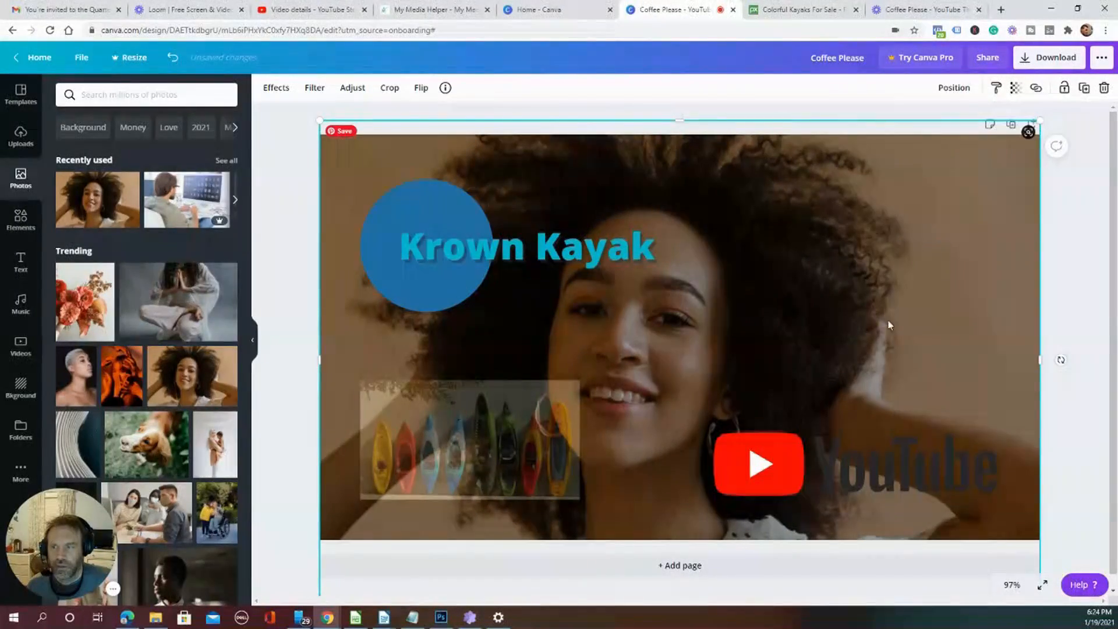
right_click(881, 315)
click(925, 434)
right_click(885, 309)
click(756, 288)
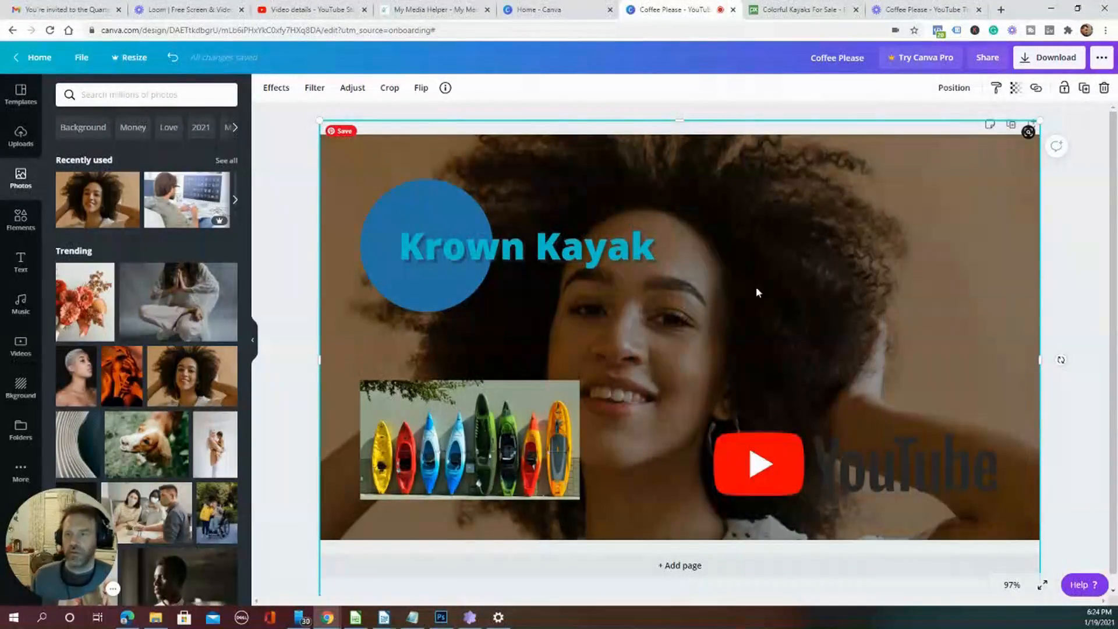
Delete the portrait photo and the black background, and apply the light grey speckled stone background
key(Delete)
click(881, 291)
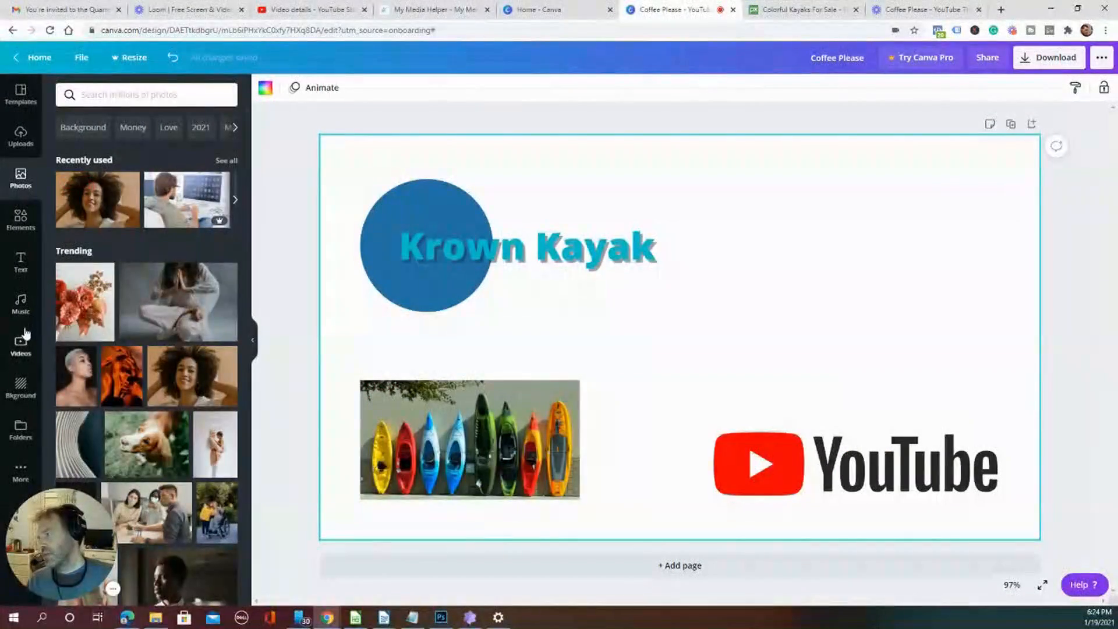
click(23, 389)
click(145, 367)
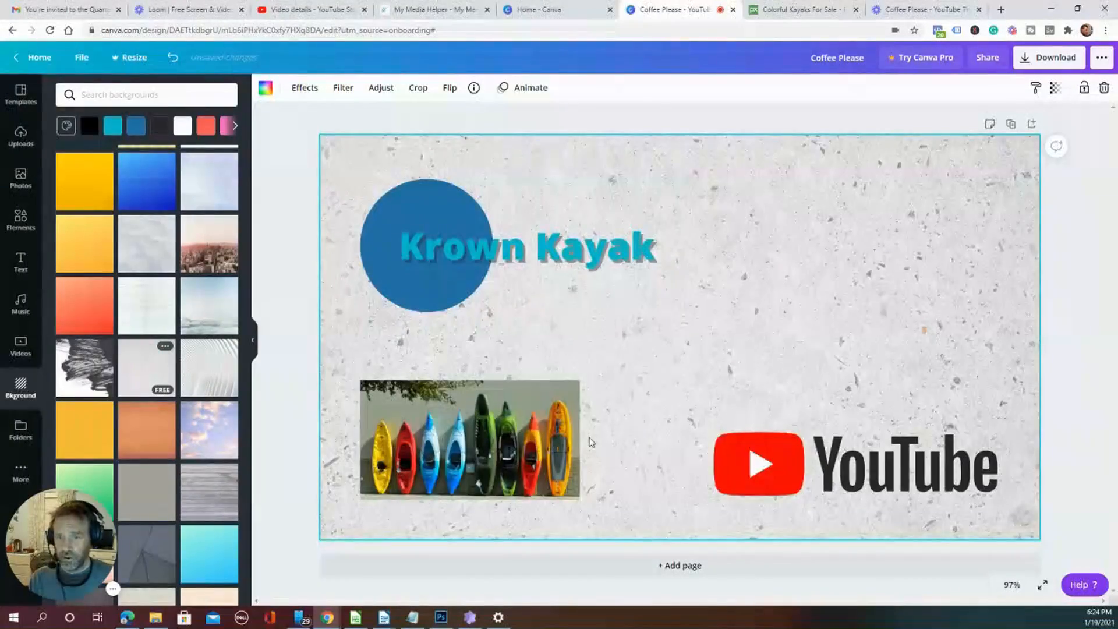
click(1038, 90)
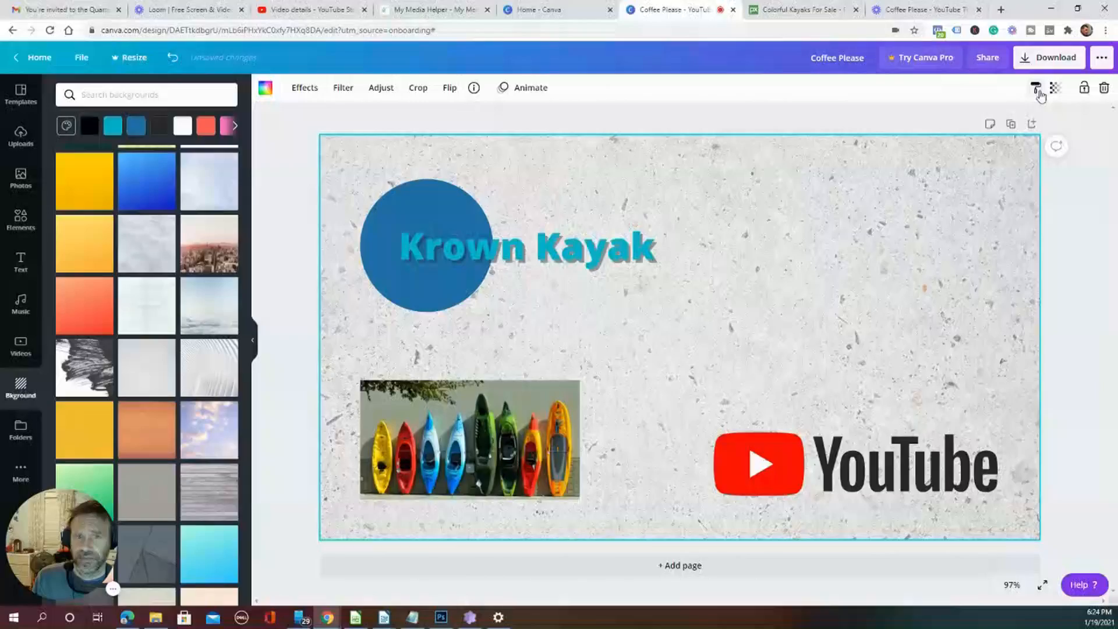
drag(967, 269, 702, 372)
drag(789, 229, 607, 406)
click(917, 296)
drag(917, 298, 847, 370)
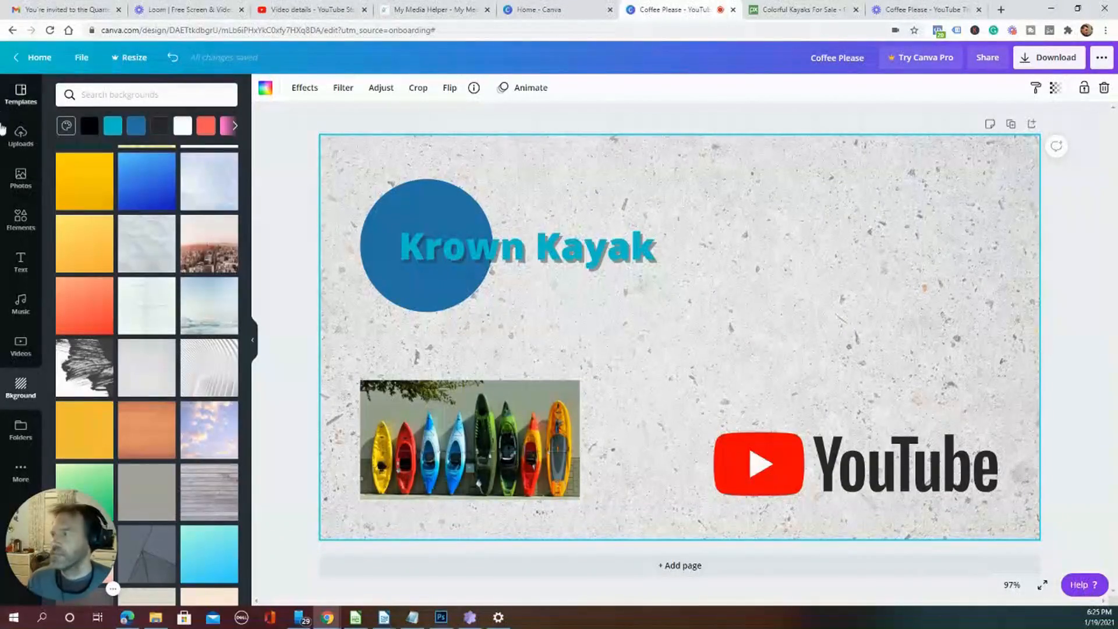
Download the thumbnail design as a PNG file and dismiss the post-scheduling promotion
click(1020, 58)
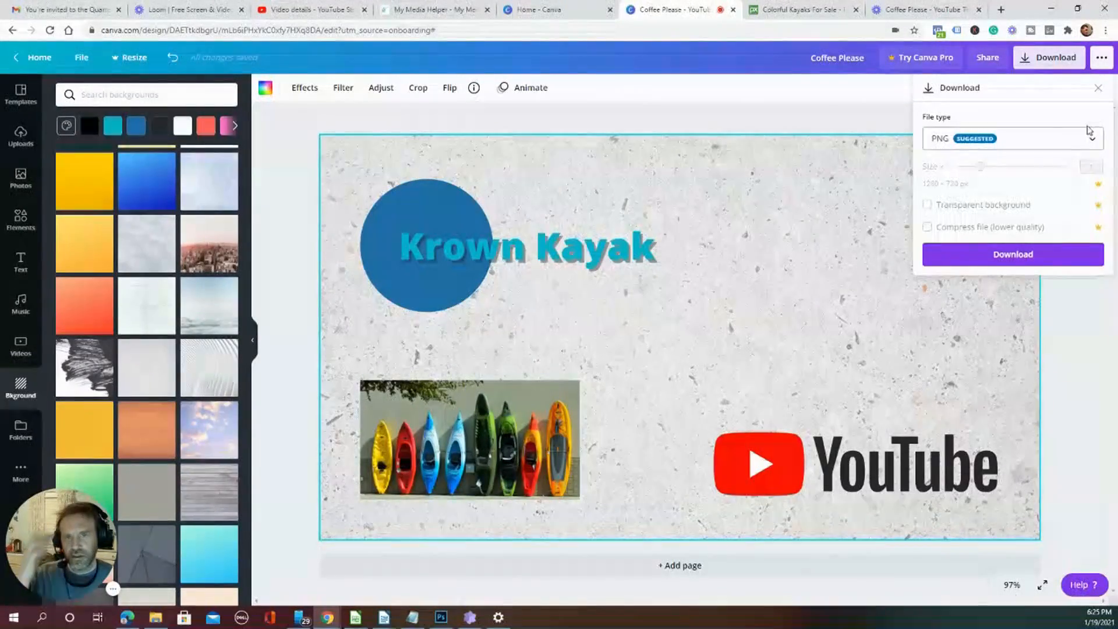
click(1092, 143)
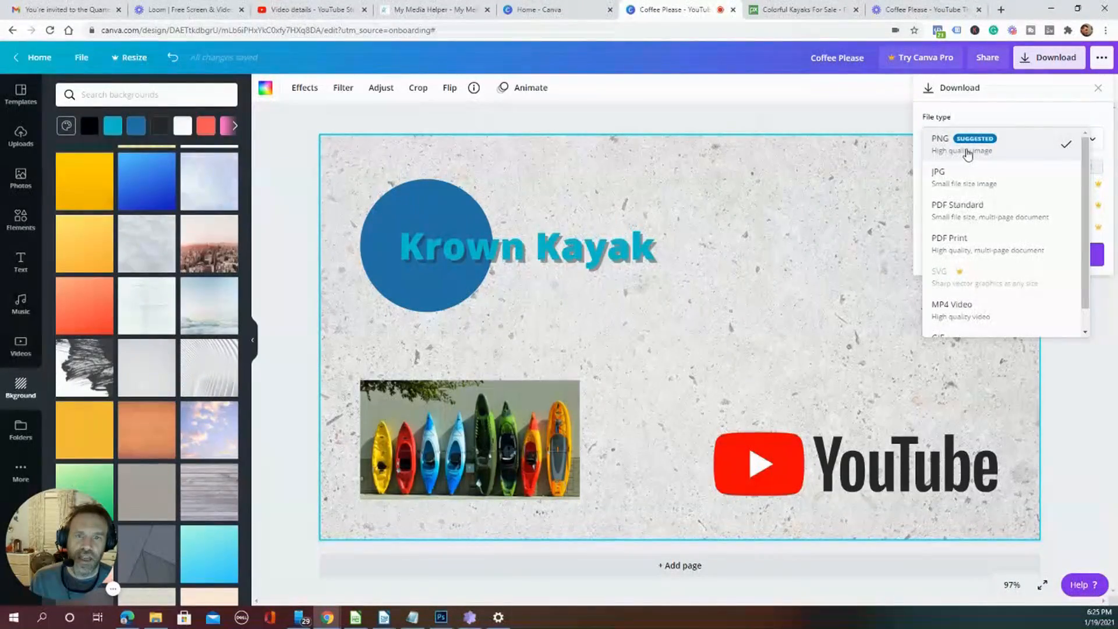
click(968, 154)
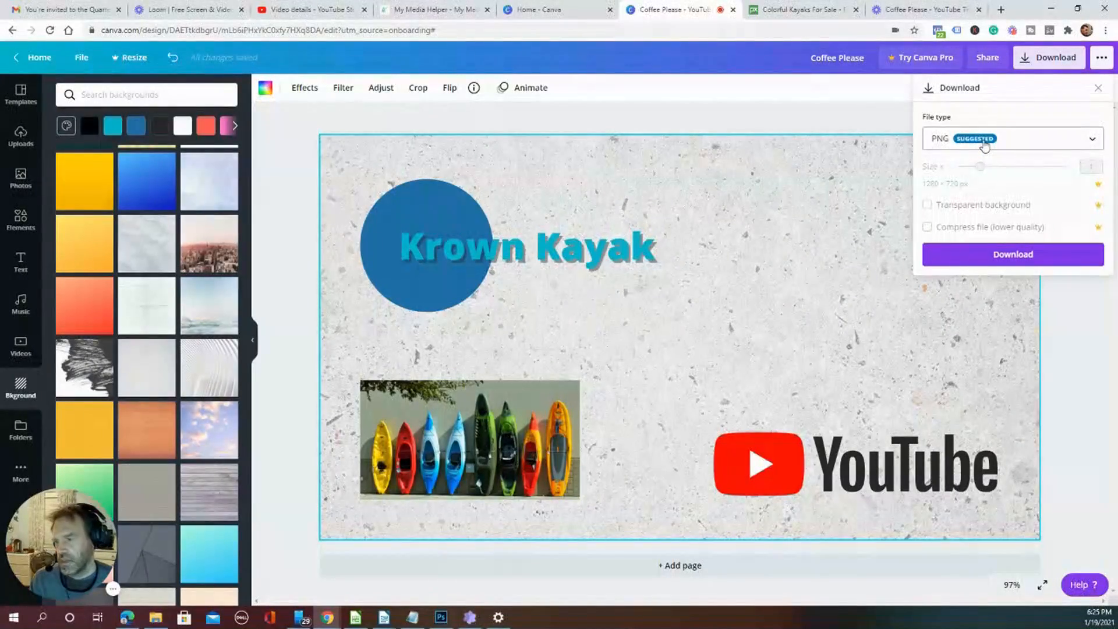
click(1013, 259)
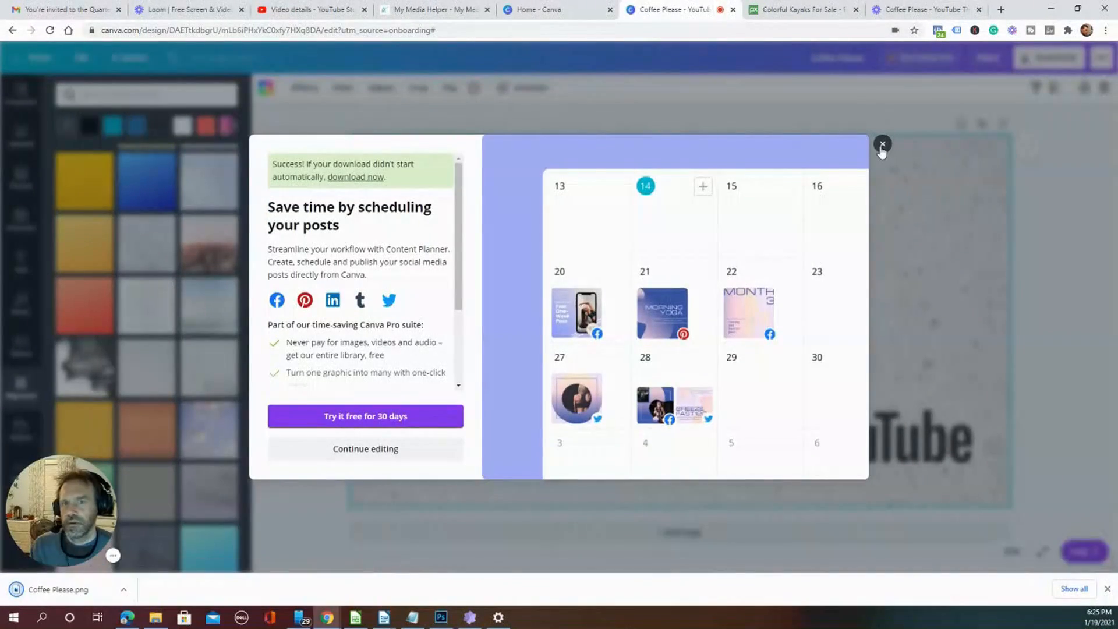
click(882, 145)
Switch to the video's details in YouTube Studio, open the file chooser for changing its thumbnail, and cancel without choosing a file
click(308, 9)
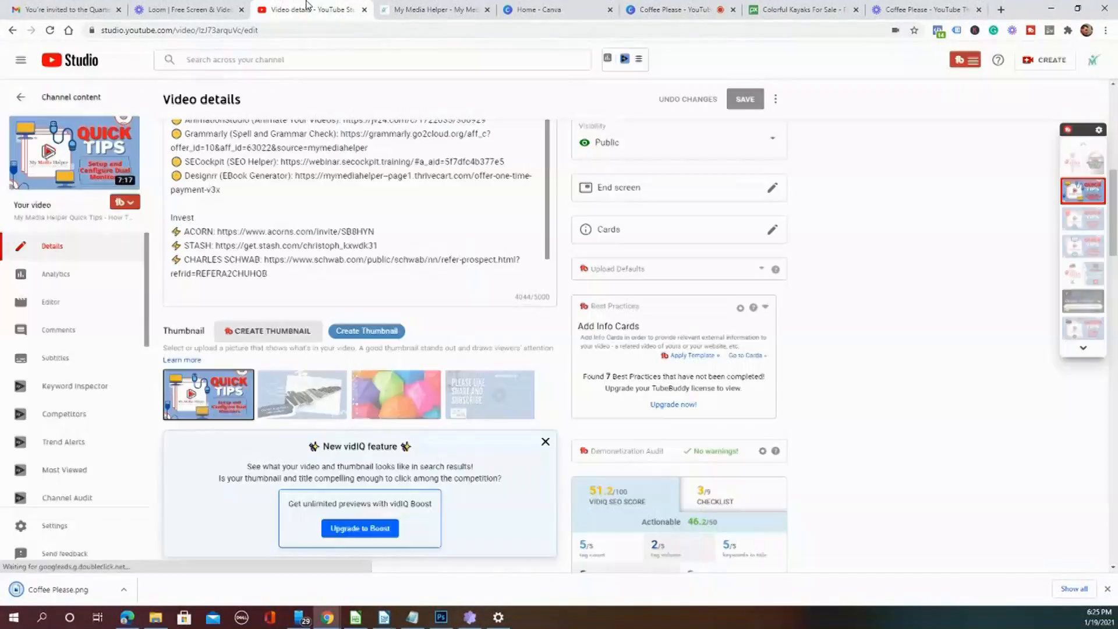
scroll(184, 195, up, 15)
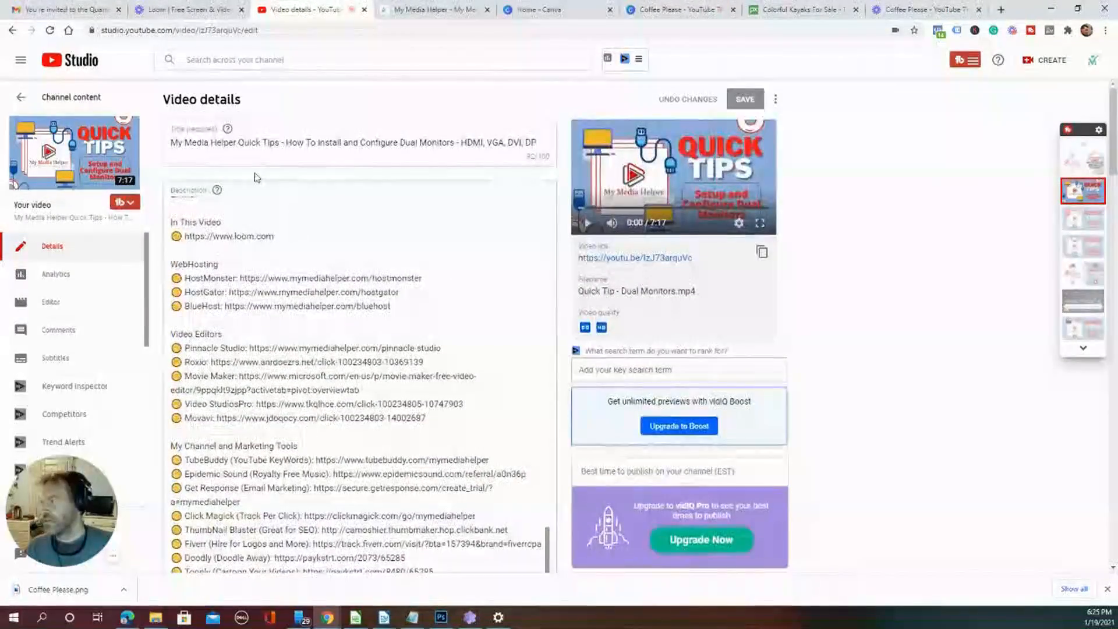
scroll(271, 252, down, 10)
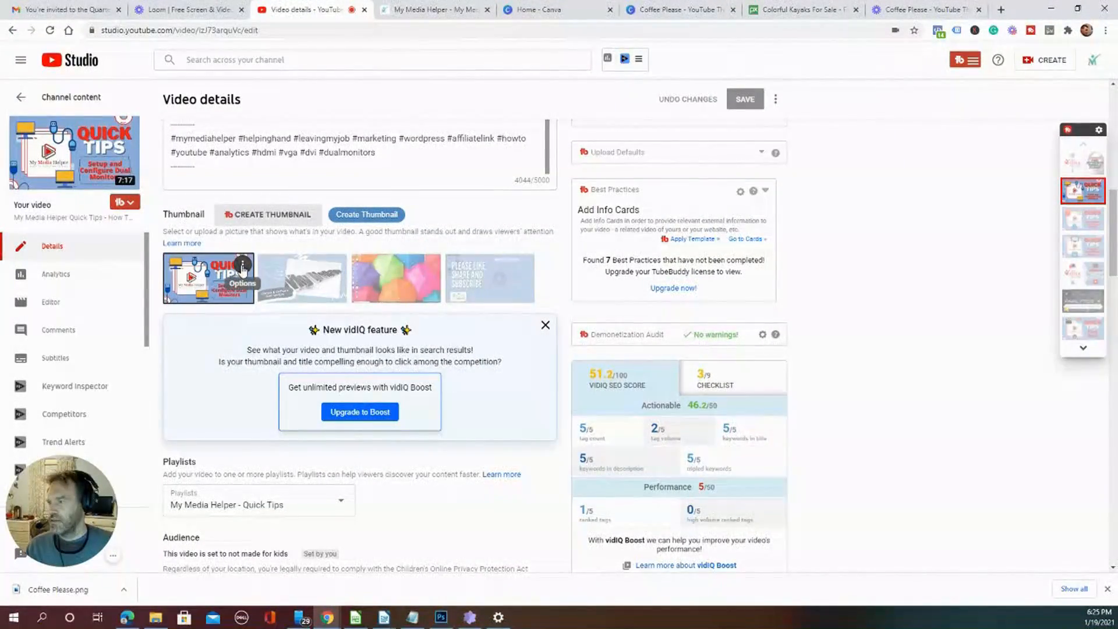
click(243, 267)
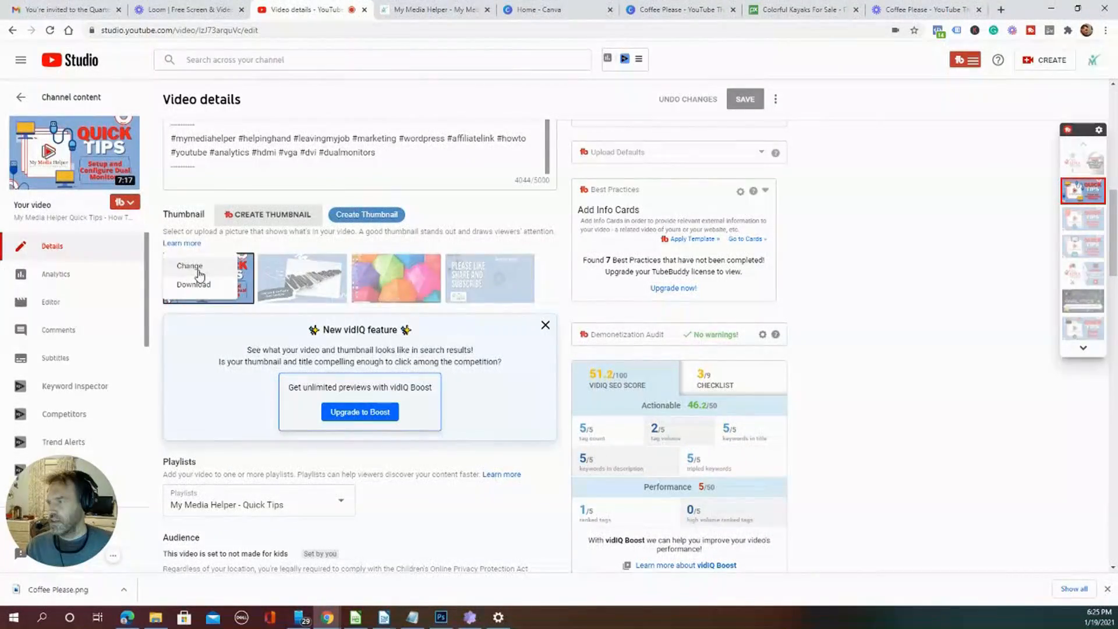
click(190, 266)
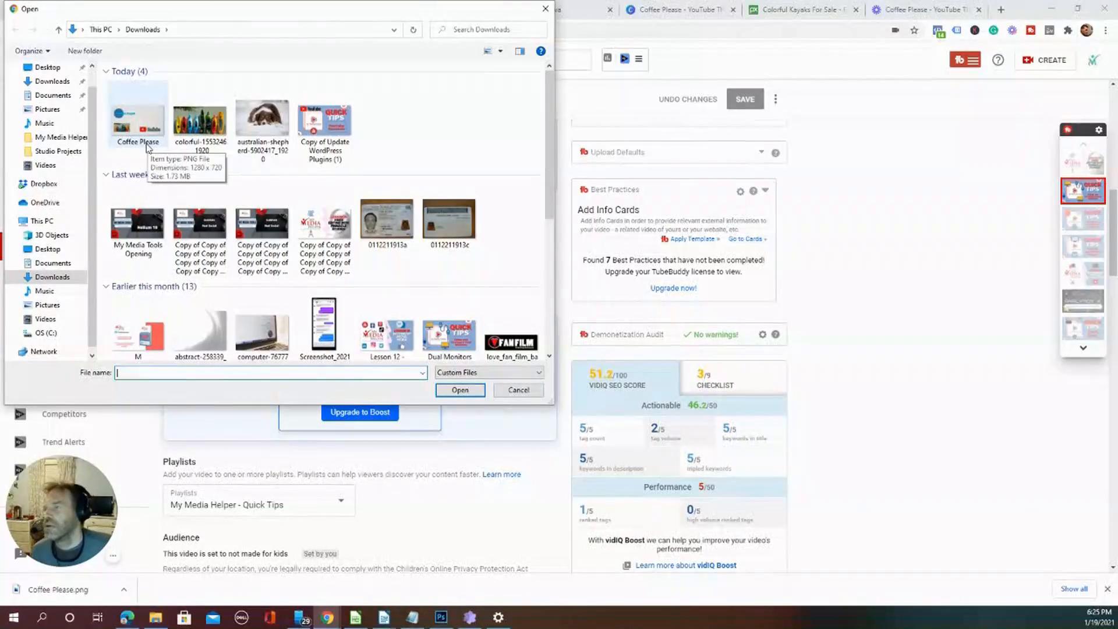
click(518, 390)
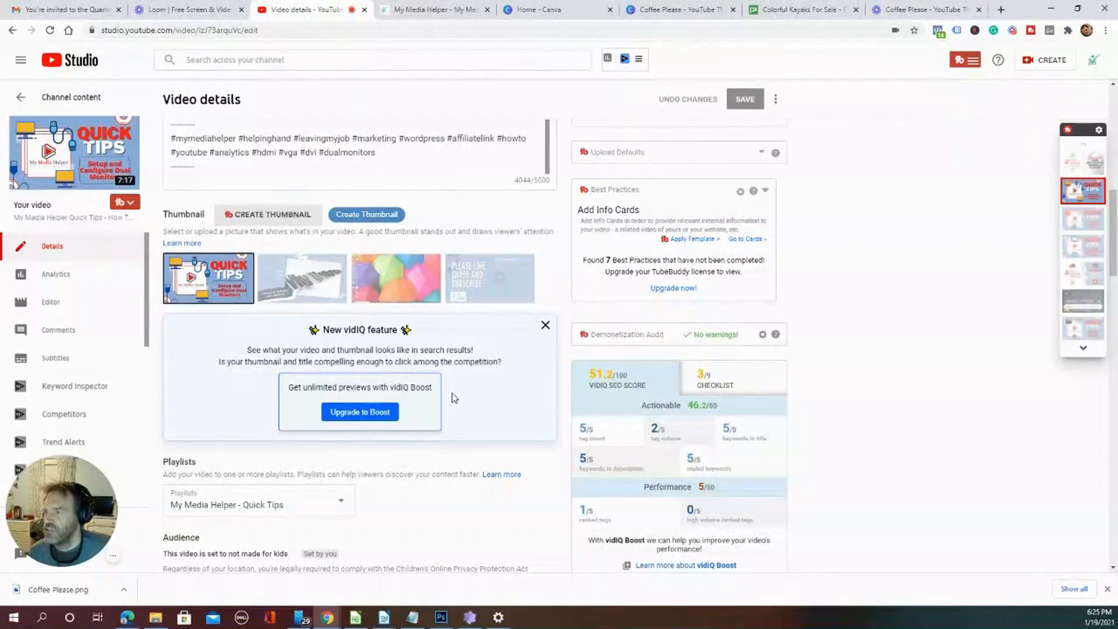
scroll(454, 398, up, 2)
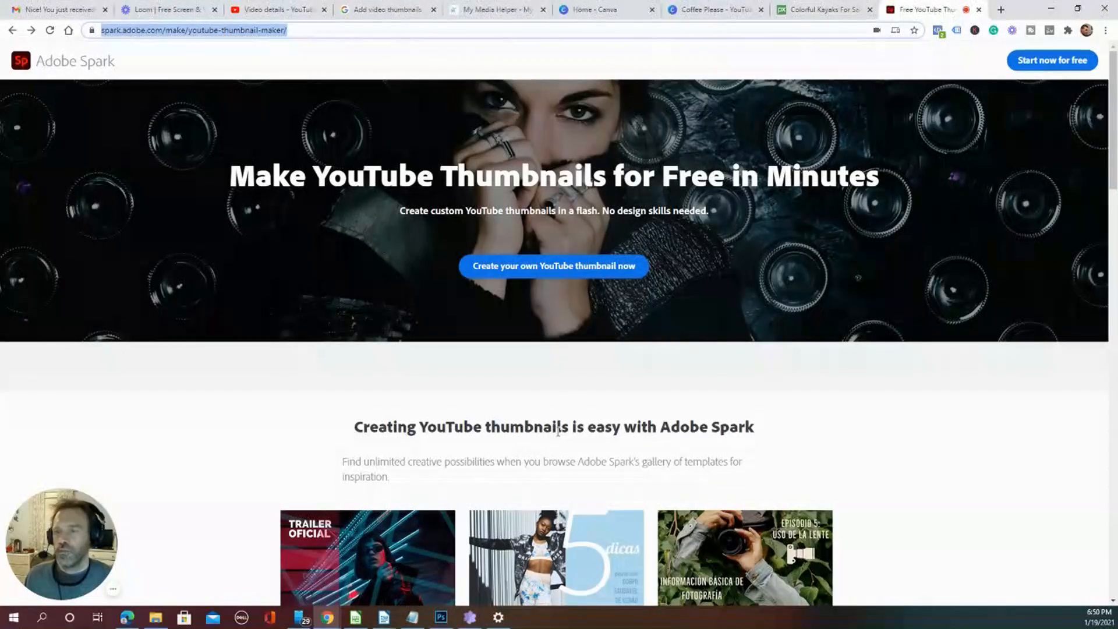
Start a new YouTube thumbnail design in Adobe Spark, look through the size categories and choose the Youtube thumbnail size of 1280 x 720
click(548, 272)
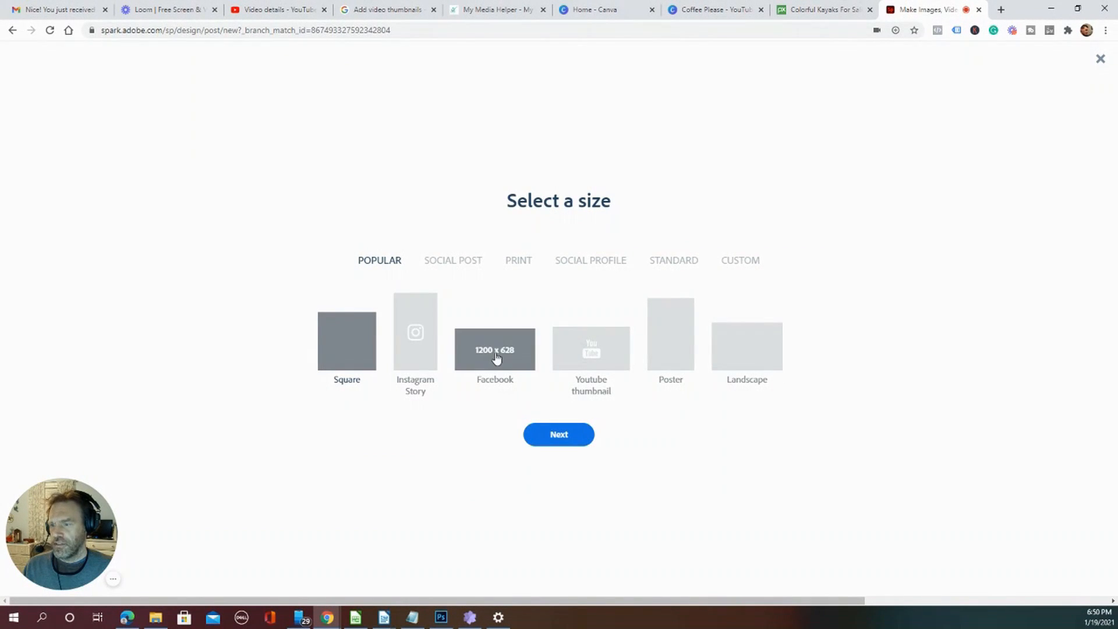
click(457, 263)
click(524, 266)
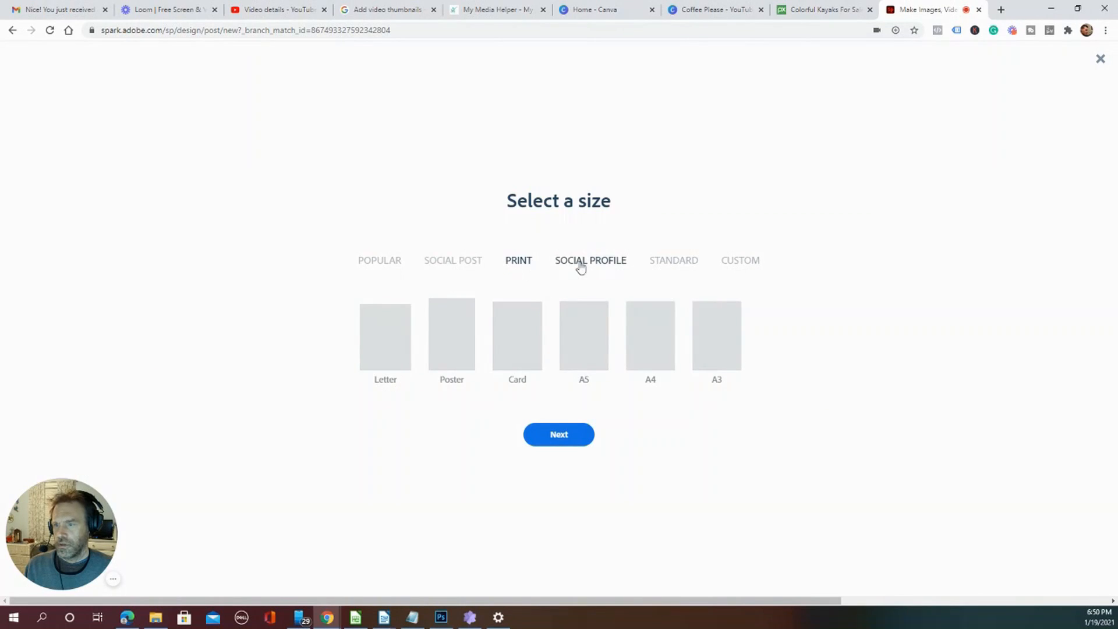
click(582, 268)
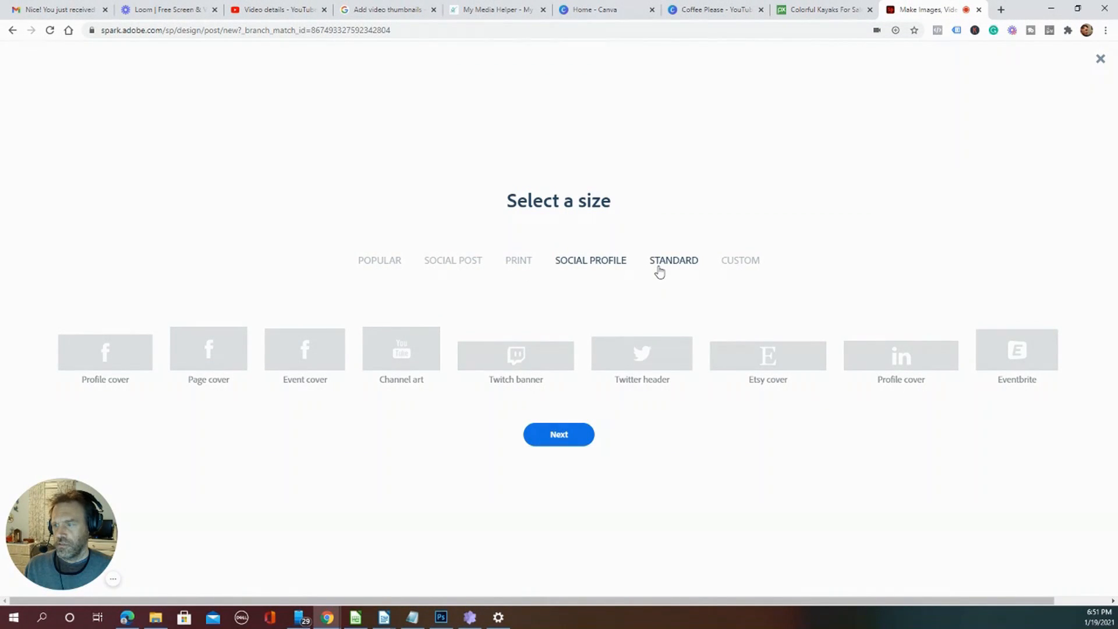
click(658, 268)
click(727, 266)
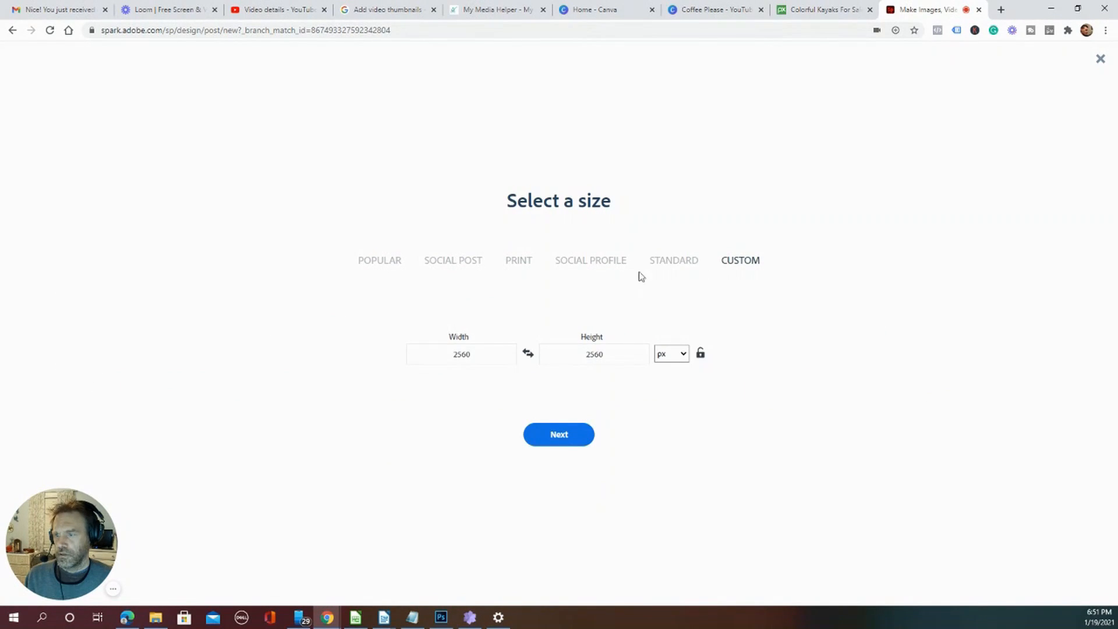
click(379, 263)
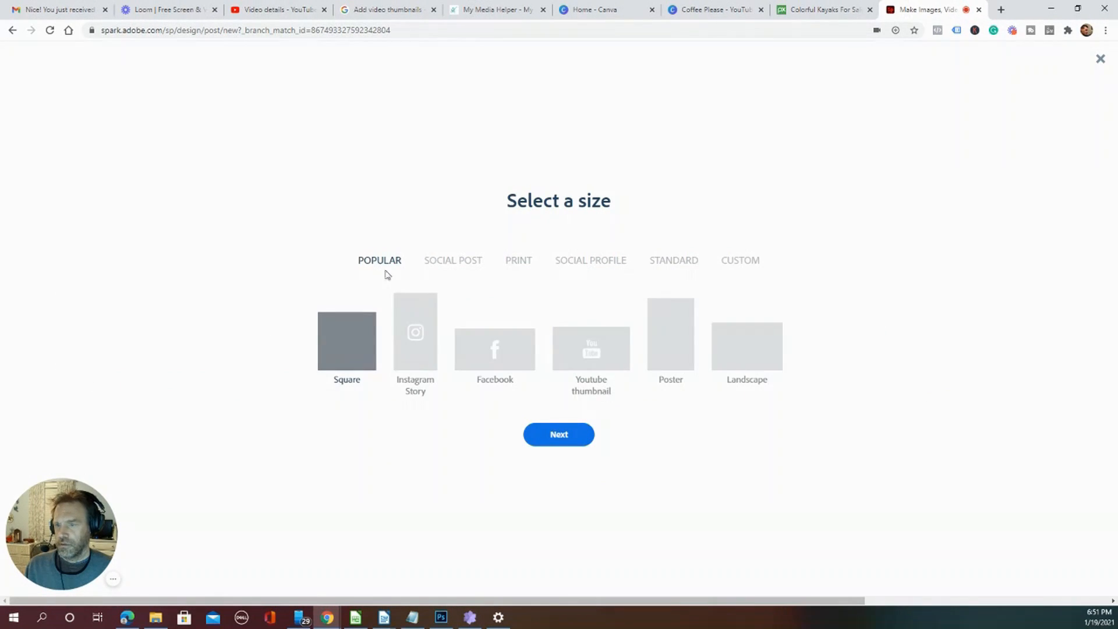
click(602, 372)
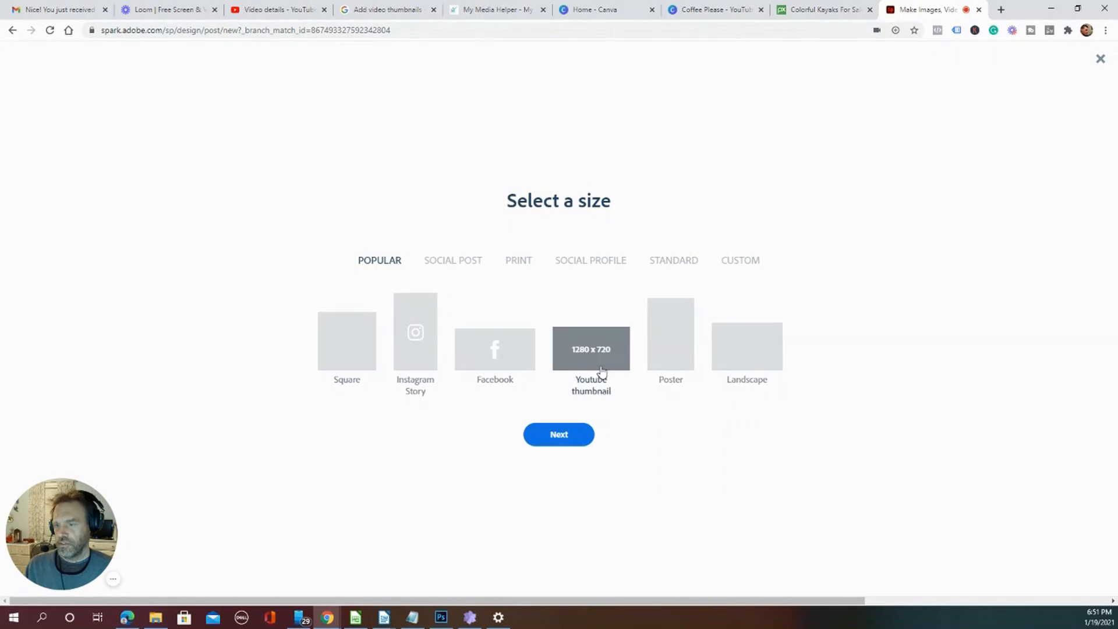
click(559, 441)
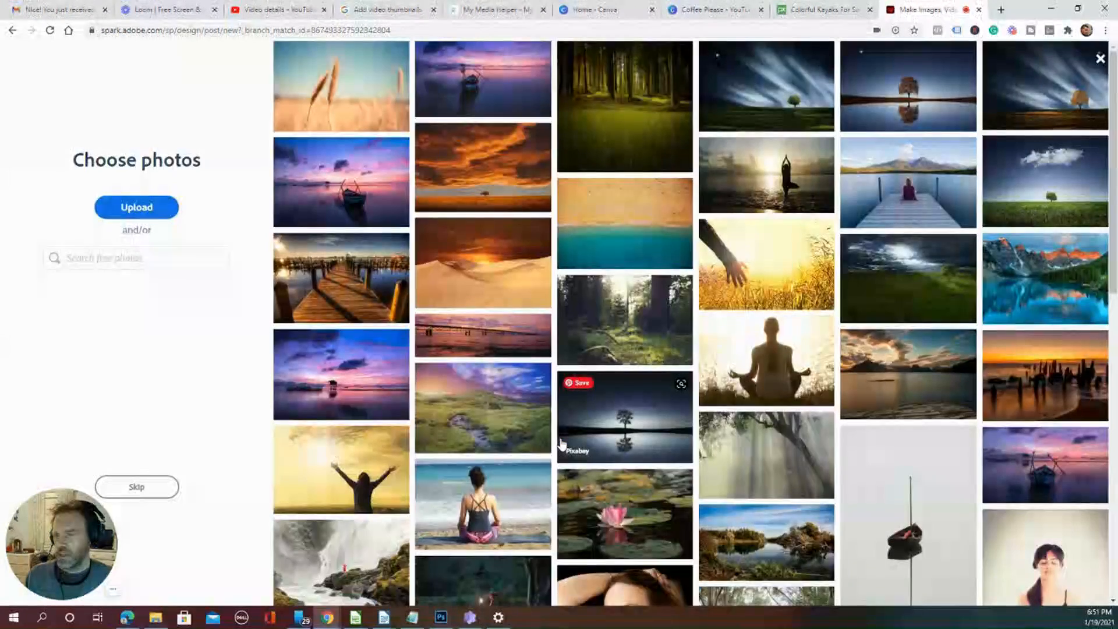
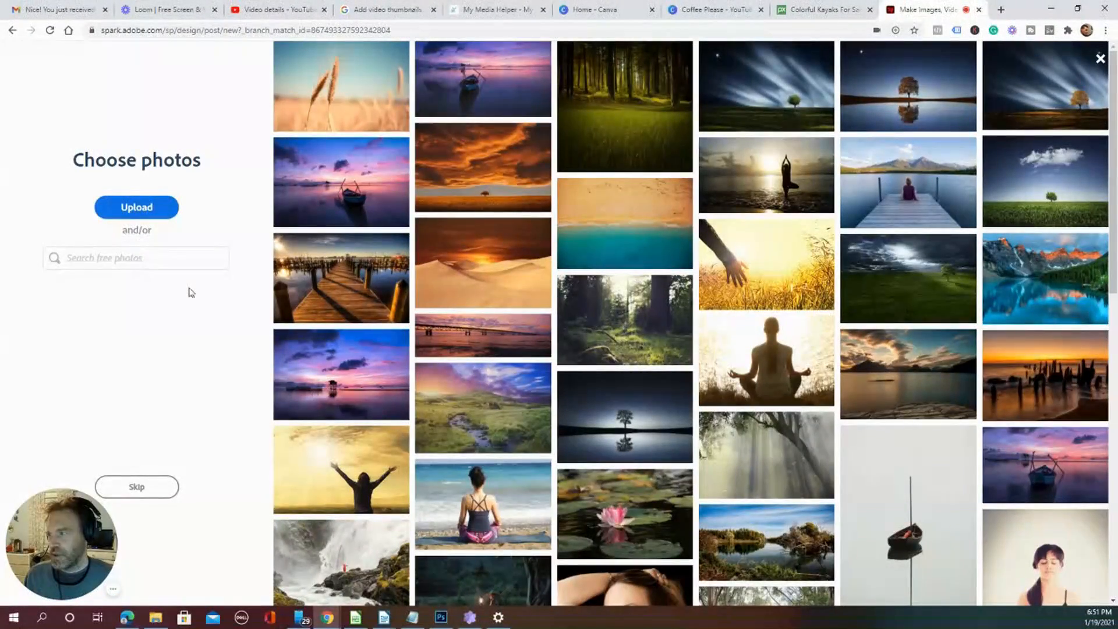
Upload the colorful-1553246_1920 kayaks photo from the Downloads folder for the design
click(133, 215)
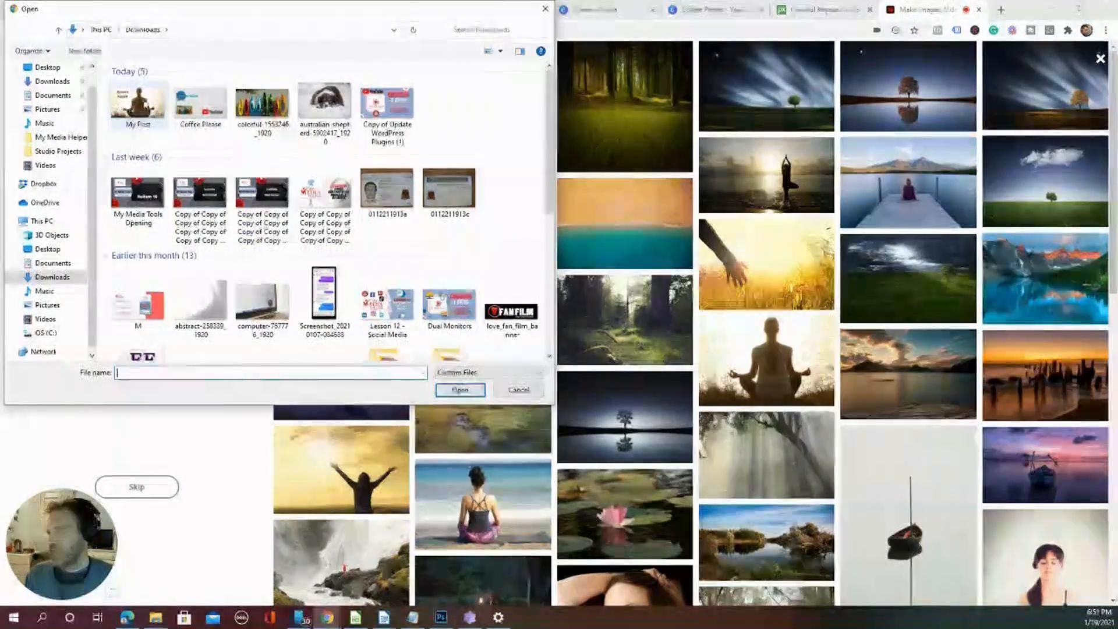
double_click(262, 107)
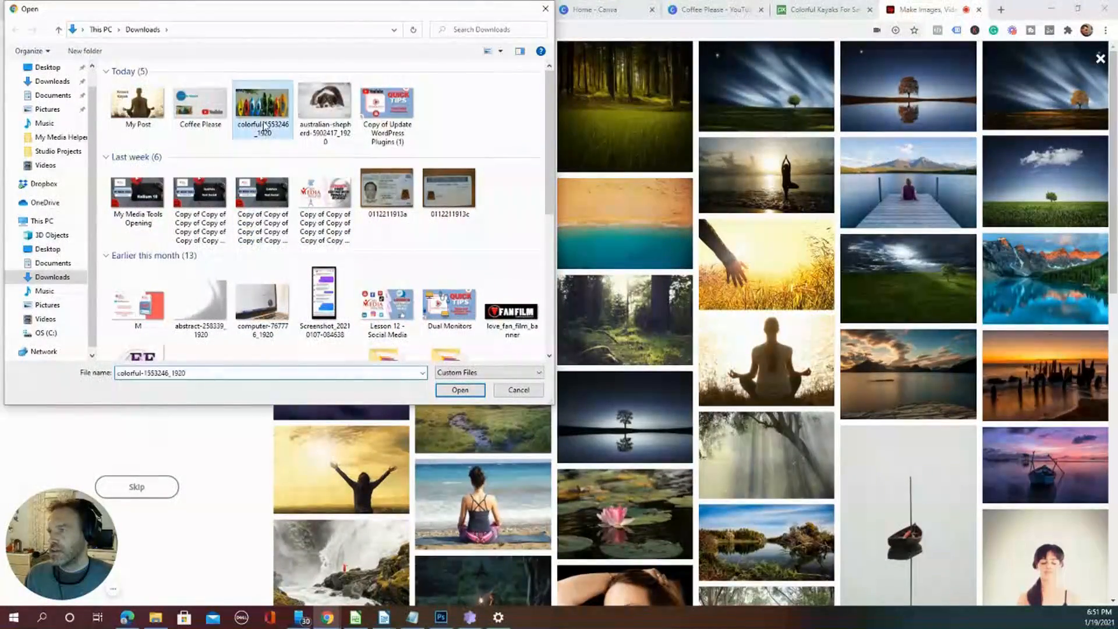
mouse_move(76, 300)
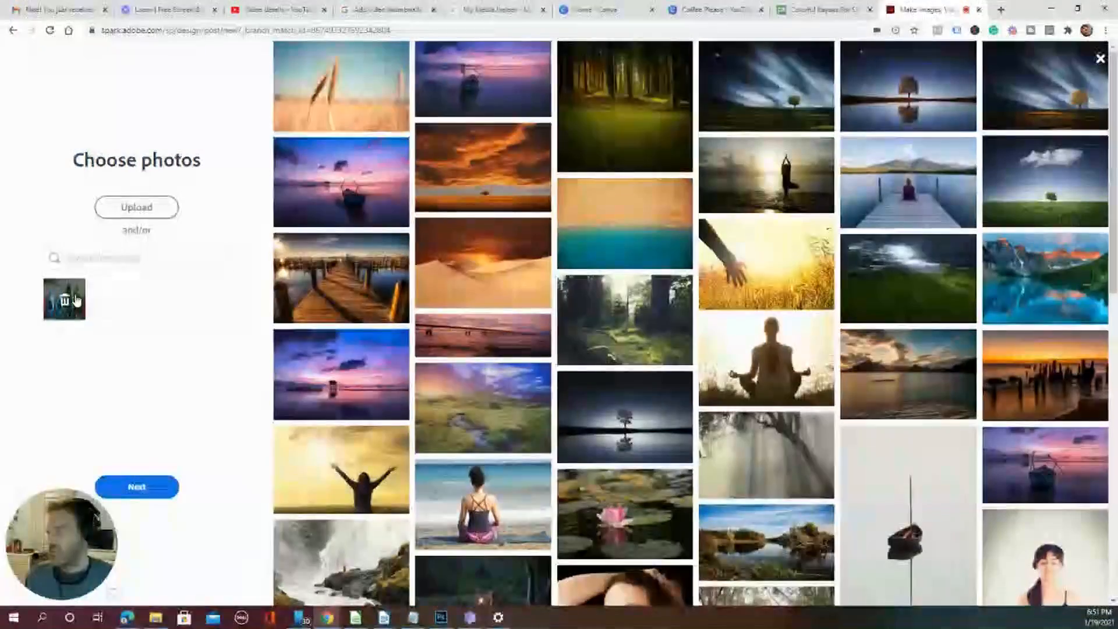
Search the free photos for Kayaking and use the lone kayaker facing the mountains as the design's only photo, removing the uploaded one
click(122, 261)
text(Kayaking)
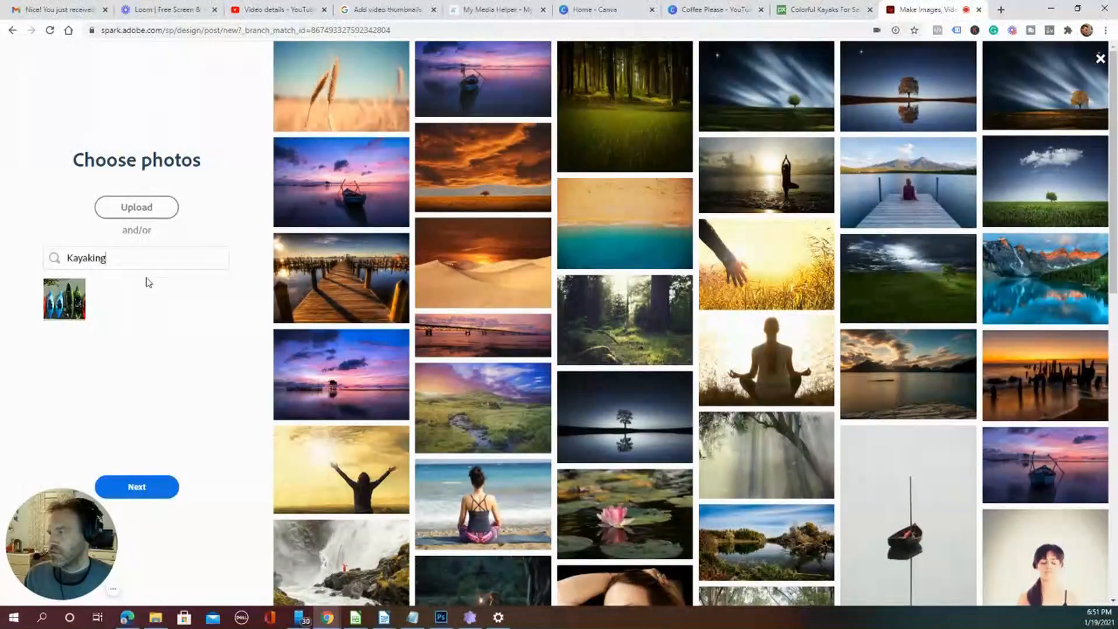
key(Return)
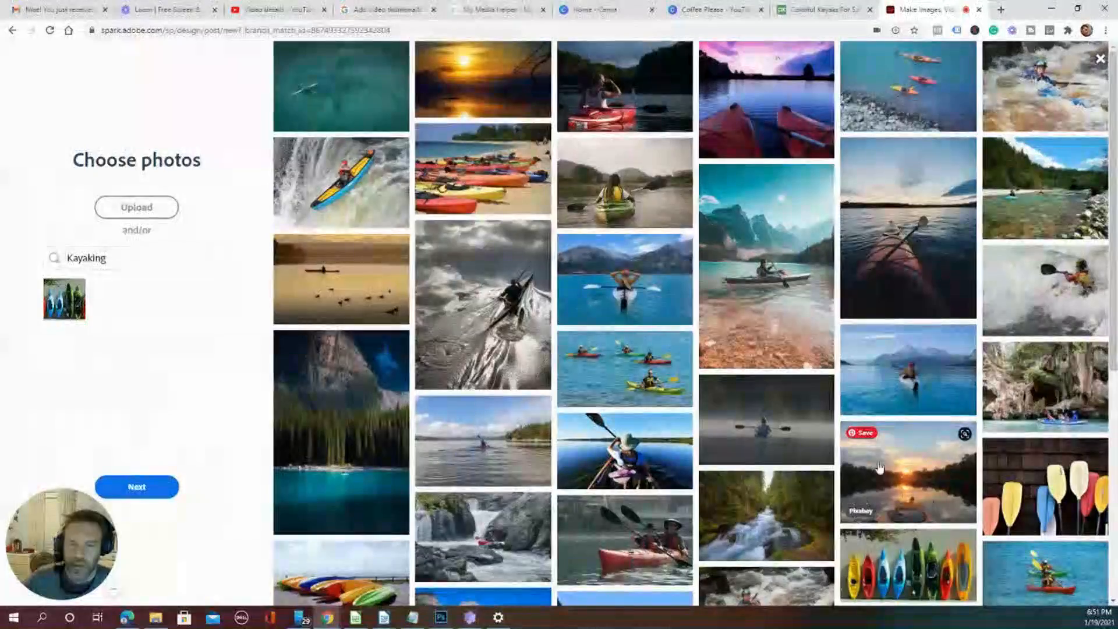
scroll(906, 573, down, 2)
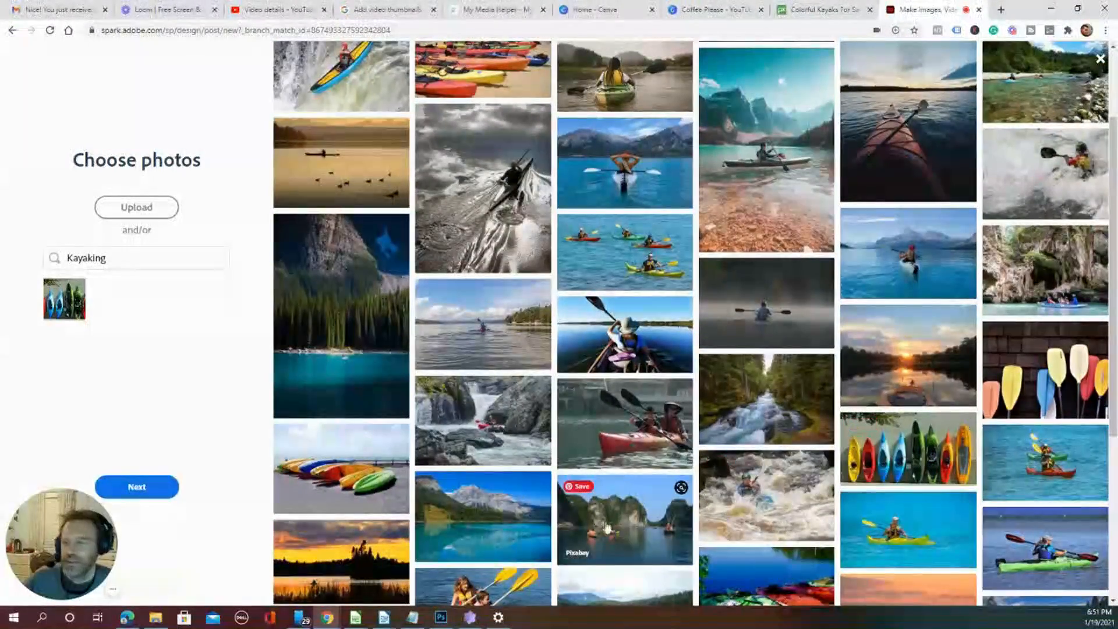
scroll(575, 495, up, 2)
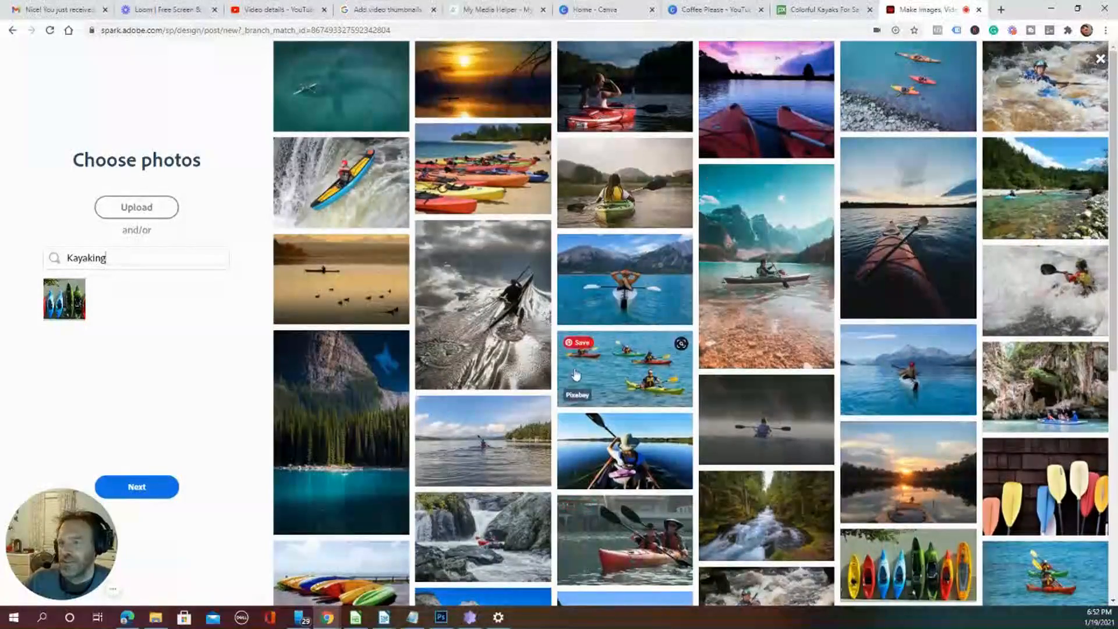
scroll(827, 477, down, 3)
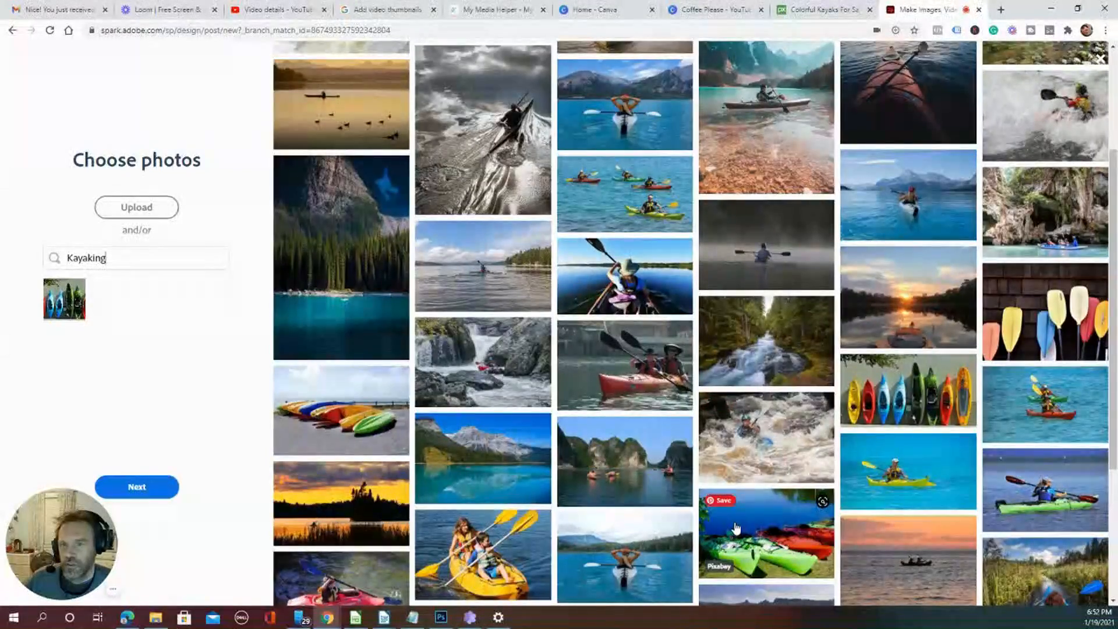
click(877, 221)
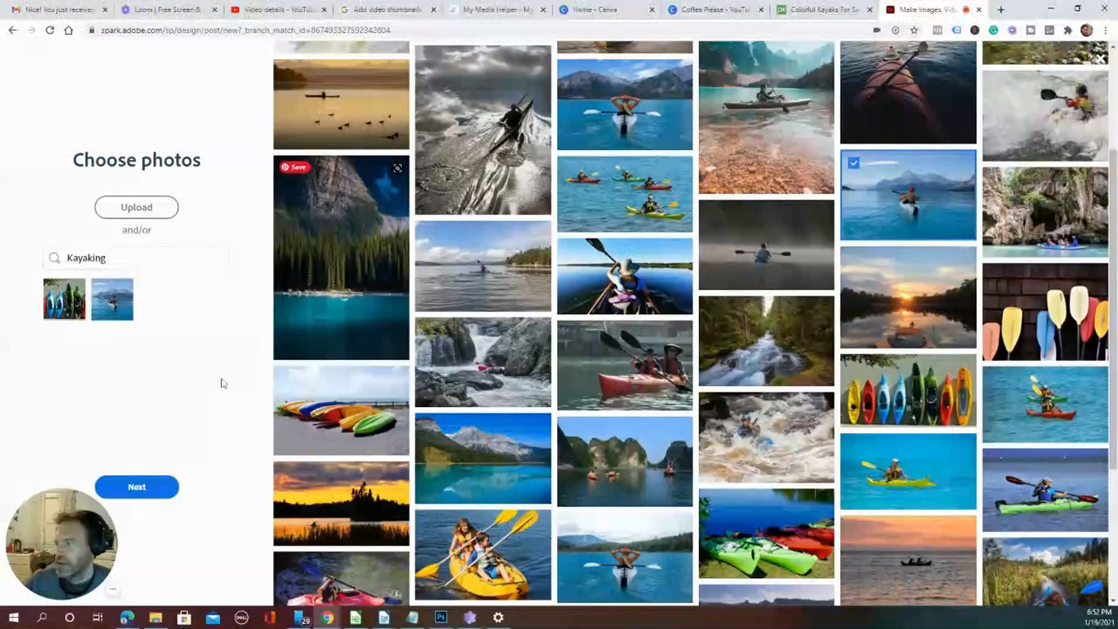
click(66, 301)
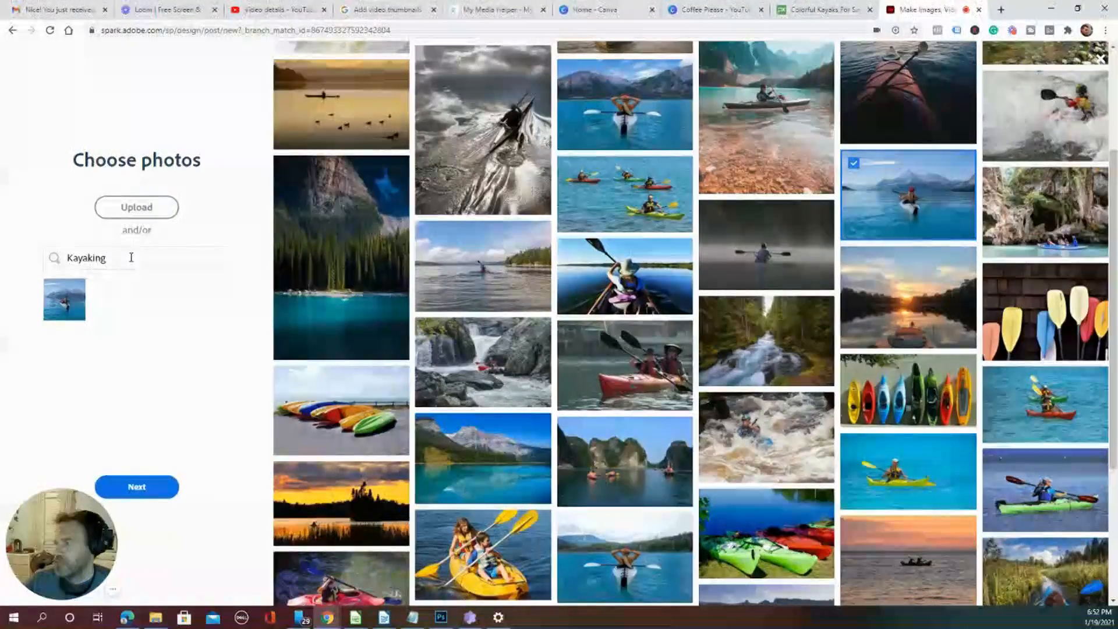
click(142, 492)
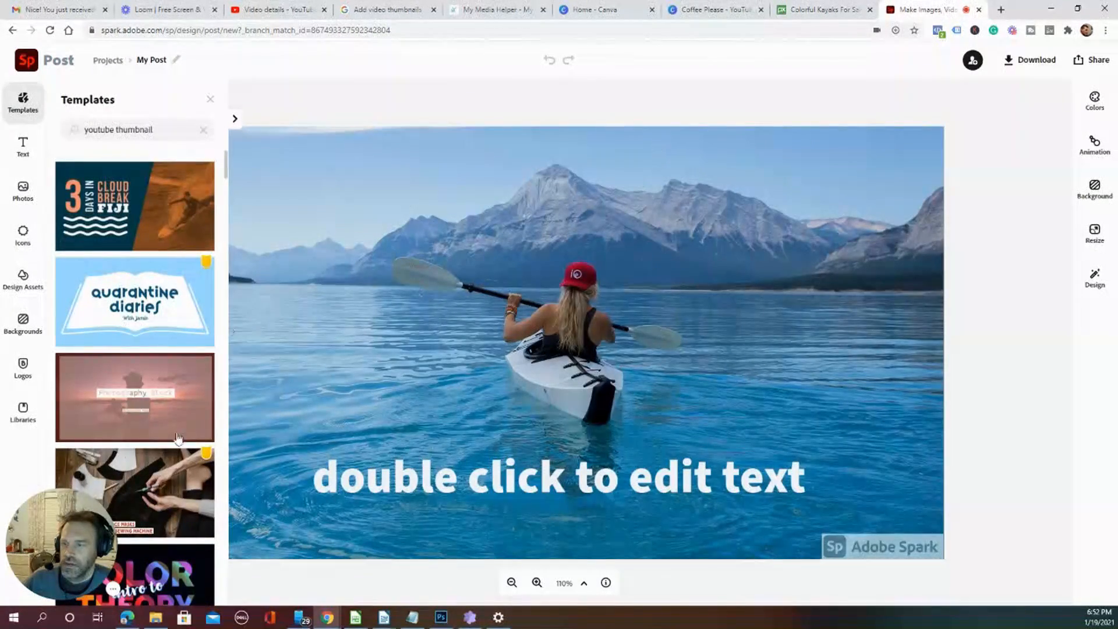
Replace the placeholder text with "Krown Kayak" and move it to the lower-left corner of the photo
click(448, 472)
drag(551, 460, 564, 491)
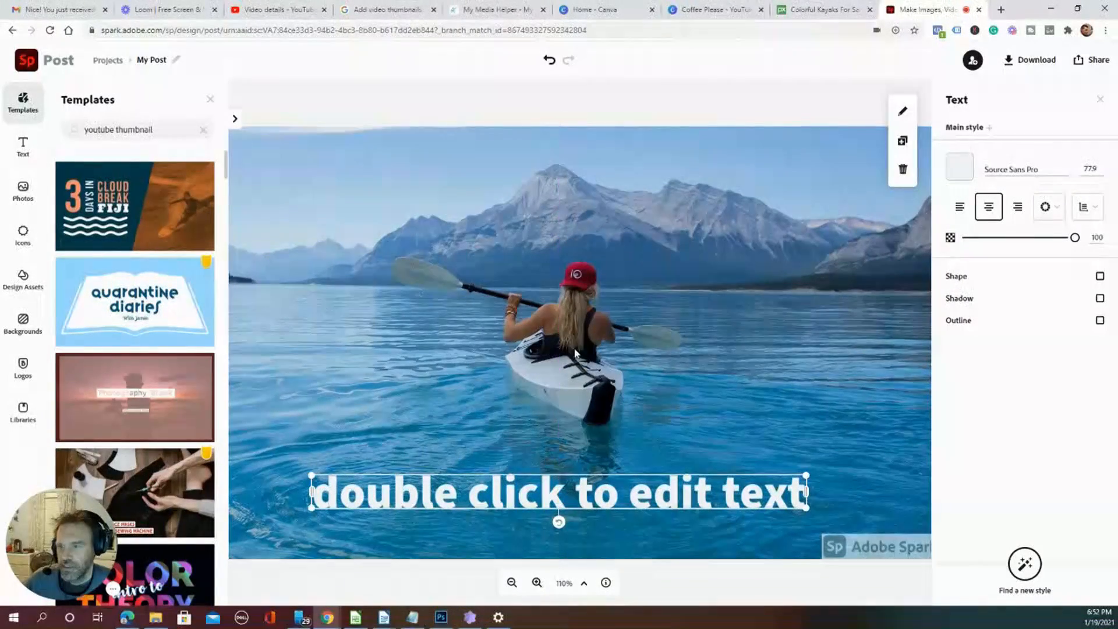
double_click(590, 490)
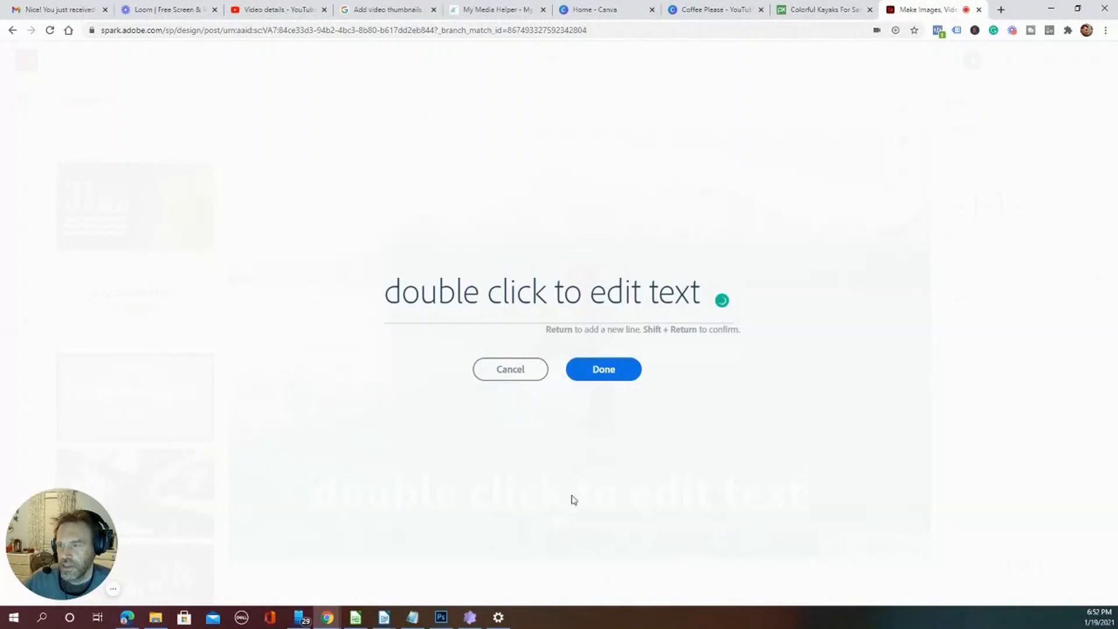
drag(393, 297, 720, 307)
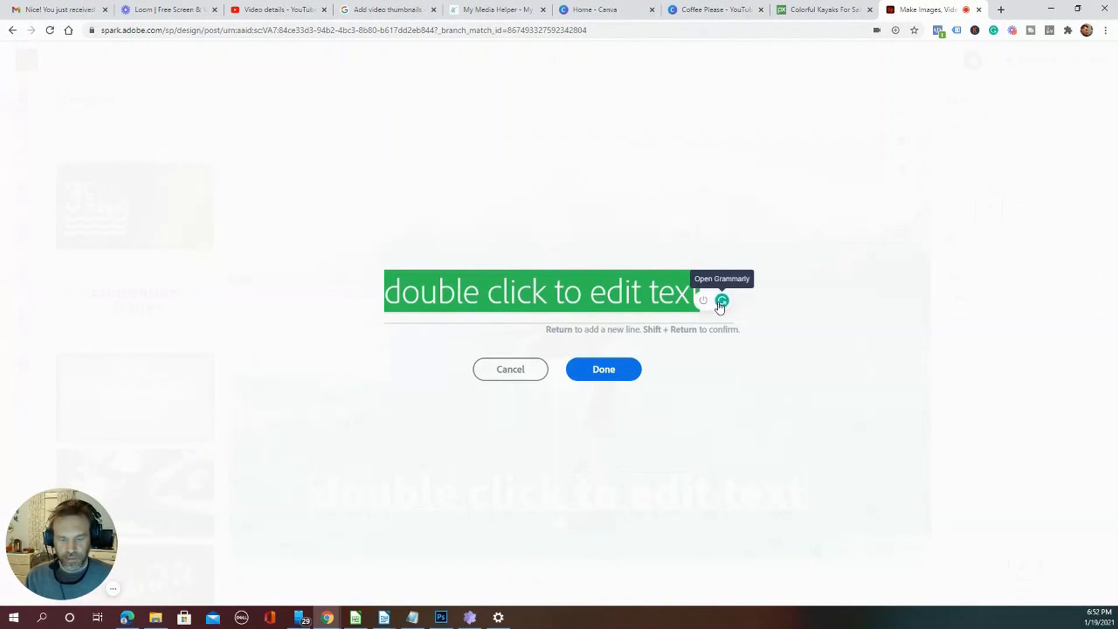
text(Krown kayak)
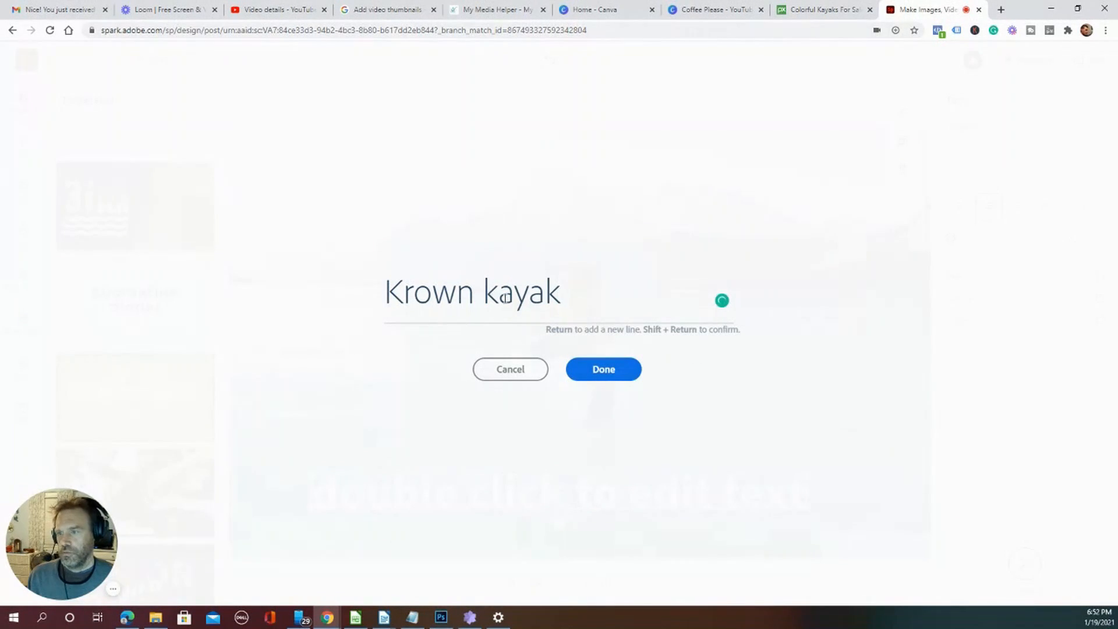
key(BackSpace)
text(K)
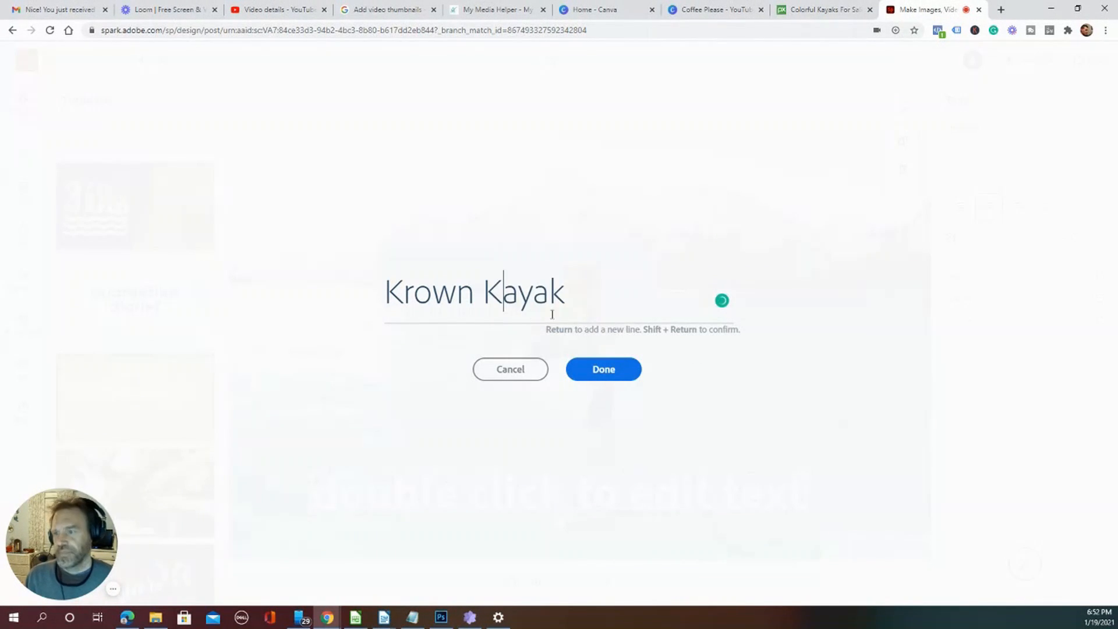
click(602, 384)
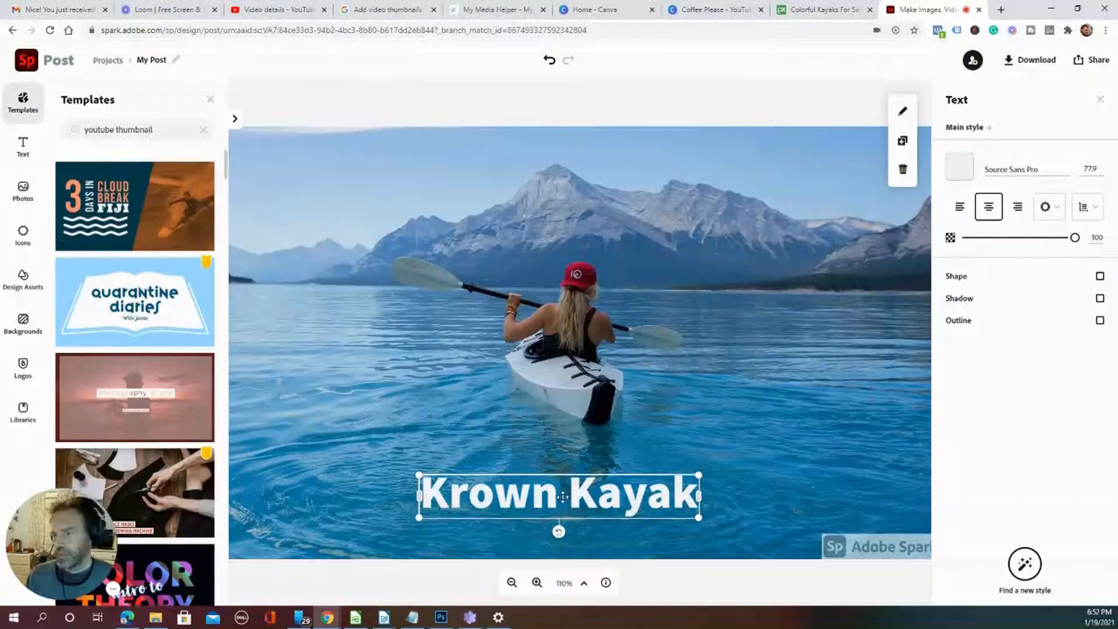
drag(526, 459, 389, 501)
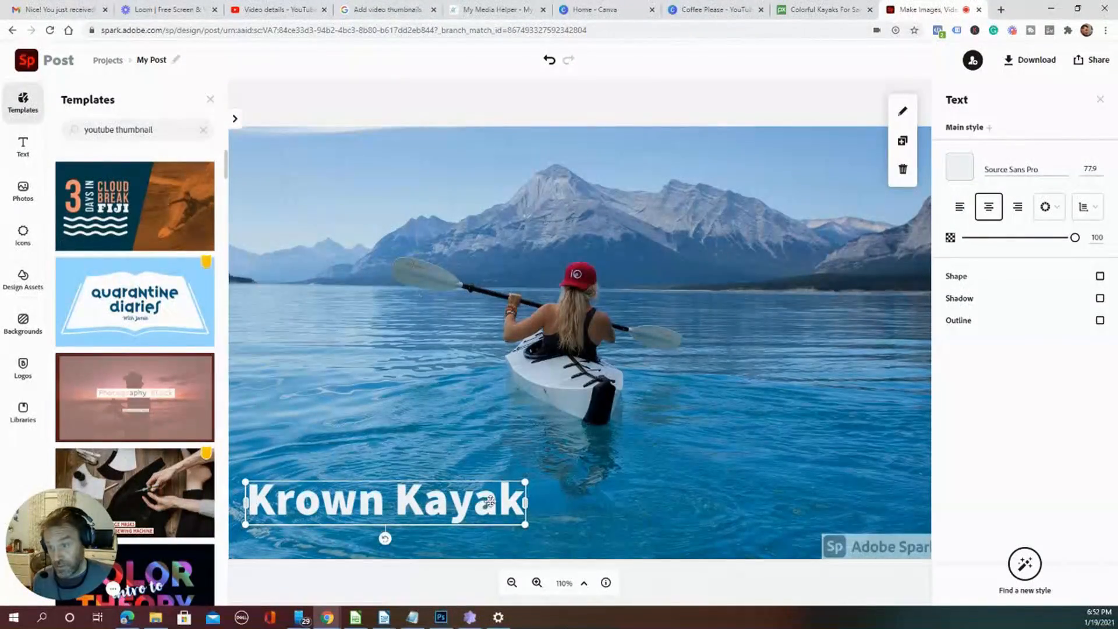
Browse the ready-made text designs available for the thumbnail
click(23, 145)
scroll(114, 373, down, 9)
scroll(117, 371, down, 3)
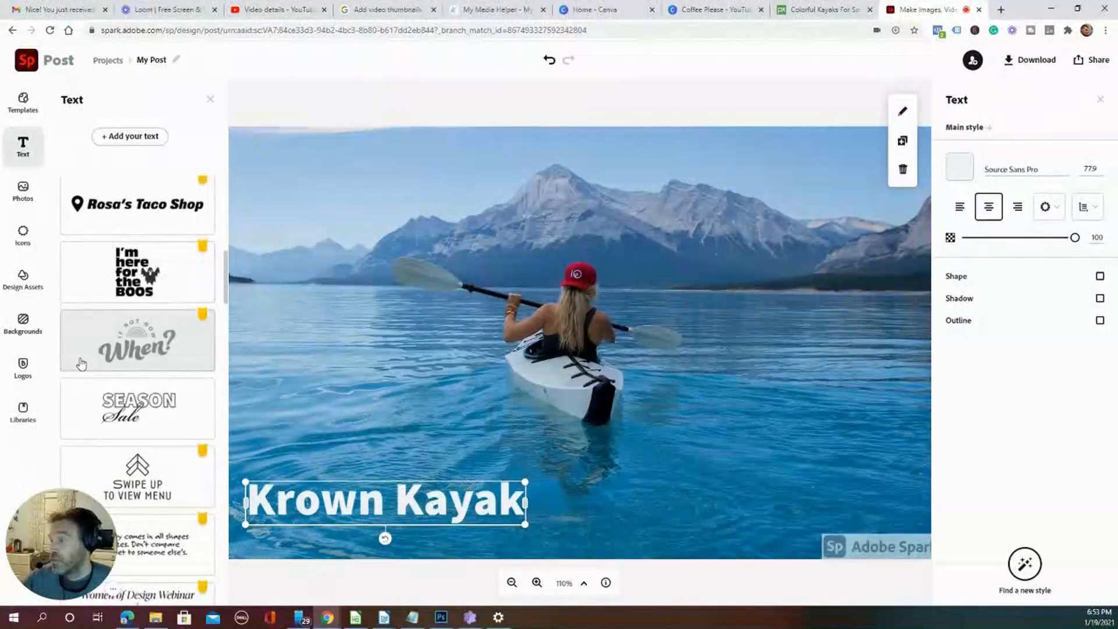
scroll(80, 373, down, 6)
scroll(81, 382, down, 4)
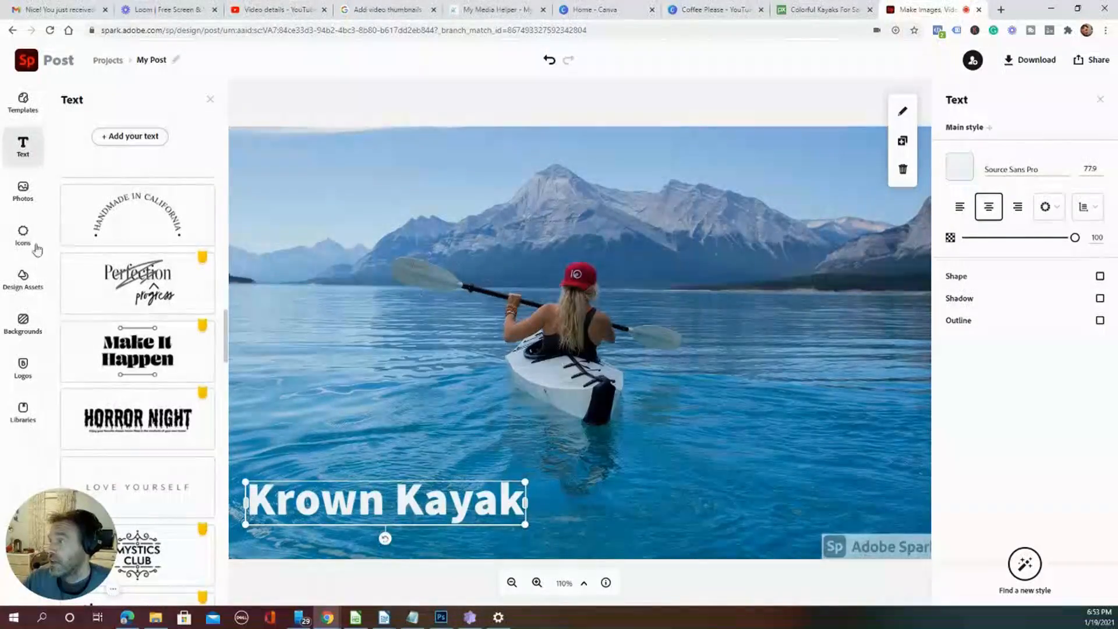
Search the icons for "rectangle" and try the solid square on the photo, removing it again
click(24, 207)
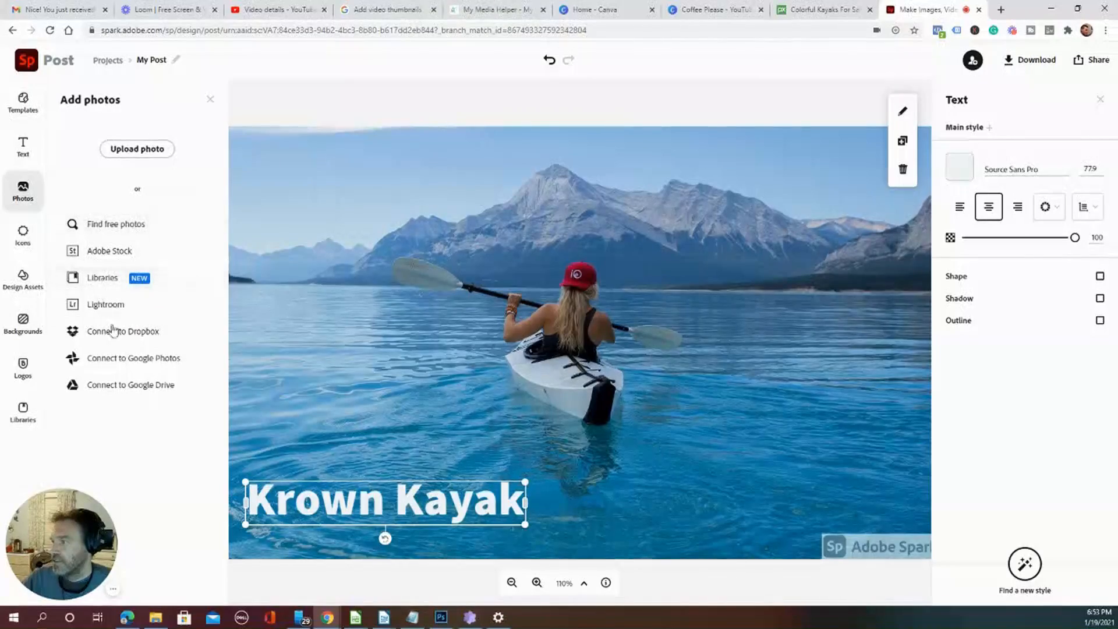
click(23, 234)
text(rectangle)
key(Return)
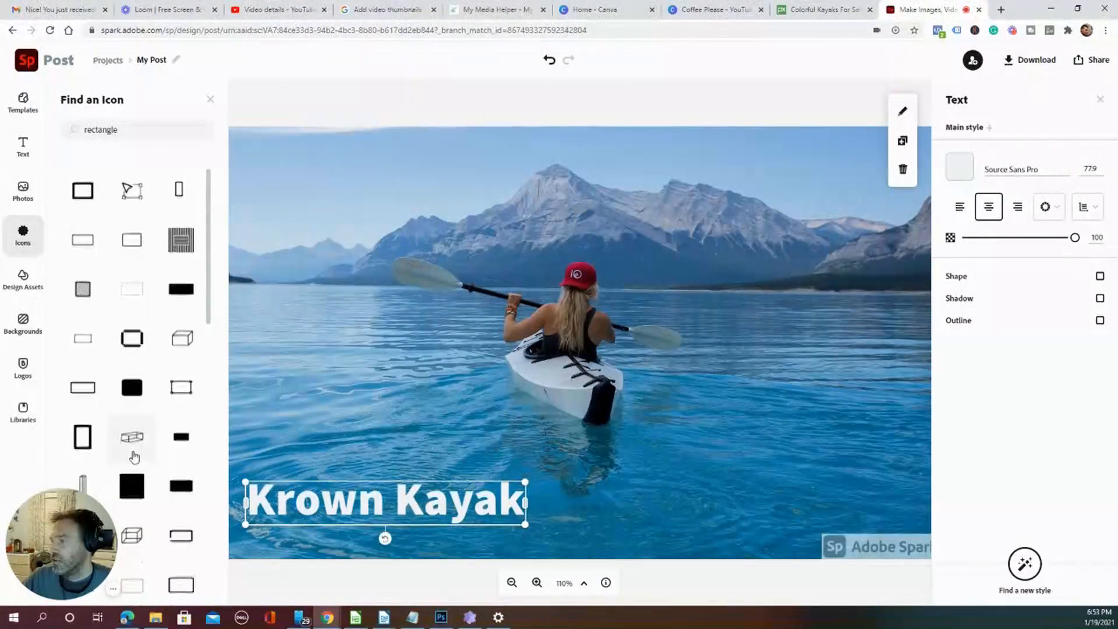
scroll(133, 437, down, 3)
click(134, 317)
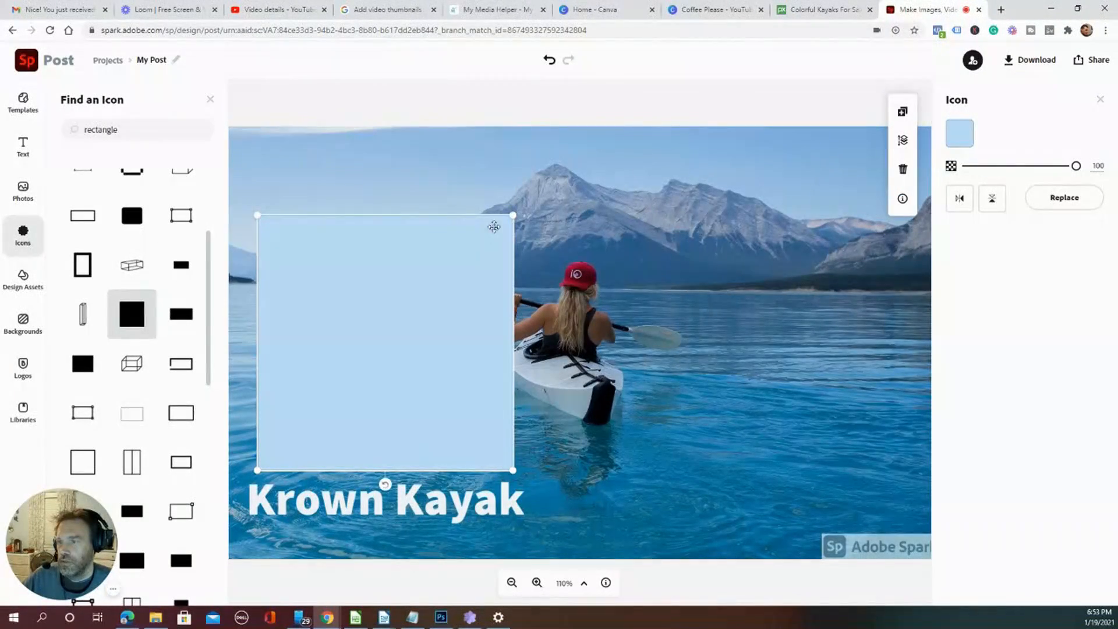
key(Delete)
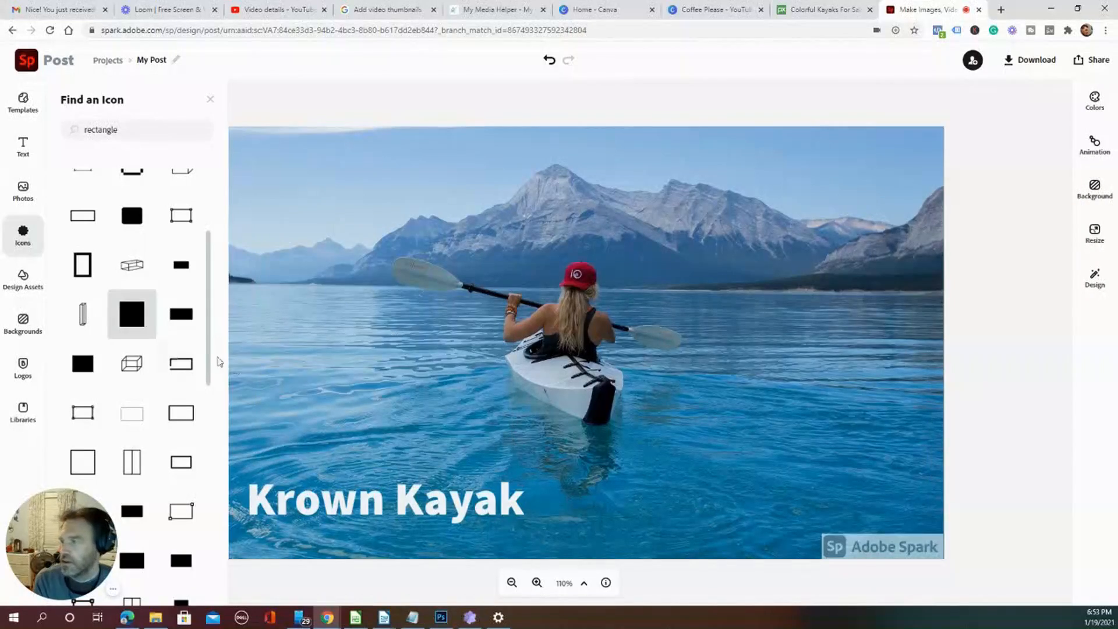
Try the wireframe box icon on the photo, remove both copies and look through the other rectangle icons
drag(131, 366, 466, 379)
double_click(137, 356)
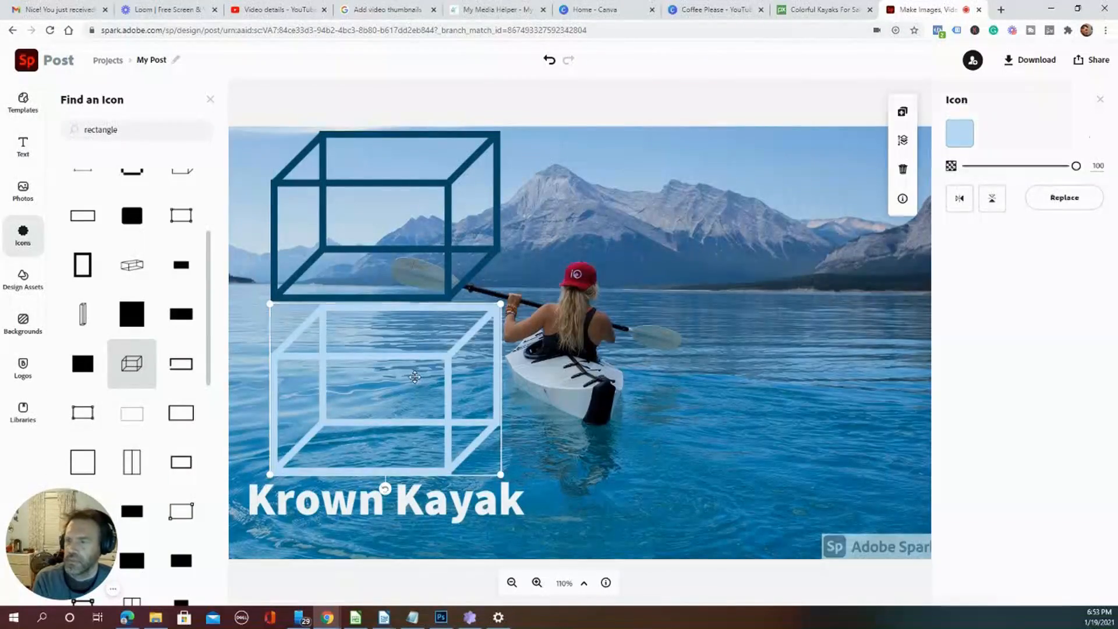
key(Delete)
drag(421, 259, 840, 427)
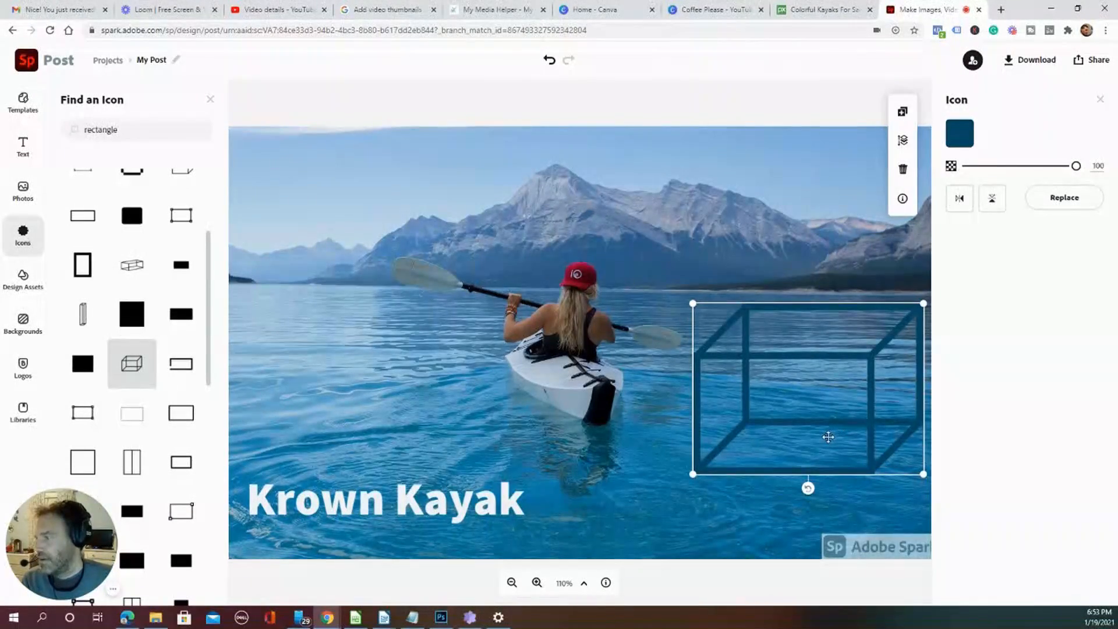
key(Delete)
scroll(187, 441, down, 2)
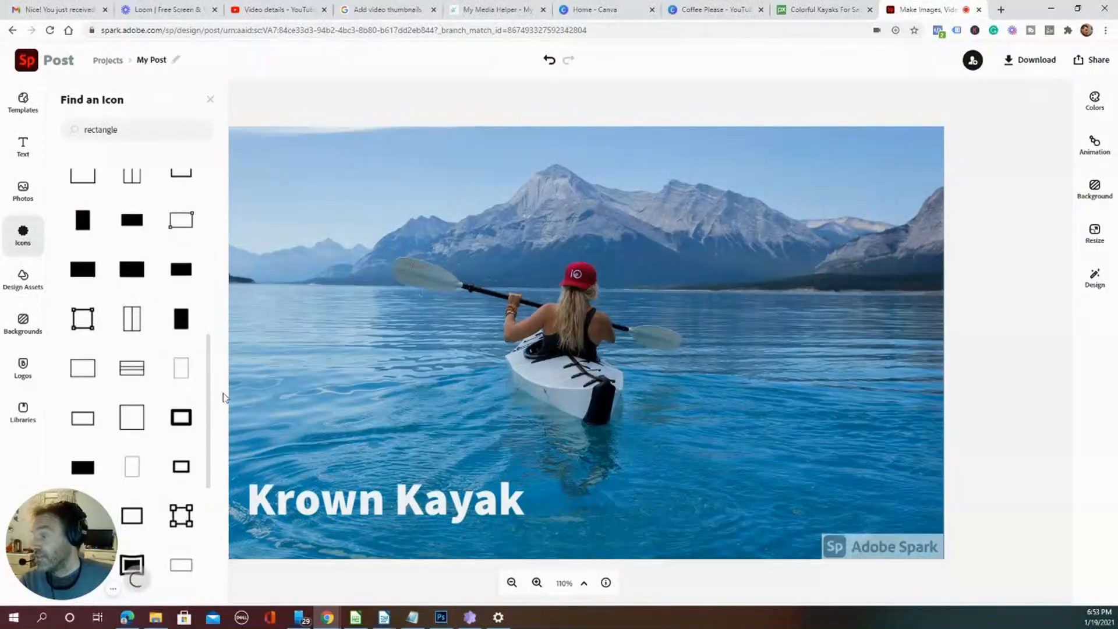
scroll(129, 367, up, 4)
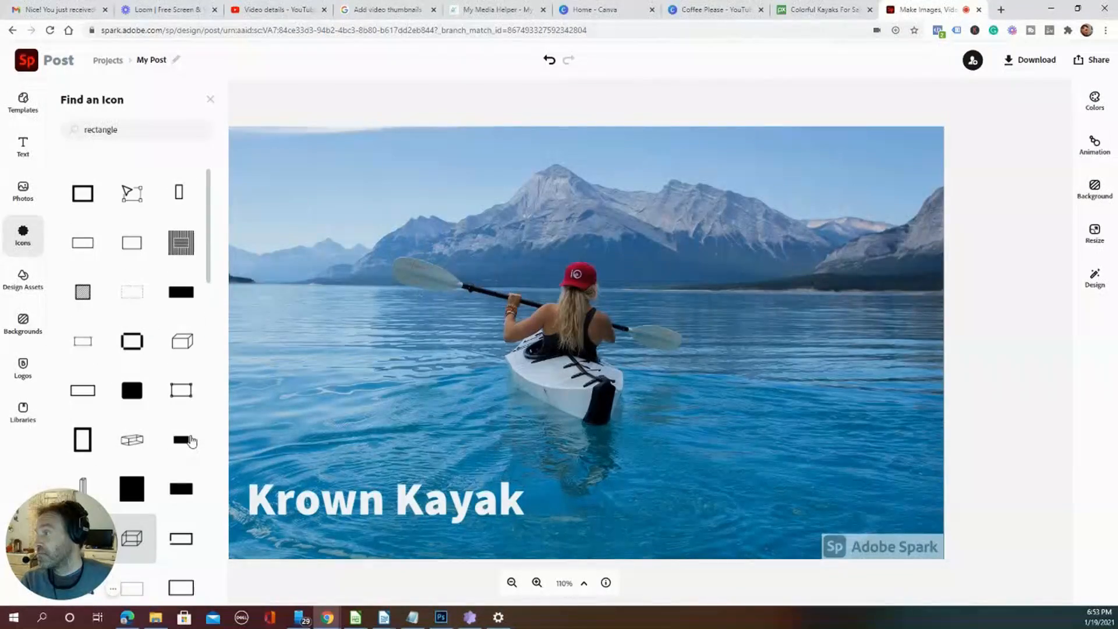
Add the blue snowflake from the seasonal design assets and place it in the upper-left corner of the photo
click(32, 290)
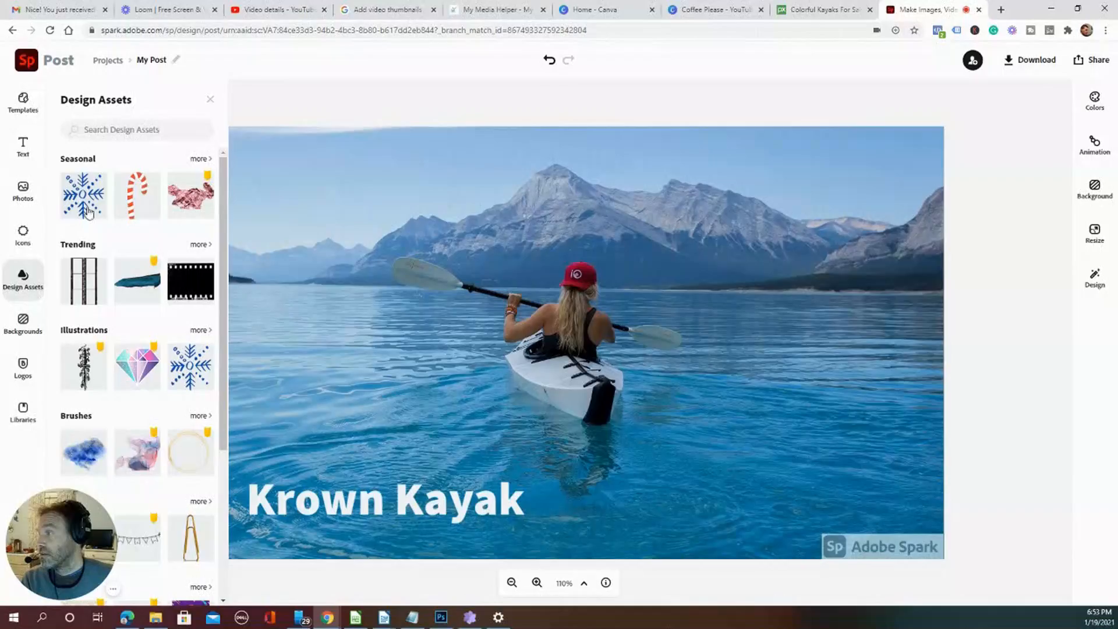
click(95, 211)
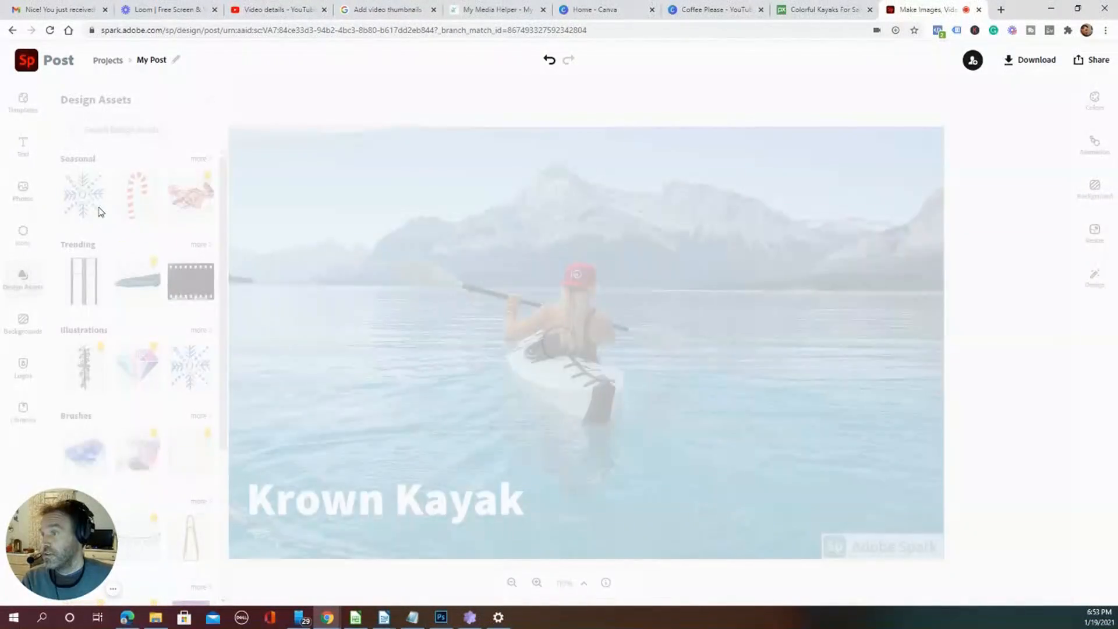
drag(418, 331, 299, 152)
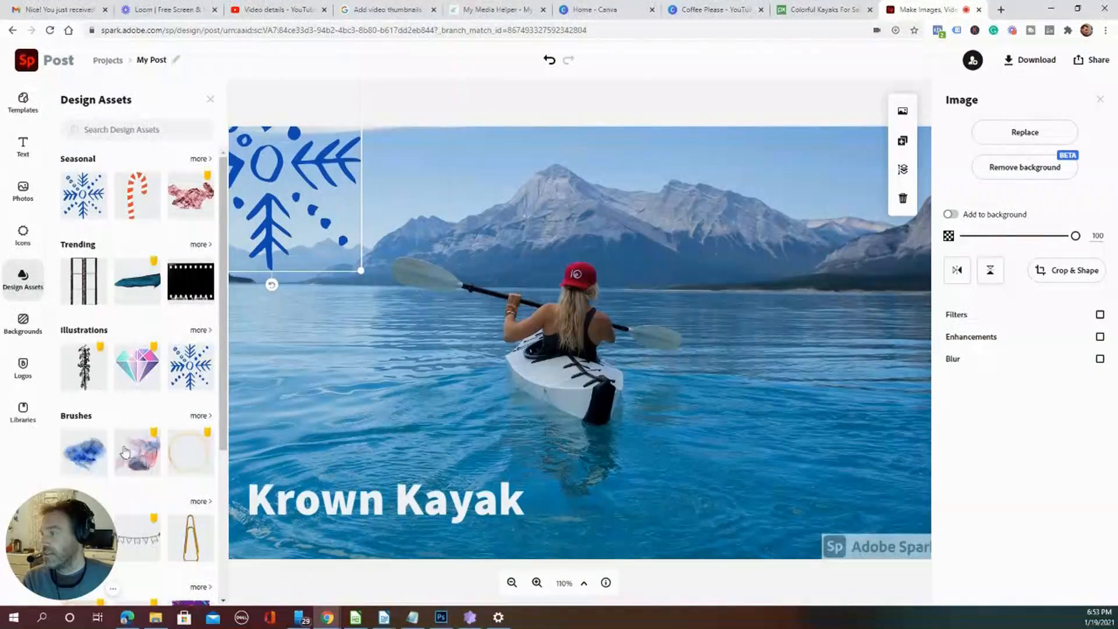
Add the blue watercolor brush design asset to the right of the kayaker and dismiss the premium offer for another brush
scroll(134, 447, down, 2)
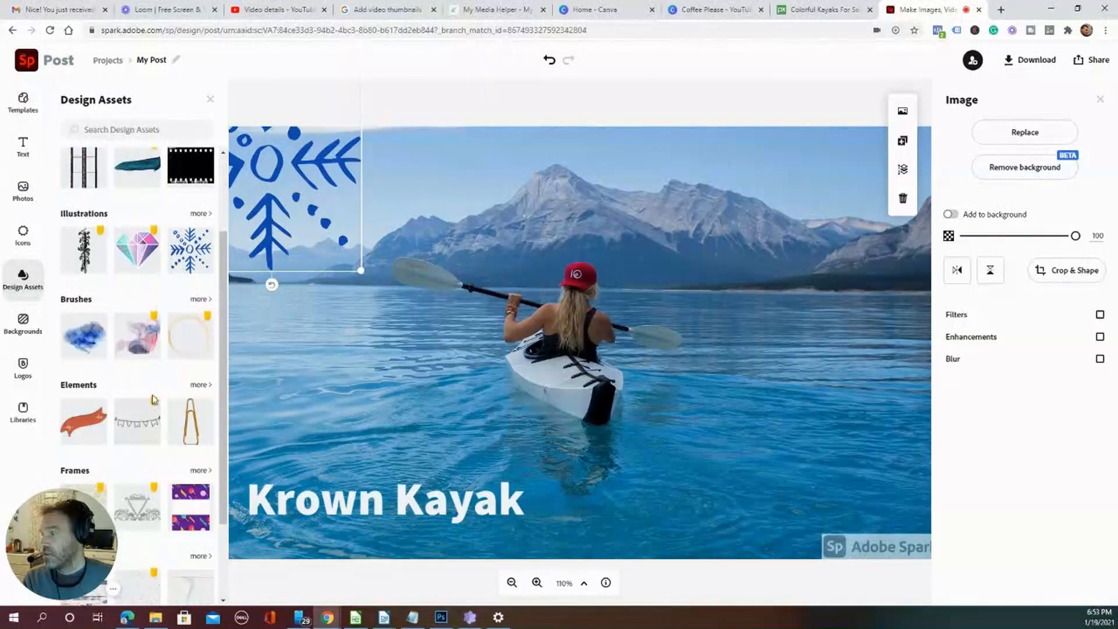
click(95, 351)
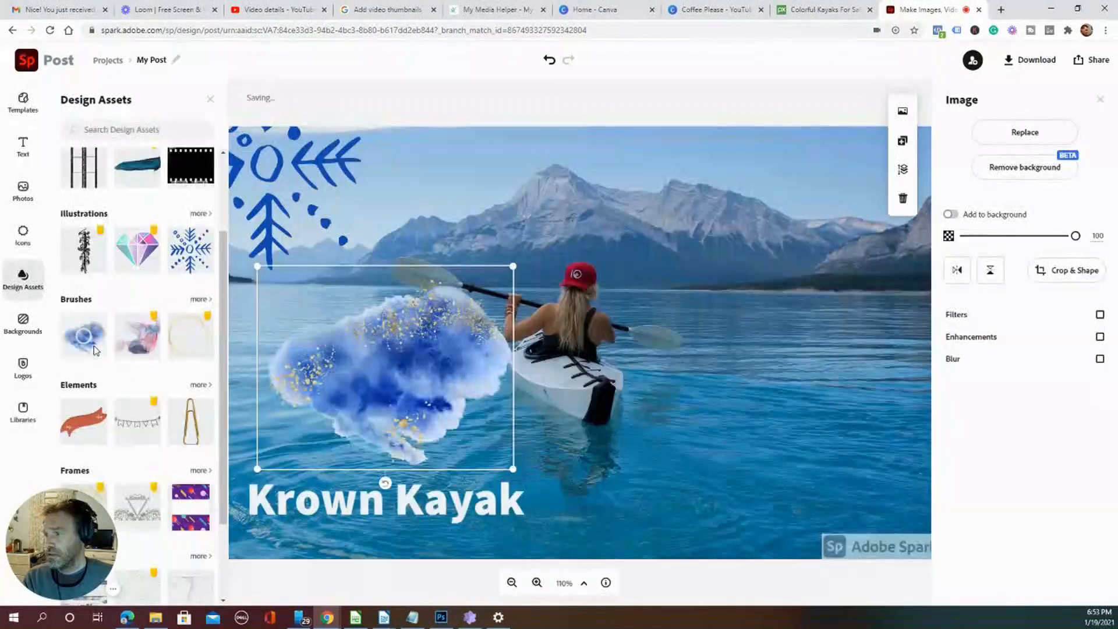
mouse_move(382, 375)
mouse_down()
mouse_move(736, 390)
mouse_move(896, 516)
mouse_move(854, 503)
mouse_move(832, 514)
mouse_move(826, 431)
mouse_move(726, 348)
mouse_up()
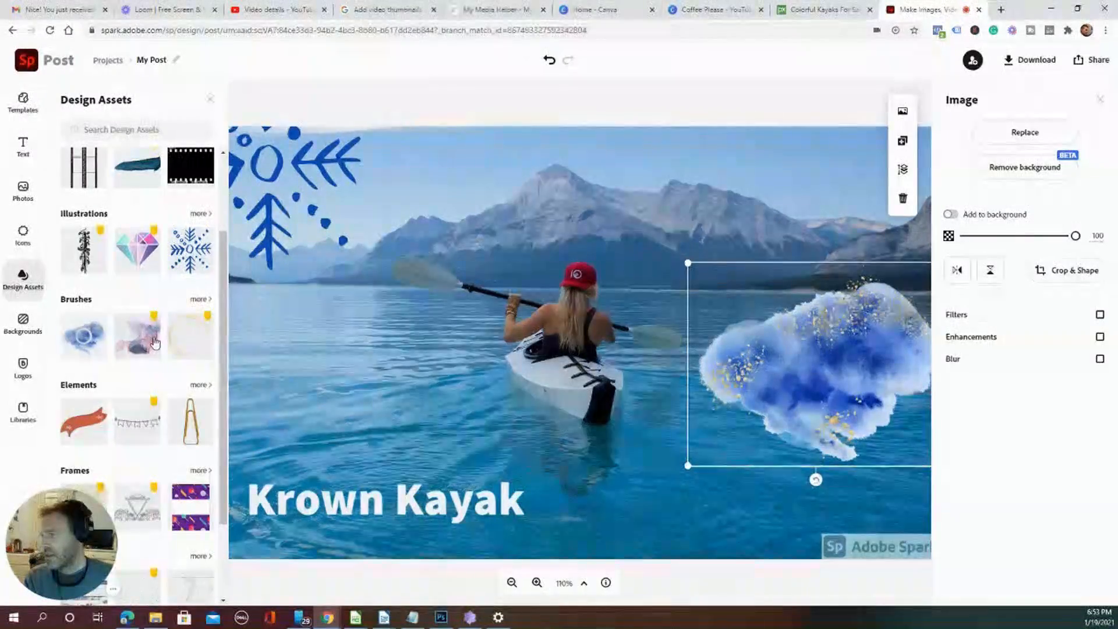
click(171, 343)
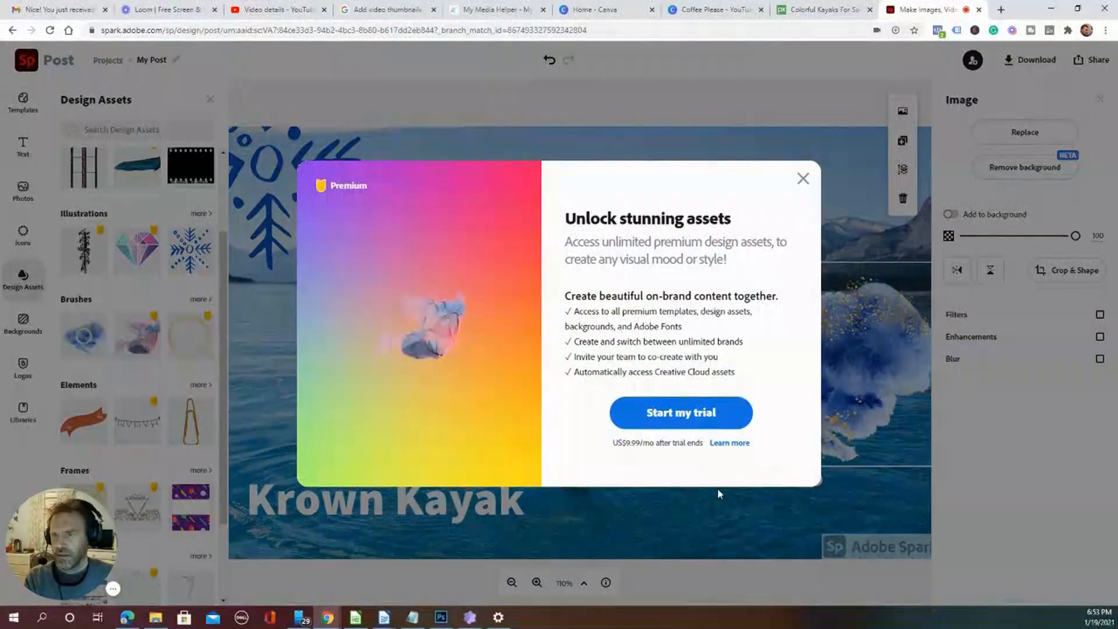
click(802, 180)
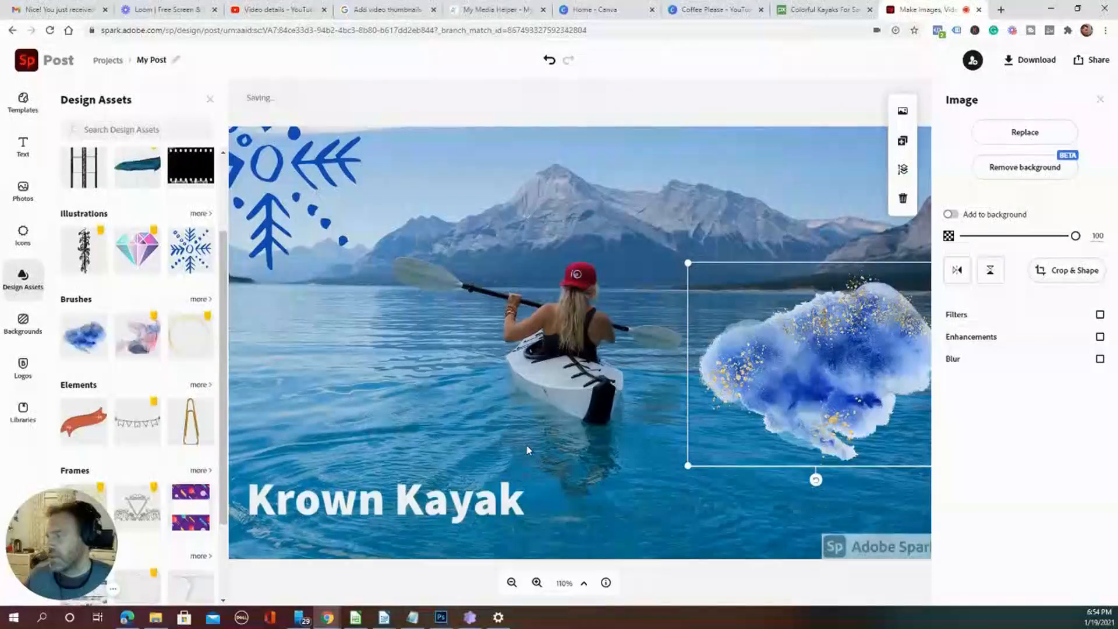
Add the red diagonal plaid background image and place it over the middle of the photo
click(22, 324)
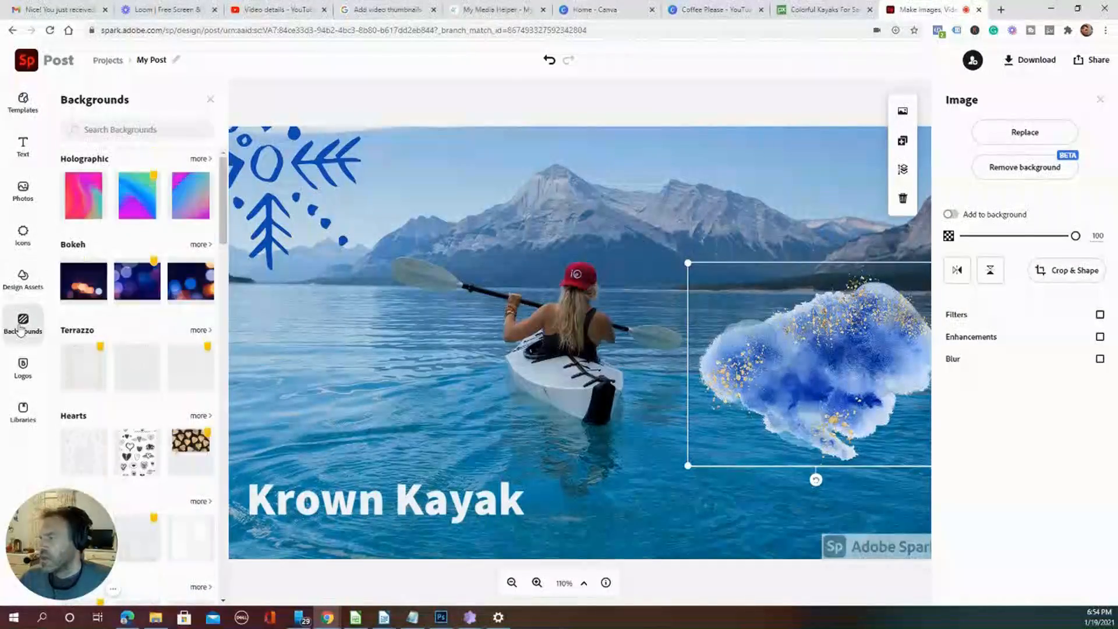
scroll(142, 415, down, 8)
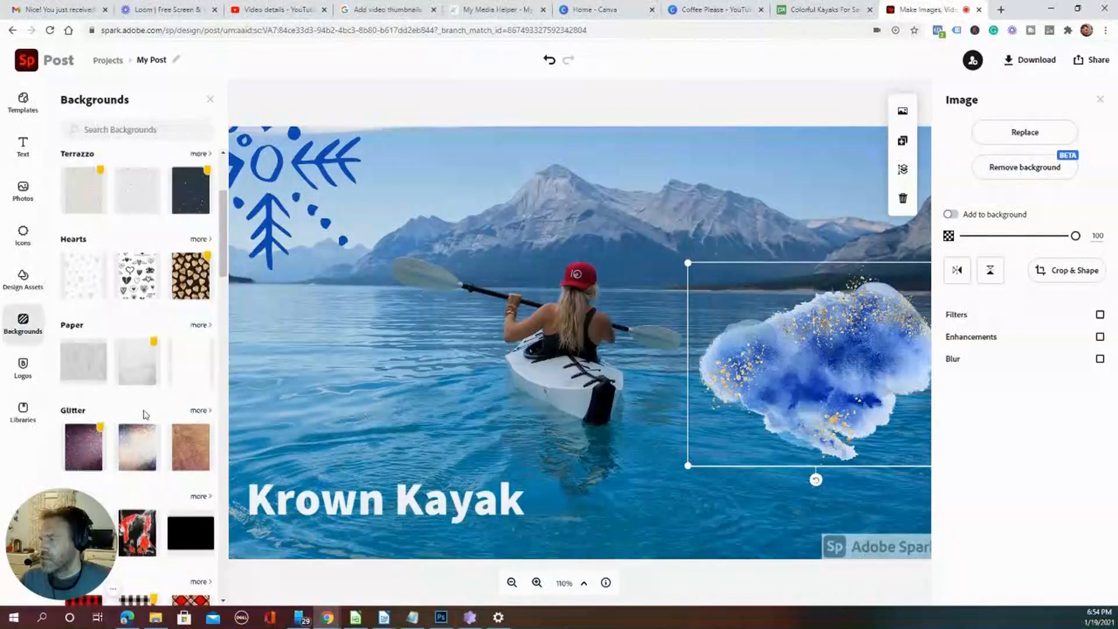
click(179, 344)
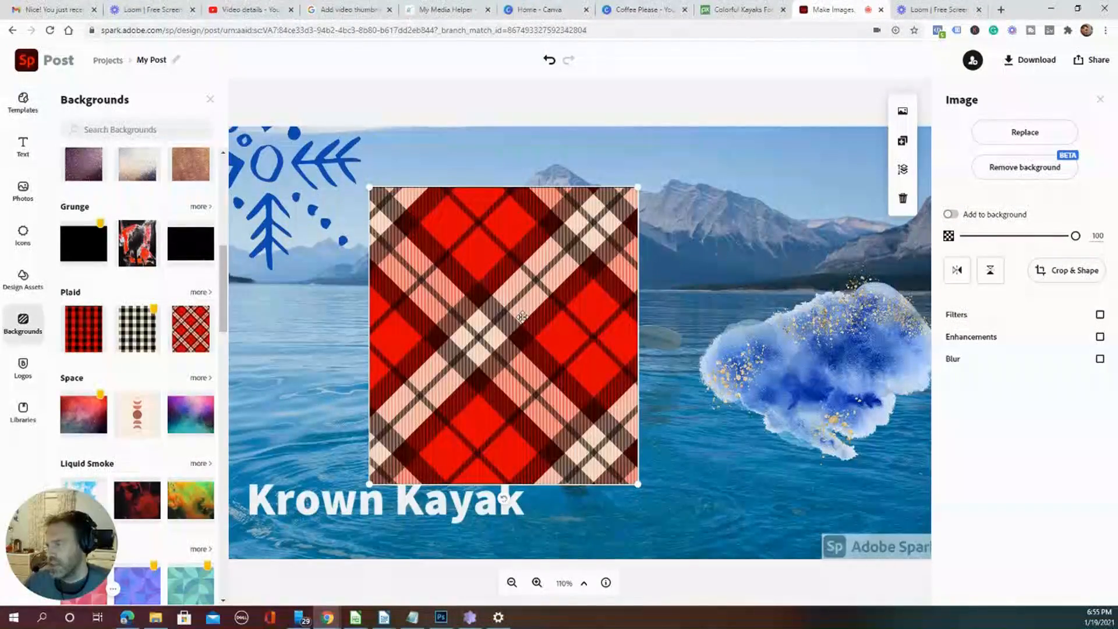
mouse_move(544, 324)
mouse_down()
mouse_move(445, 269)
mouse_move(404, 294)
mouse_move(696, 332)
mouse_move(699, 317)
mouse_move(418, 317)
mouse_move(465, 373)
mouse_move(529, 317)
mouse_up()
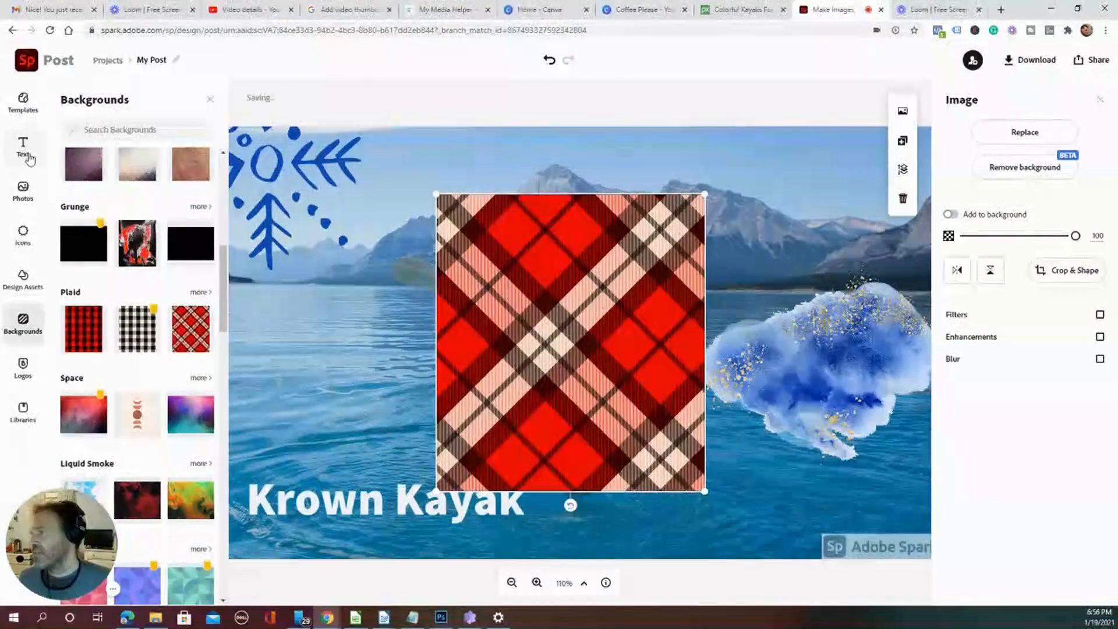
scroll(86, 306, down, 2)
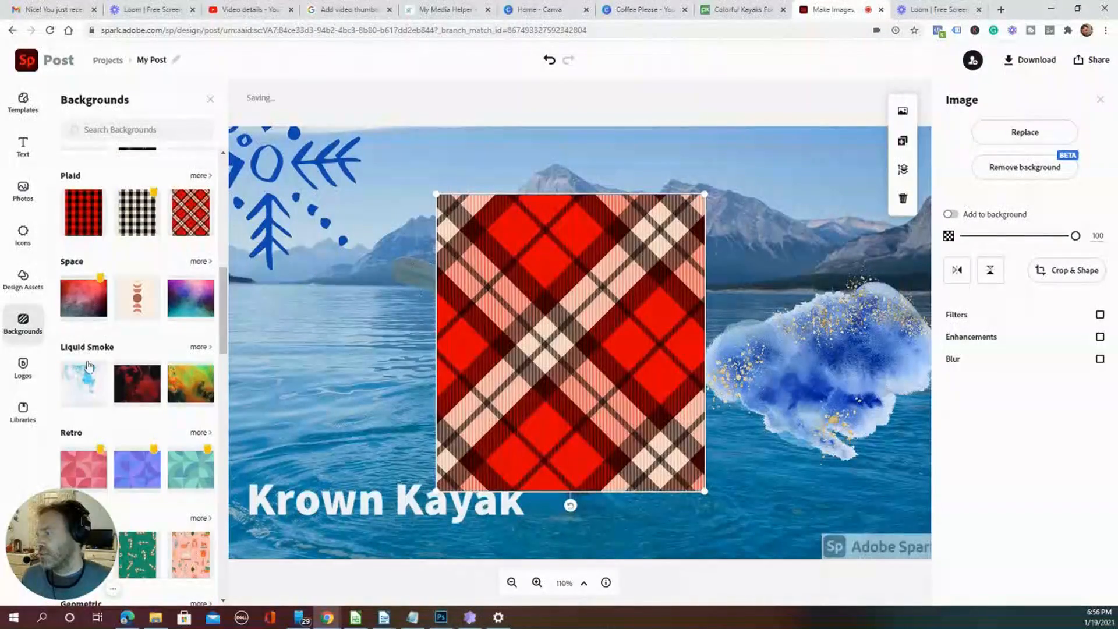
click(23, 235)
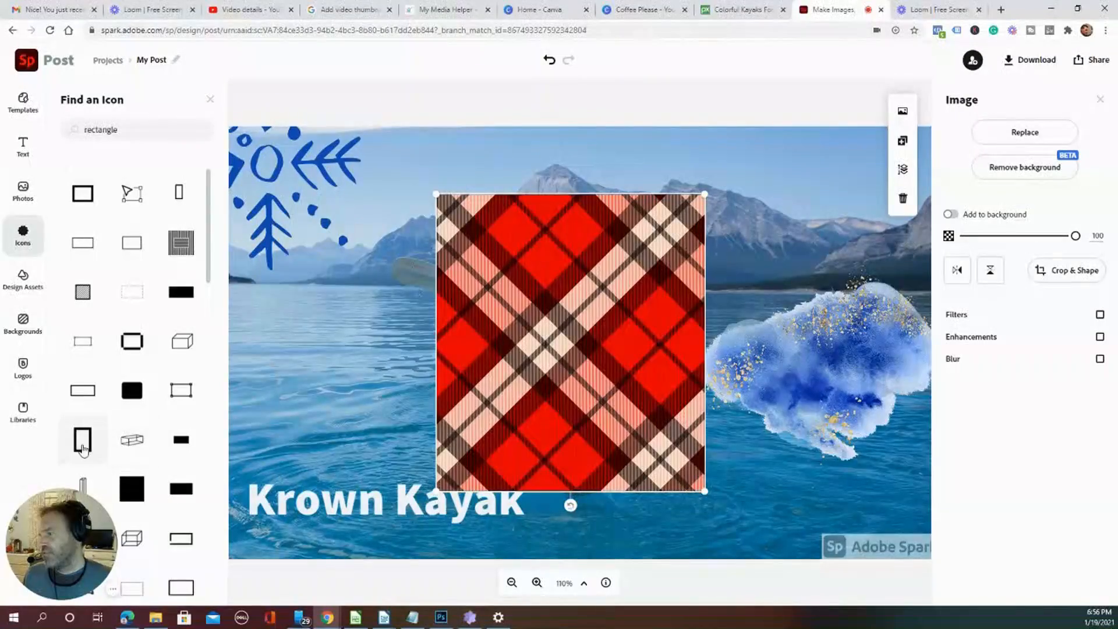
click(35, 337)
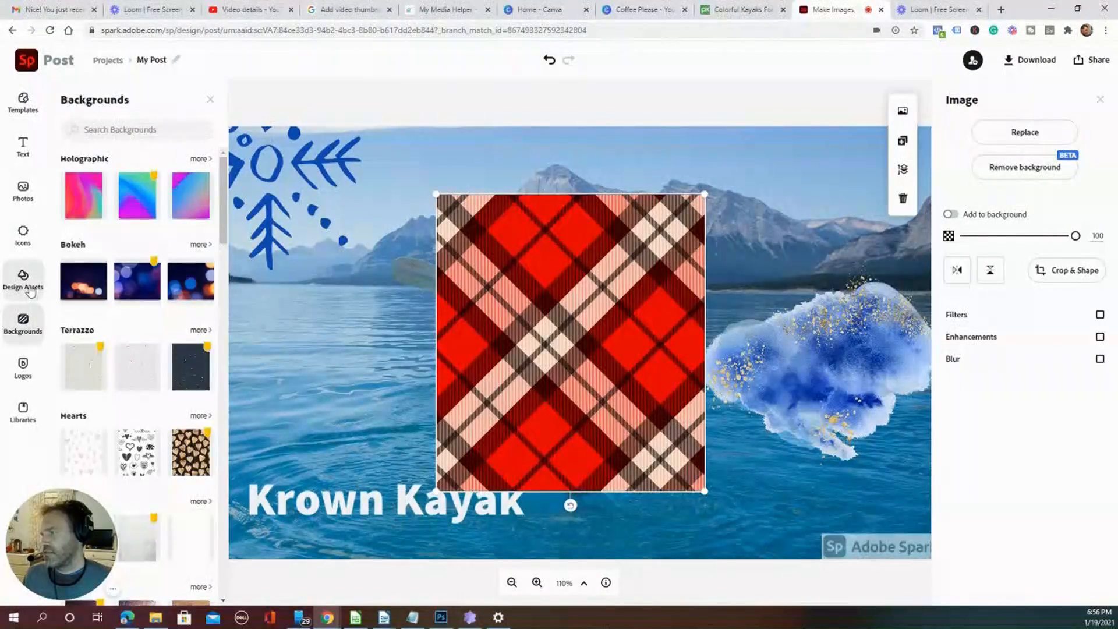
click(23, 279)
click(23, 323)
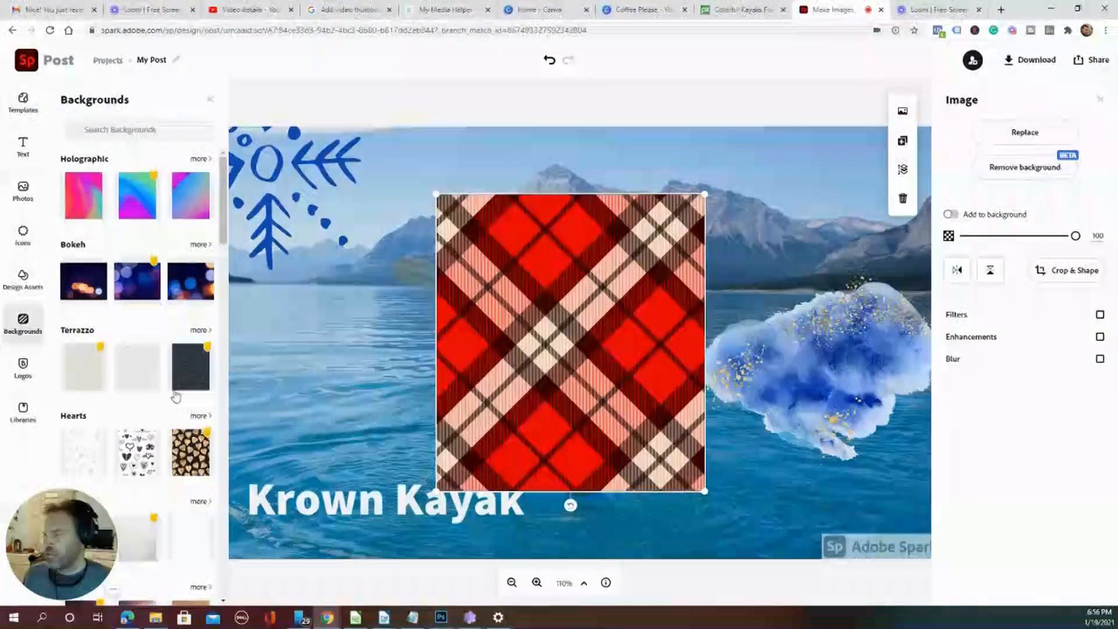
scroll(176, 394, down, 2)
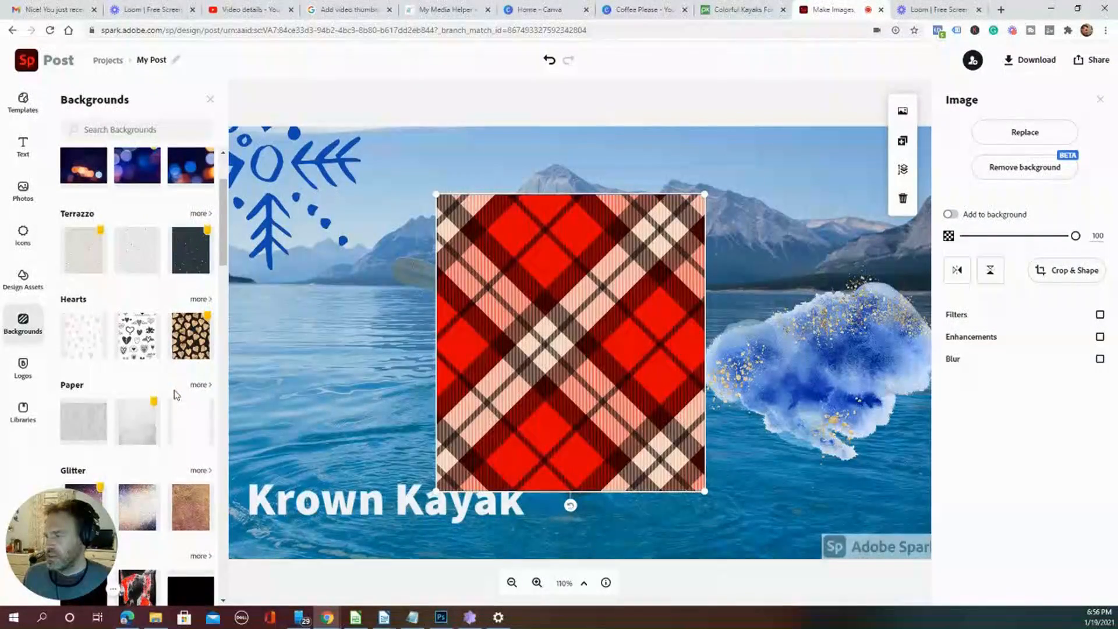
Switch to YouTube Studio, return to the channel content list and look through the thumbnails of the uploaded videos
click(242, 10)
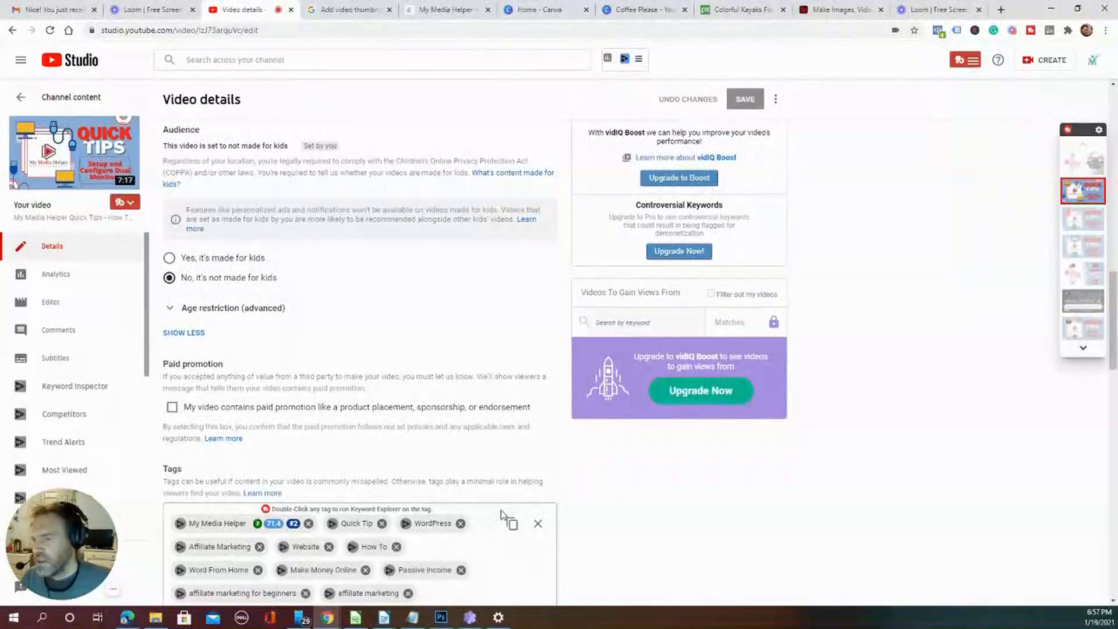
click(21, 97)
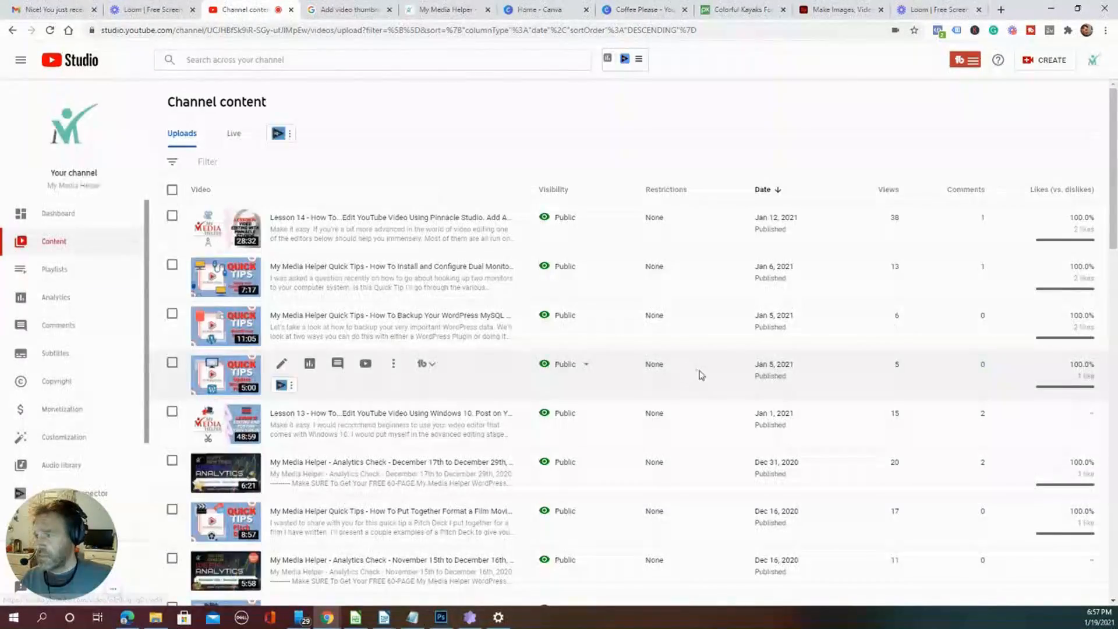
scroll(693, 375, down, 4)
scroll(692, 376, up, 5)
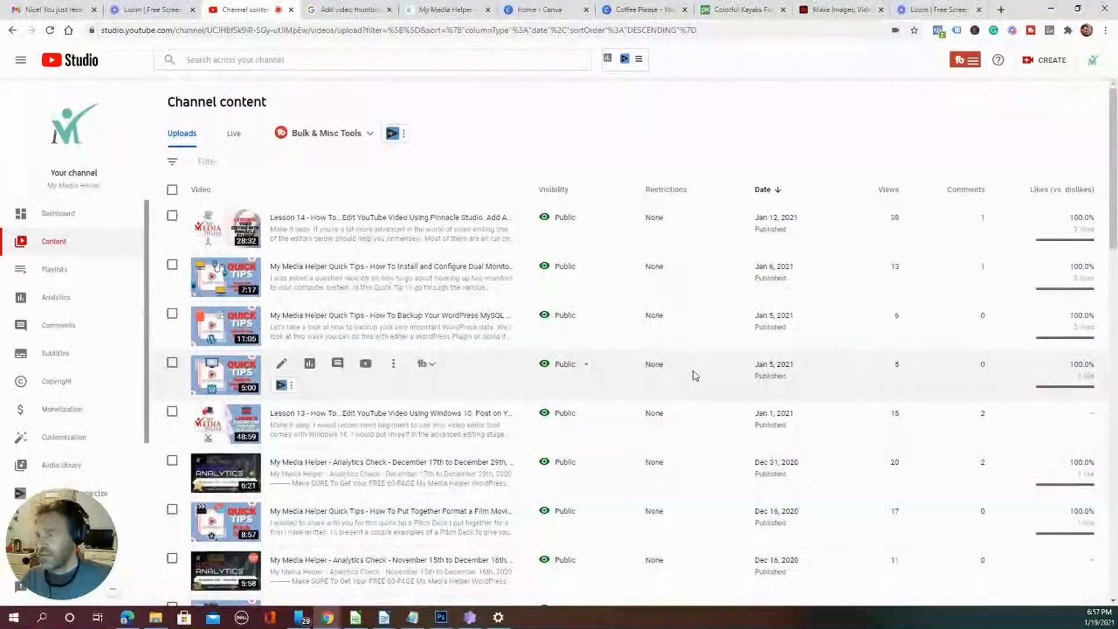
scroll(224, 371, down, 10)
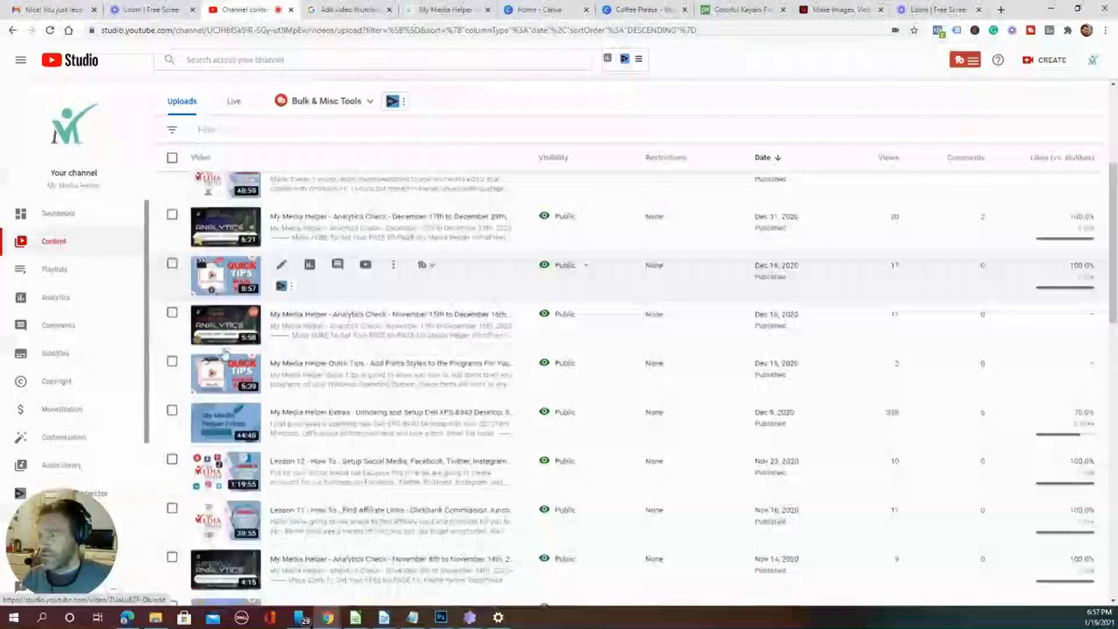
scroll(224, 355, down, 5)
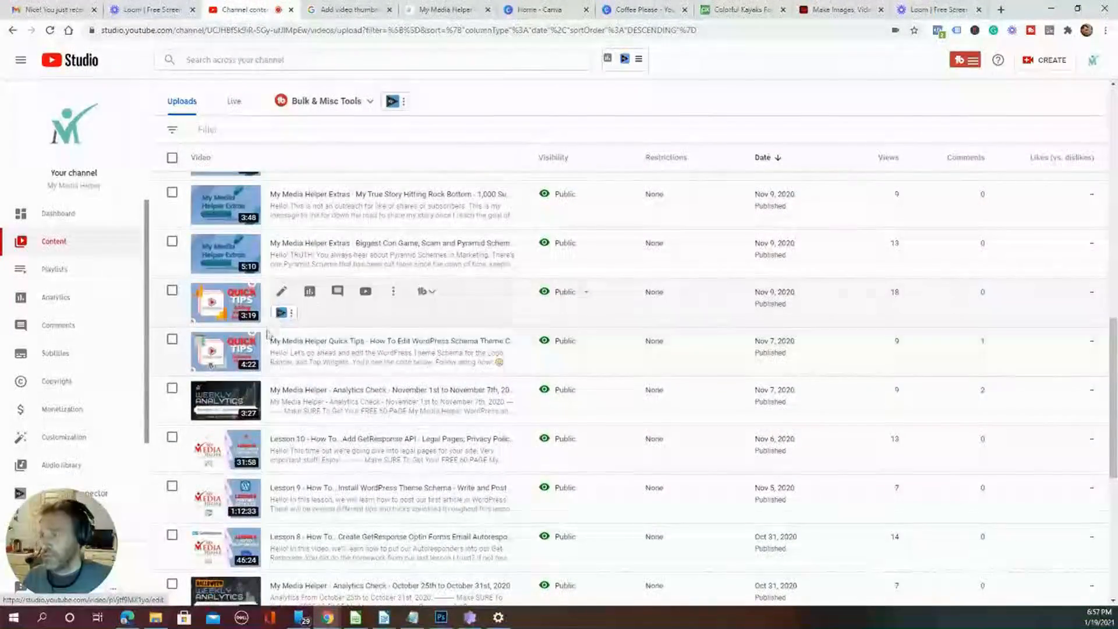
scroll(303, 402, down, 5)
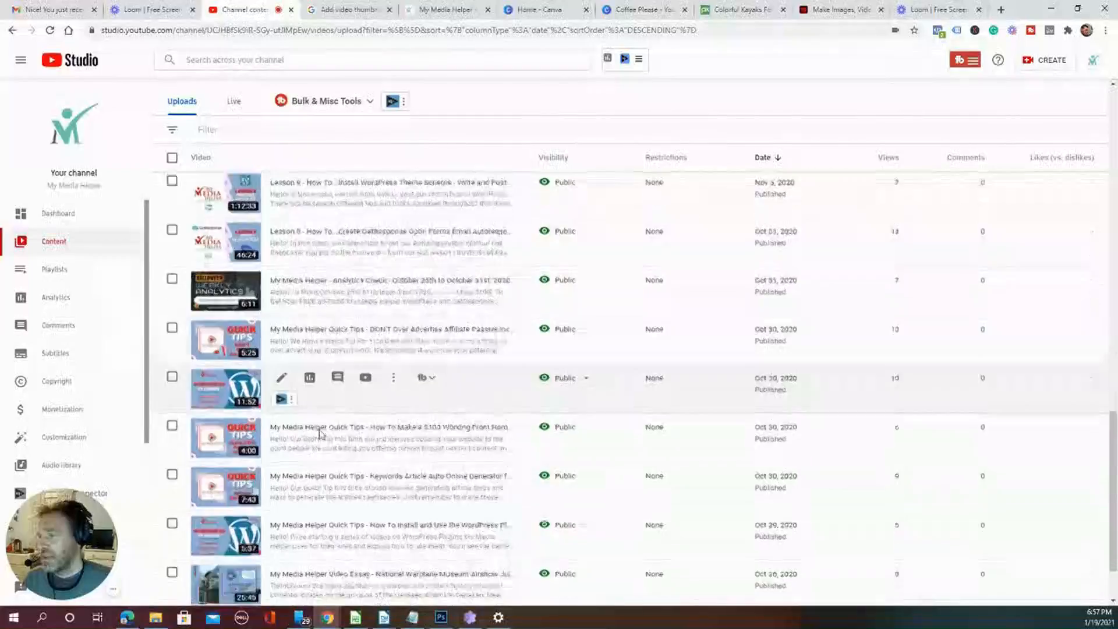
scroll(342, 421, up, 20)
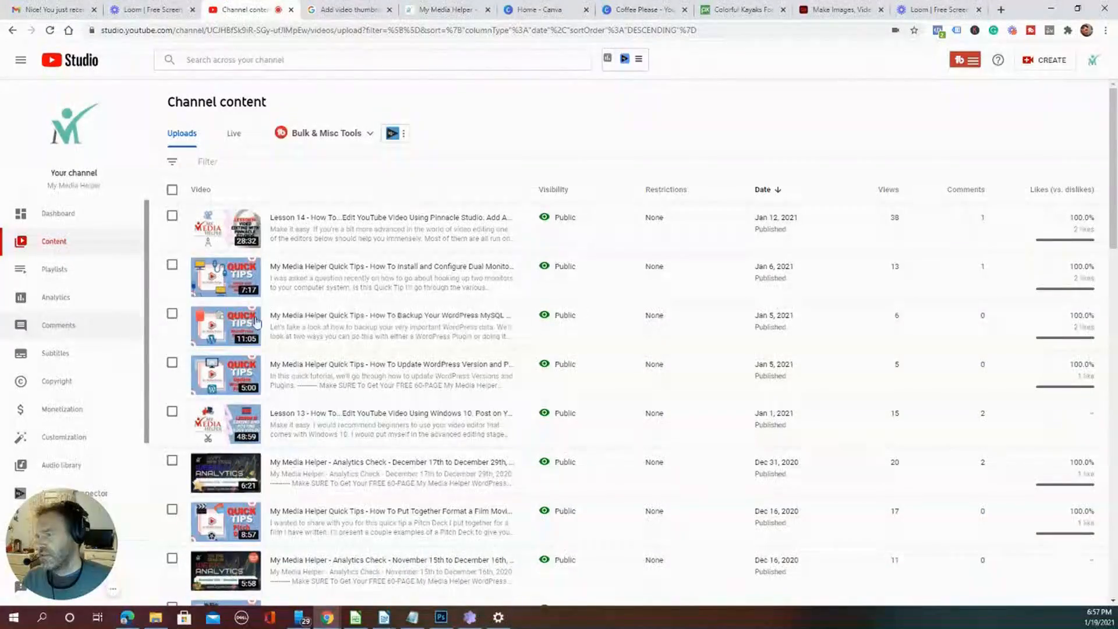
scroll(470, 399, down, 12)
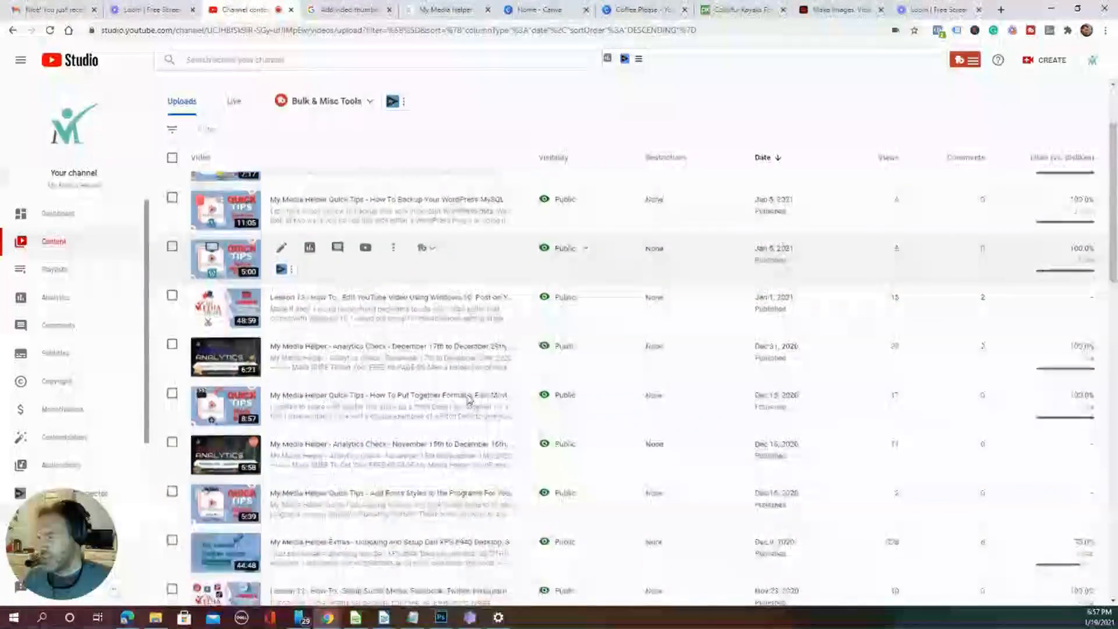
scroll(470, 399, down, 12)
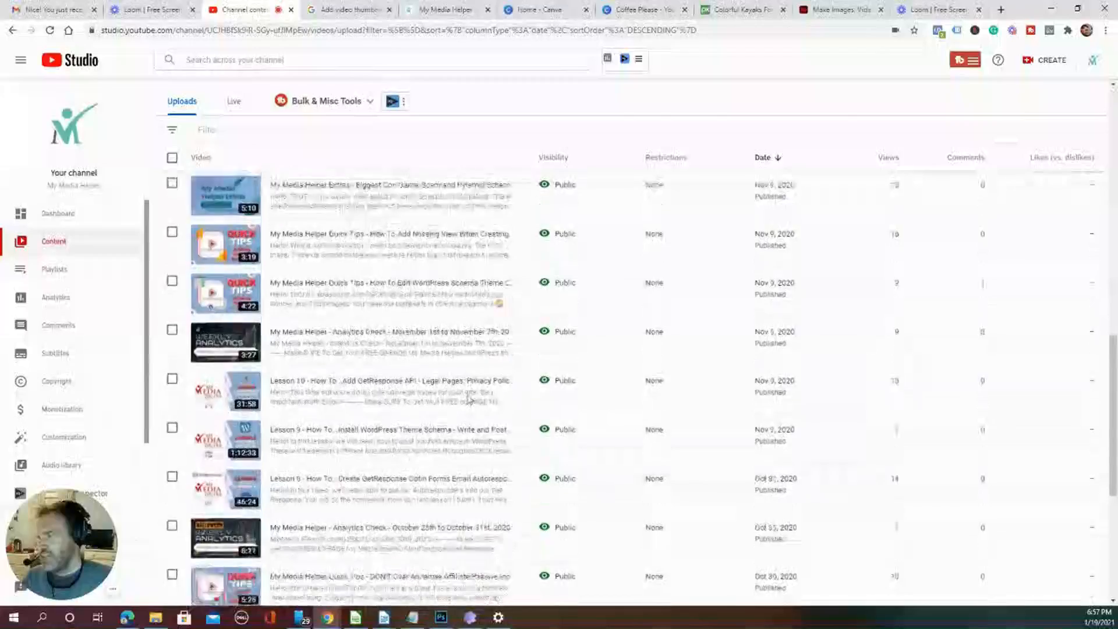
scroll(469, 398, up, 8)
scroll(469, 398, up, 10)
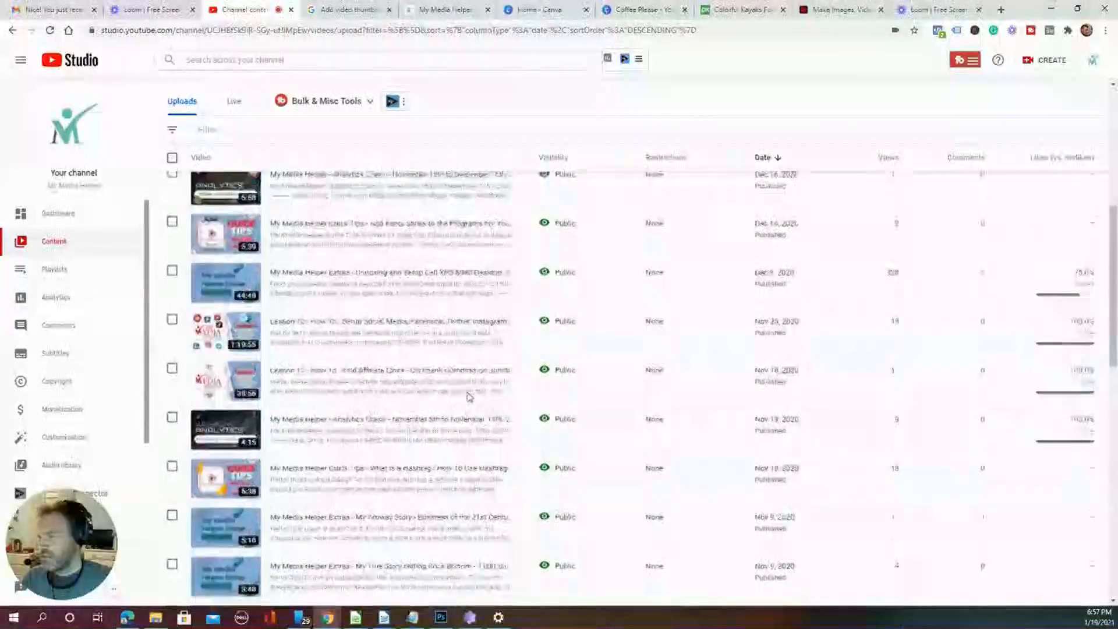